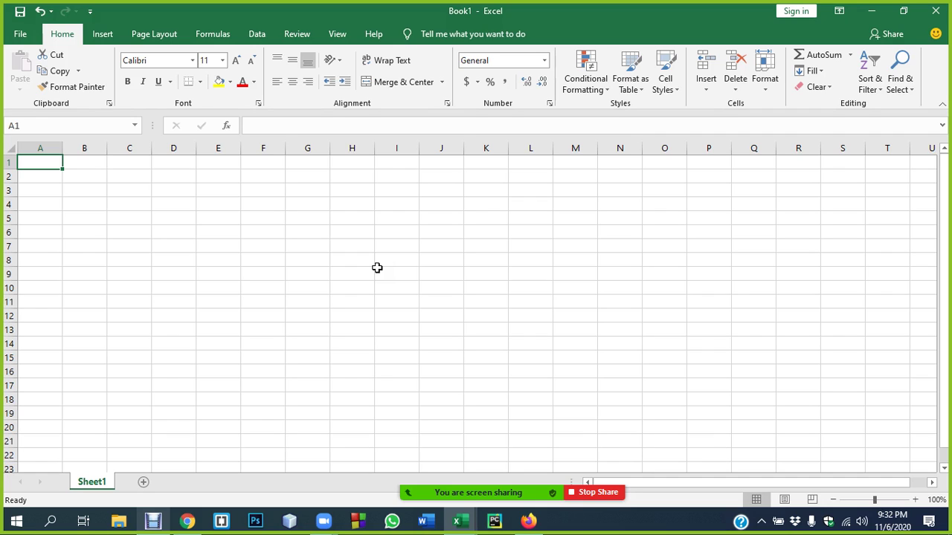
- Enter the headers SL, Item and price in cells A5:C5
left_click(263, 274)
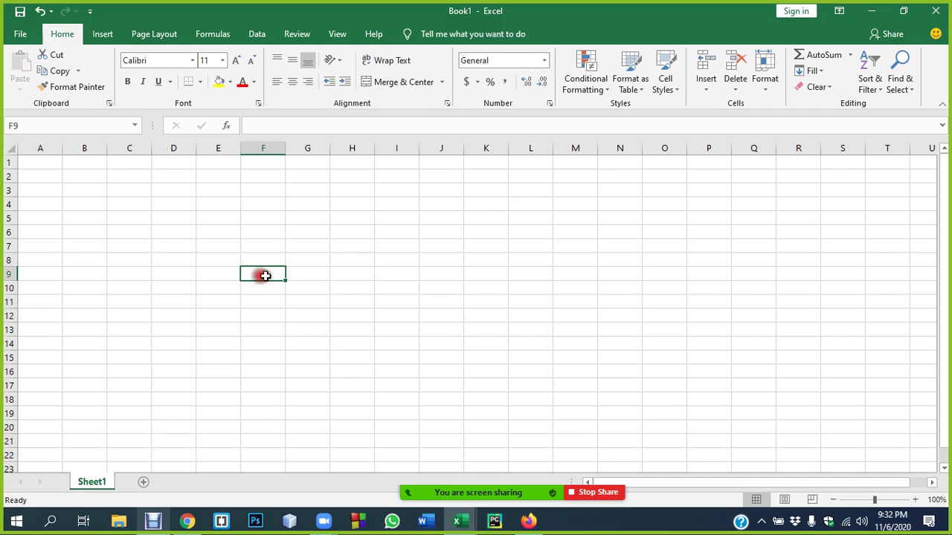
left_click(134, 226)
left_click(87, 206)
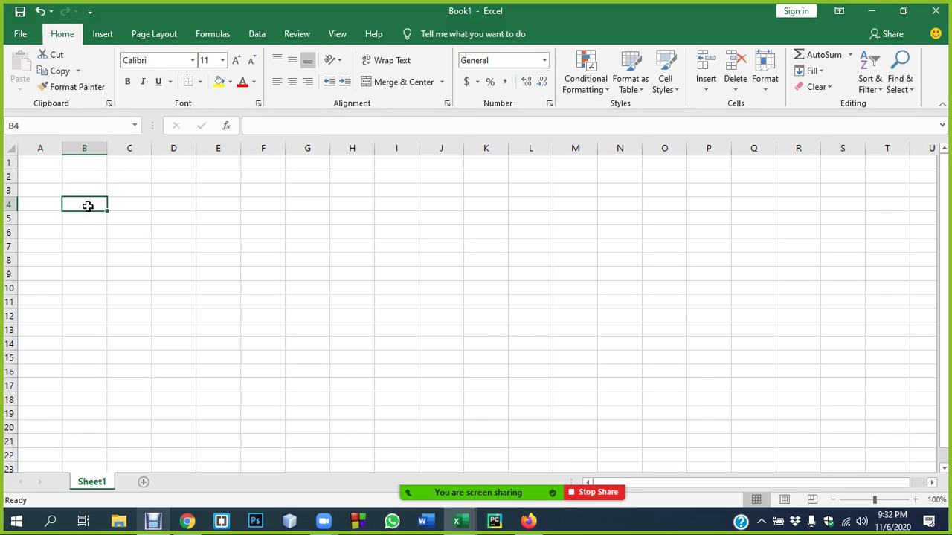
left_click(154, 234)
left_click(46, 191)
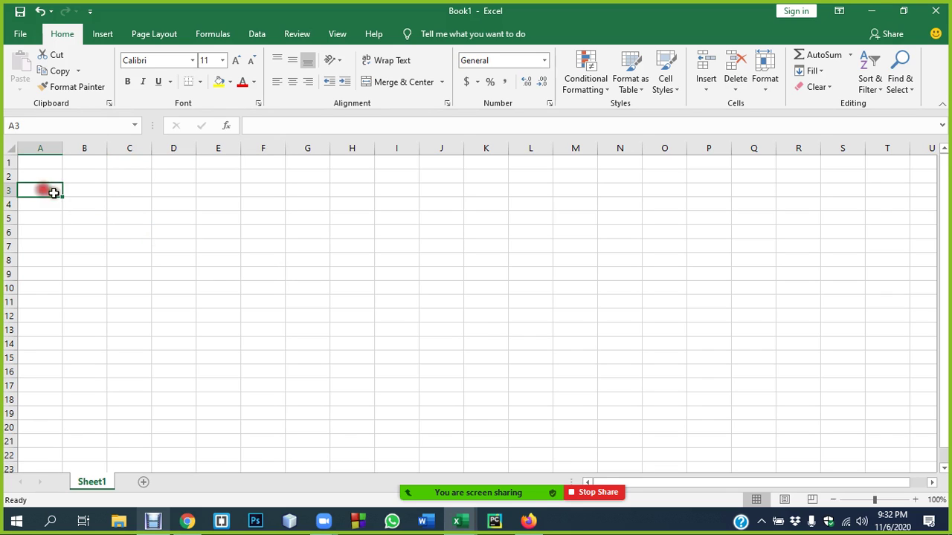
left_click(55, 178)
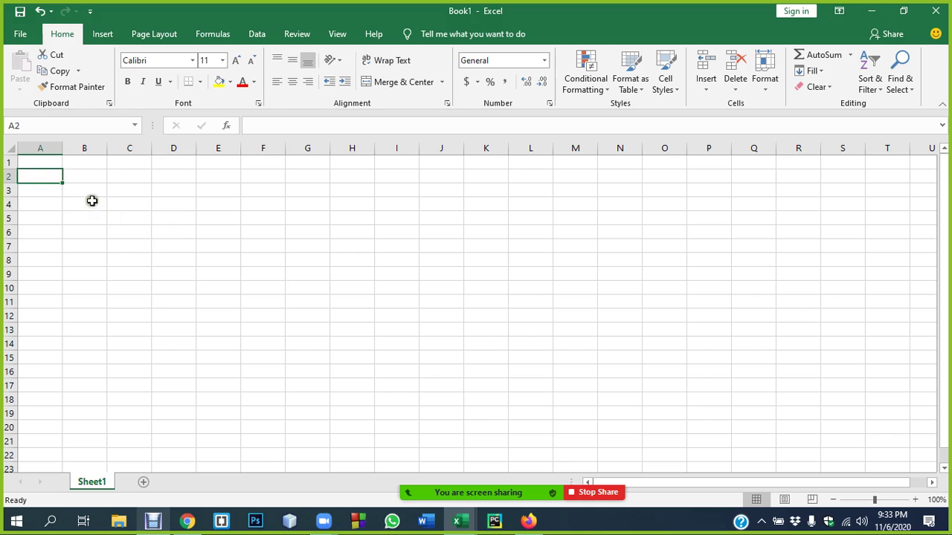
left_click(82, 204)
left_click(30, 164)
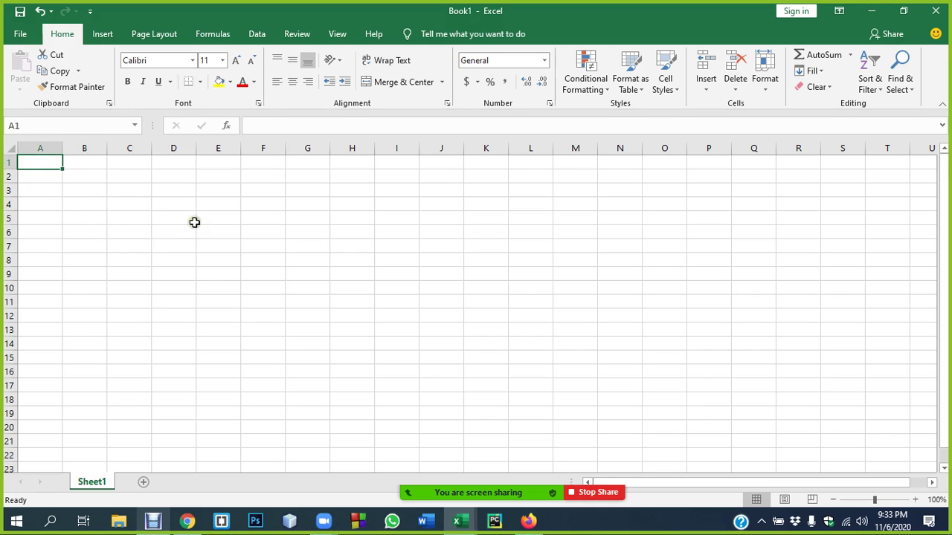
left_click(84, 220)
left_click(40, 221)
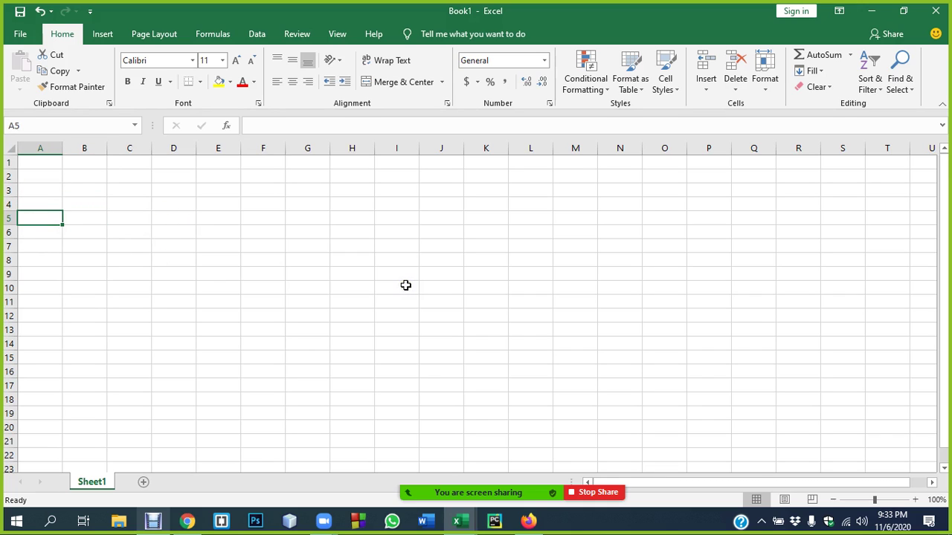
type("SL")
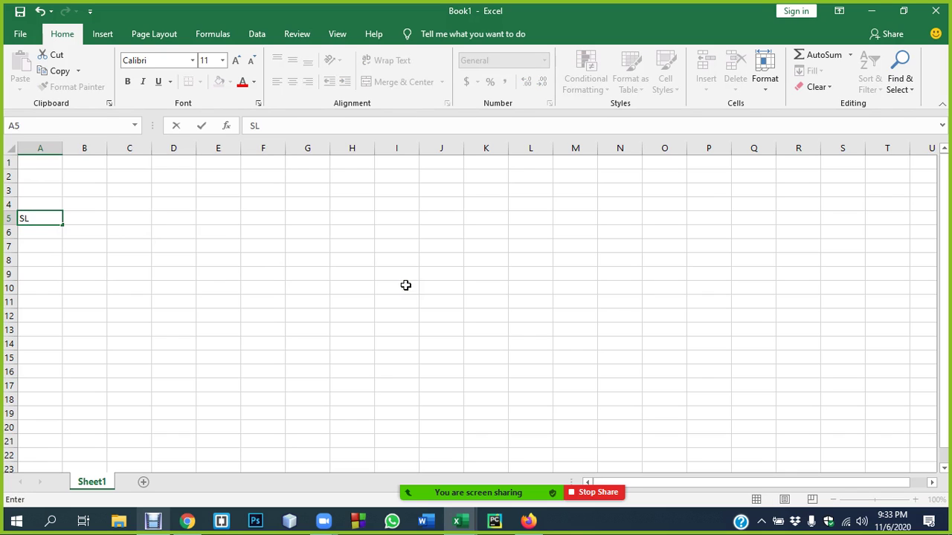
key("Tab")
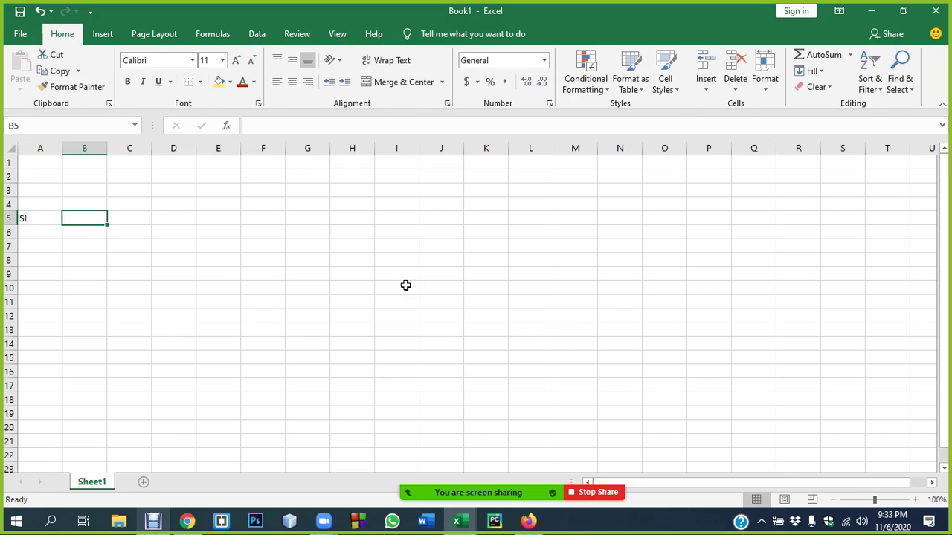
type("Item")
key("Tab")
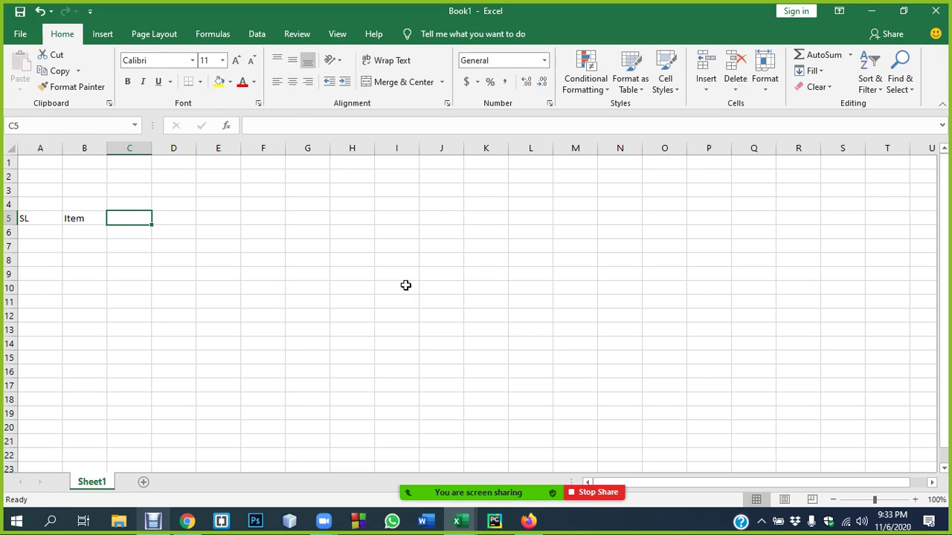
type("price")
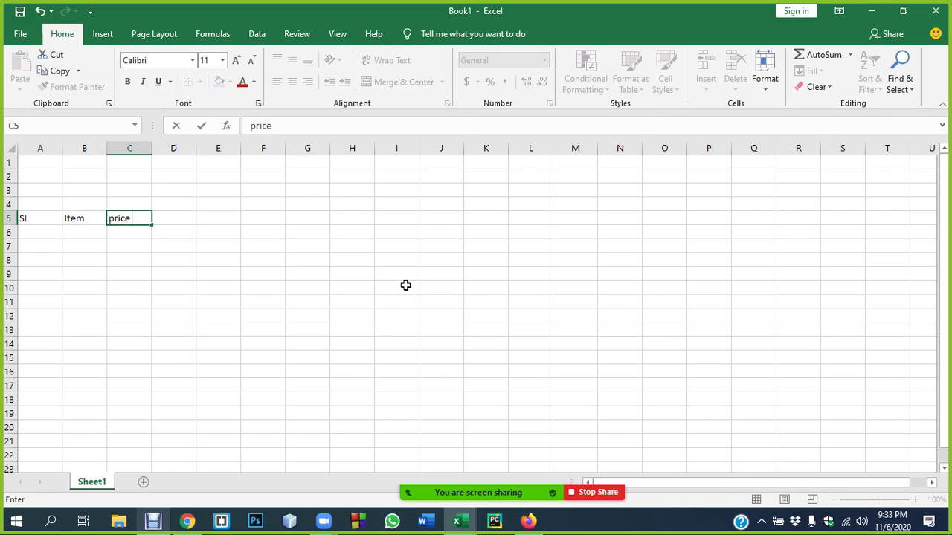
key("Tab")
- Add the headers Qnt., Total price and Discount in D5:F5, then widen column E slightly
type("q")
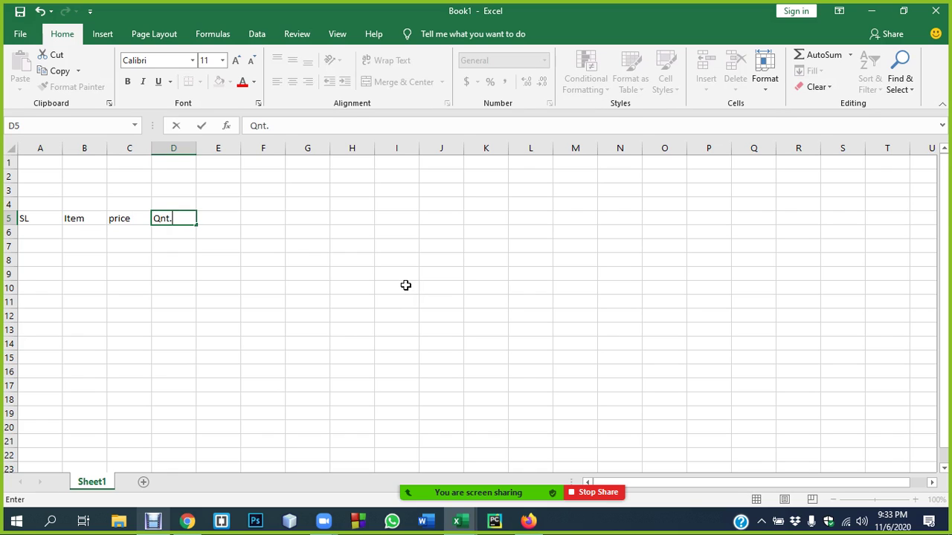
key("Return")
key("Up")
key("Right")
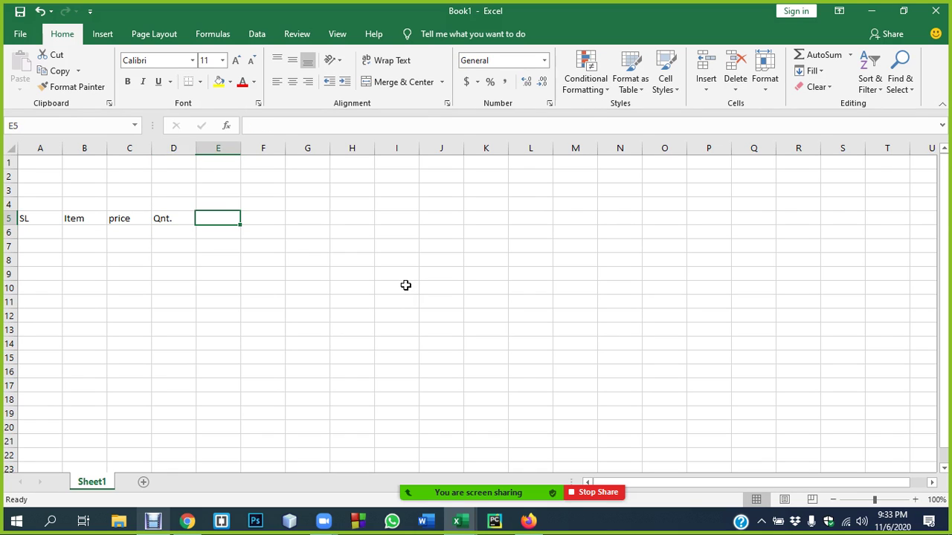
type("Total")
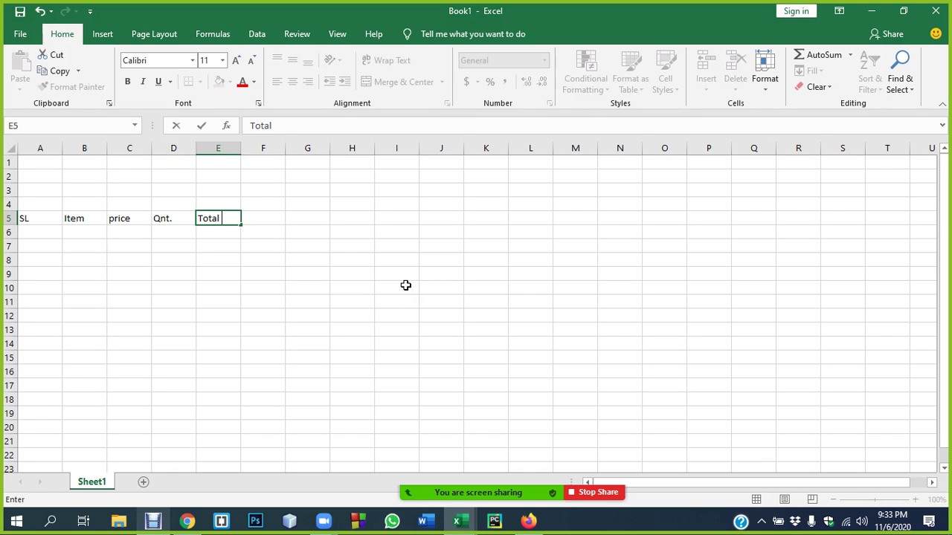
type(" PRice")
key("Return")
key("Up")
key("Right")
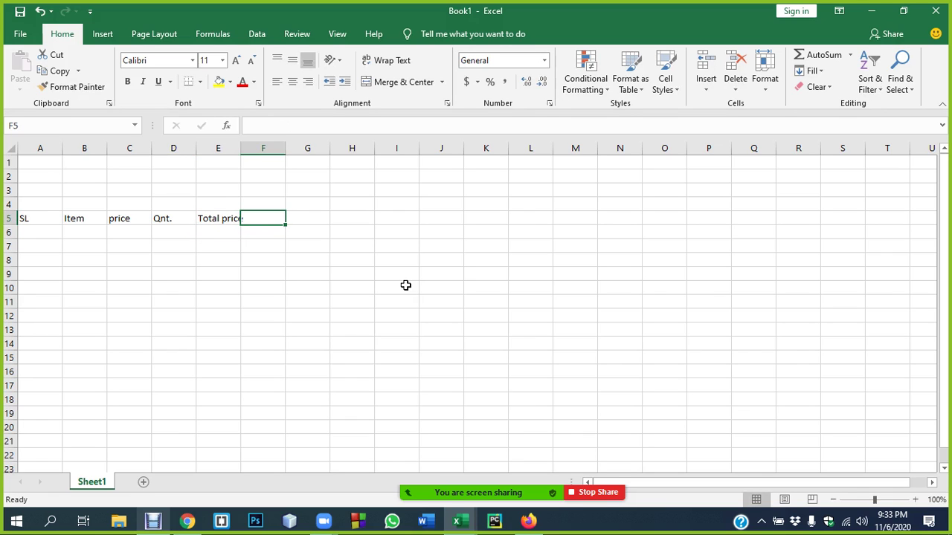
type("Discount")
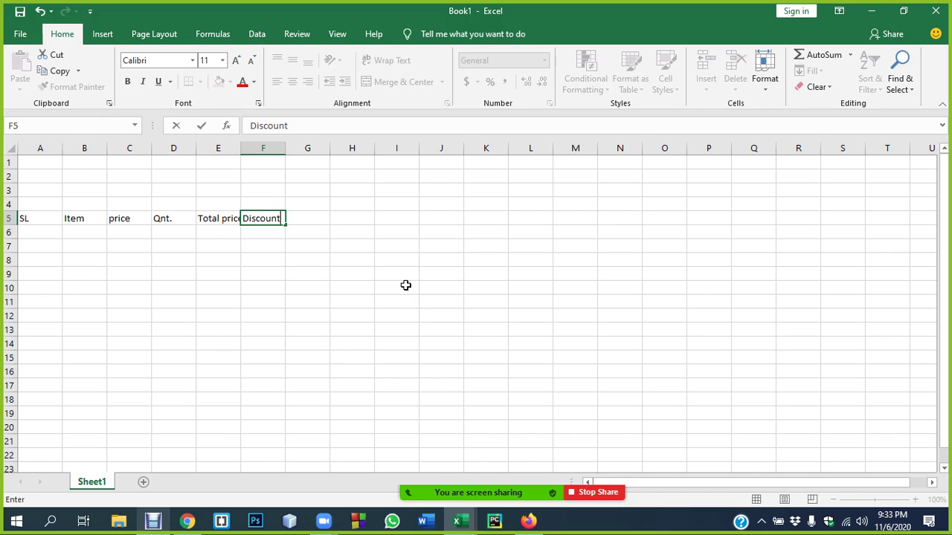
key("Return")
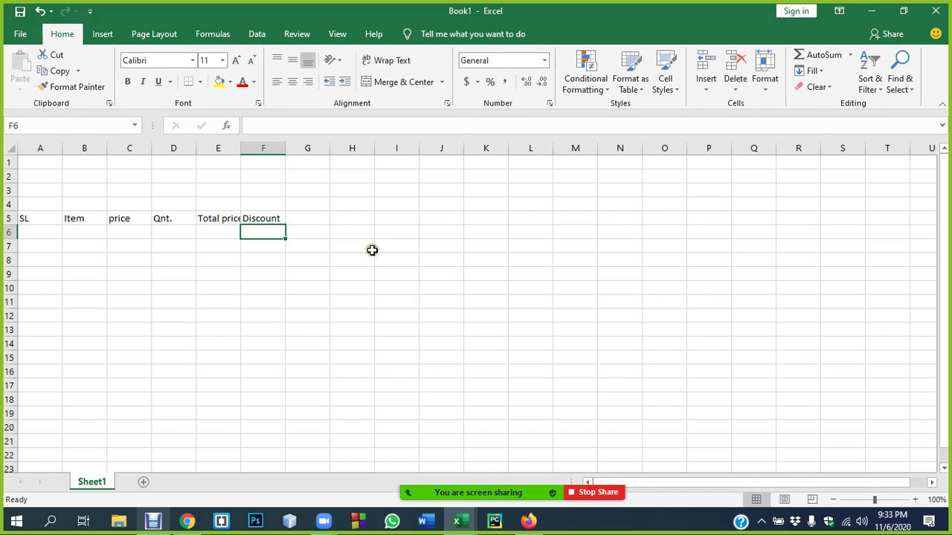
left_click_drag(241, 148, 247, 147)
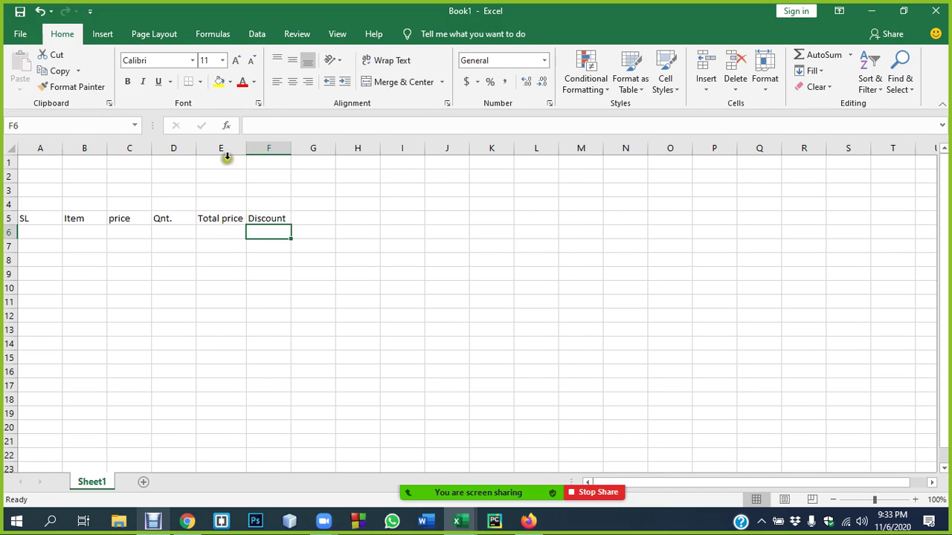
- Set the font size of the entire sheet to 20
left_click(12, 150)
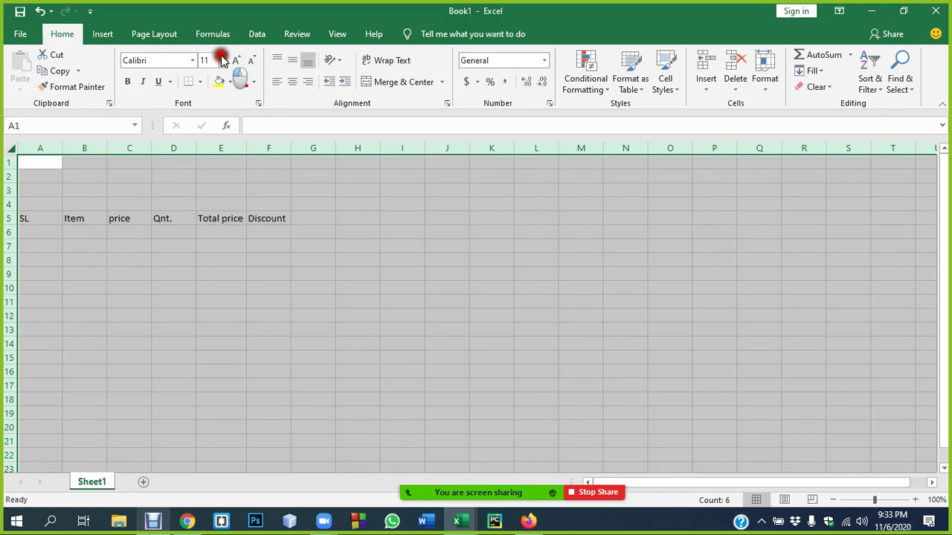
left_click(222, 61)
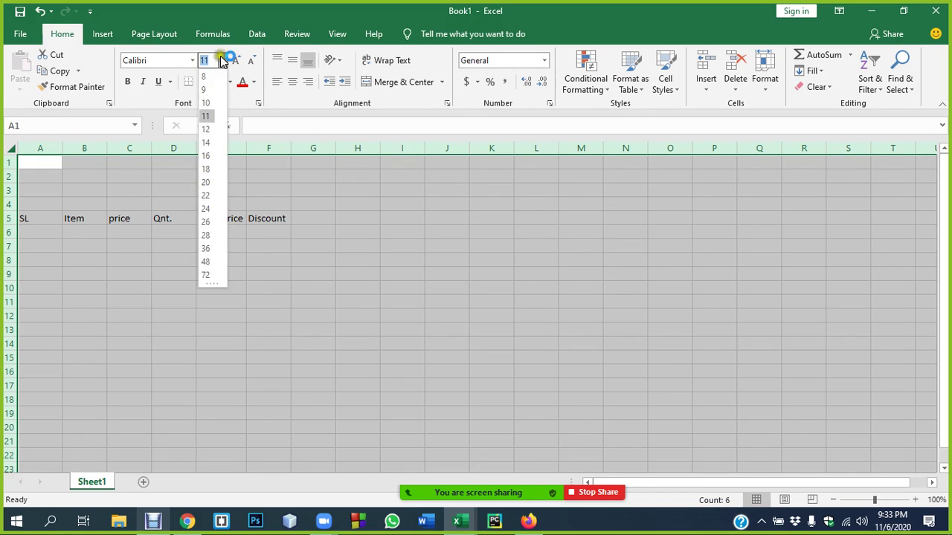
left_click(206, 183)
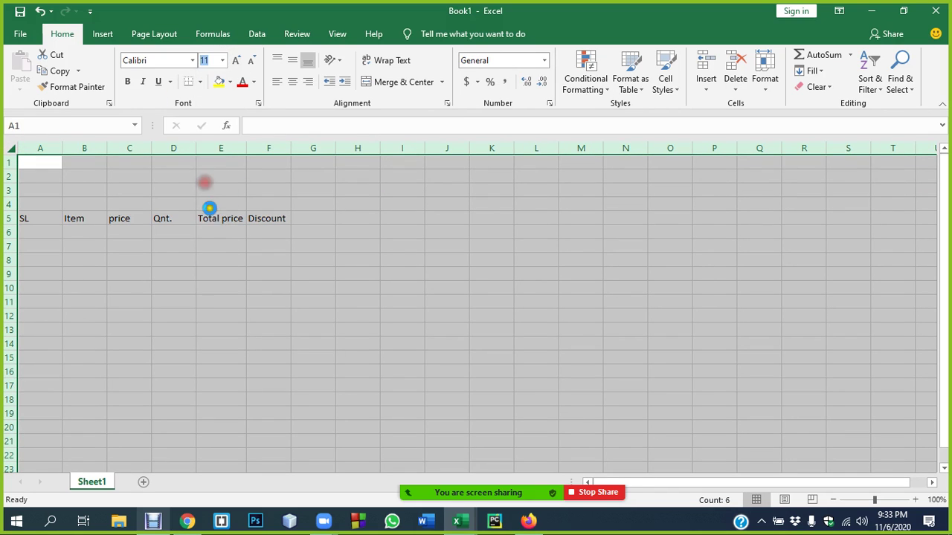
left_click(206, 276)
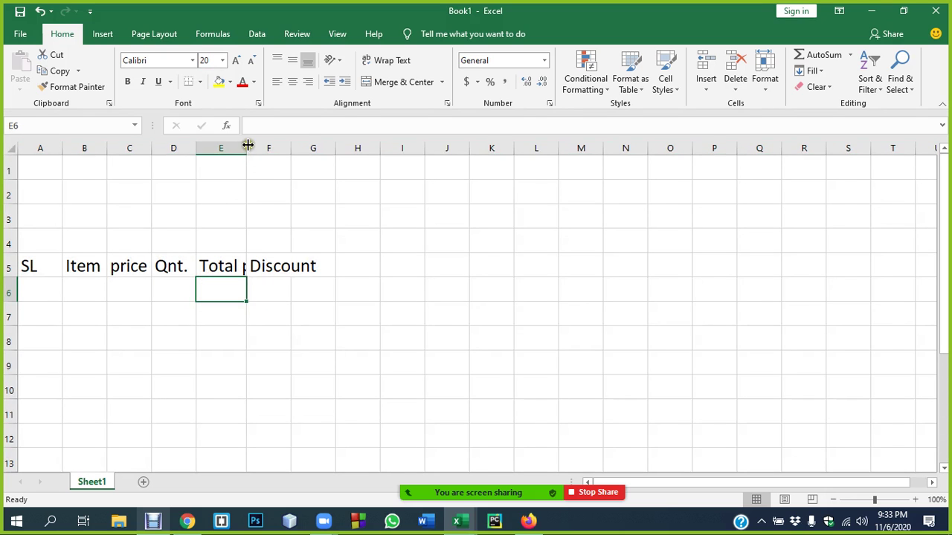
- AutoFit column E so the enlarged Total price header fits
double_click(247, 148)
left_click_drag(47, 176, 369, 242)
left_click(468, 243)
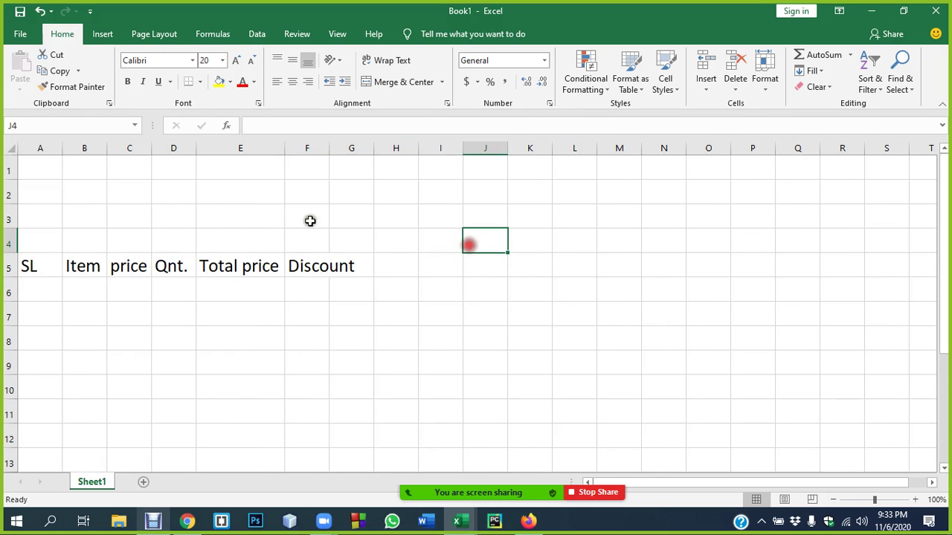
left_click(27, 167)
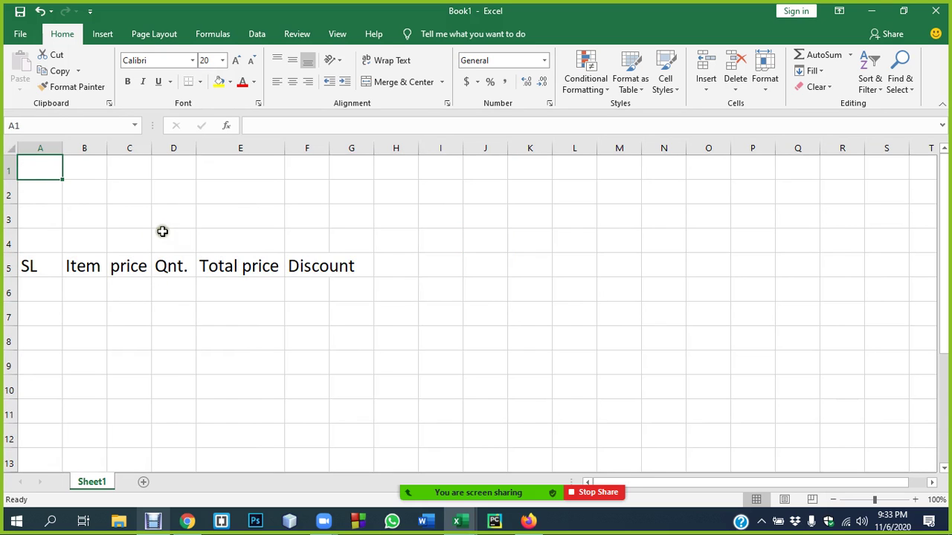
left_click(79, 267)
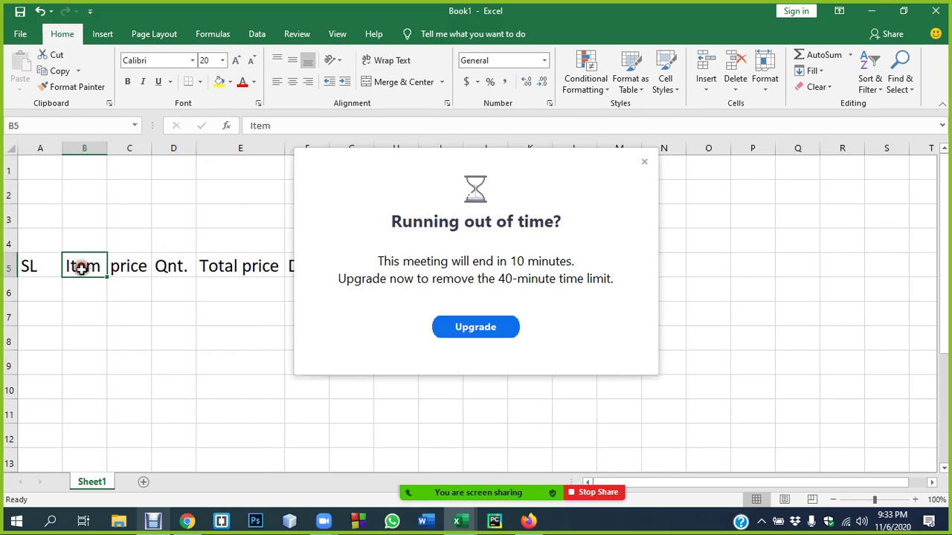
- Dismiss the meeting time-limit notice, glance at Attendance_Fall2020.xlsx, and return to Book1
left_click(644, 161)
key("alt+Tab")
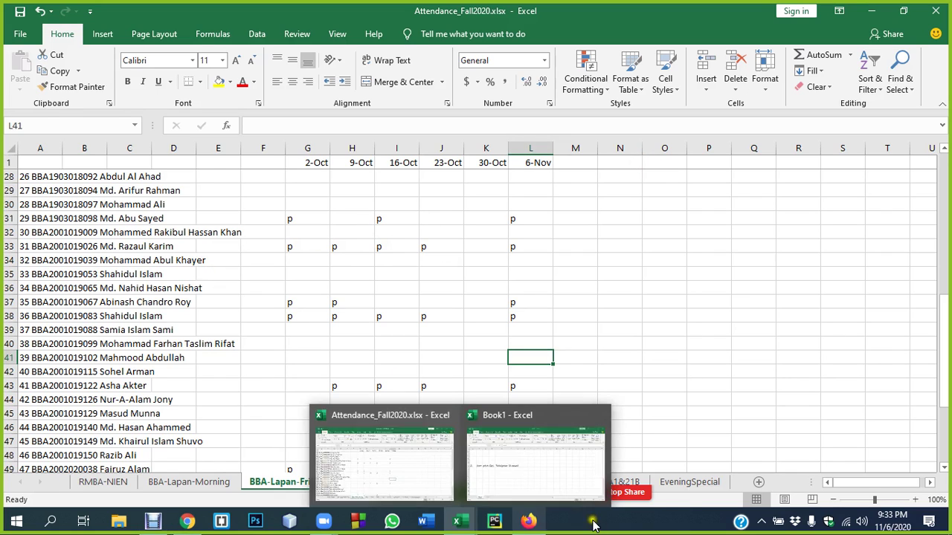
left_click(668, 301)
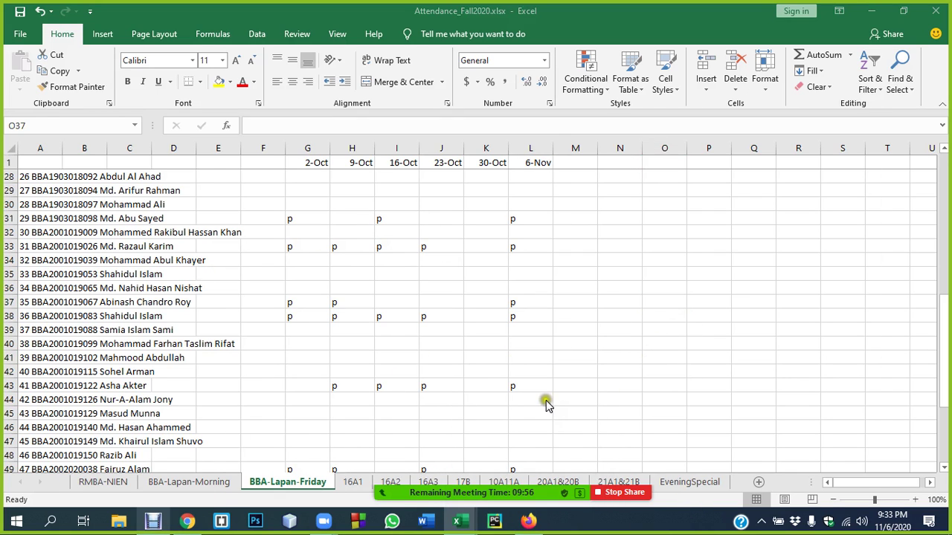
key("alt+Tab")
left_click(312, 188)
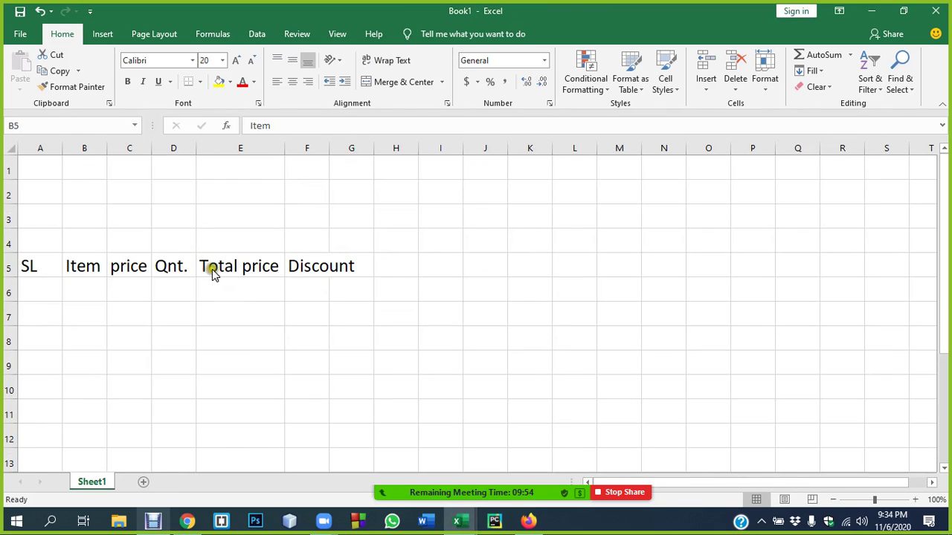
- Fill serial numbers 1 to 8 into A6:A13 and center them vertically and horizontally
left_click(30, 290)
type("1")
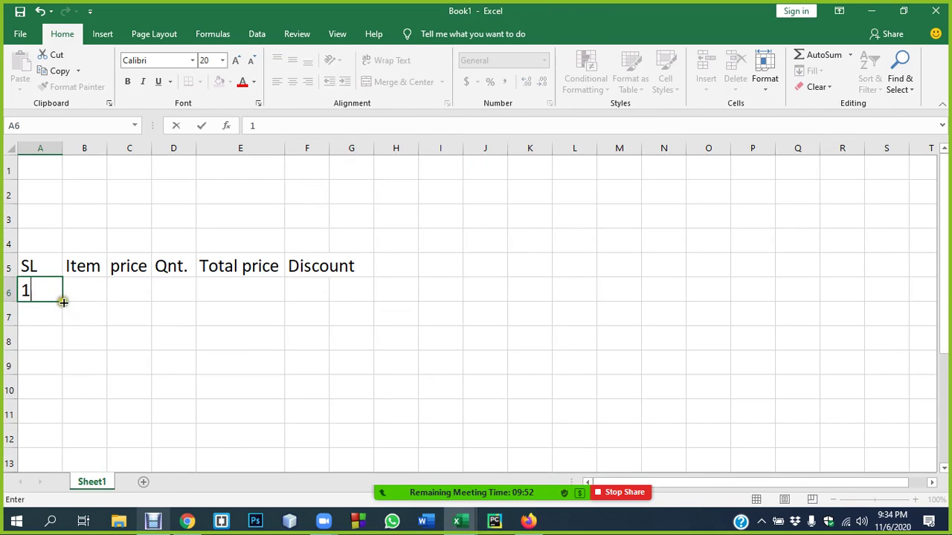
left_click(59, 298)
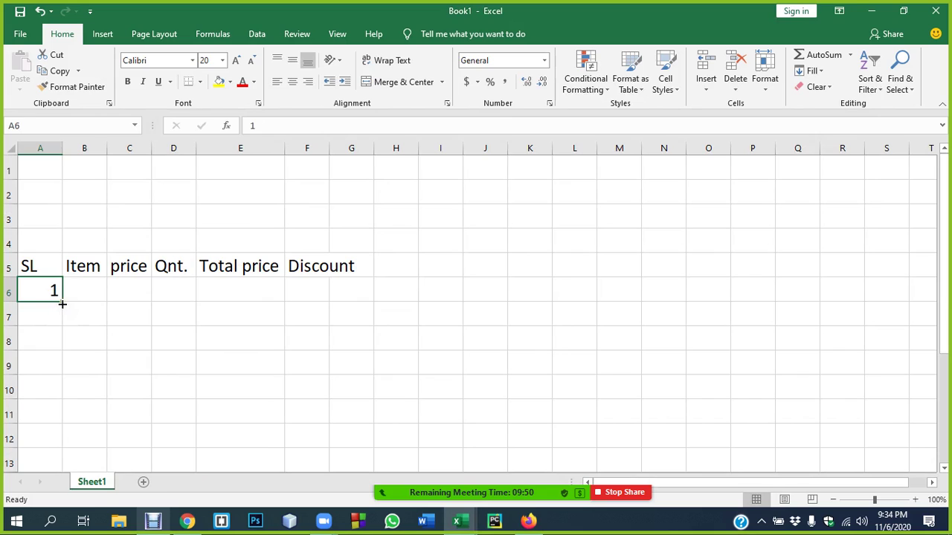
left_click_drag(62, 303, 59, 460)
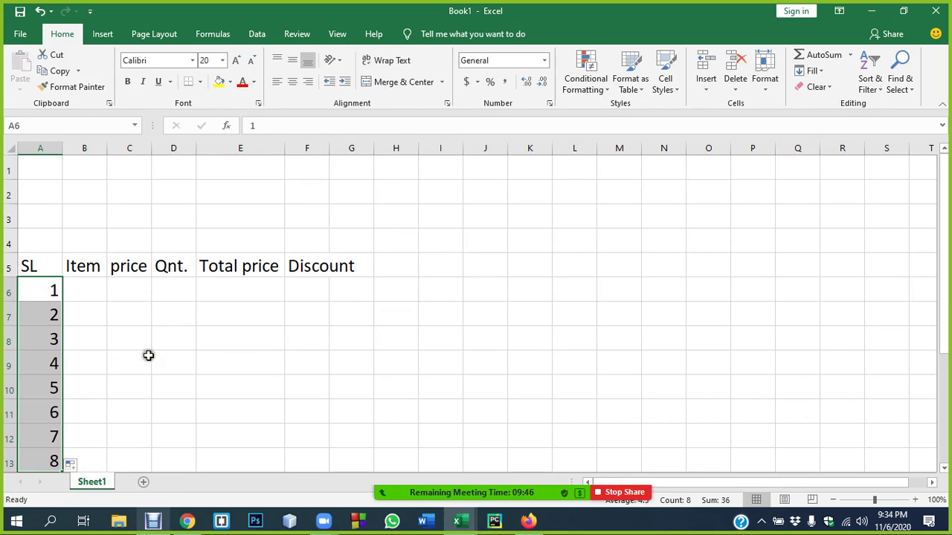
left_click(293, 60)
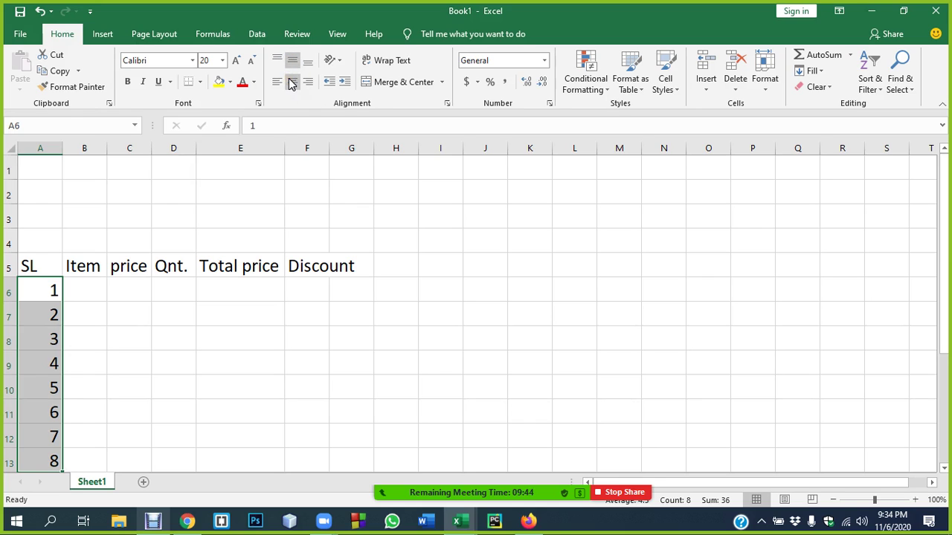
left_click(292, 84)
left_click(120, 356)
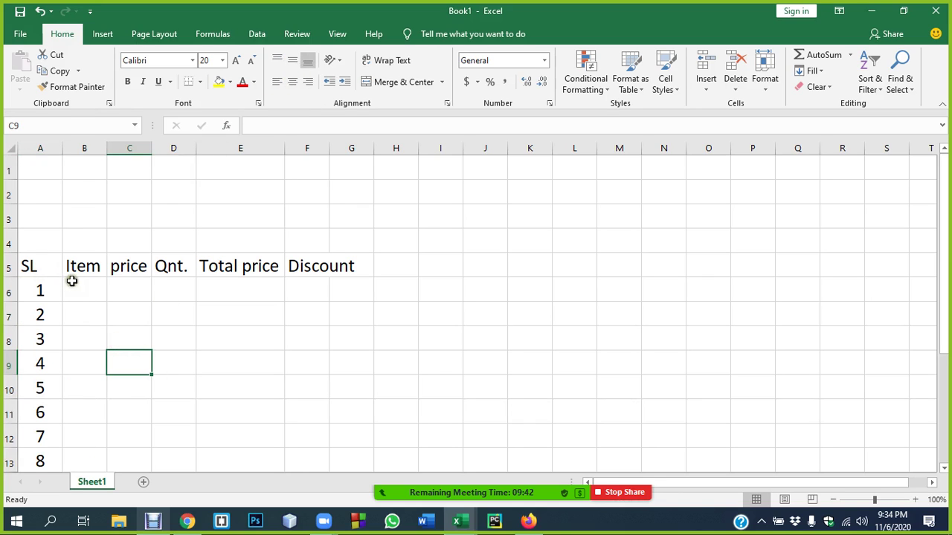
- Enter Pen, Pencil, Mouse and Keyboard in B6:B9 and autofit column B
left_click(72, 283)
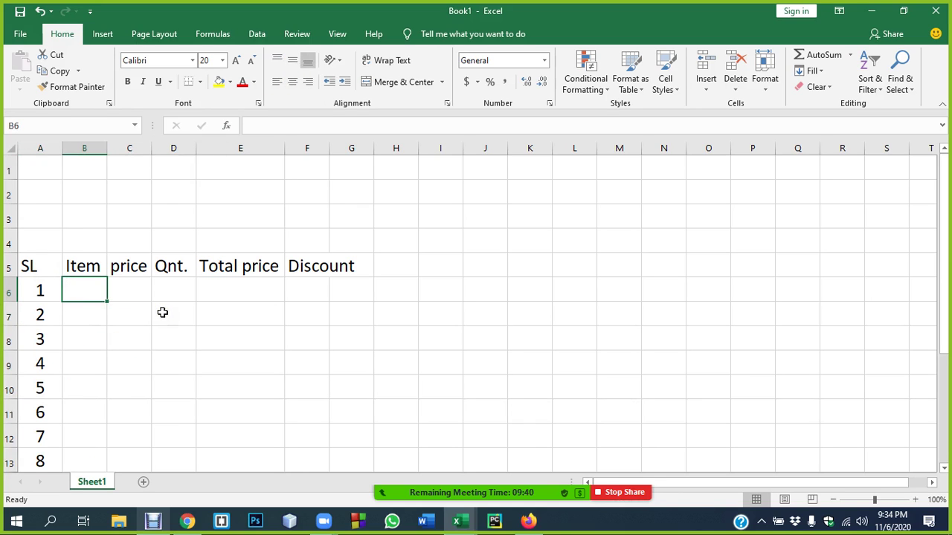
type("Pen")
key("Return")
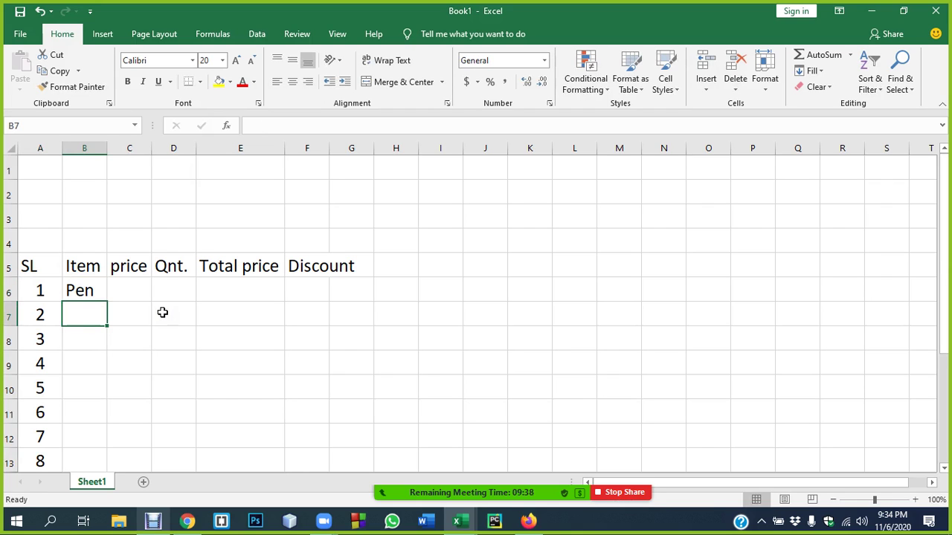
type("Pen")
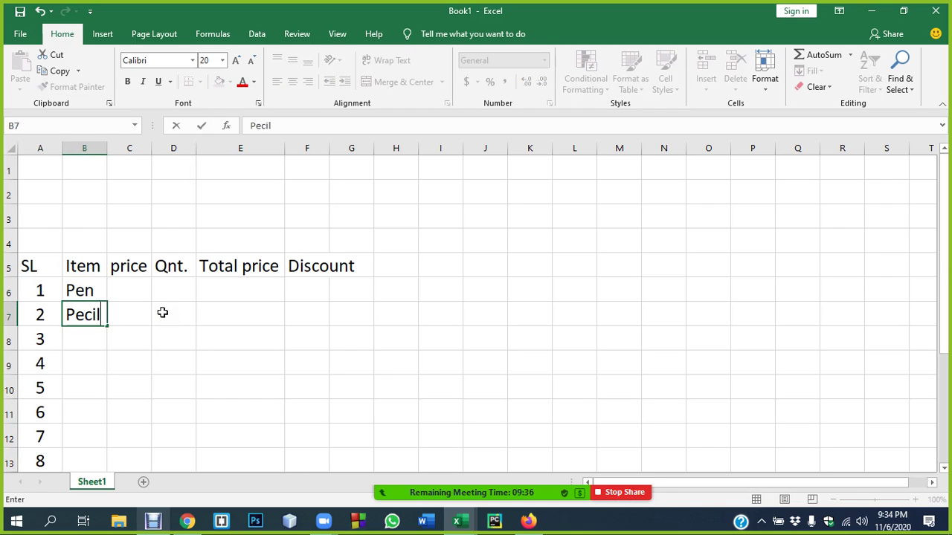
key("BackSpace")
type("nc")
key("Return")
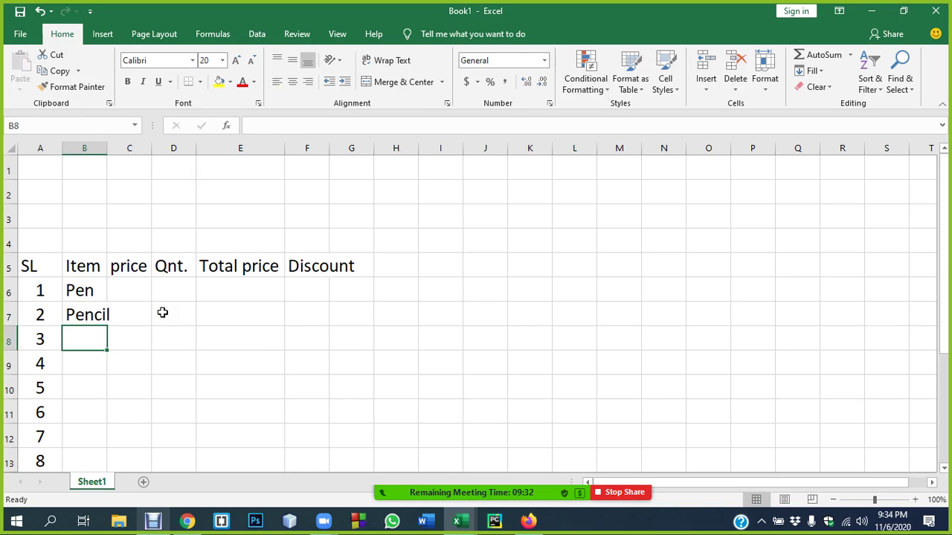
type("Mouse")
key("Return")
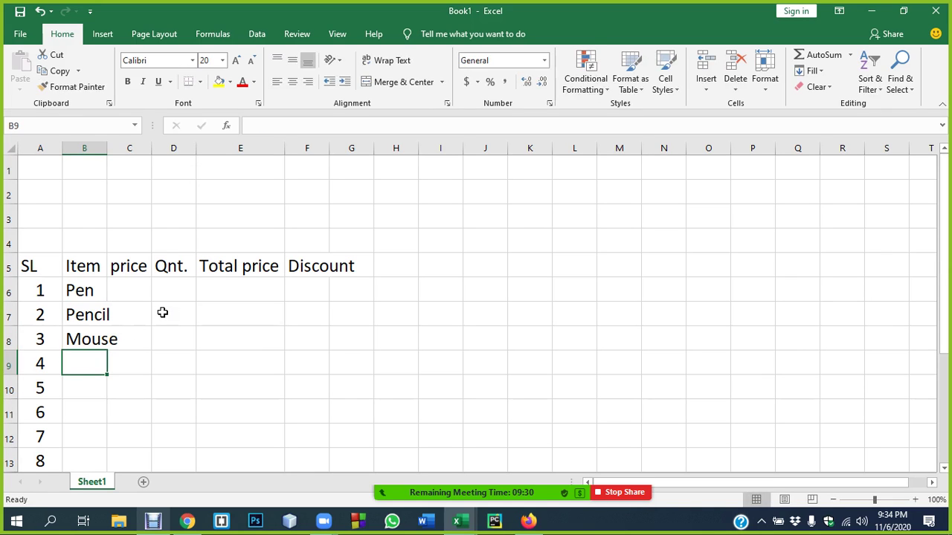
type("Keyboard")
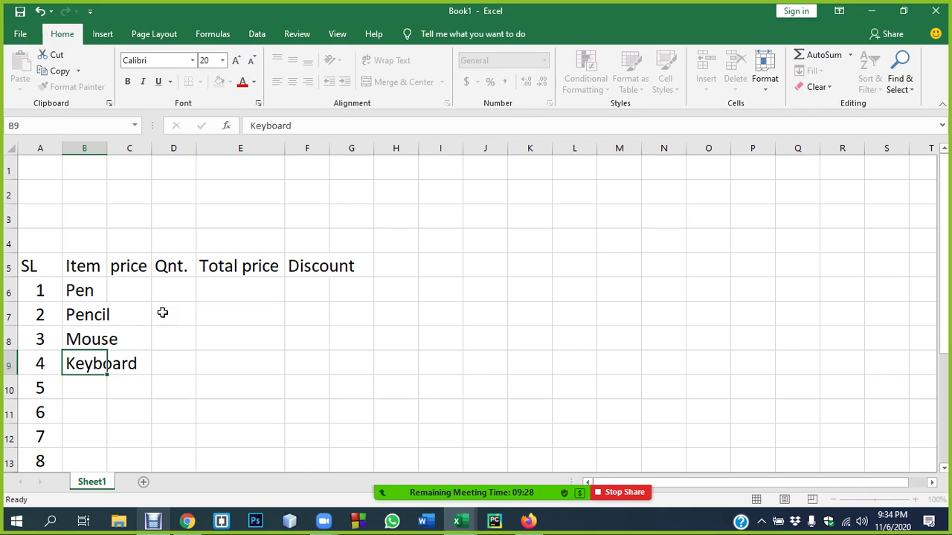
key("Return")
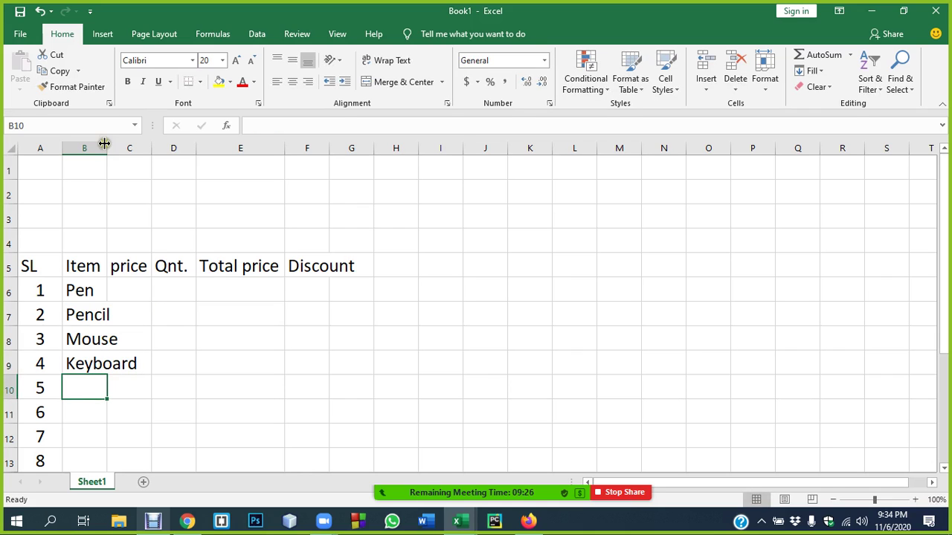
double_click(104, 151)
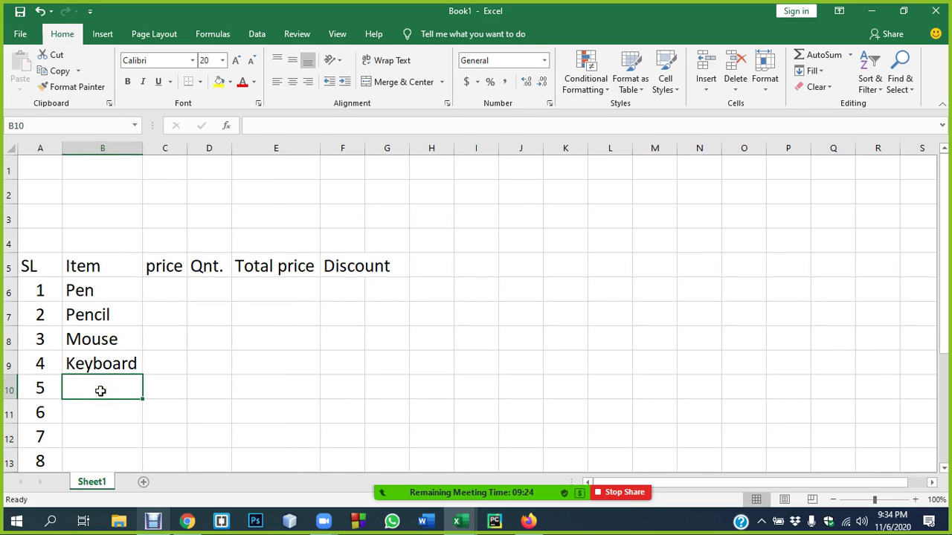
- Enter Laptop in B10 and move to cell B11 for the next item
type("Laptop")
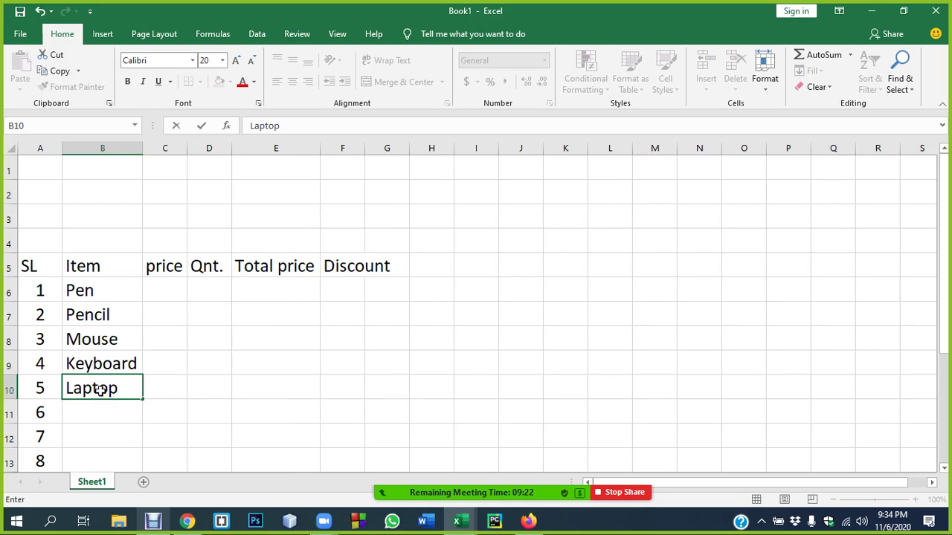
key("Return")
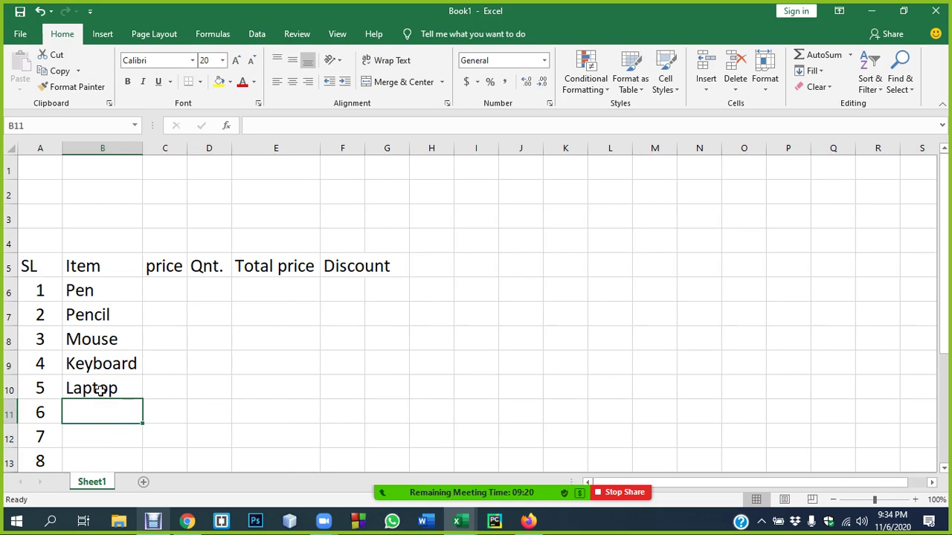
left_click(100, 391)
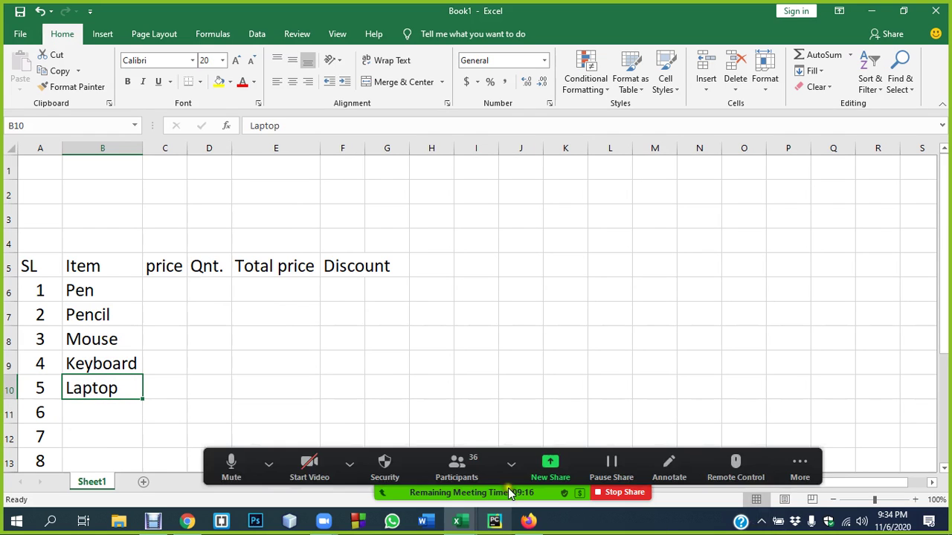
left_click(121, 408)
scroll(148, 405, "down", 2)
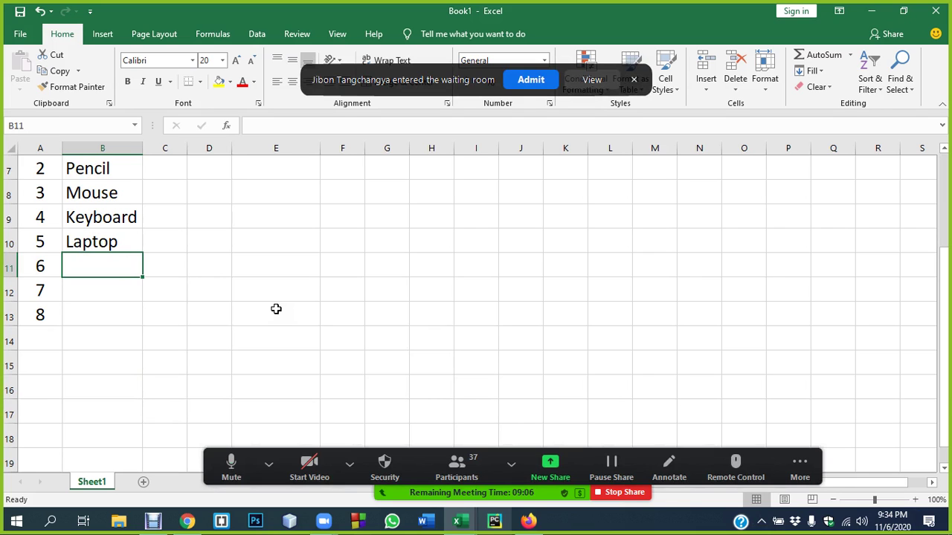
left_click(100, 290)
scroll(111, 283, "up", 2)
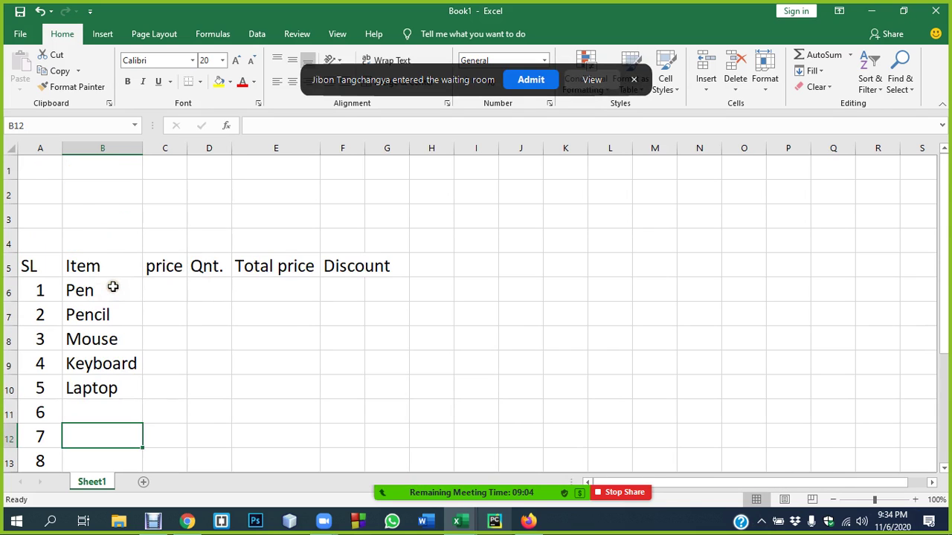
scroll(108, 309, "down", 1)
left_click(108, 338)
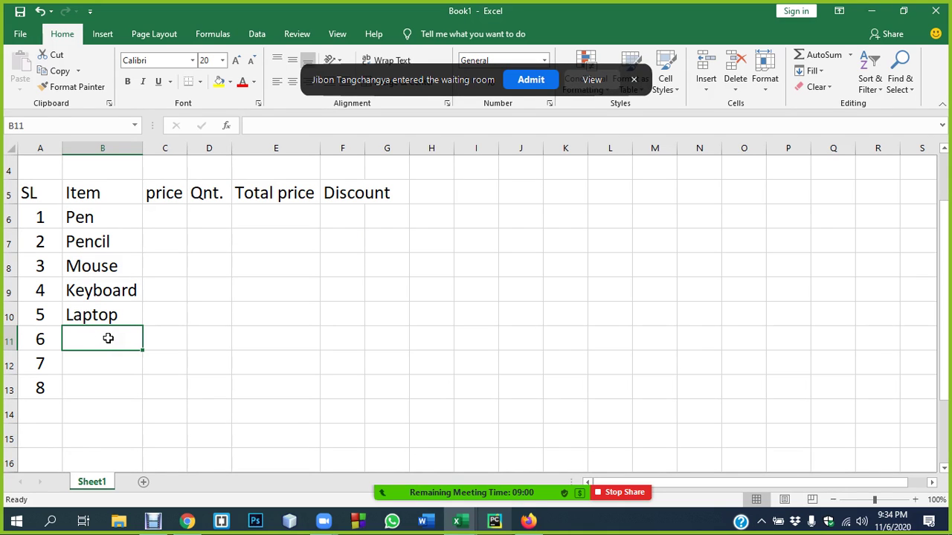
- Enter Monitor, Modem and Mobile in B11:B13, then select the eight item names
type("Monit")
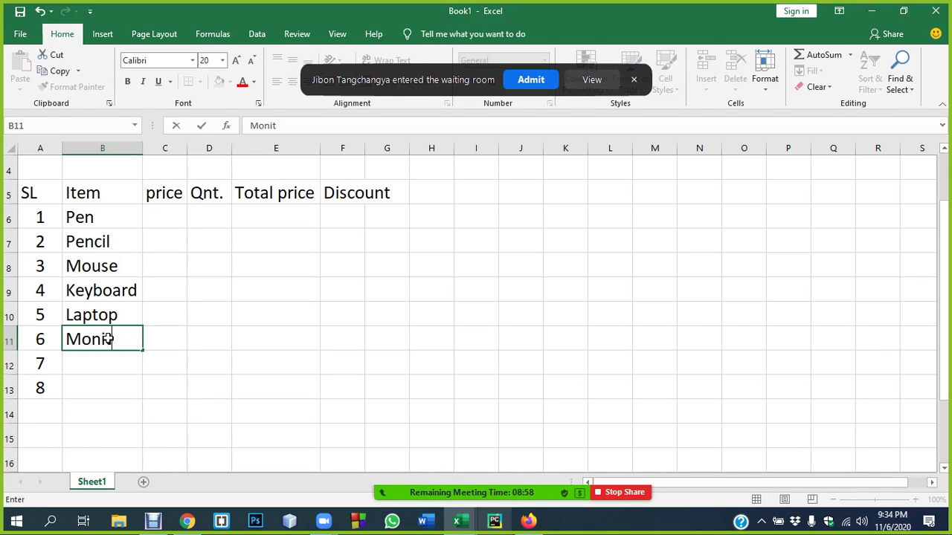
type("or")
key("Return")
type("Modem")
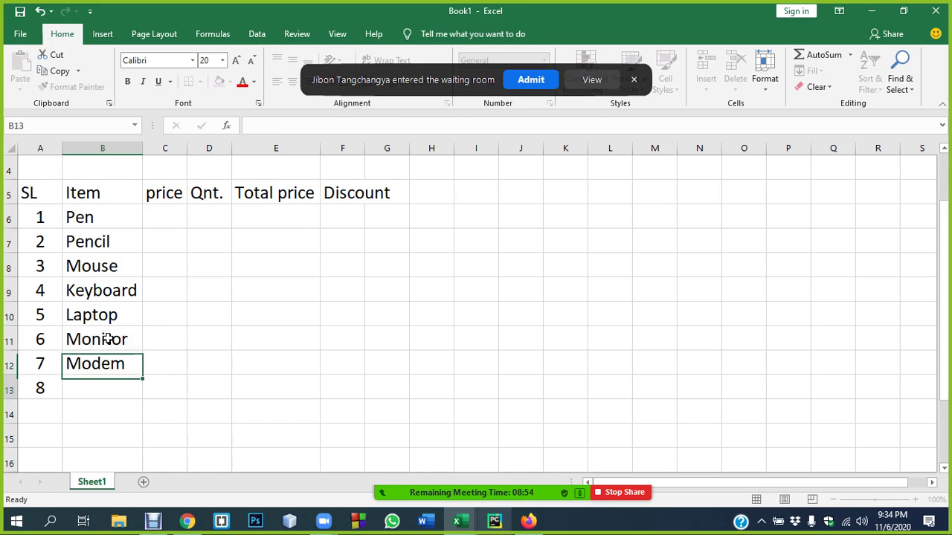
key("Return")
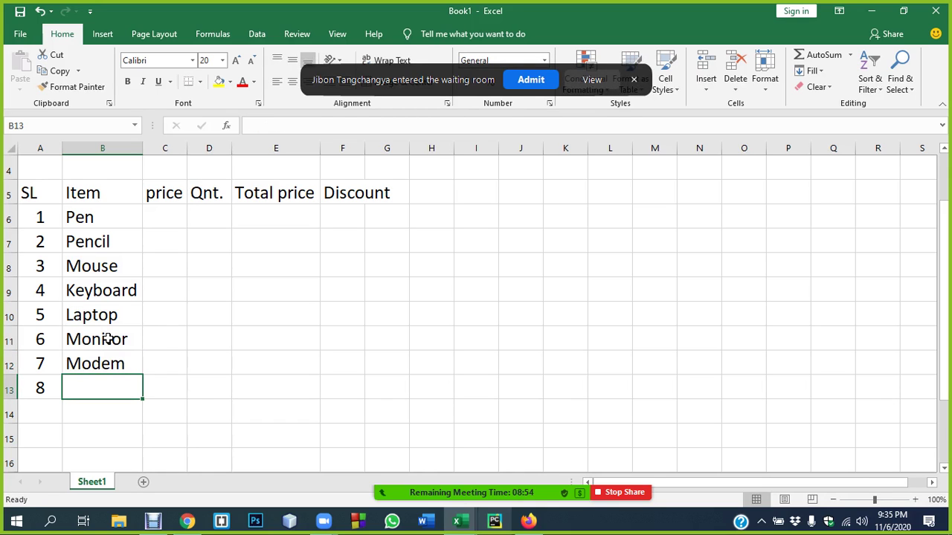
type("Mobile")
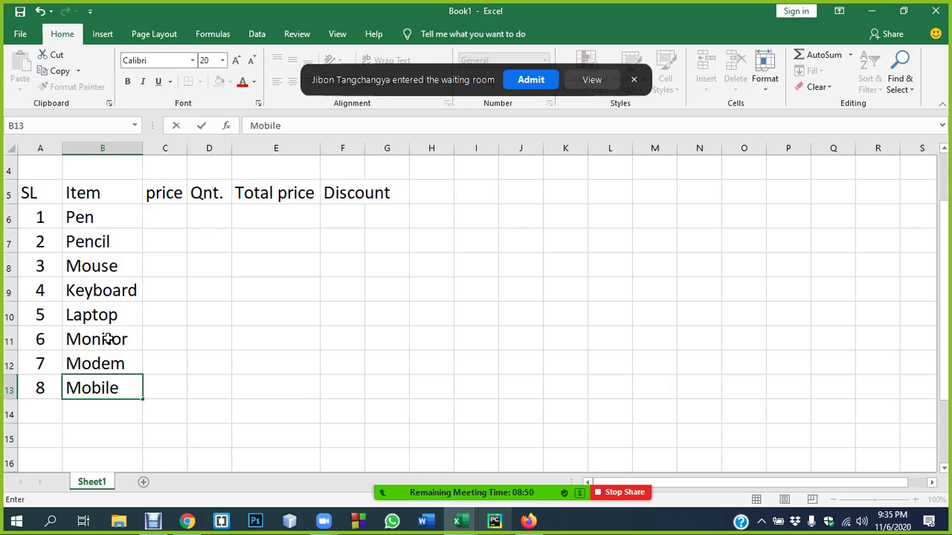
key("Return")
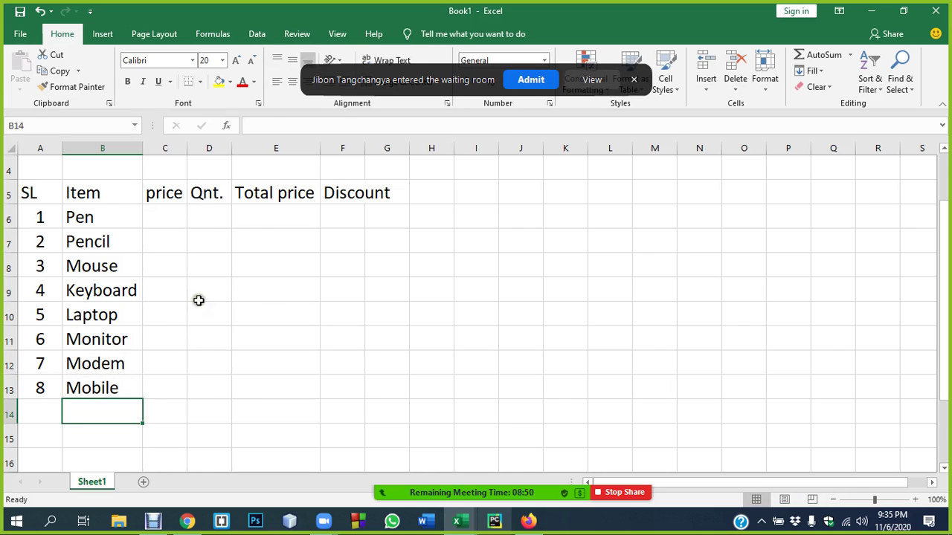
left_click(233, 290)
left_click_drag(87, 217, 94, 387)
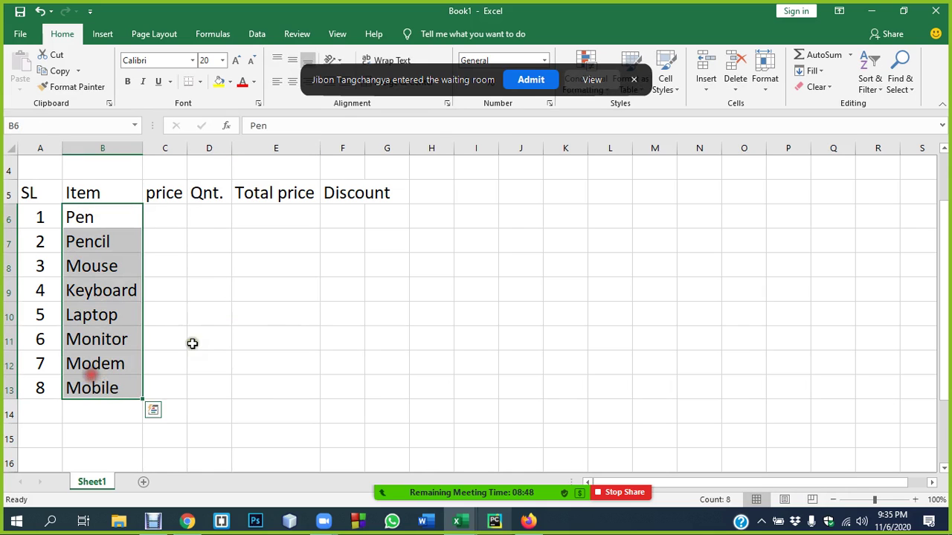
left_click(200, 336)
- Enter prices 5, 5, 200 and 300 in C6:C9
left_click(519, 82)
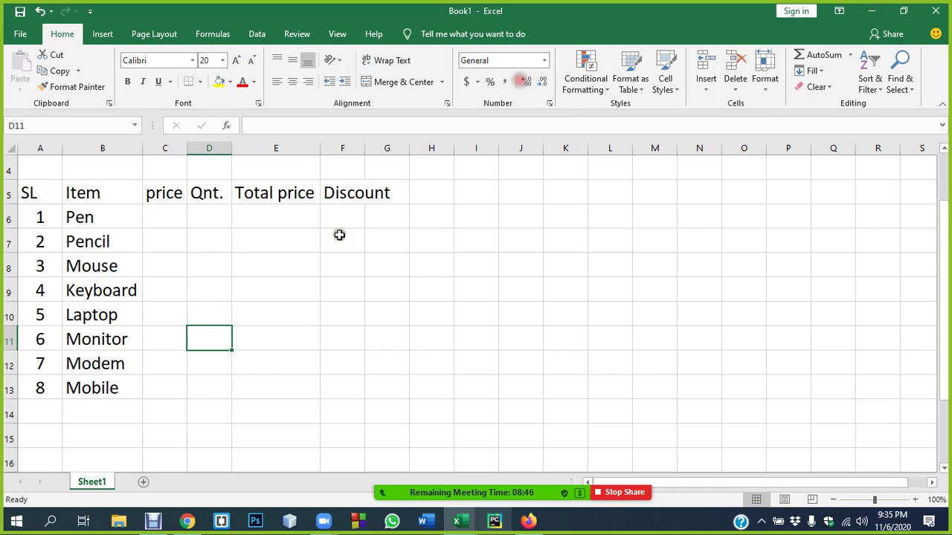
left_click(171, 216)
type("5")
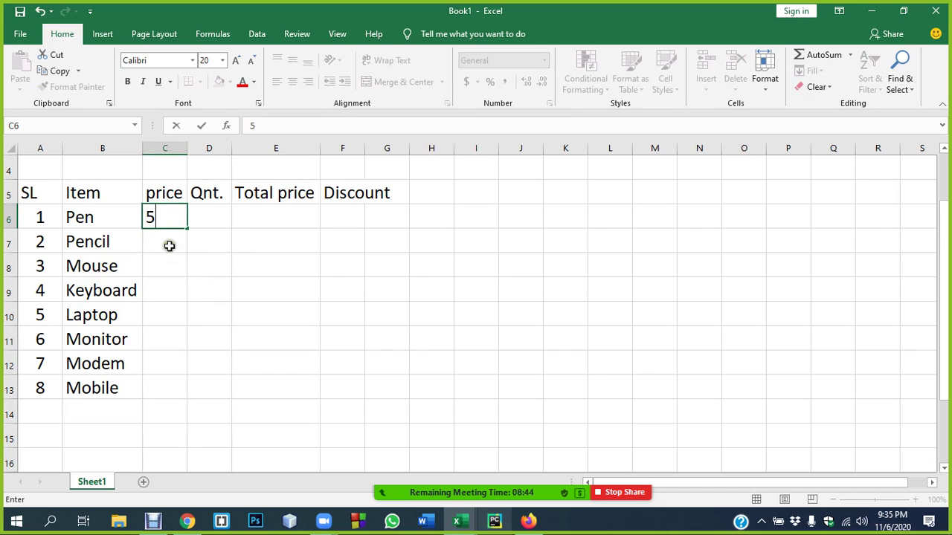
key("Return")
type("5")
key("Return")
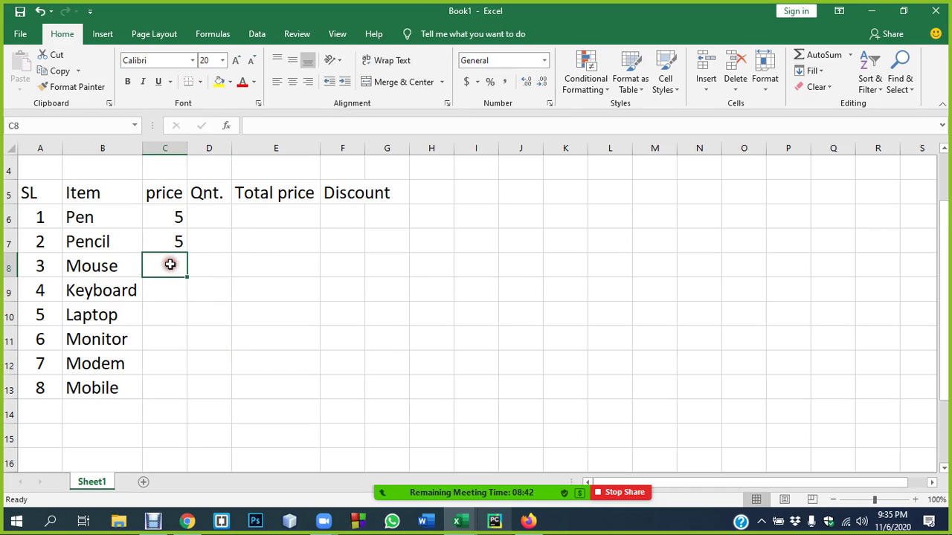
type("200")
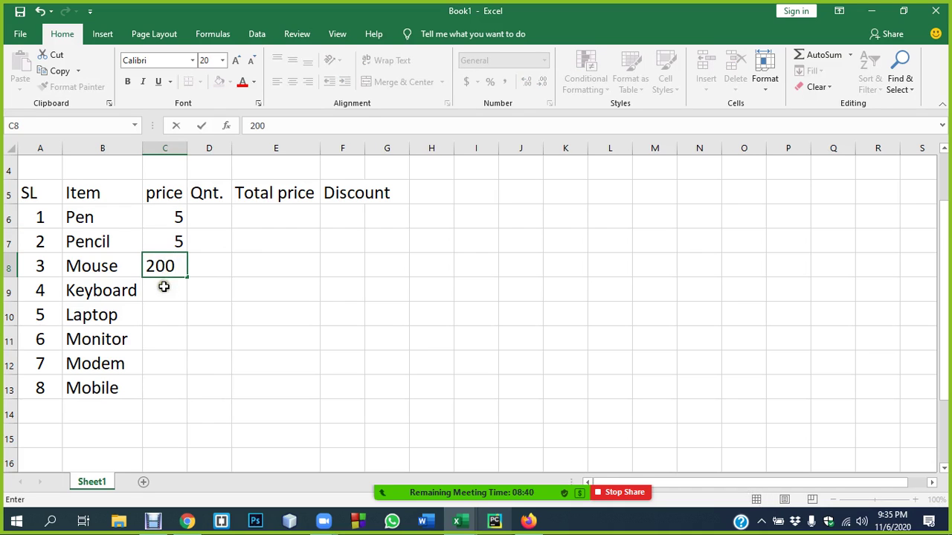
key("Return")
type("300")
left_click(163, 307)
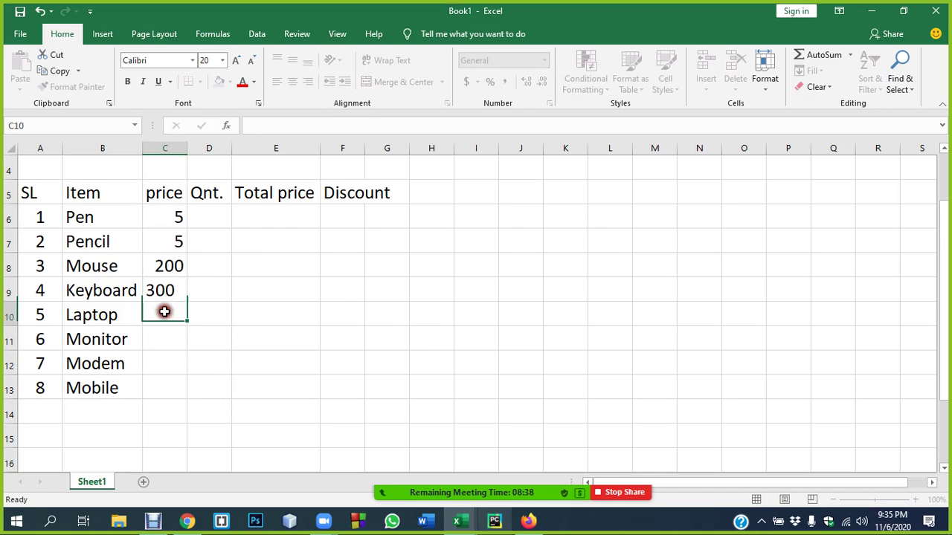
- Enter prices 40000, 10000, 1500 and 20000 in C10:C13
type("4")
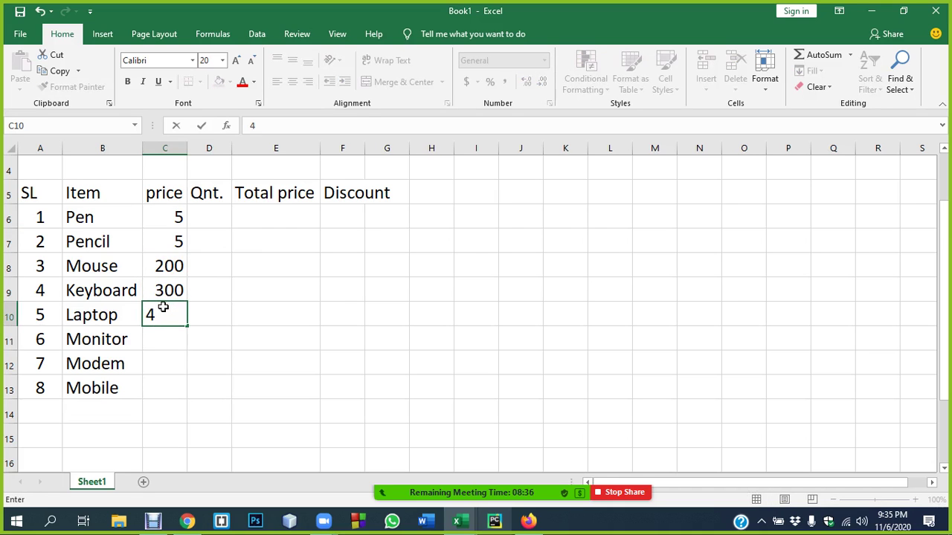
type("0000")
left_click(163, 340)
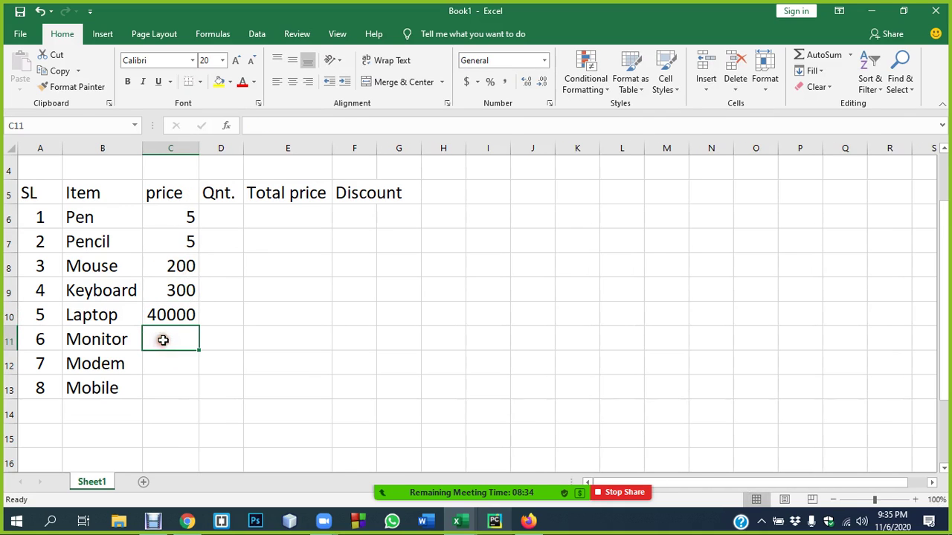
type("1000")
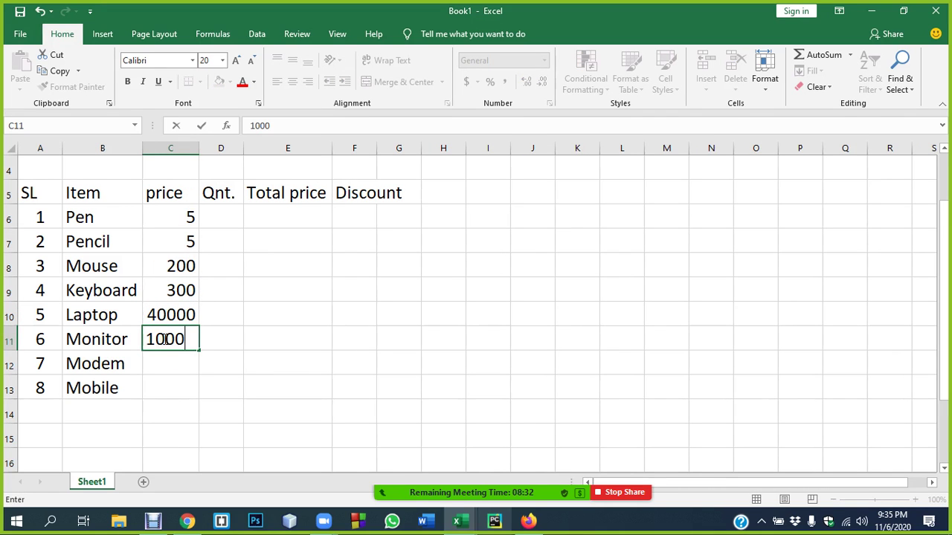
type("0")
left_click(165, 364)
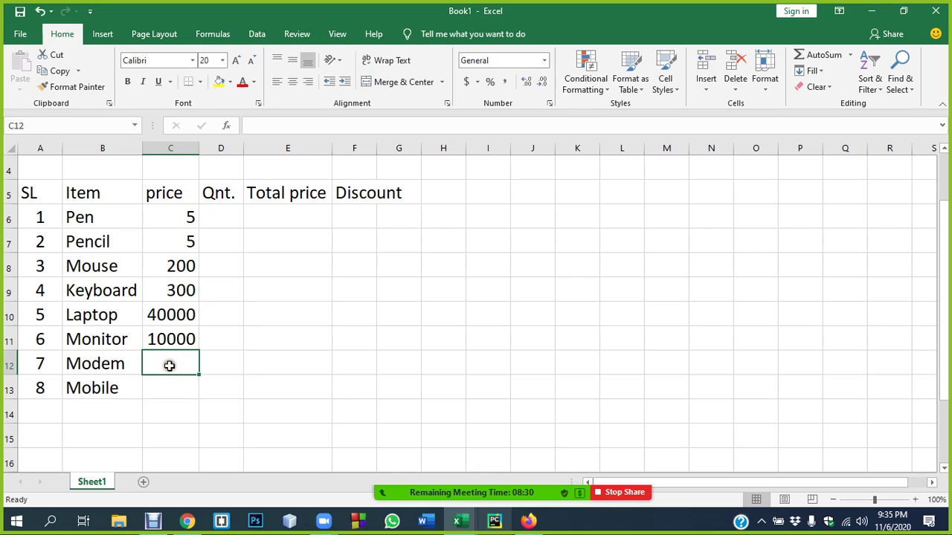
type("1500")
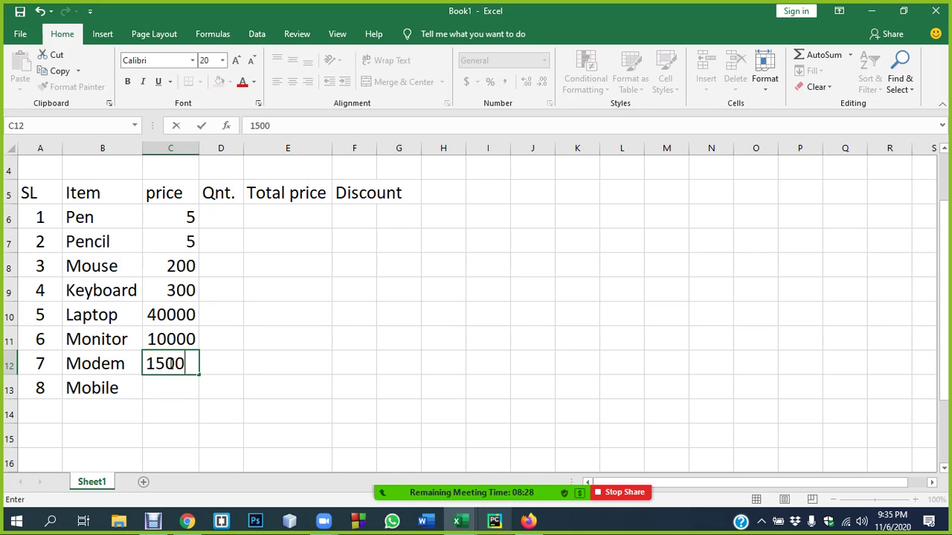
left_click(164, 376)
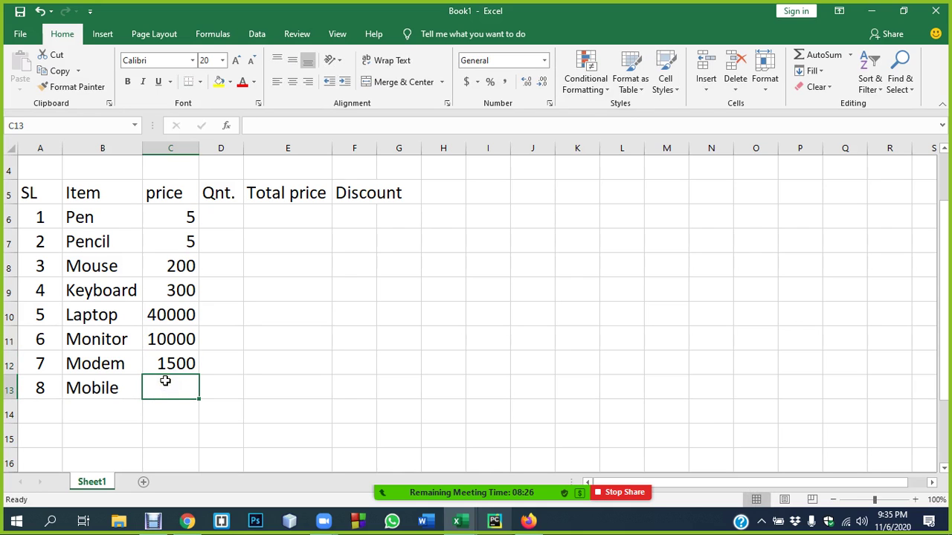
type("20000")
left_click(246, 387)
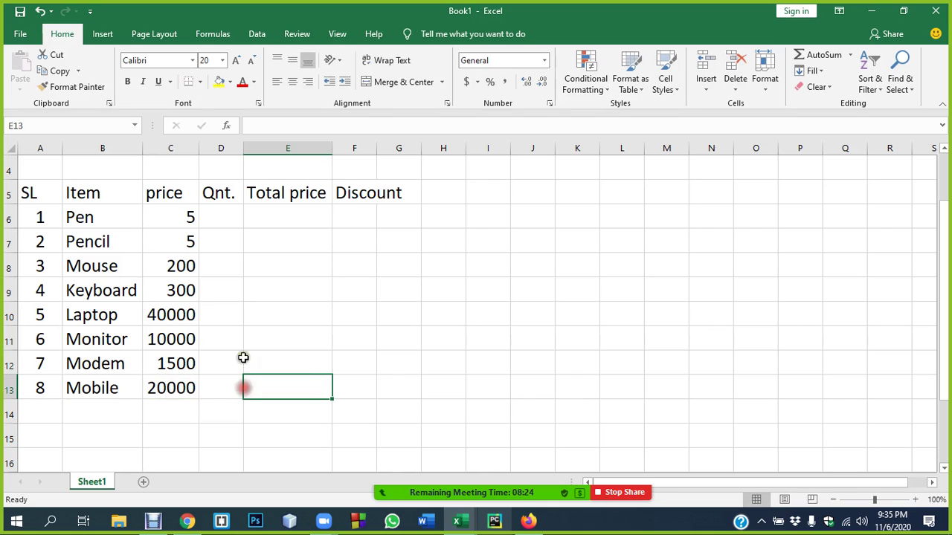
- Rename the C5 header to "price per qty." and autofit column C
left_click(168, 194)
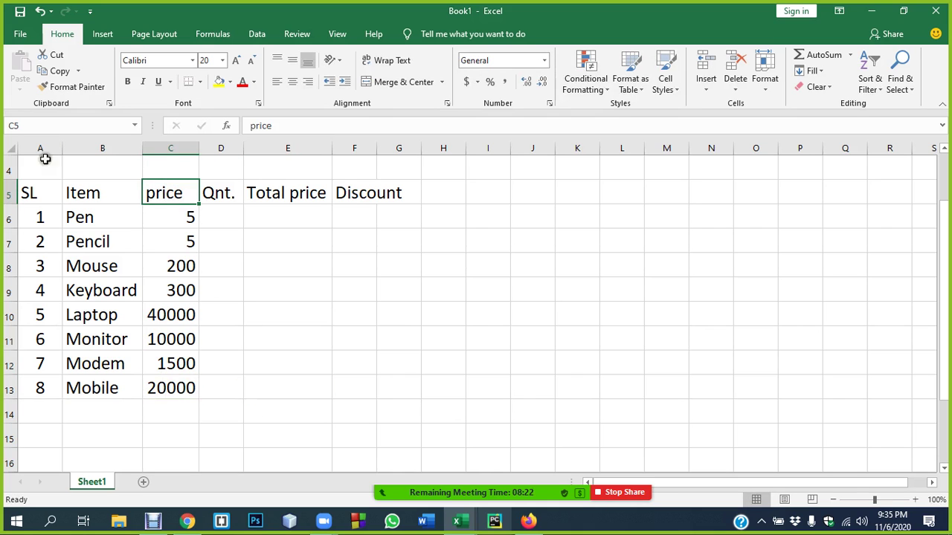
left_click_drag(28, 190, 395, 390)
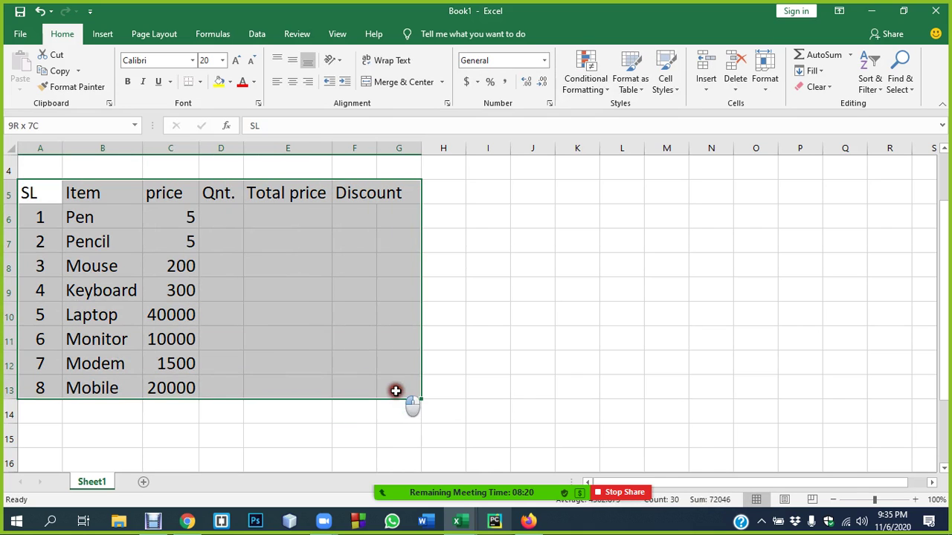
left_click(255, 304)
left_click(171, 191)
double_click(182, 194)
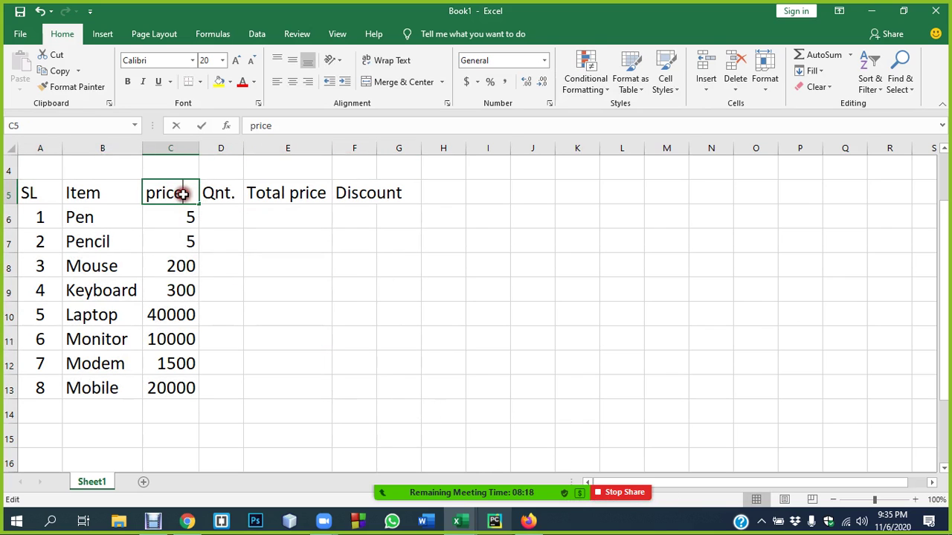
type("per ")
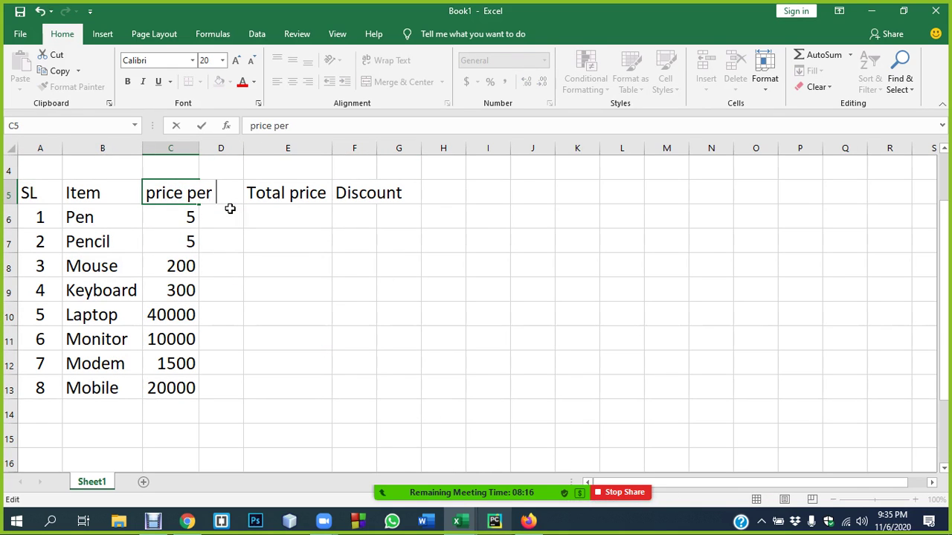
type("qty.")
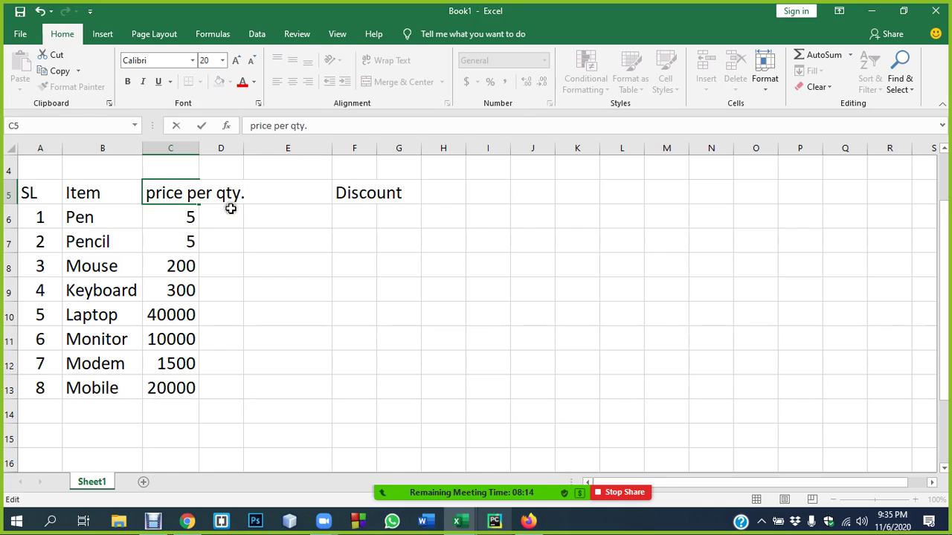
left_click_drag(239, 267, 304, 266)
double_click(197, 148)
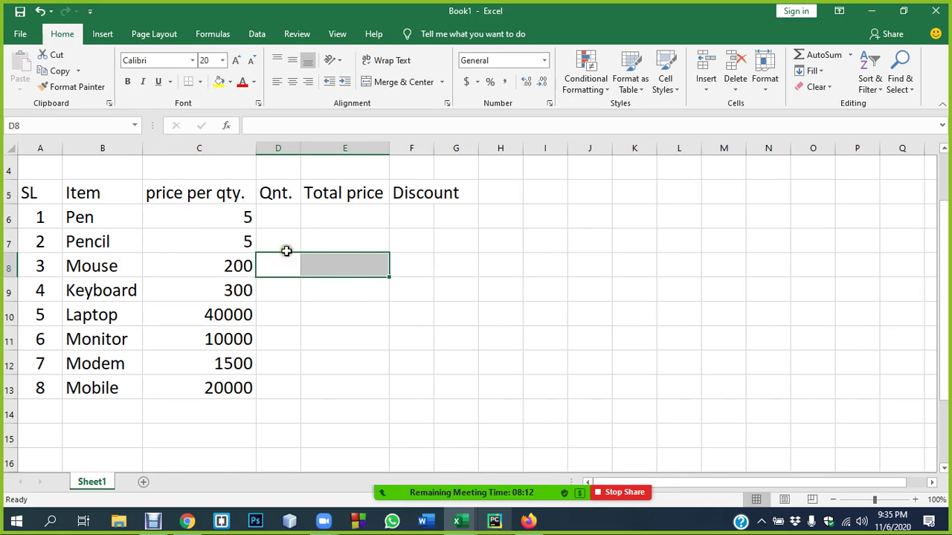
- Enter quantities 10, 12, 5 and 5 in D6:D9
left_click(276, 215)
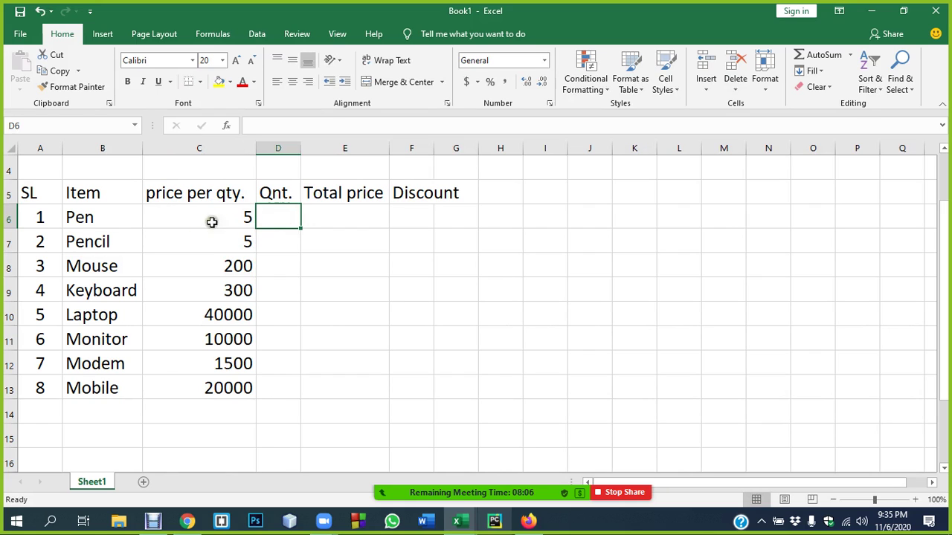
left_click_drag(28, 195, 432, 393)
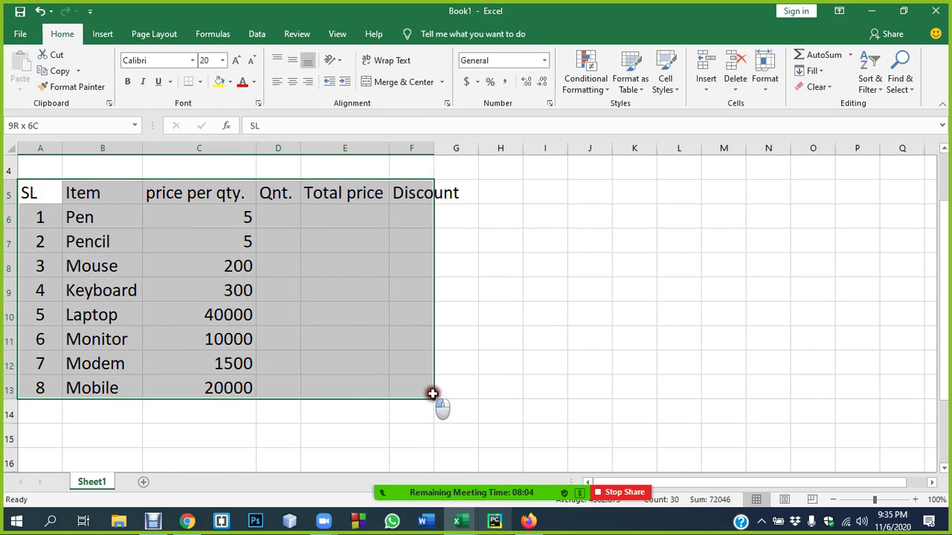
left_click(357, 377)
left_click(283, 213)
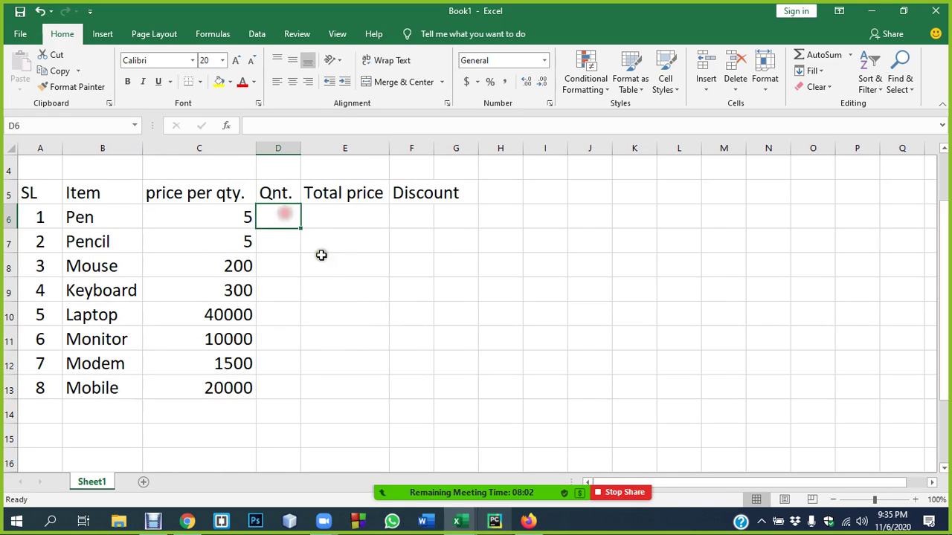
type("10")
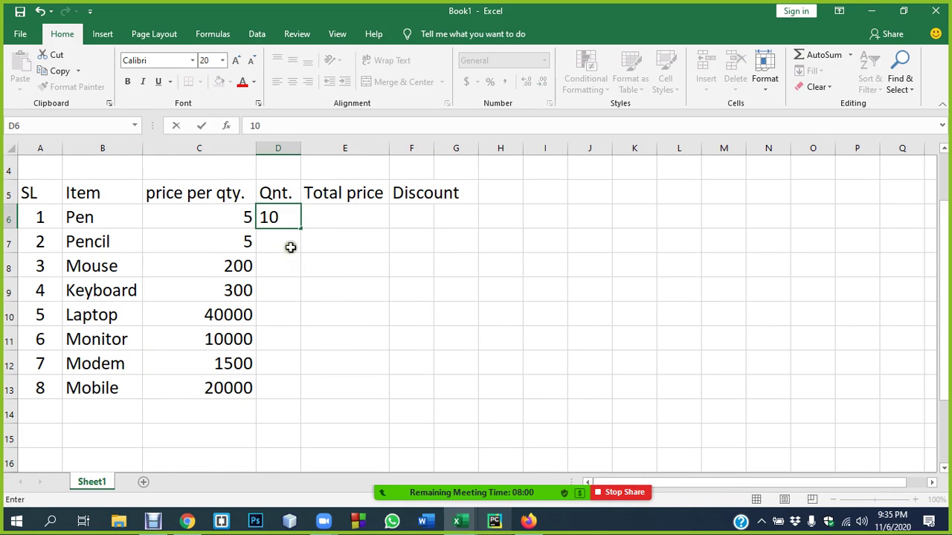
left_click(292, 241)
type("12")
left_click(290, 265)
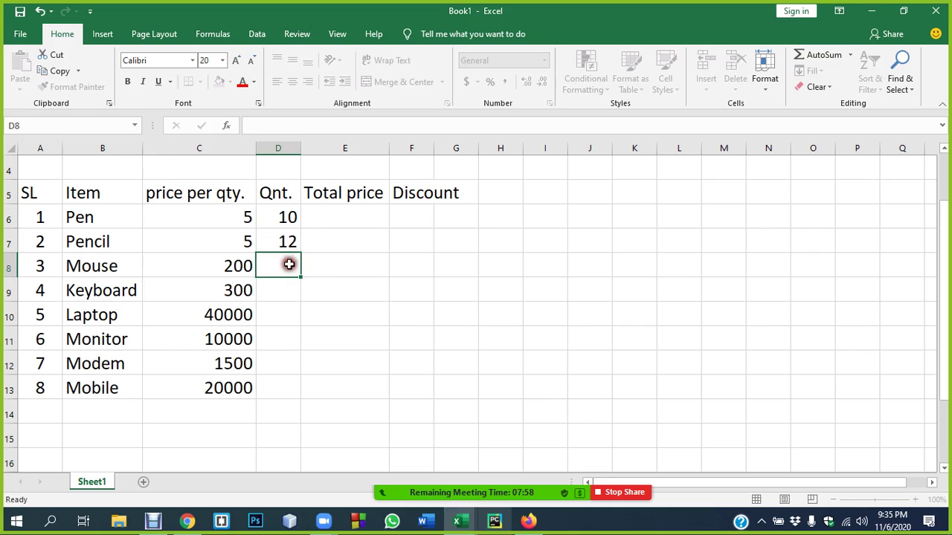
type("5")
left_click(286, 291)
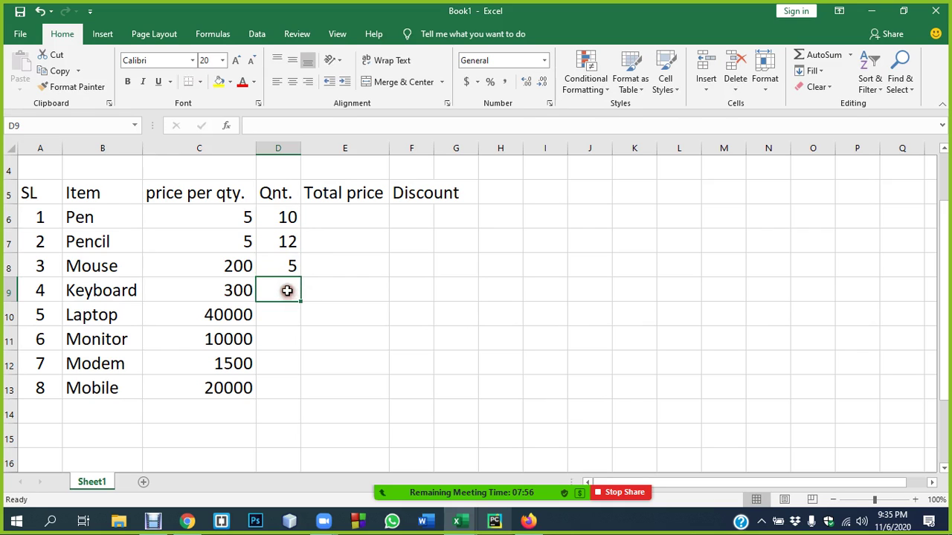
type("5")
left_click(281, 317)
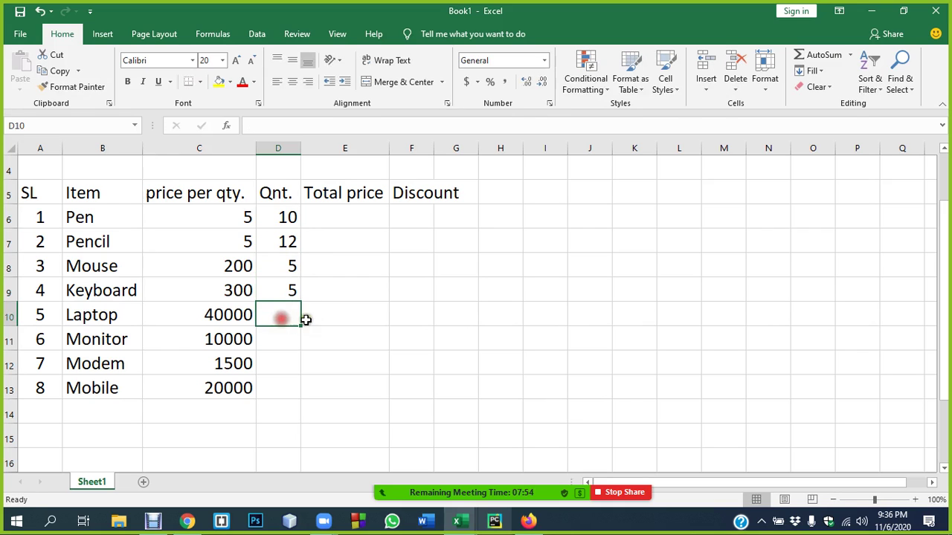
- Enter quantities 2, 2, 1 and 3 in D10:D13
type("2")
left_click(302, 336)
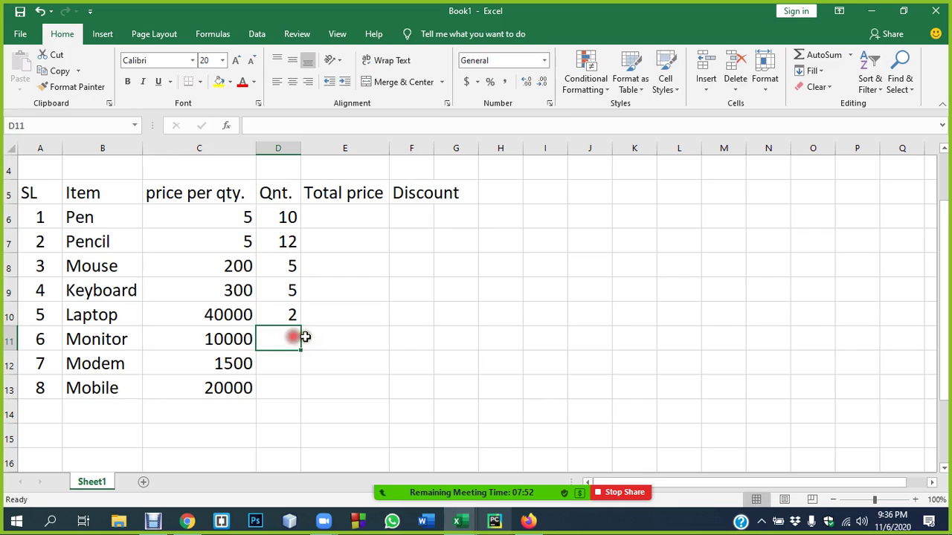
type("2")
left_click(286, 365)
type("1")
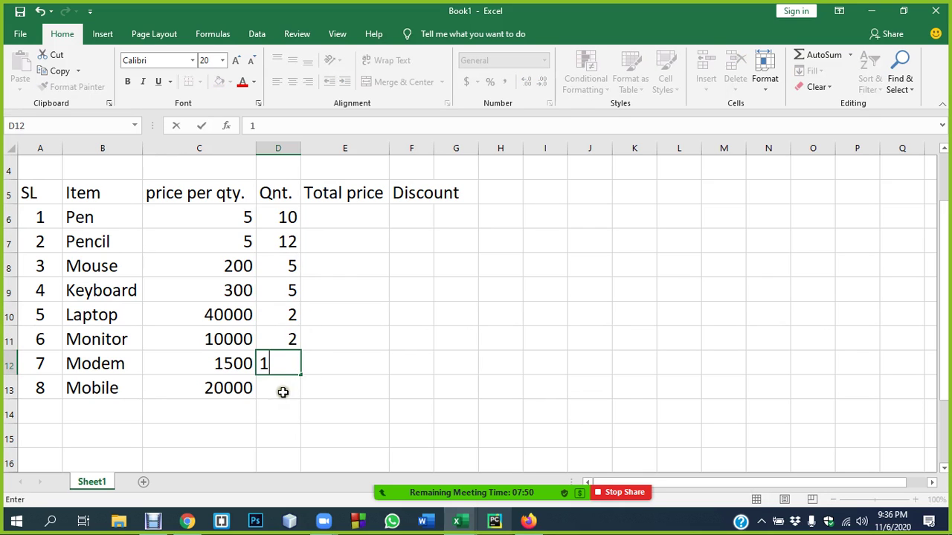
left_click(283, 385)
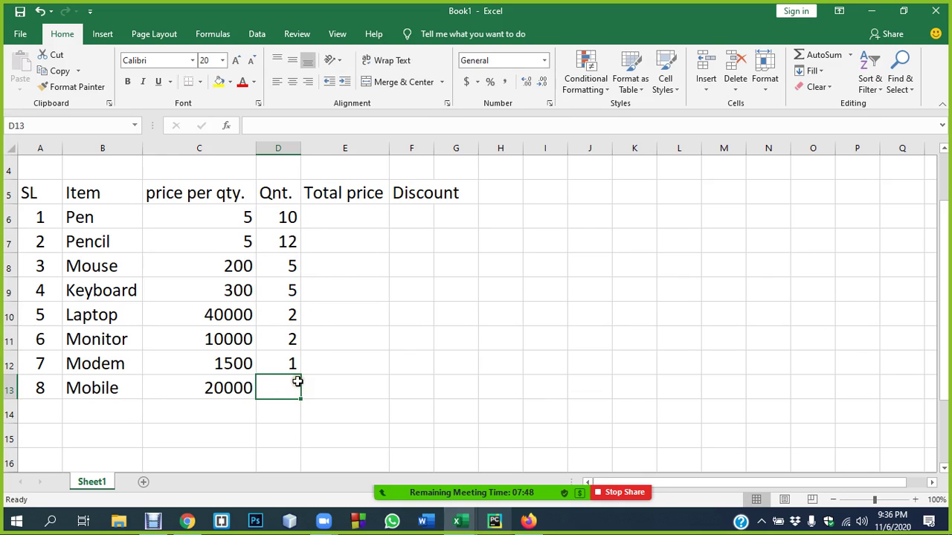
type("3")
left_click(357, 376)
left_click(343, 220)
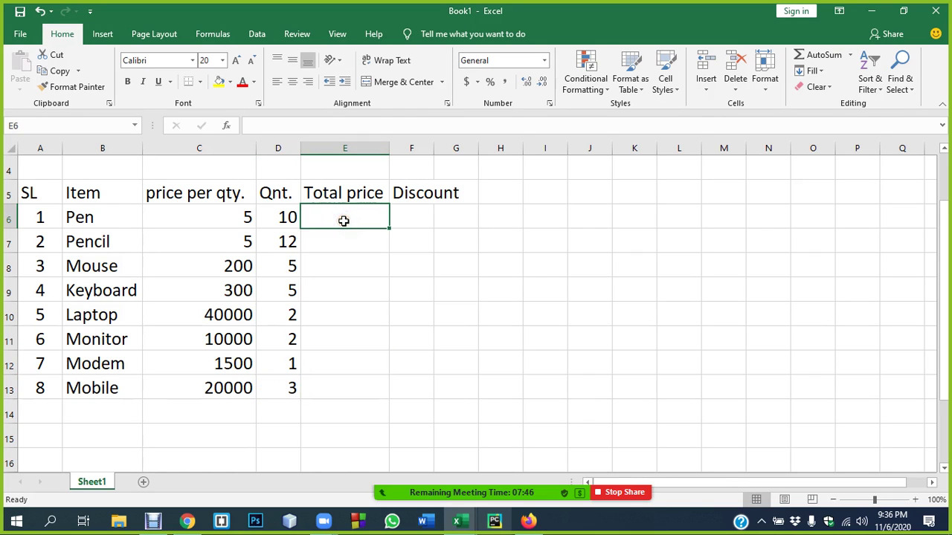
- Enter =C6*D6 in E6 and fill it down to E13
type("=")
left_click(225, 215)
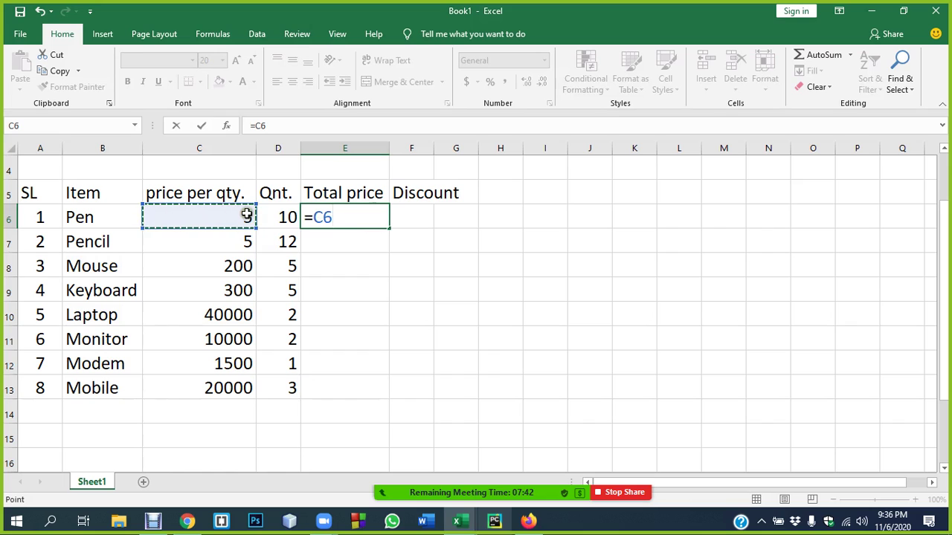
type("*")
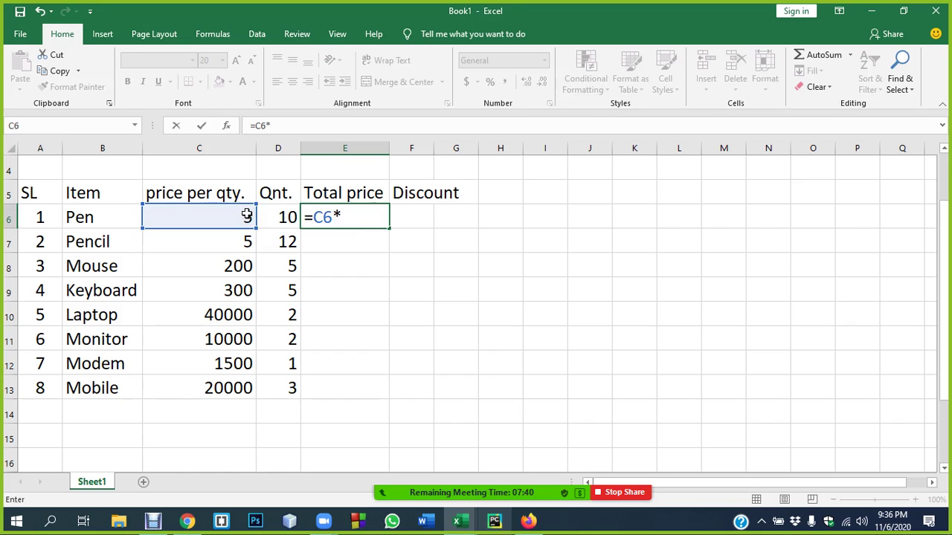
left_click(287, 215)
key("Return")
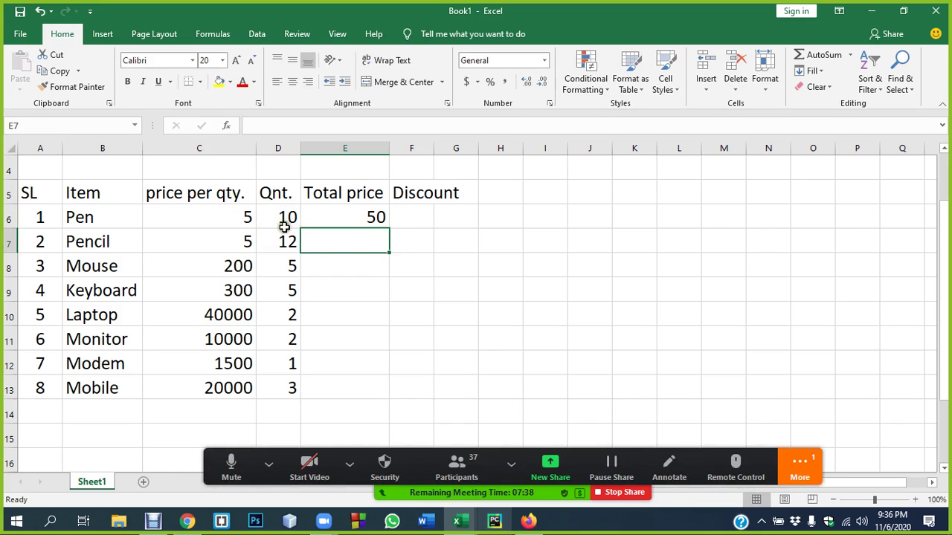
left_click(354, 219)
left_click_drag(388, 226, 379, 400)
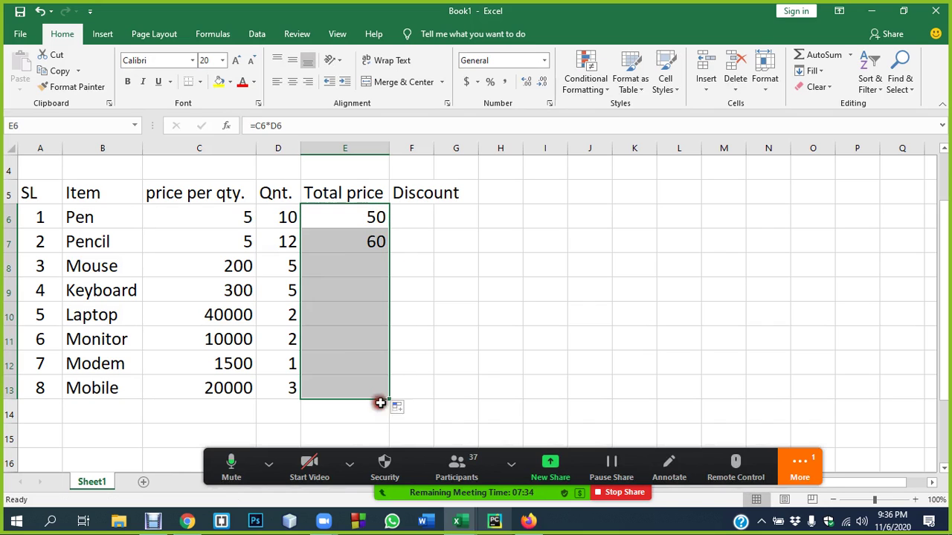
left_click(450, 372)
- Enter =SUM(E6:E13) in E14 for a 164110 grand total and autofit column F
left_click(338, 413)
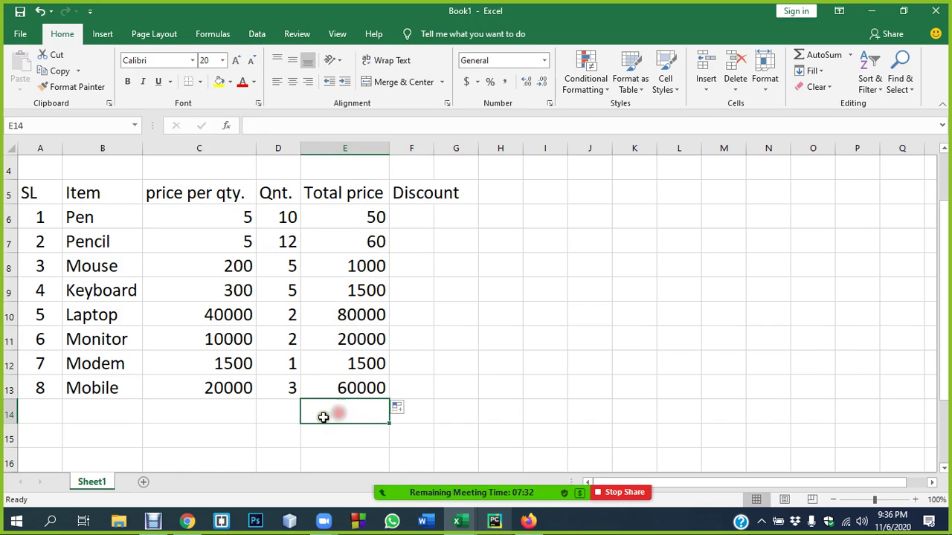
type("=sum")
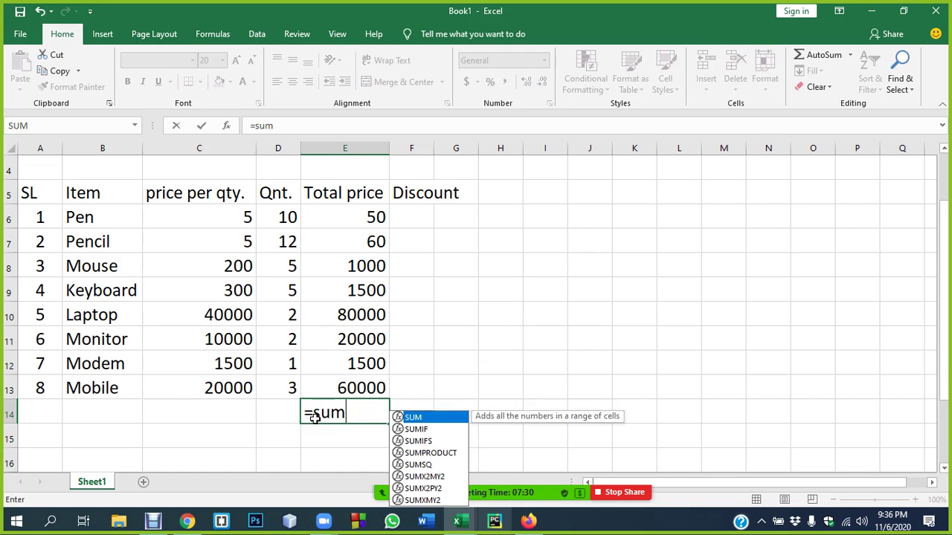
type("(")
left_click_drag(336, 217, 387, 399)
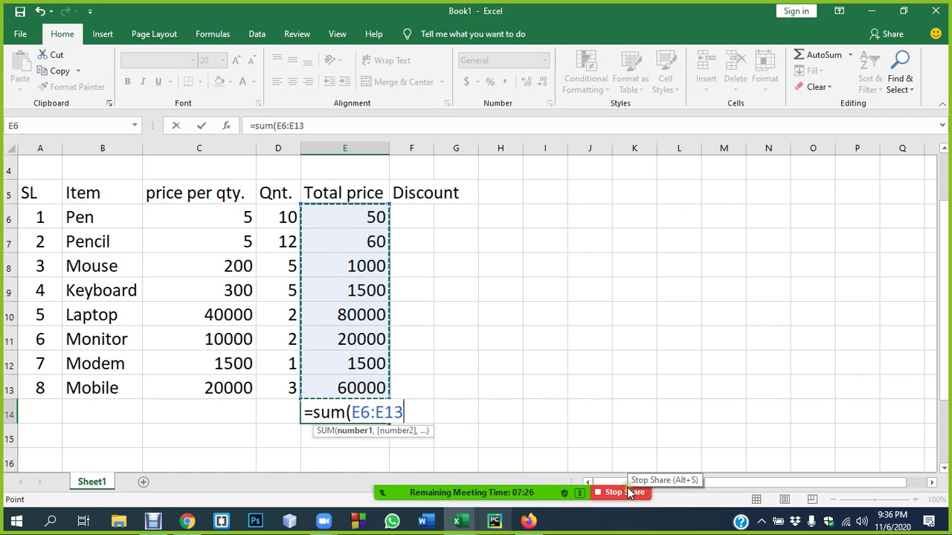
key("Return")
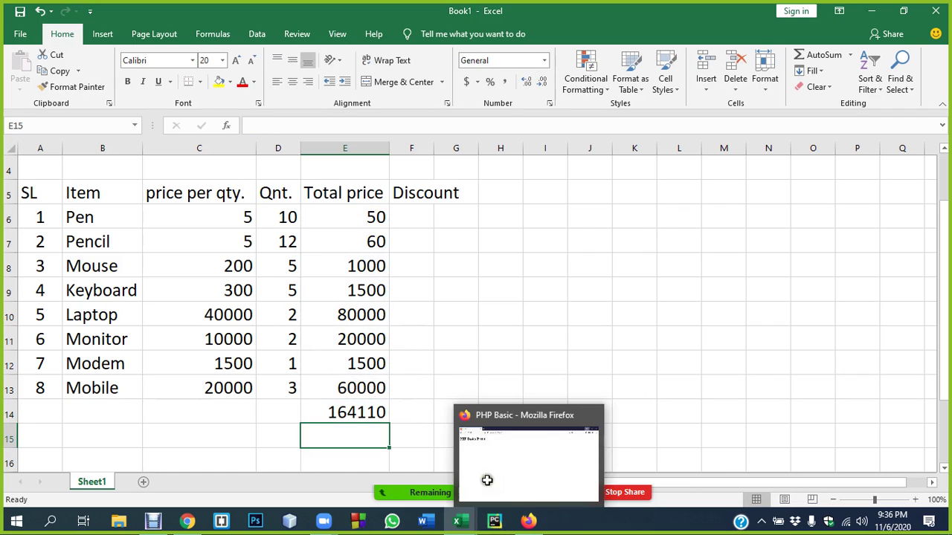
left_click(320, 412)
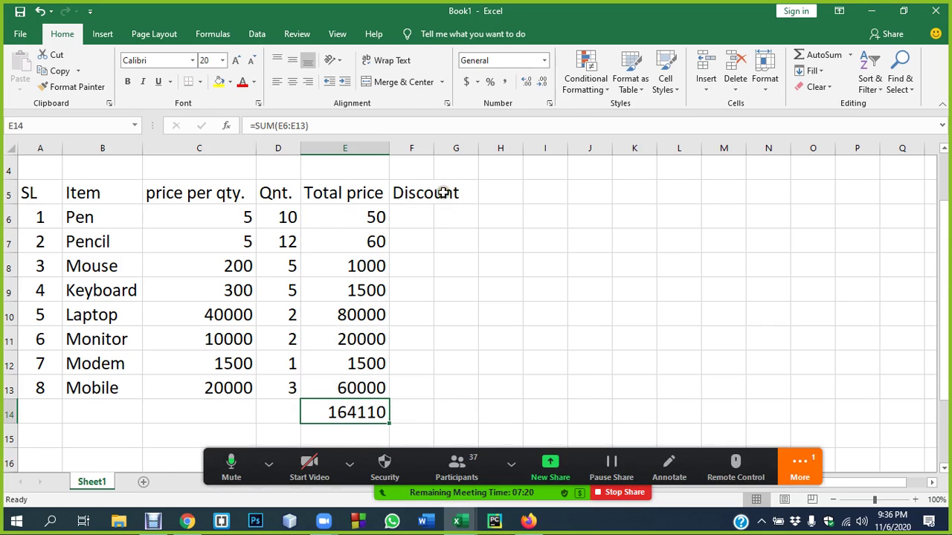
double_click(430, 148)
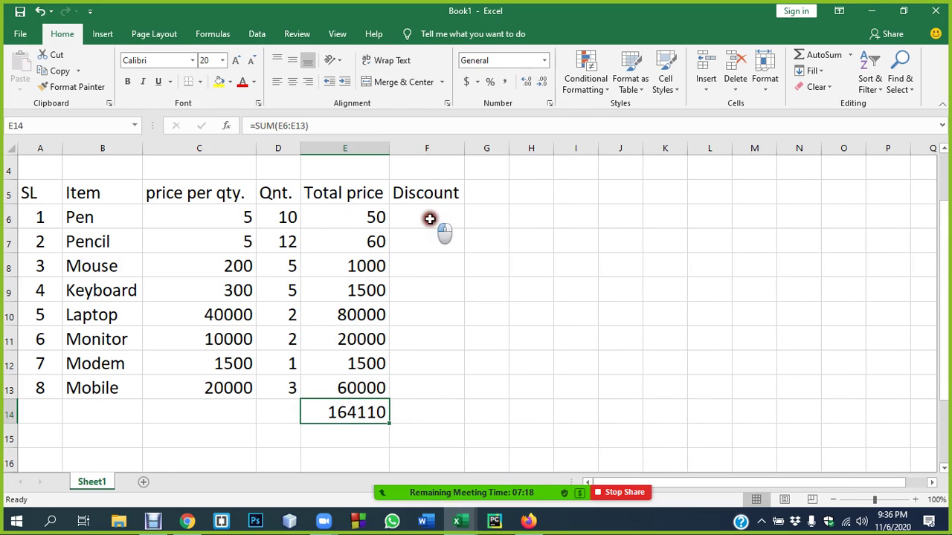
left_click(432, 218)
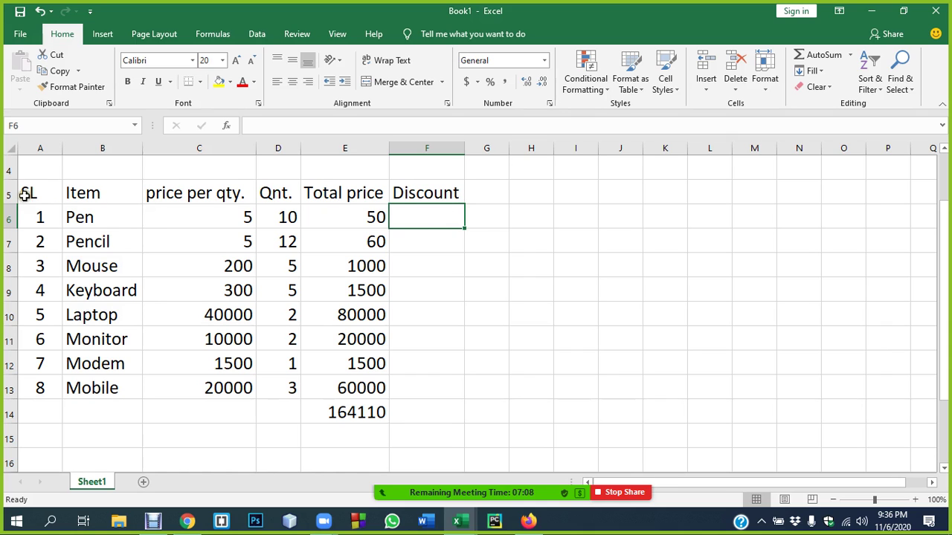
- Enter =E6*10% in F6 as Pen's discount
left_click_drag(24, 195, 444, 380)
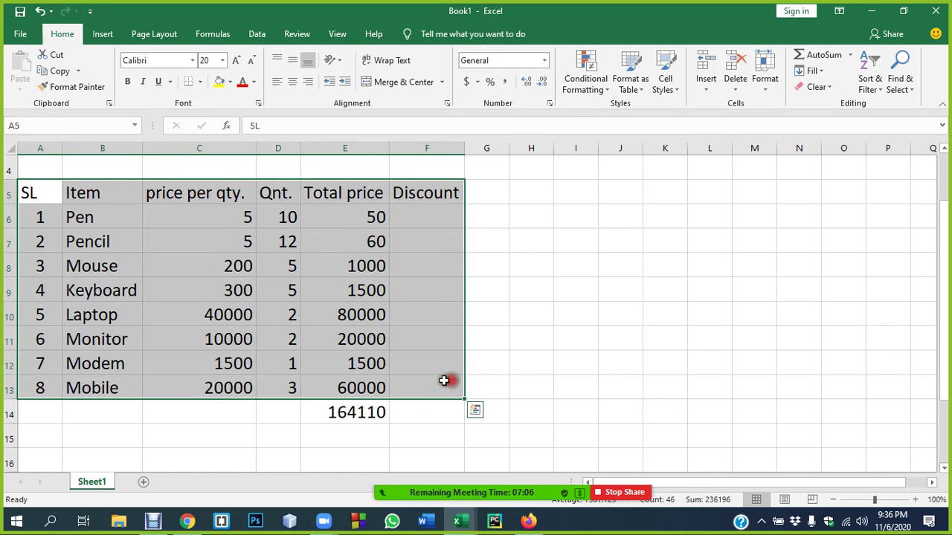
left_click(444, 381)
left_click_drag(37, 217, 365, 389)
left_click(421, 216)
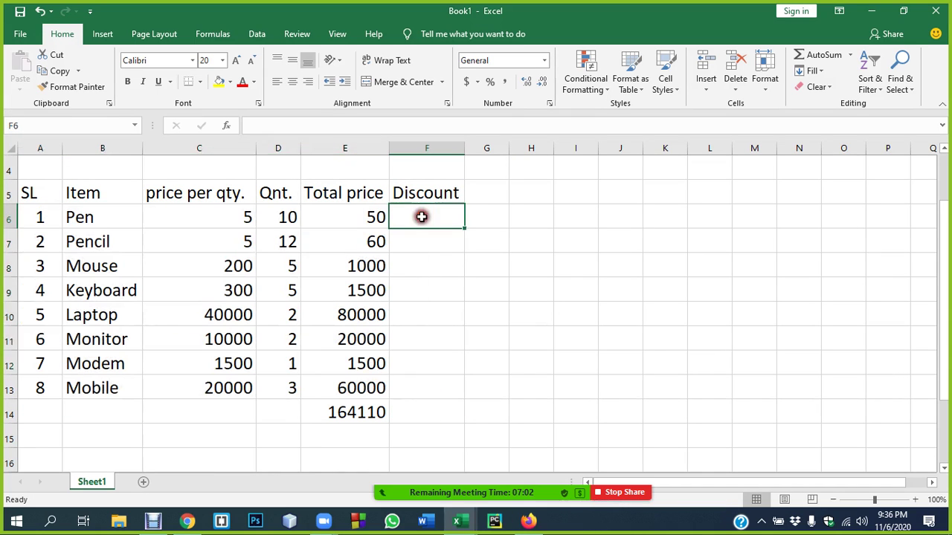
type("=")
key("Left")
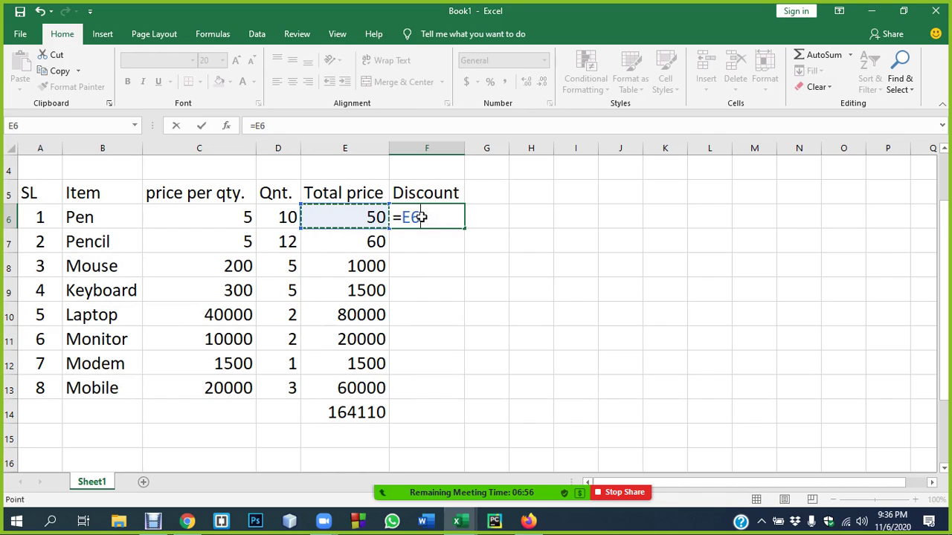
type("*")
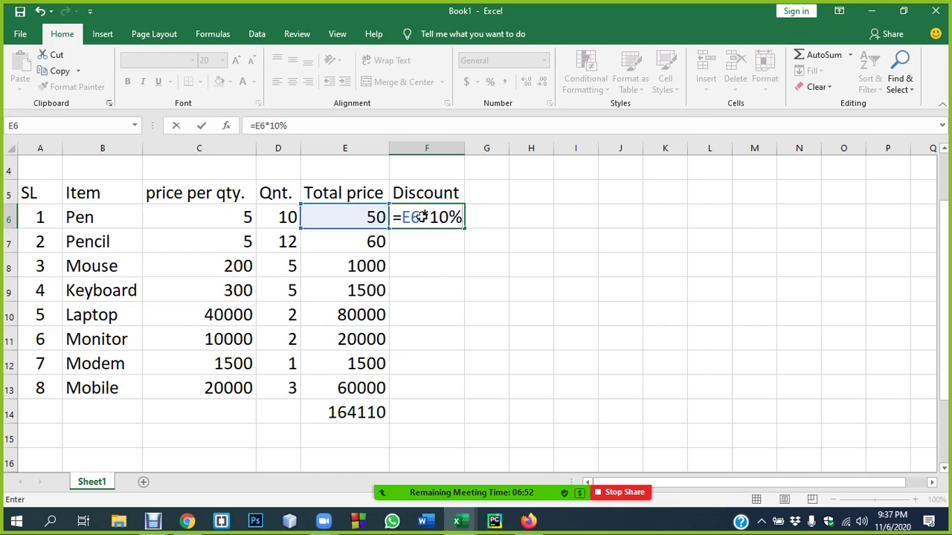
type("10%")
key("Return")
- Fill the discount formula down from F6 to F13 (Mobile), giving 5 through 6000
left_click(422, 215)
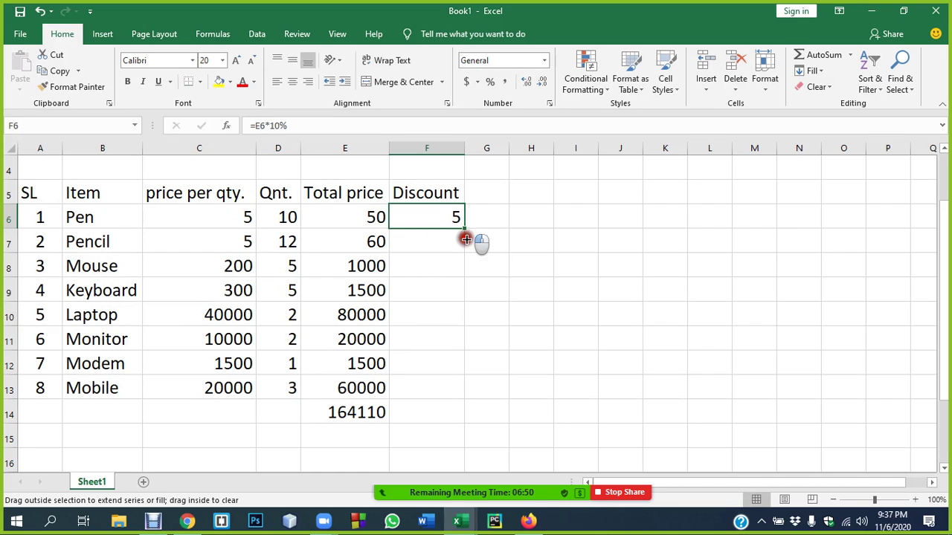
left_click_drag(466, 238, 461, 397)
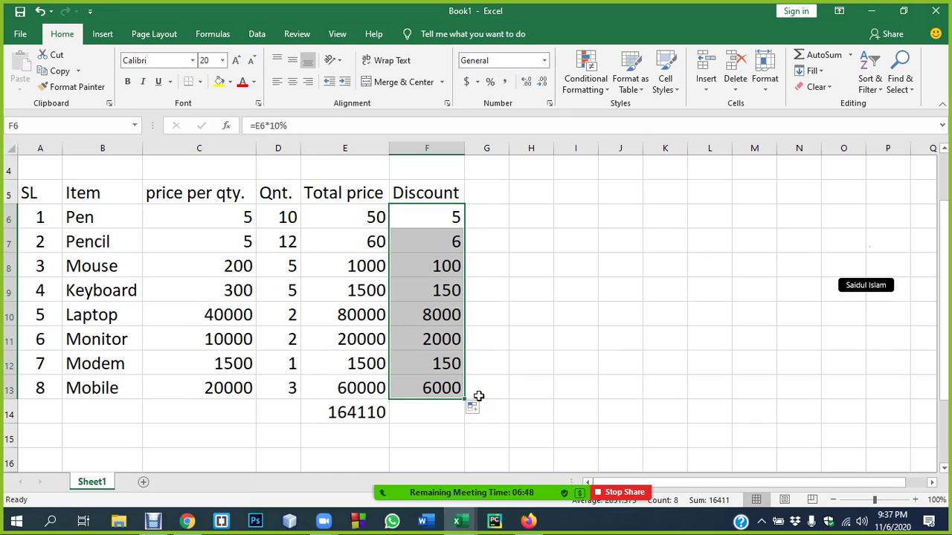
left_click(492, 198)
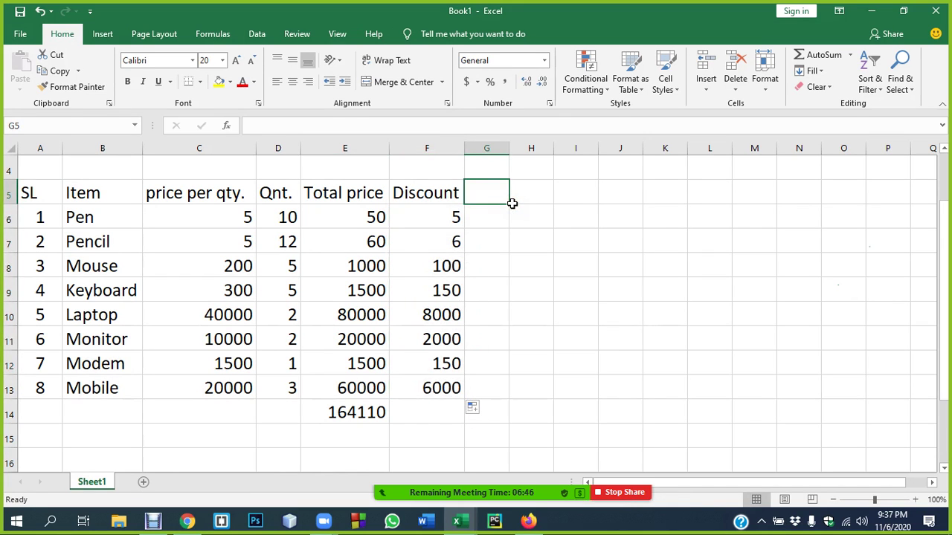
- Add a Net Price heading in G5 and autofit column G
type("Net Price")
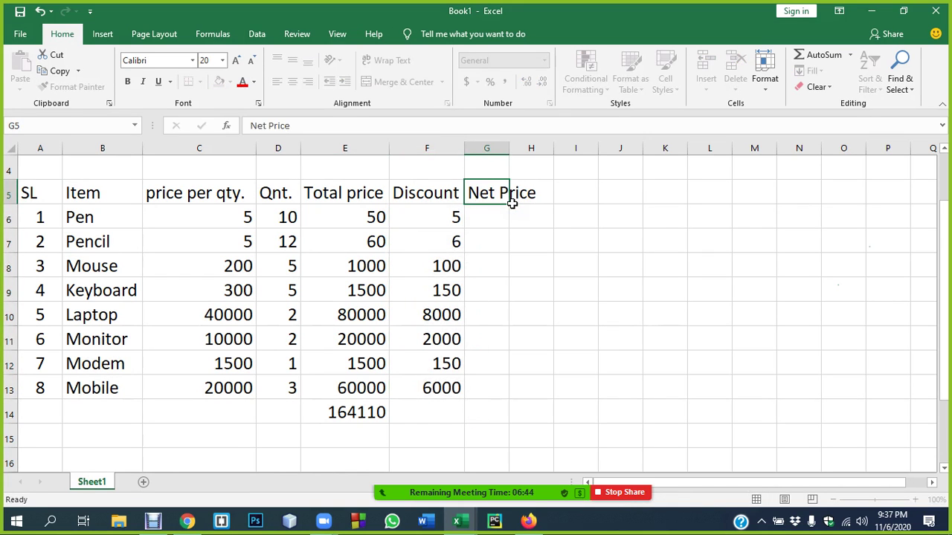
key("Return")
double_click(509, 148)
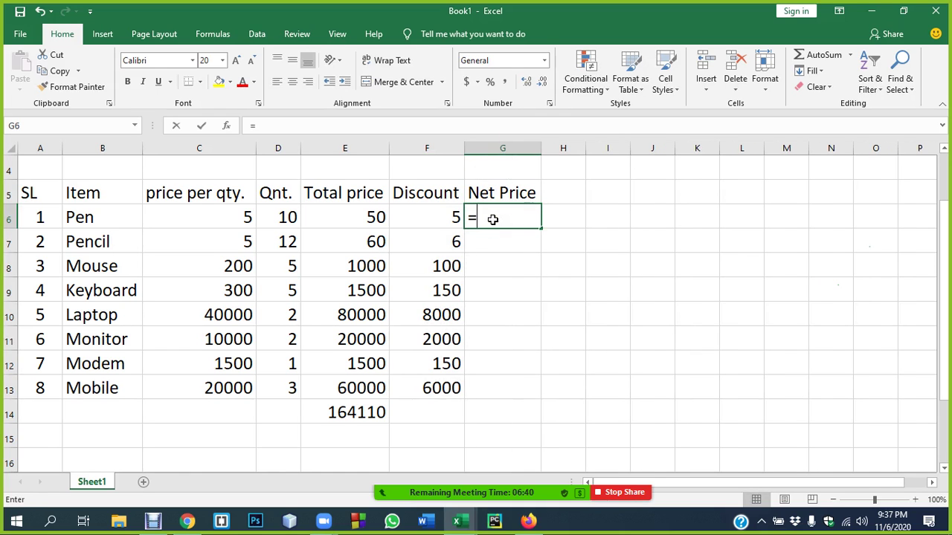
- Enter =E6-F6 in G6 and fill it down to G13
type("=")
left_click(362, 218)
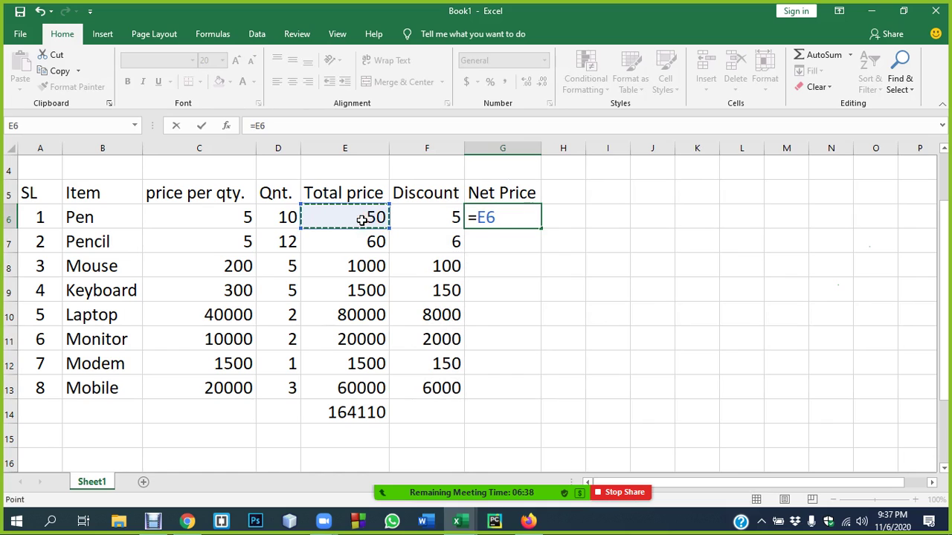
type("-")
left_click(431, 217)
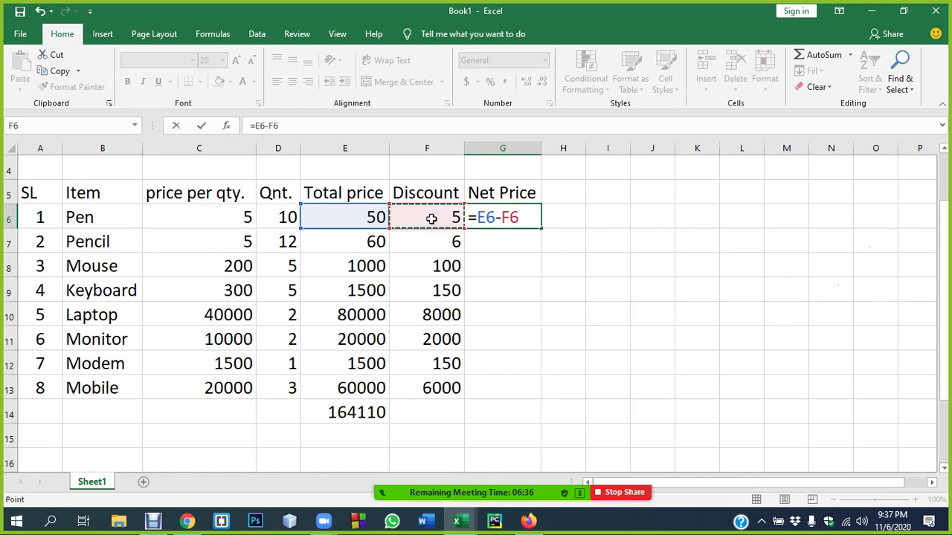
key("Return")
left_click(484, 216)
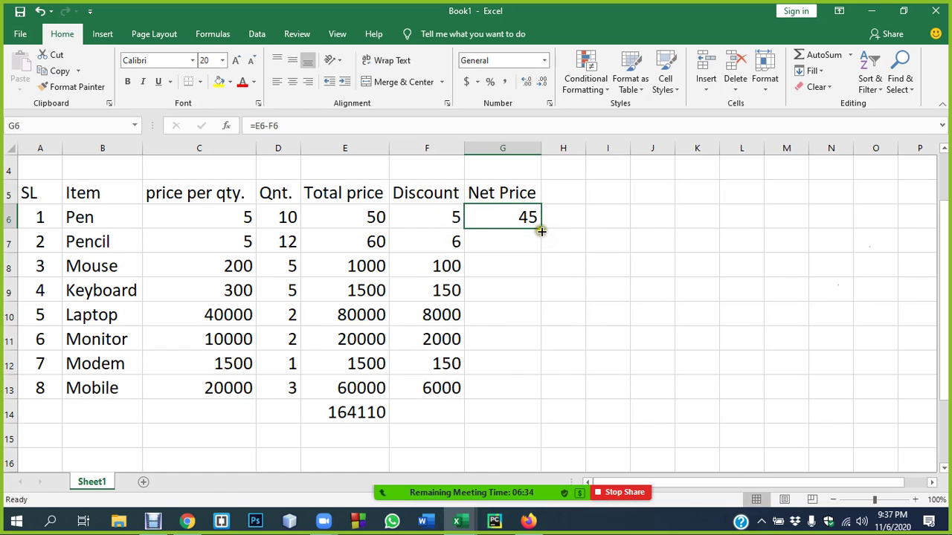
left_click_drag(542, 228, 526, 400)
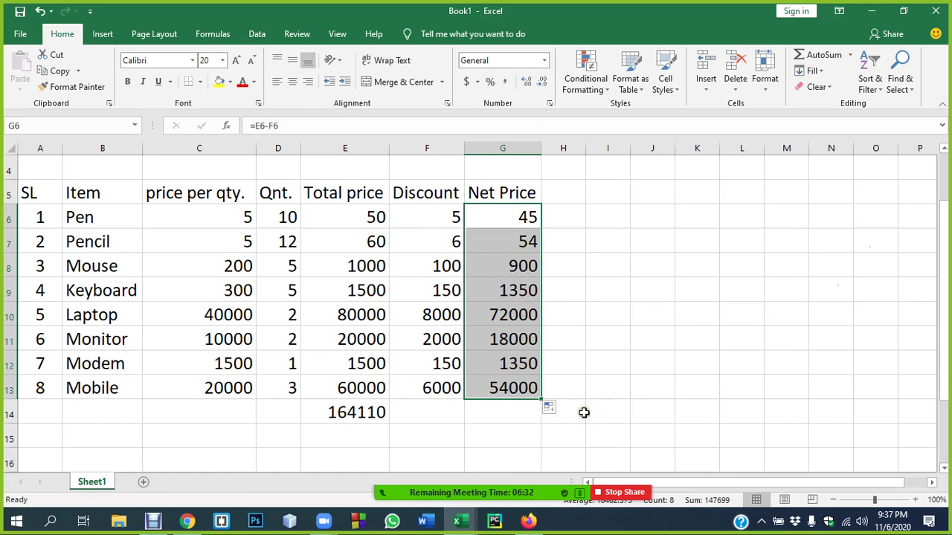
left_click(509, 418)
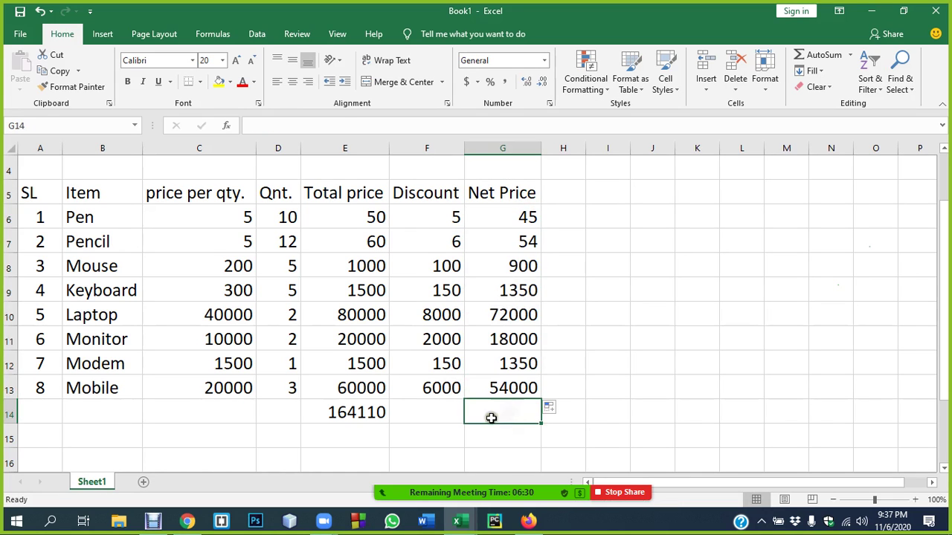
- Copy the E14 grand total across to F14 and G14, giving 16411 and 147699
left_click(380, 416)
left_click_drag(392, 421, 510, 423)
left_click(485, 435)
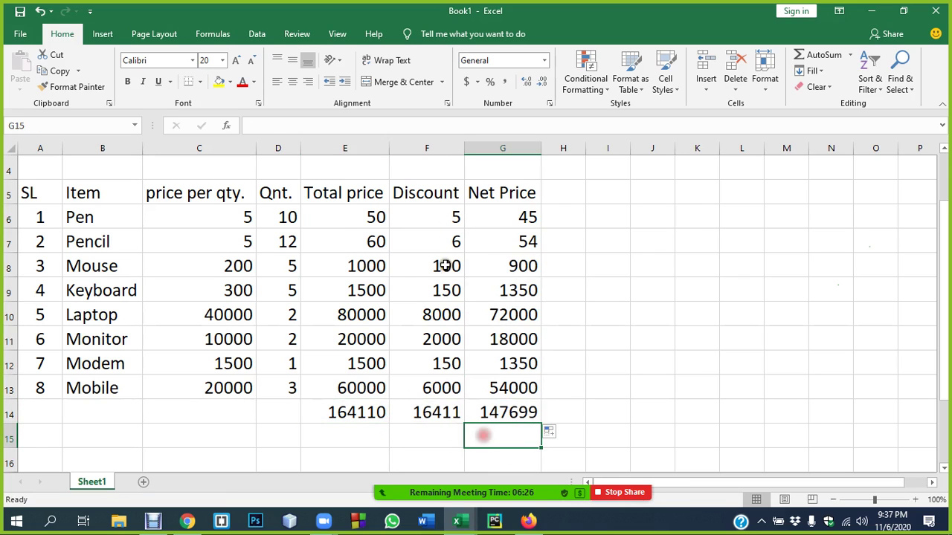
double_click(427, 415)
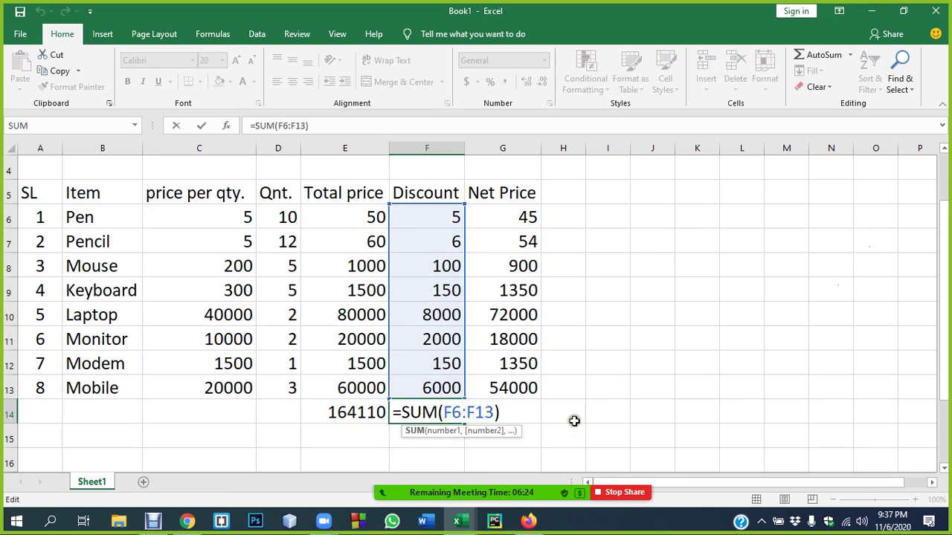
key("Return")
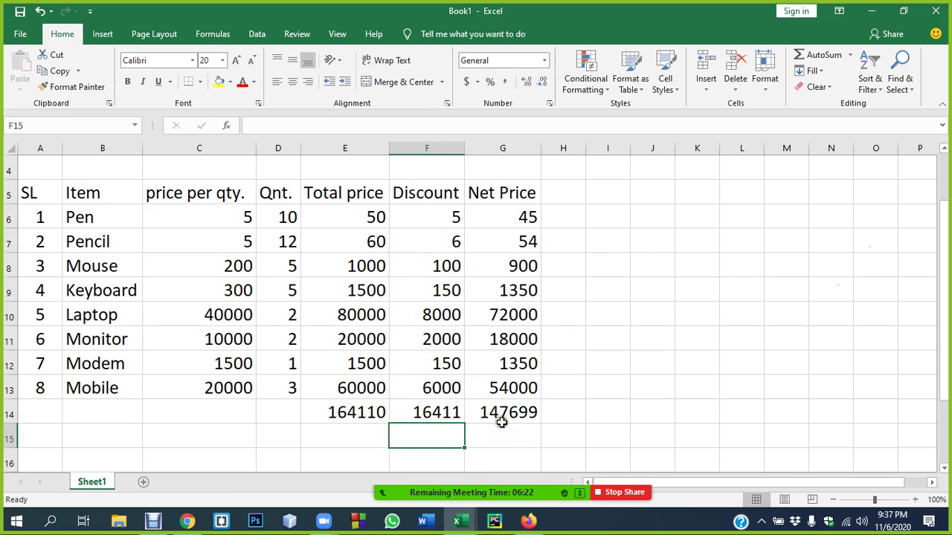
left_click(503, 416)
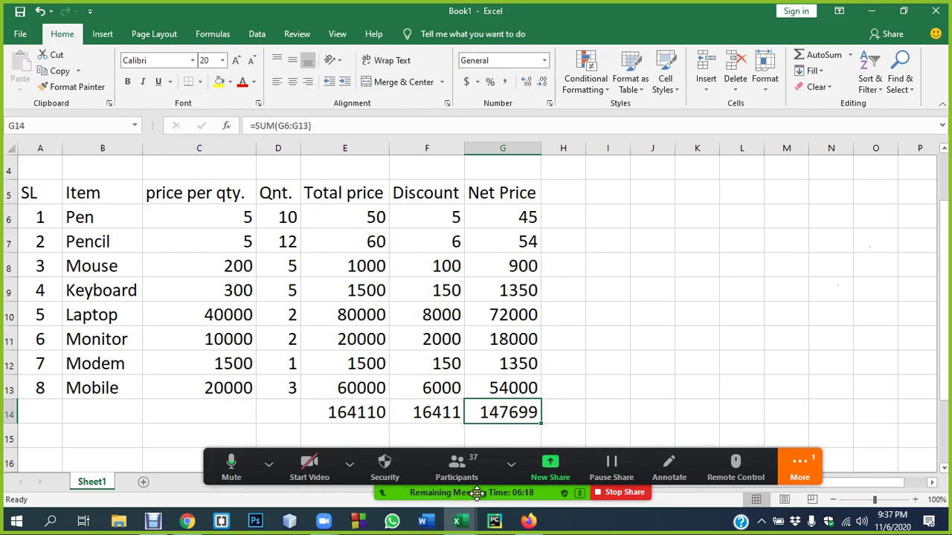
left_click(456, 517)
- Mute all meeting participants in Zoom
left_click(770, 306)
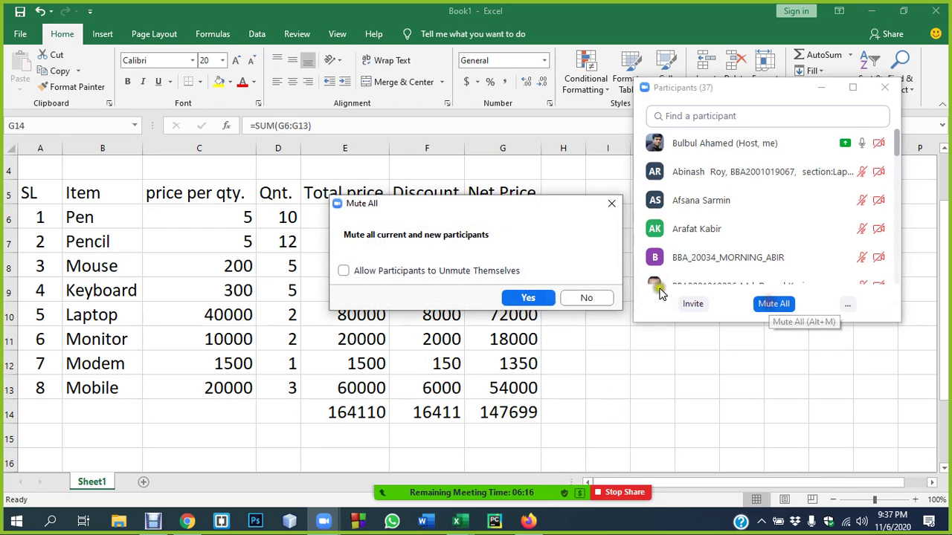
left_click(433, 269)
left_click(505, 298)
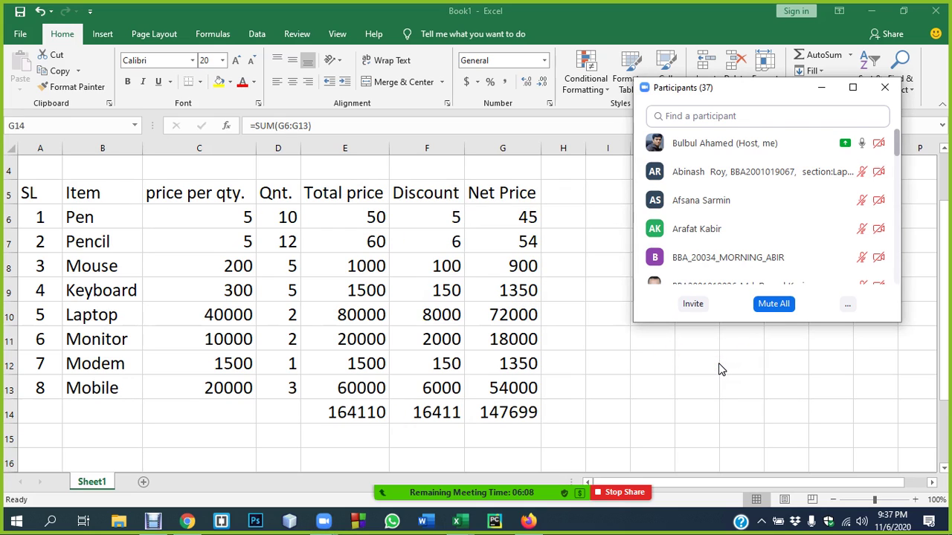
- Fill the grand totals in E14 (164110) and G14 (147699) yellow
left_click(570, 404)
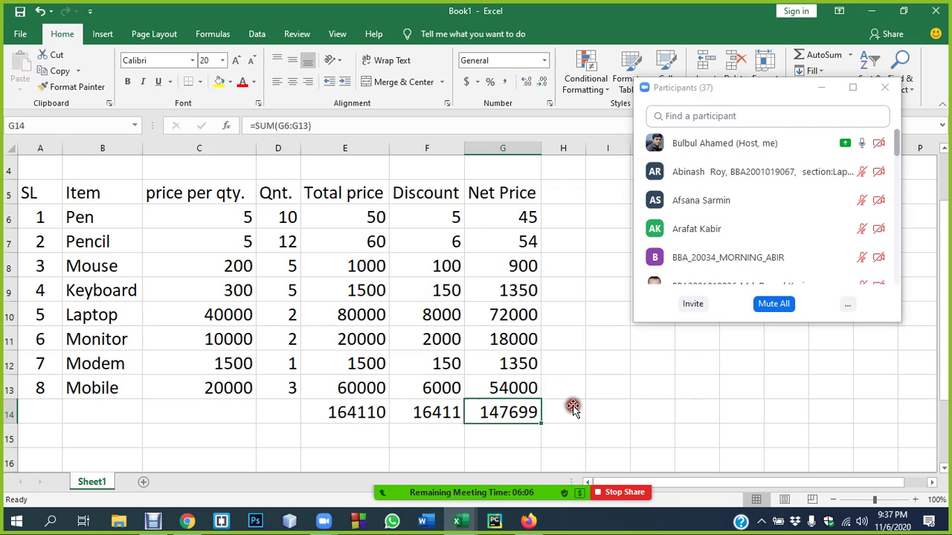
left_click(366, 411)
left_click(519, 417)
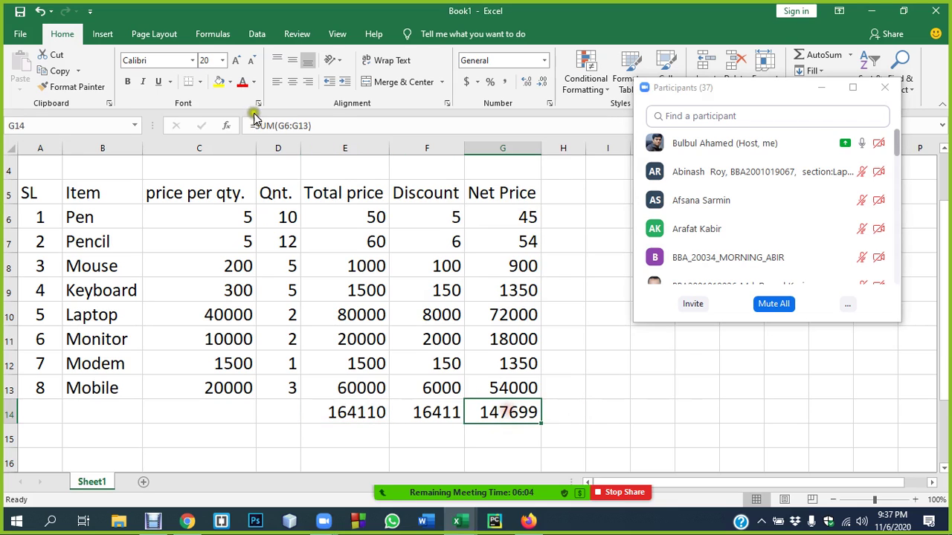
left_click(217, 80)
left_click(376, 415)
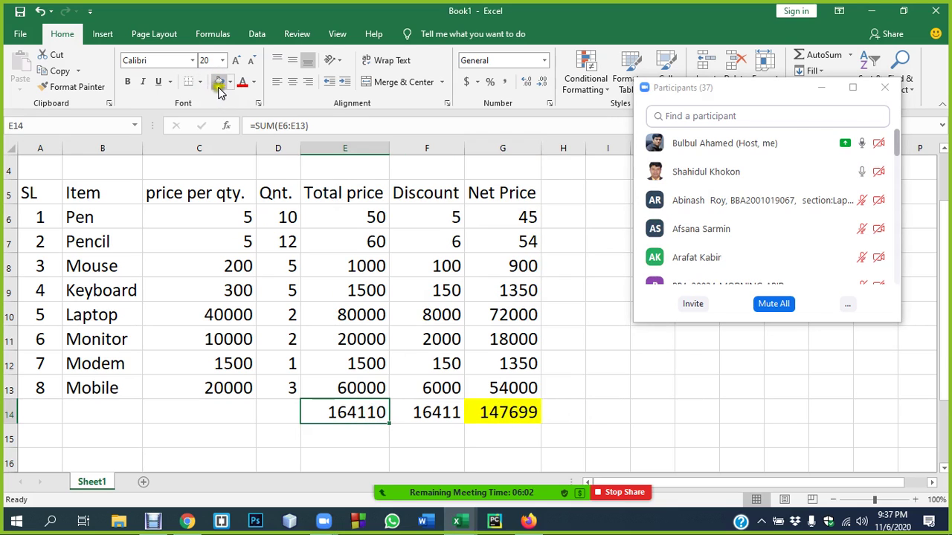
left_click(218, 81)
left_click(587, 363)
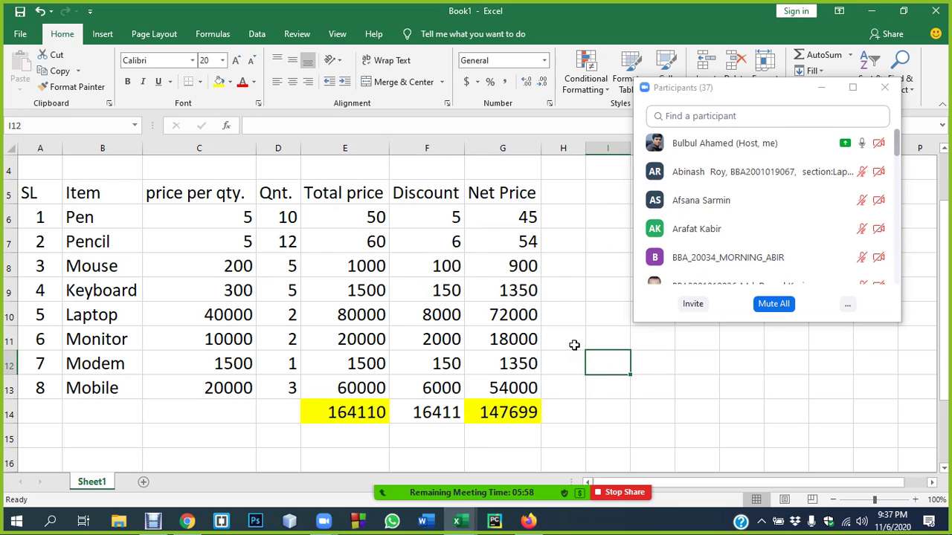
double_click(341, 222)
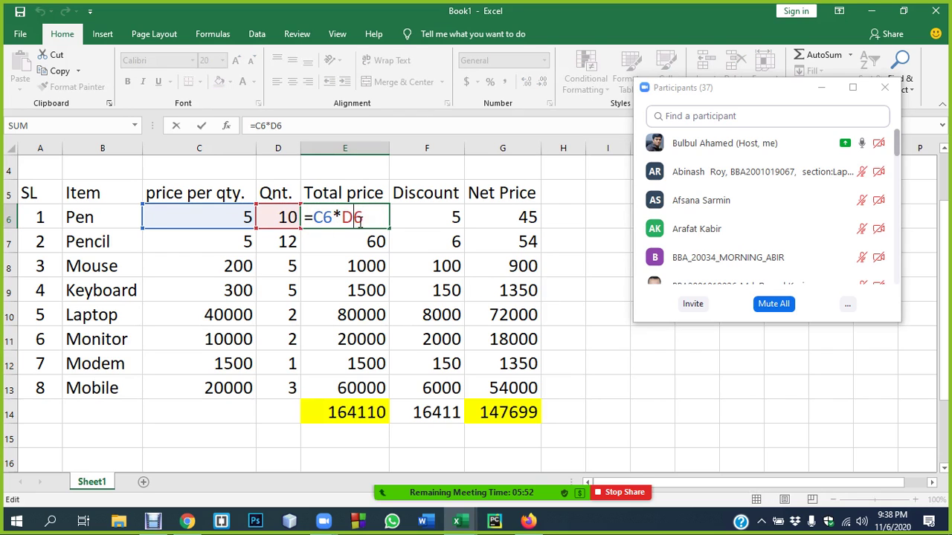
key("Return")
left_click(355, 413)
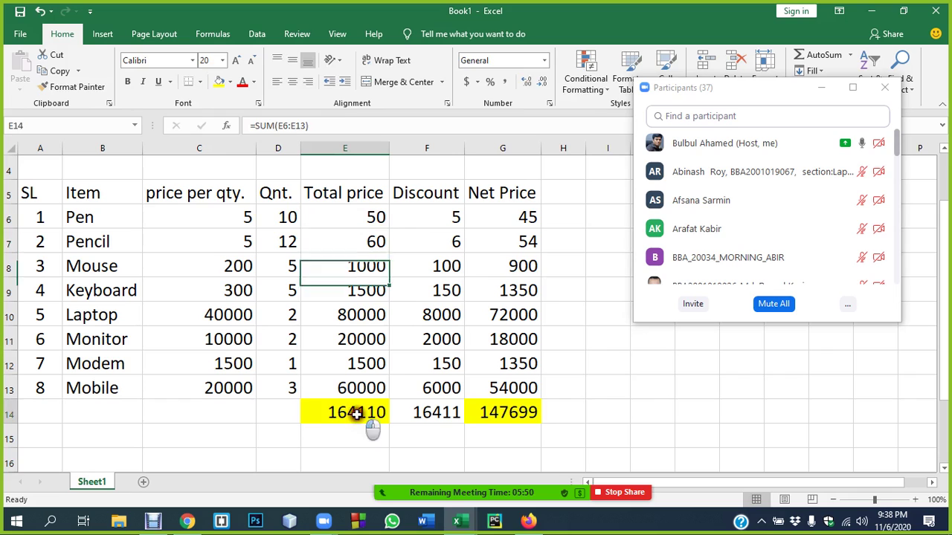
double_click(349, 414)
left_click_drag(354, 413, 400, 414)
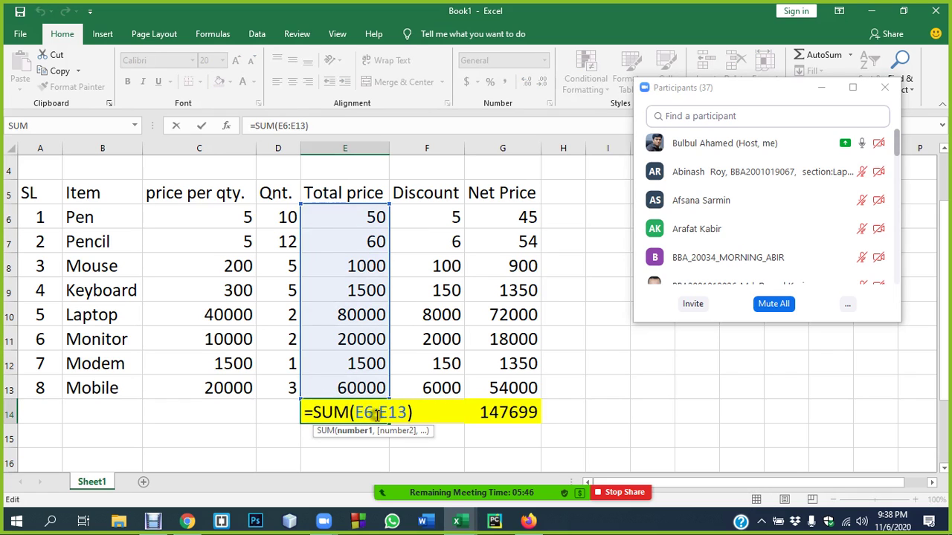
key("Return")
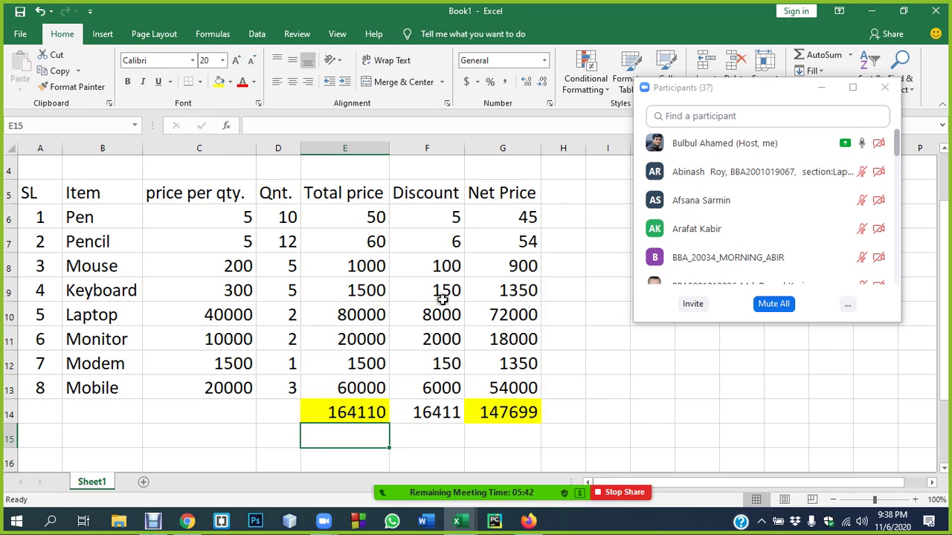
left_click(515, 220)
double_click(515, 220)
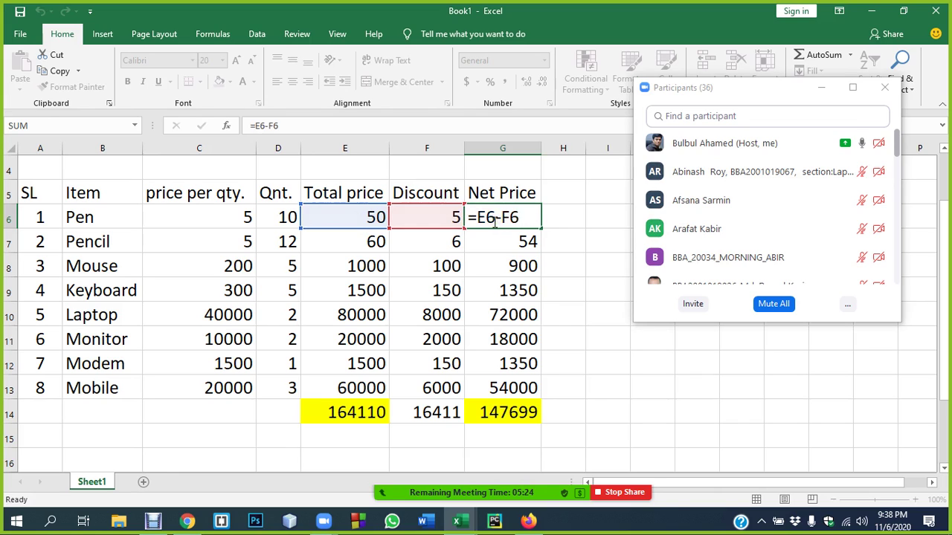
key("Return")
left_click(484, 220)
left_click_drag(541, 229, 548, 391)
left_click(559, 385)
double_click(528, 389)
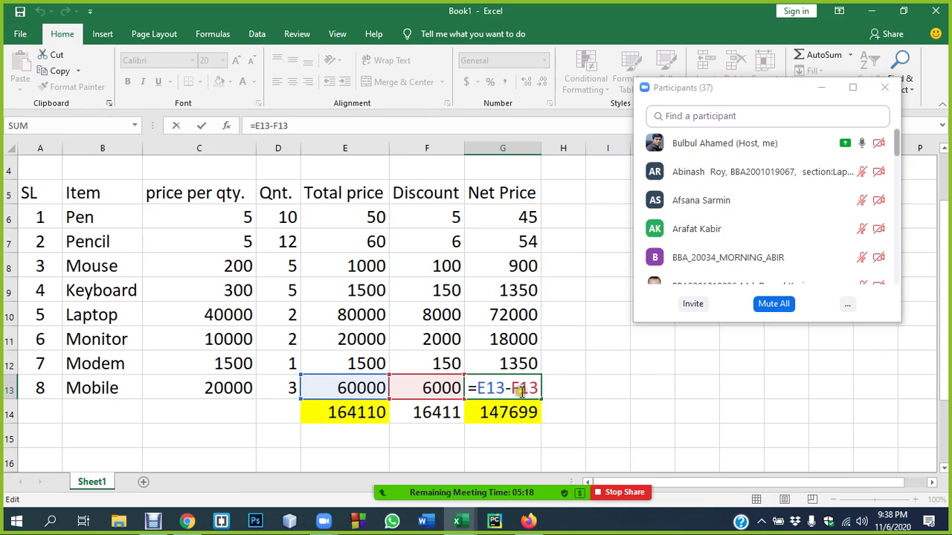
key("Return")
left_click(433, 214)
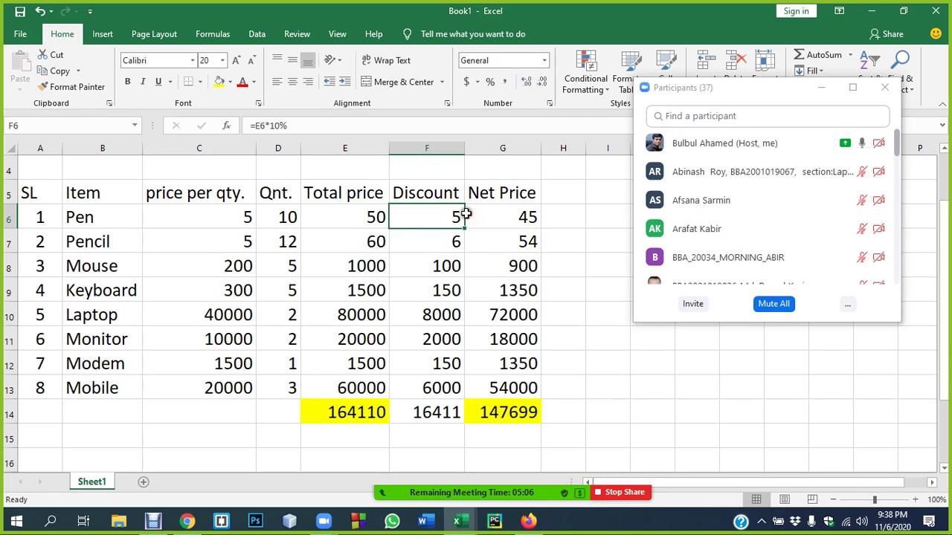
- Change Pen's discount formula to 15% and copy it down to row 13
double_click(423, 216)
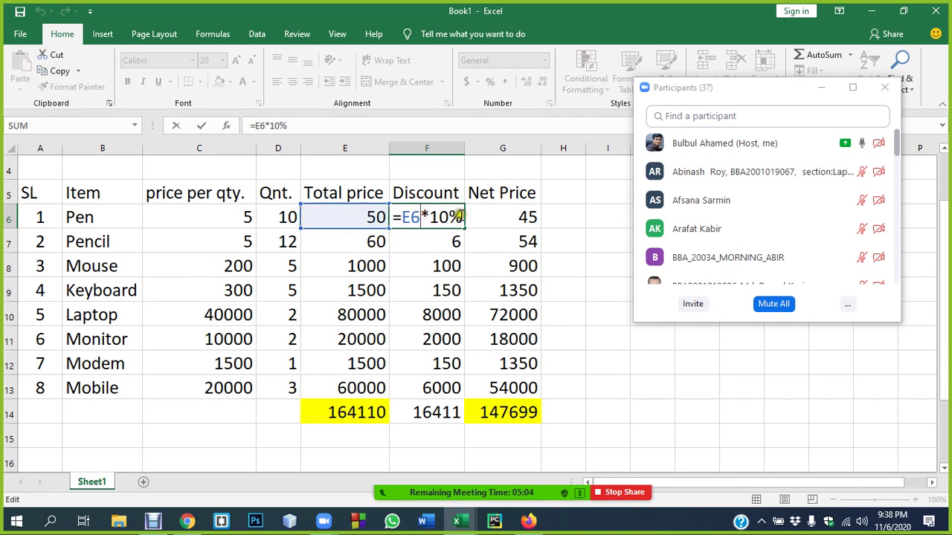
left_click(450, 217)
key("BackSpace")
type("5")
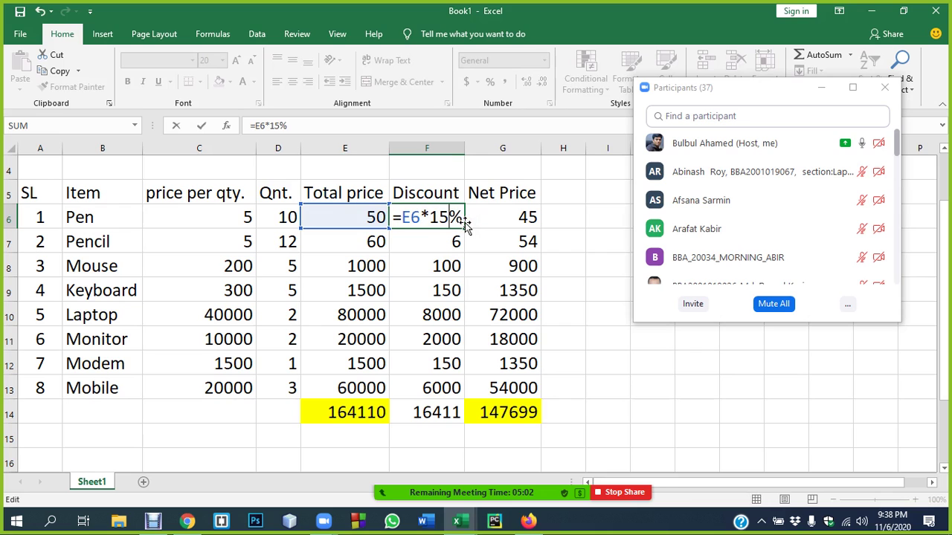
left_click(571, 239)
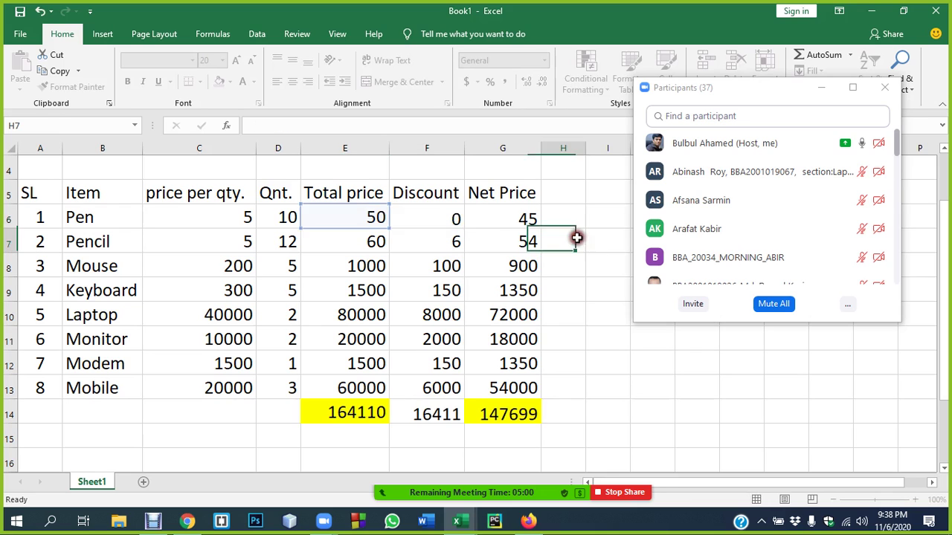
left_click(461, 226)
left_click_drag(463, 230, 462, 397)
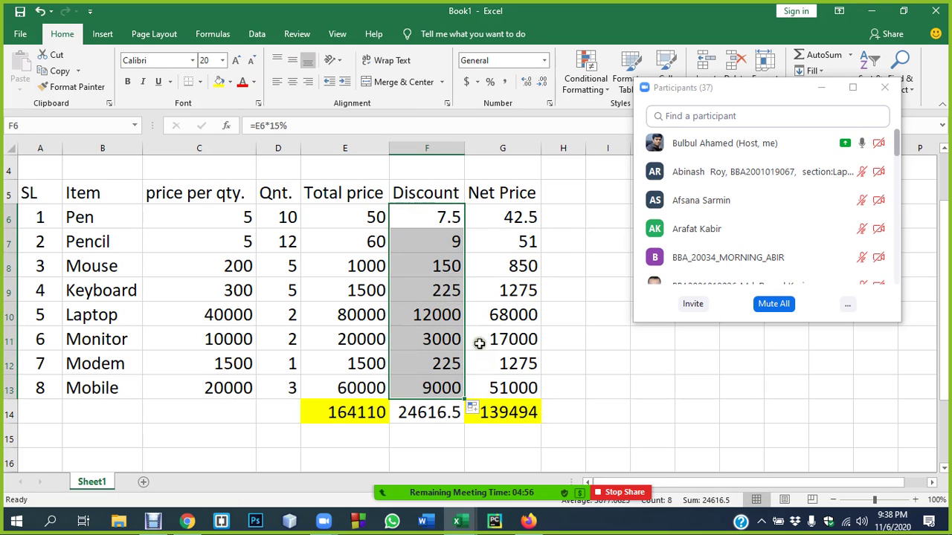
- Restore F6 to =E6*10% and copy it down to Mobile
double_click(435, 216)
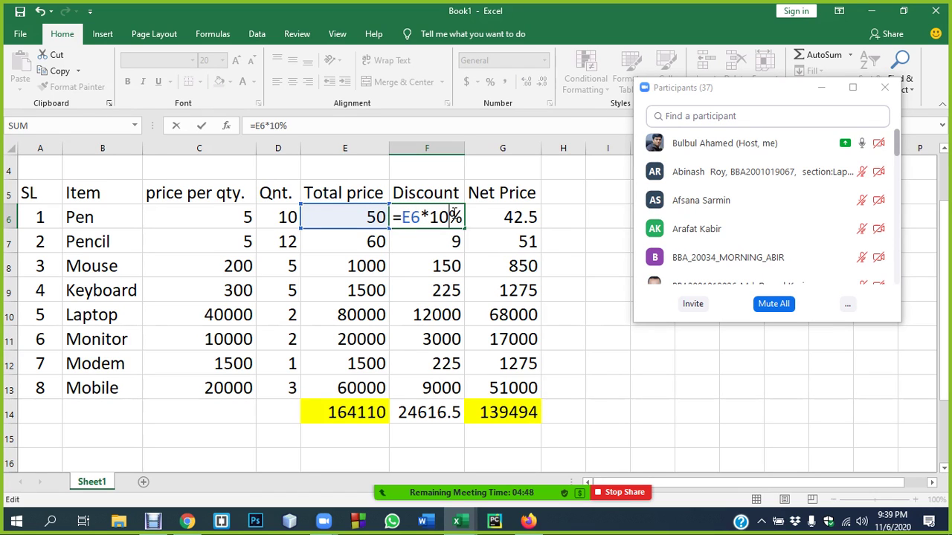
key("Return")
left_click(451, 218)
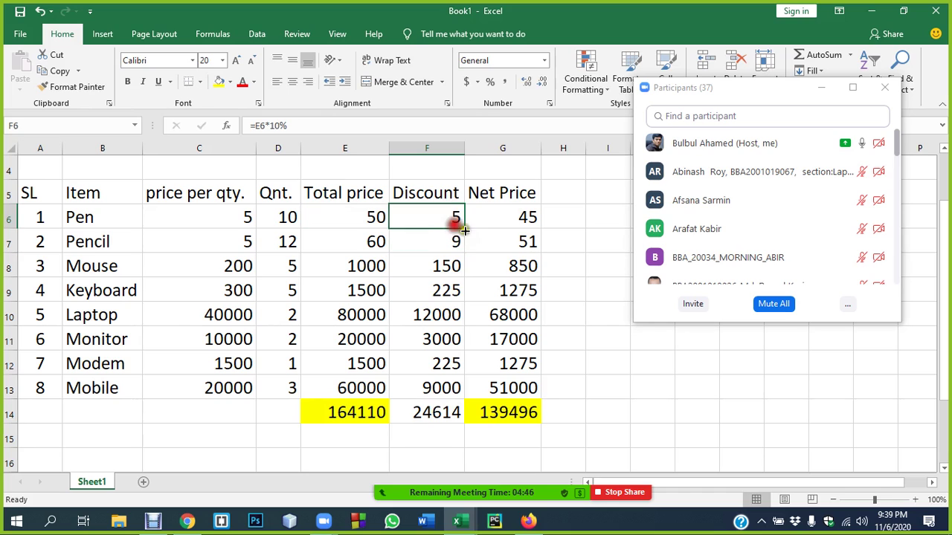
left_click_drag(464, 229, 455, 390)
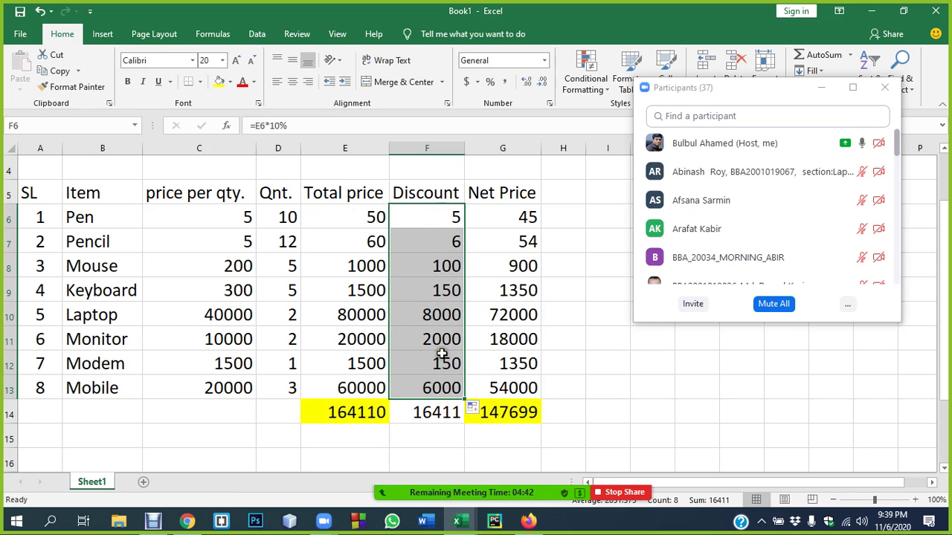
- Review the Discount column formulas and close the Zoom participants list
left_click(434, 193)
left_click(433, 384)
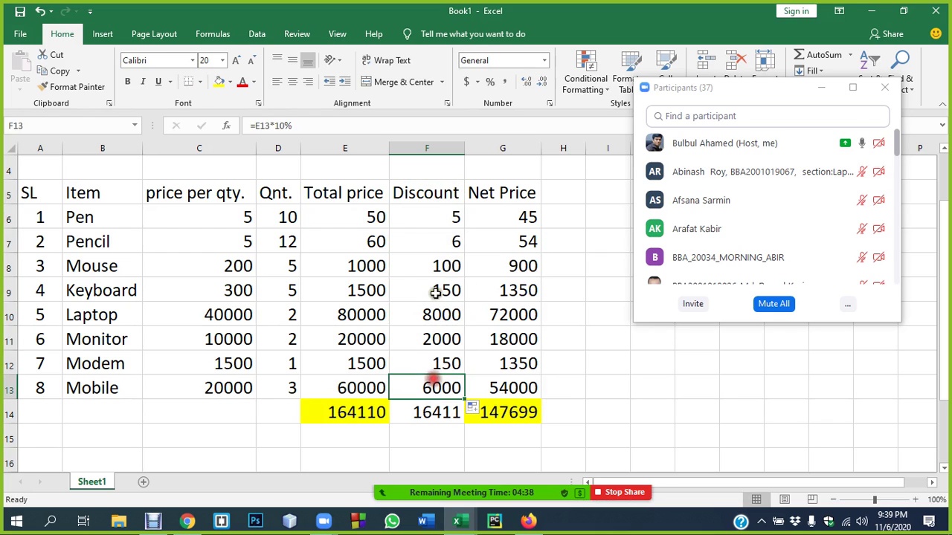
left_click_drag(432, 191, 442, 393)
left_click(446, 336)
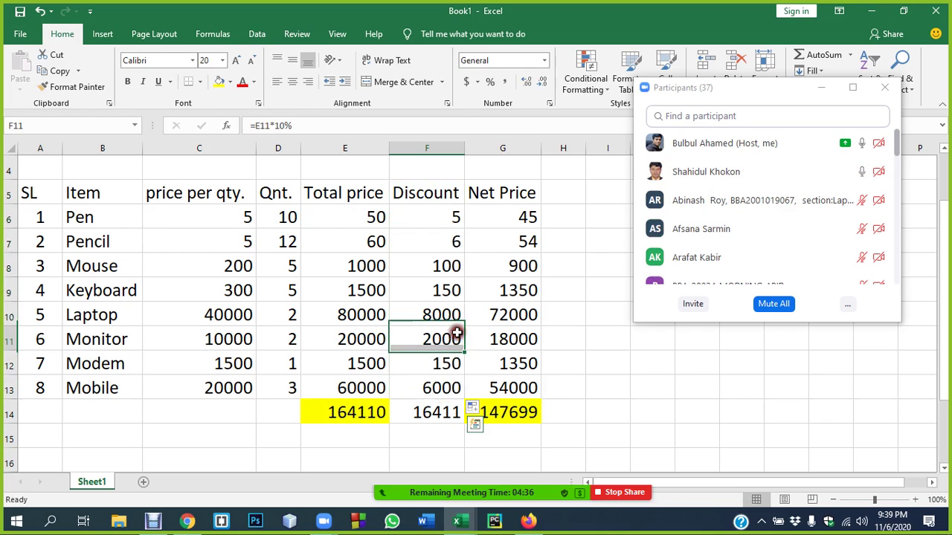
left_click_drag(765, 87, 777, 218)
left_click(900, 218)
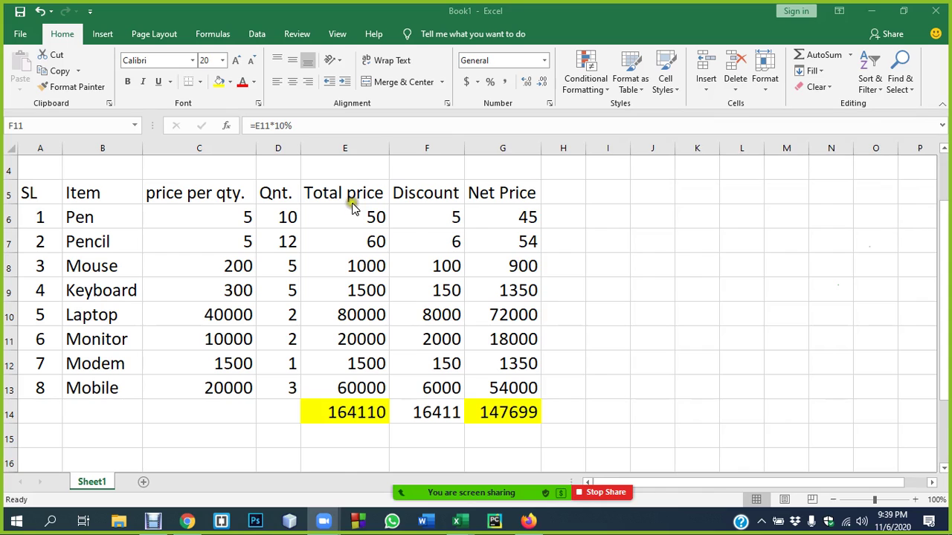
left_click(434, 215)
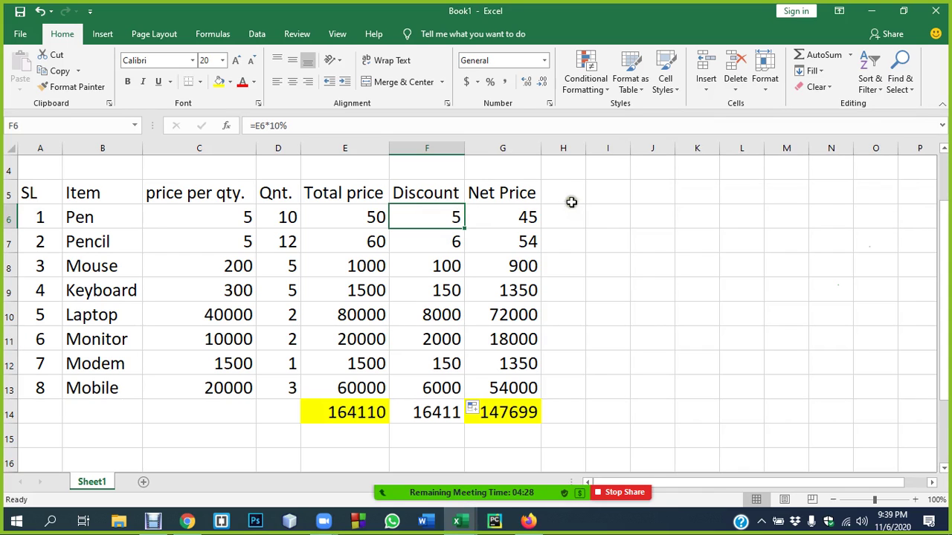
- Enter 10% in F4, then change it to 20%
left_click(447, 170)
type("10")
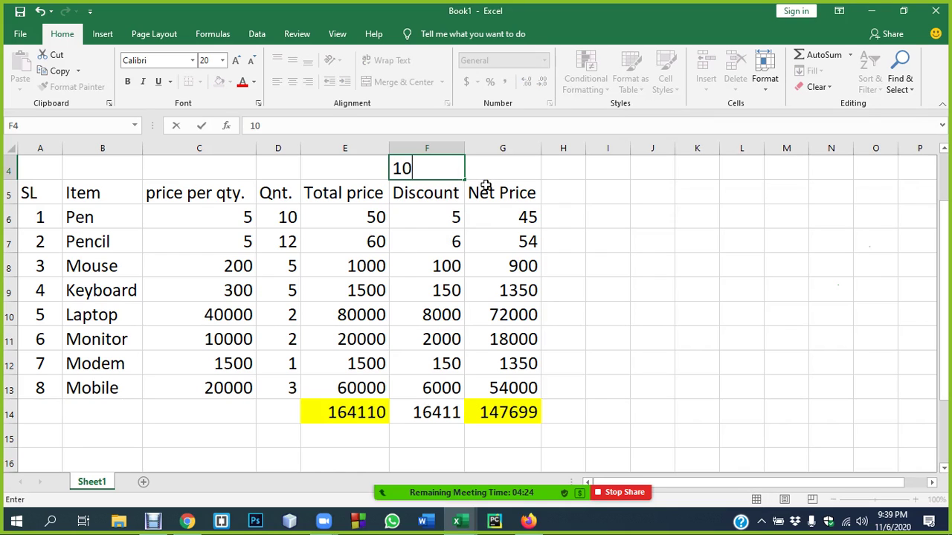
type("%")
key("Return")
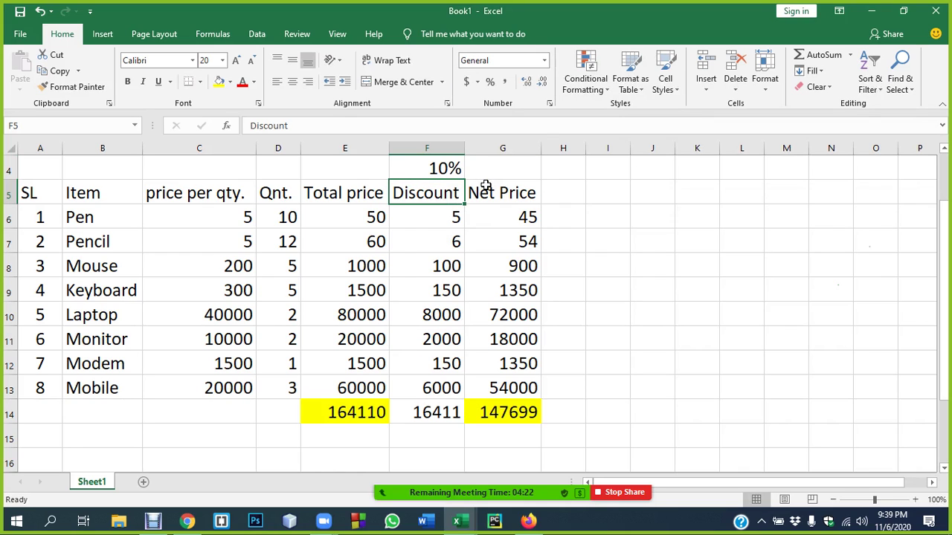
left_click(438, 169)
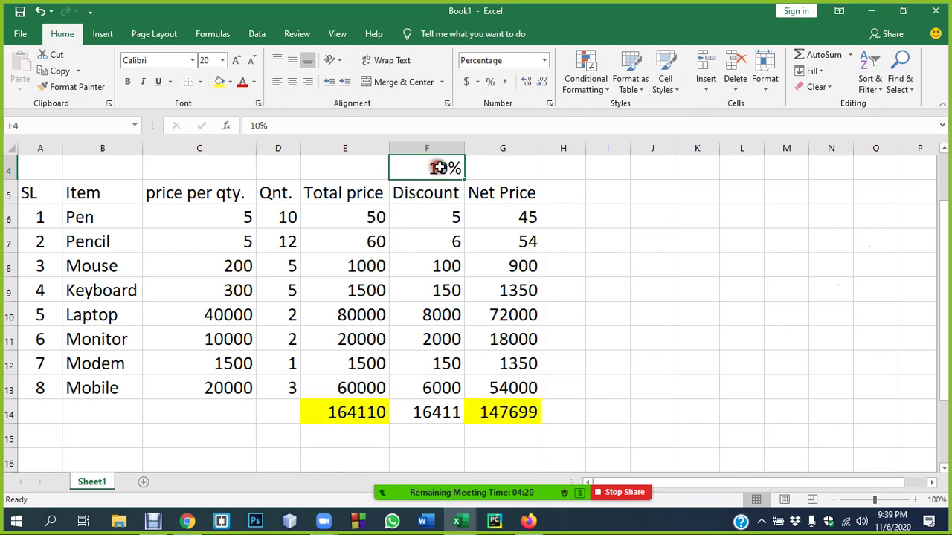
left_click(258, 123)
key("BackSpace")
type("2")
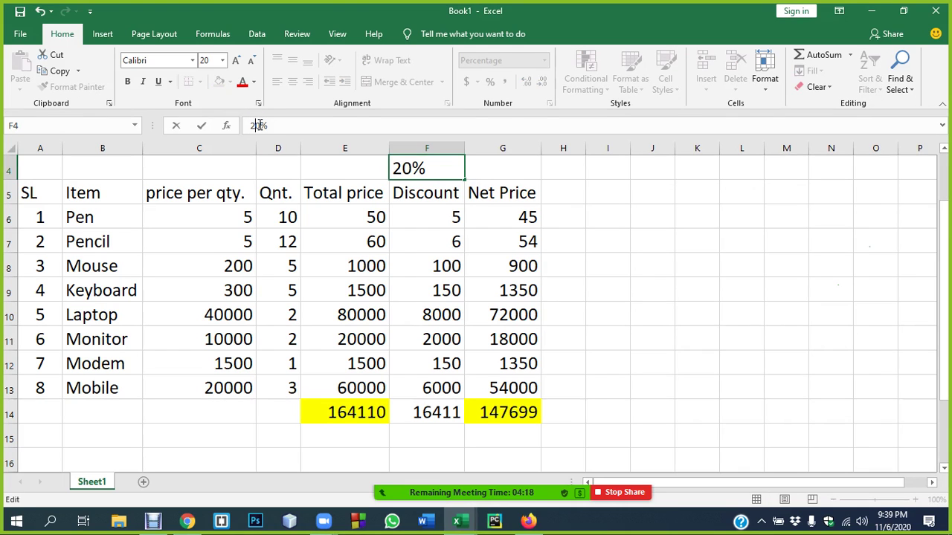
key("Return")
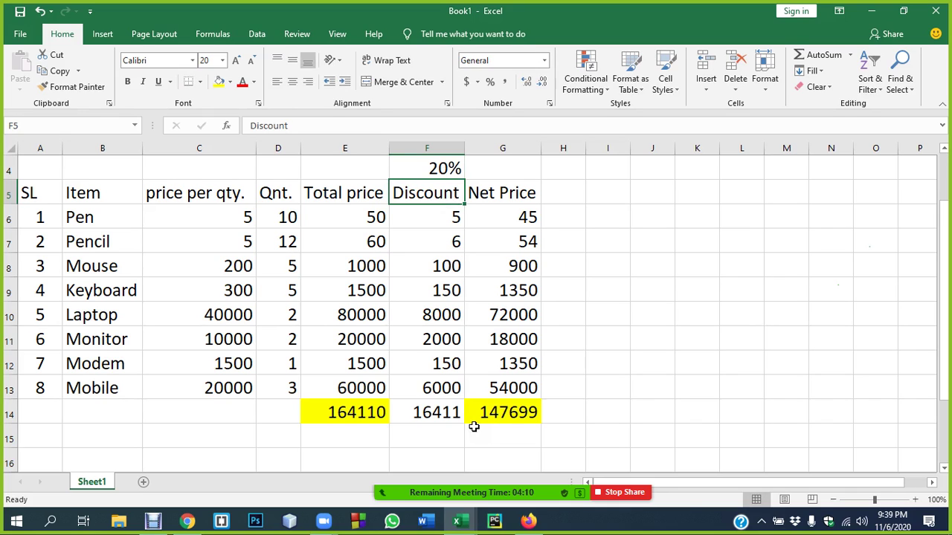
- Change the F4 rate back from 20% to 10%
left_click(442, 169)
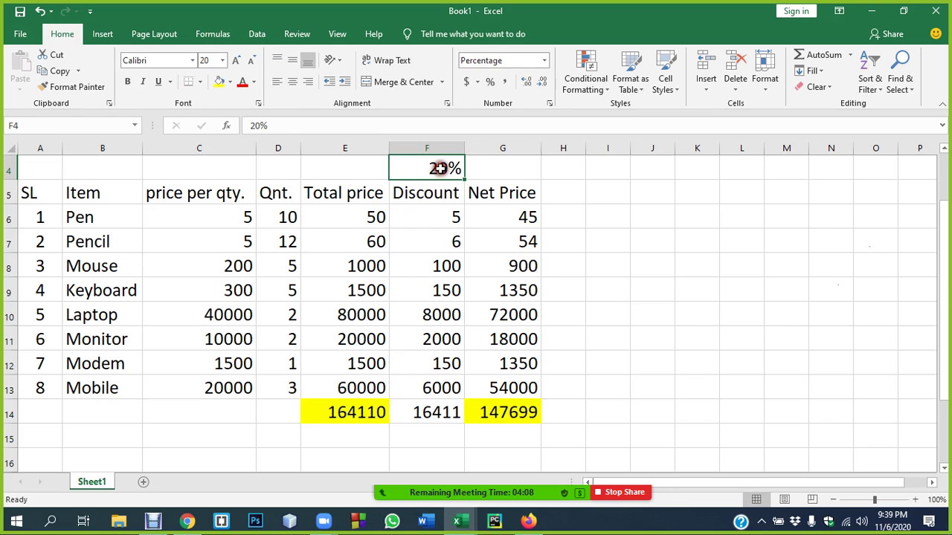
left_click(259, 125)
key("BackSpace")
type("1")
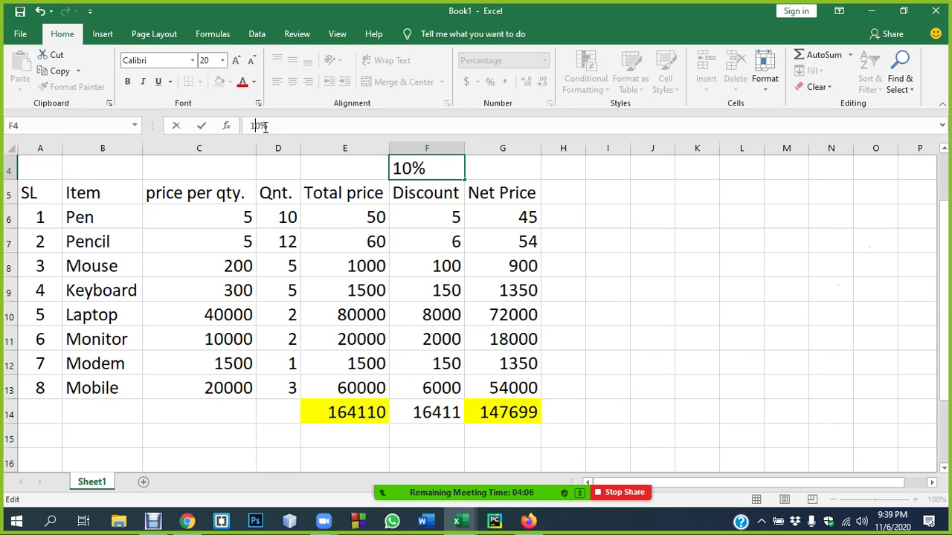
left_click(658, 240)
left_click(435, 170)
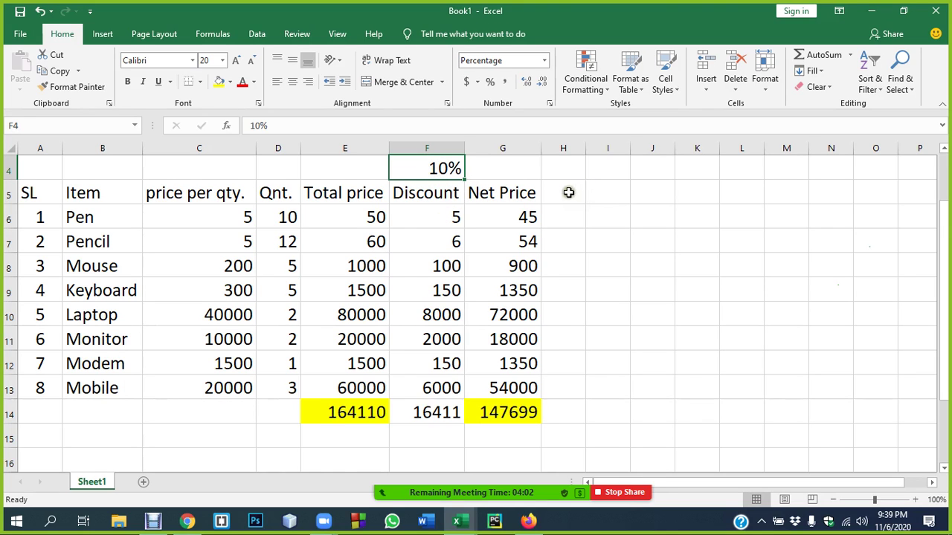
- Shade the Discount column F5:F14 green
left_click_drag(436, 193, 436, 403)
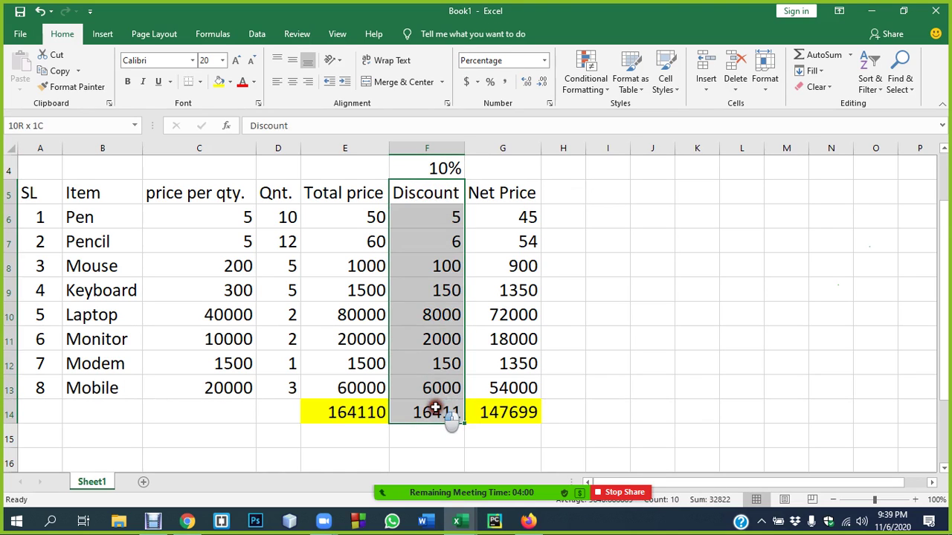
left_click(230, 82)
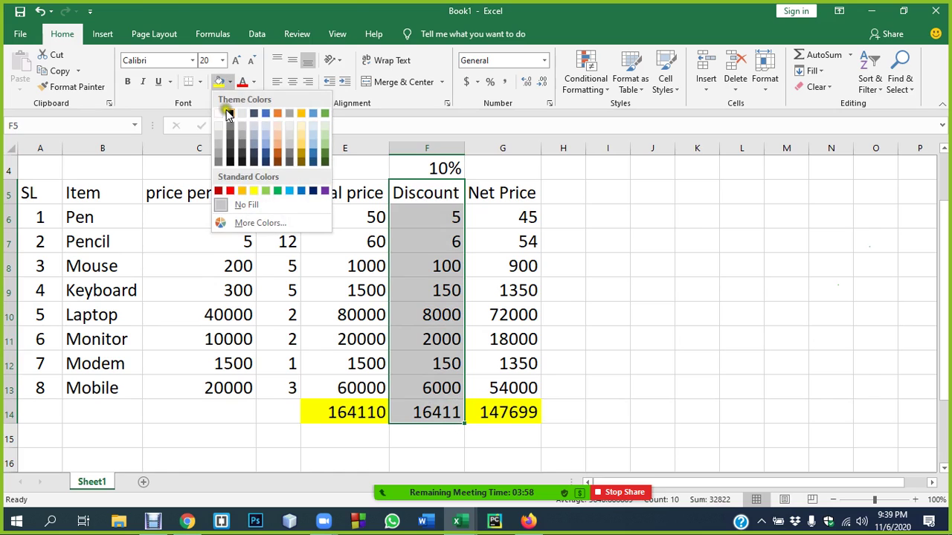
left_click(324, 138)
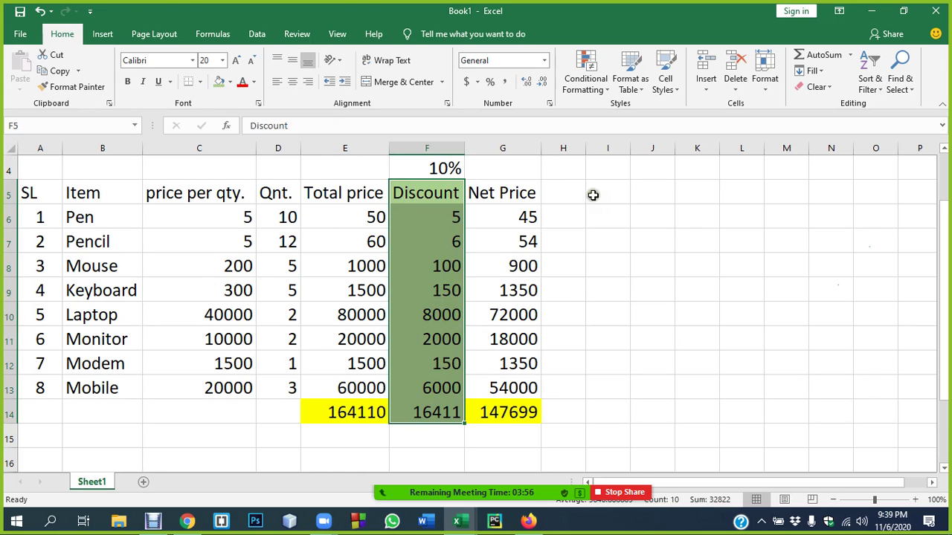
left_click(595, 199)
- Type a Discount heading in H5, fix its typo, and widen column H
left_click(569, 193)
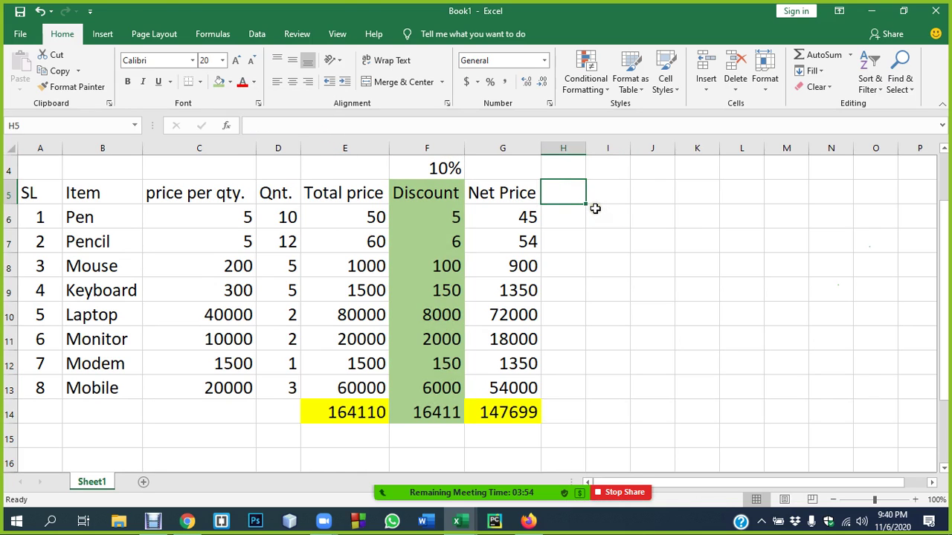
type("Discoutn")
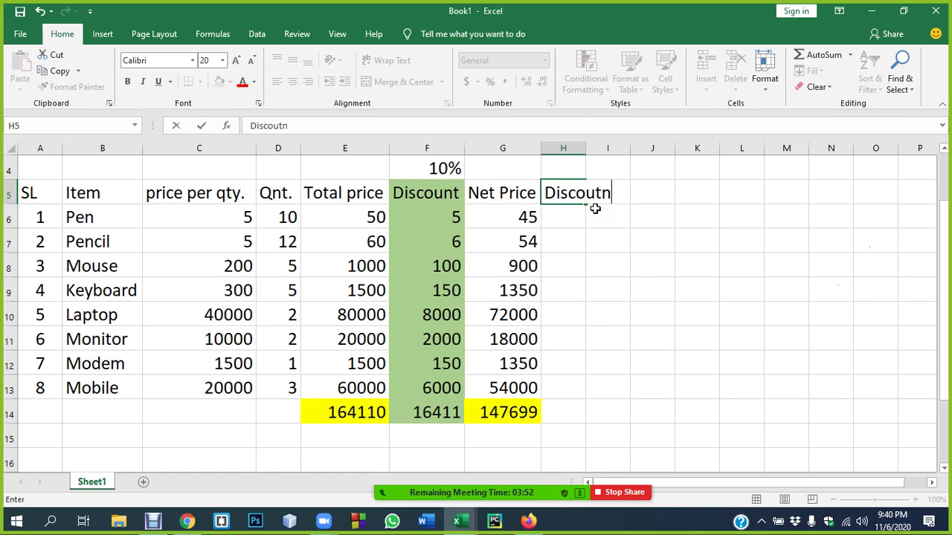
key("Return")
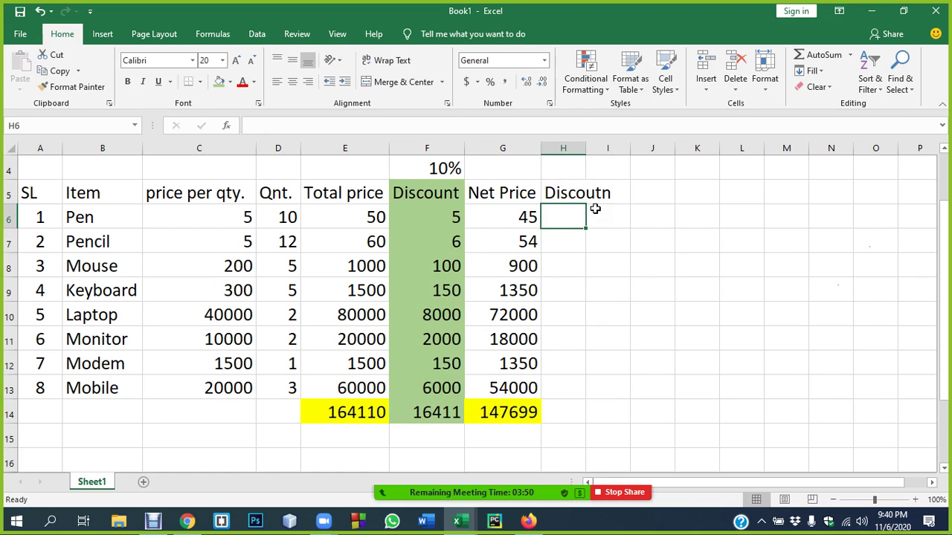
left_click(572, 192)
left_click(293, 126)
key("BackSpace")
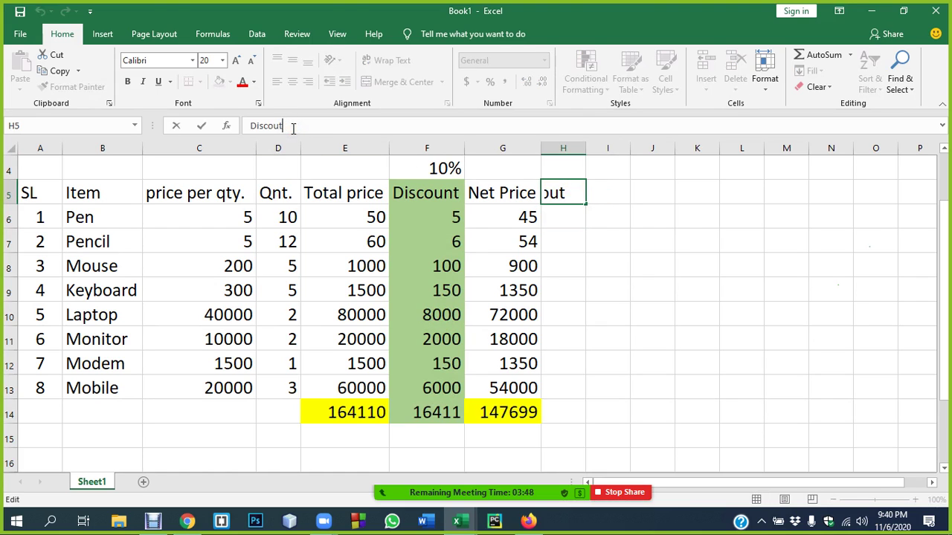
key("Return")
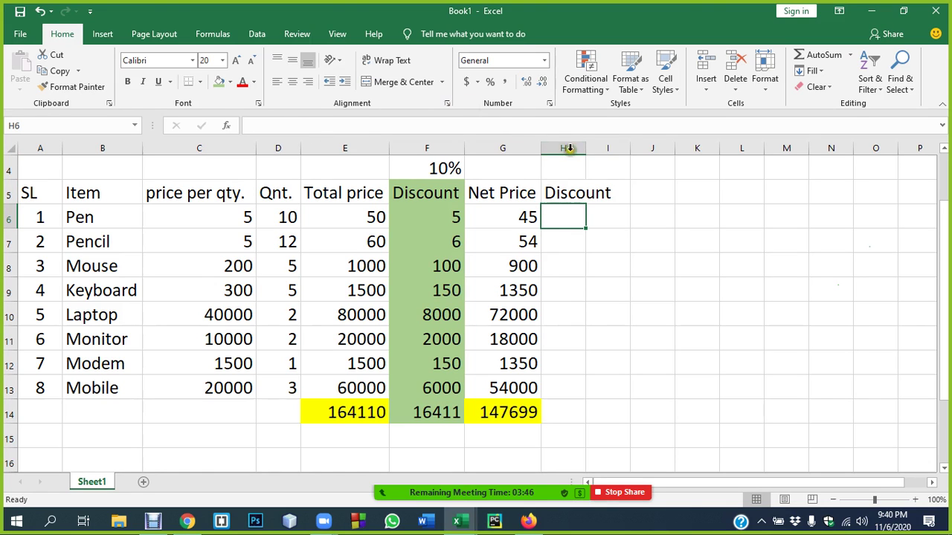
left_click_drag(586, 149, 615, 149)
left_click(572, 216)
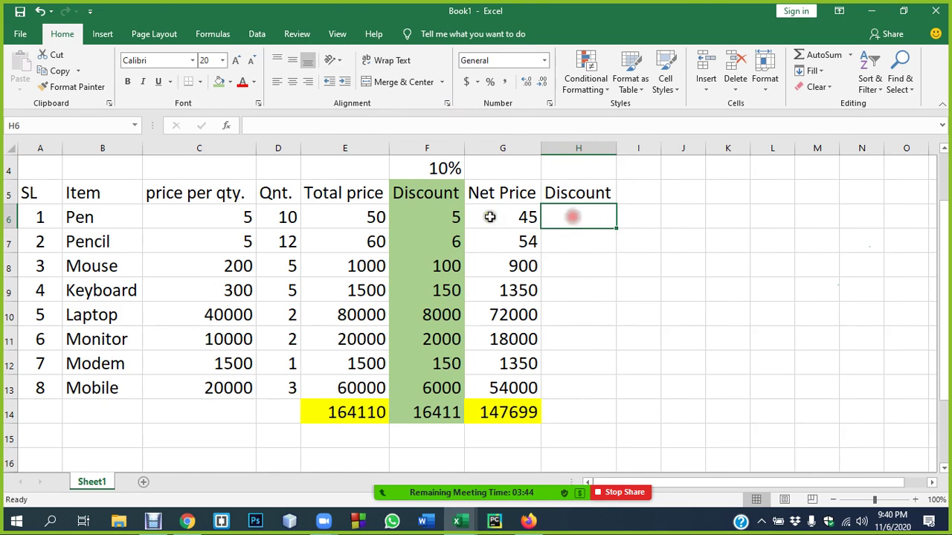
left_click(429, 216)
left_click(584, 217)
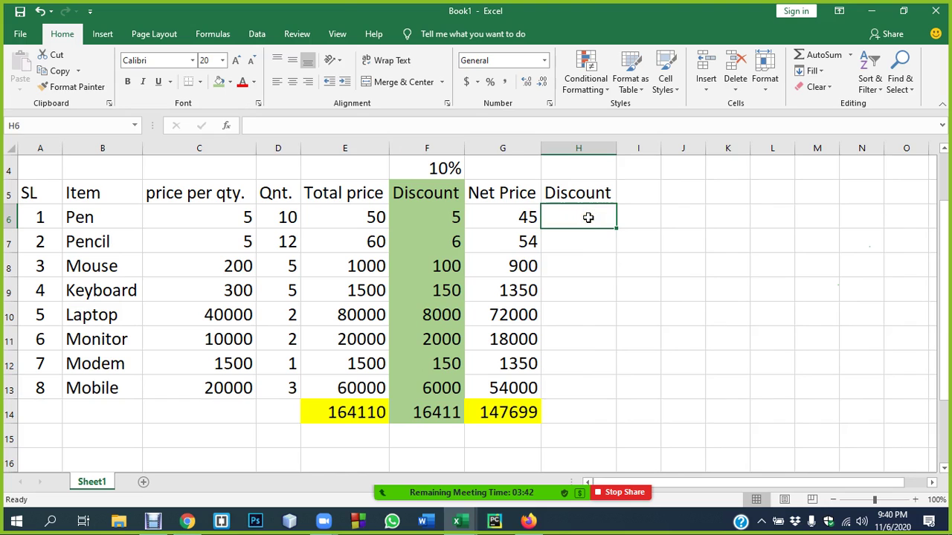
- Enter =E6*F4 in H6 (showing 5) and fill it down to H13, producing #VALUE! and oversized values
type("=")
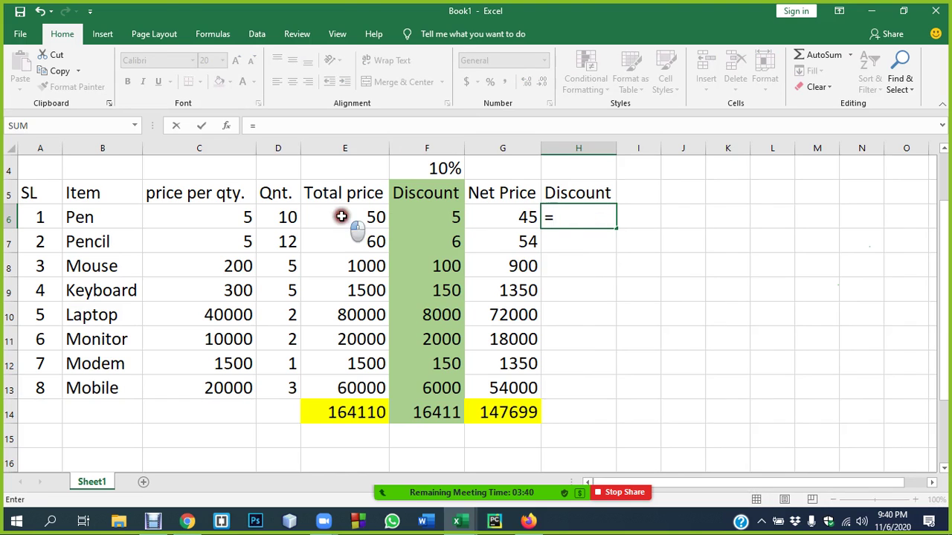
left_click(343, 217)
type("*")
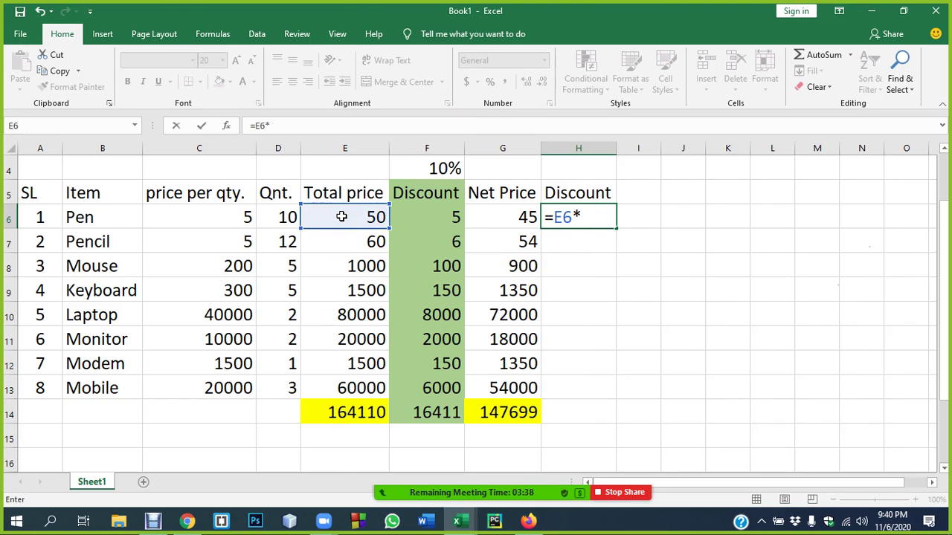
left_click(419, 170)
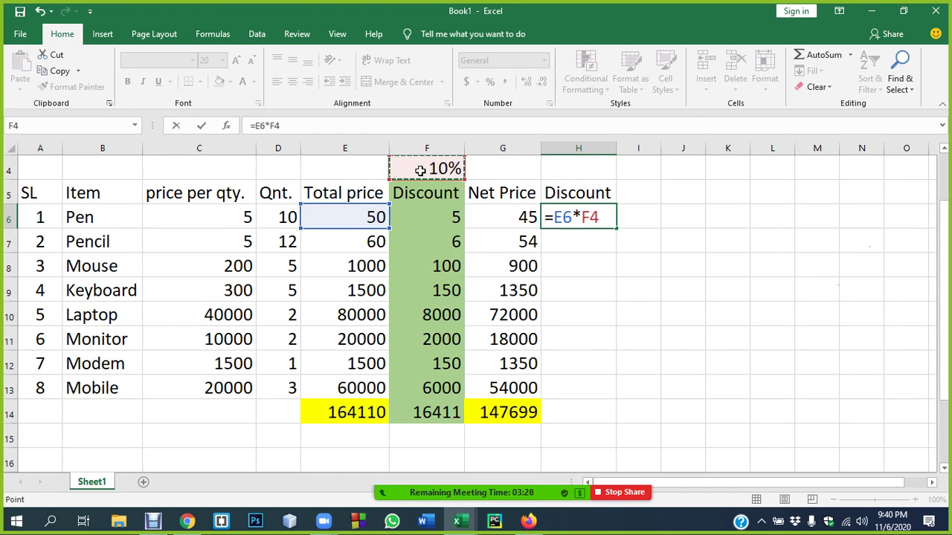
key("Return")
left_click(573, 216)
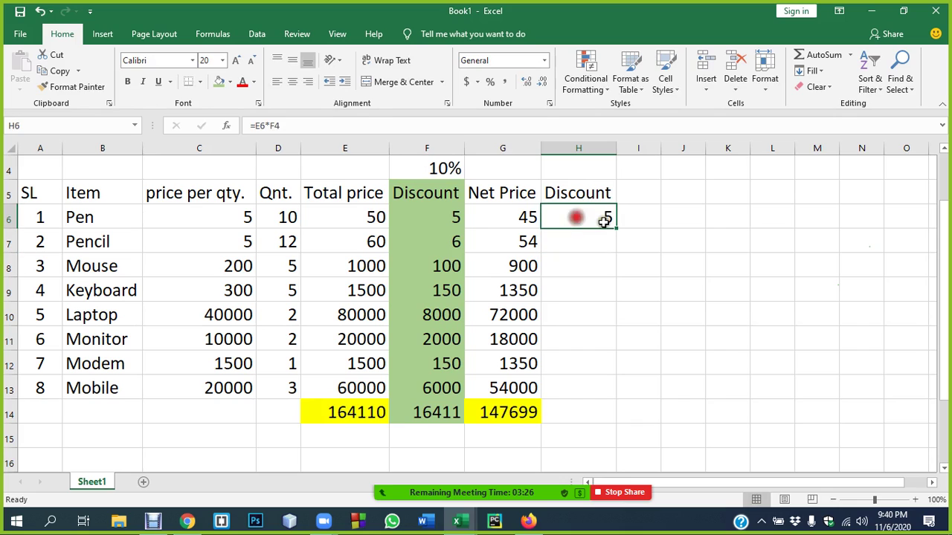
left_click_drag(616, 228, 621, 398)
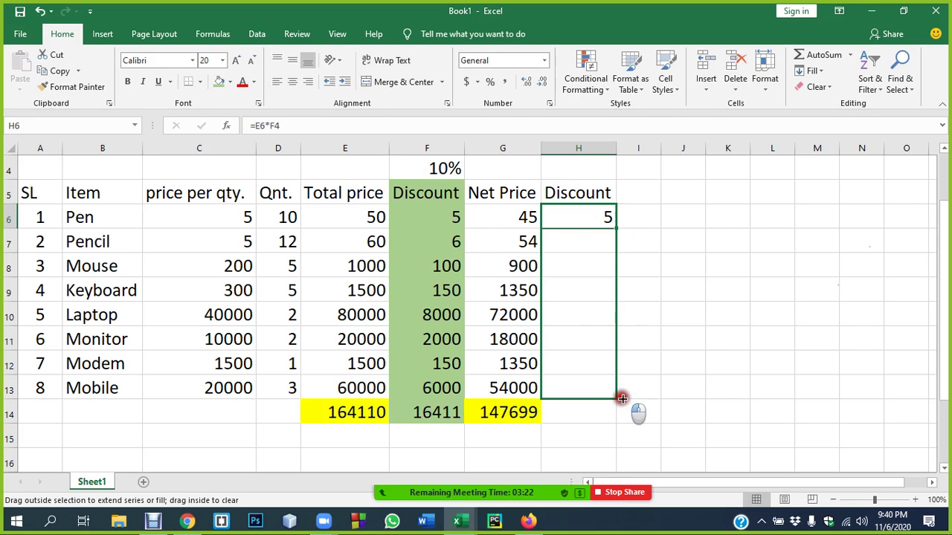
left_click_drag(621, 399, 620, 395)
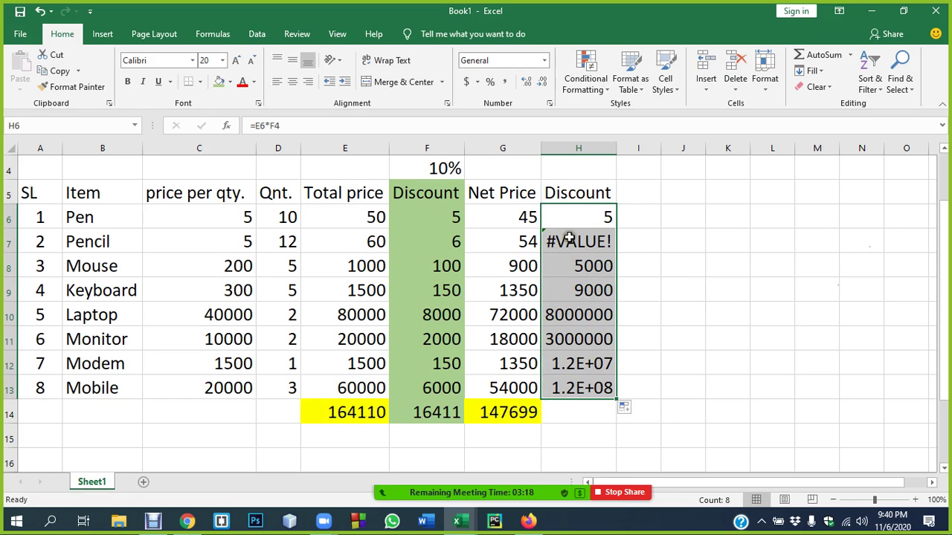
- Inspect the H6 and H7 formulas to see how their references shifted
left_click(634, 238)
double_click(588, 242)
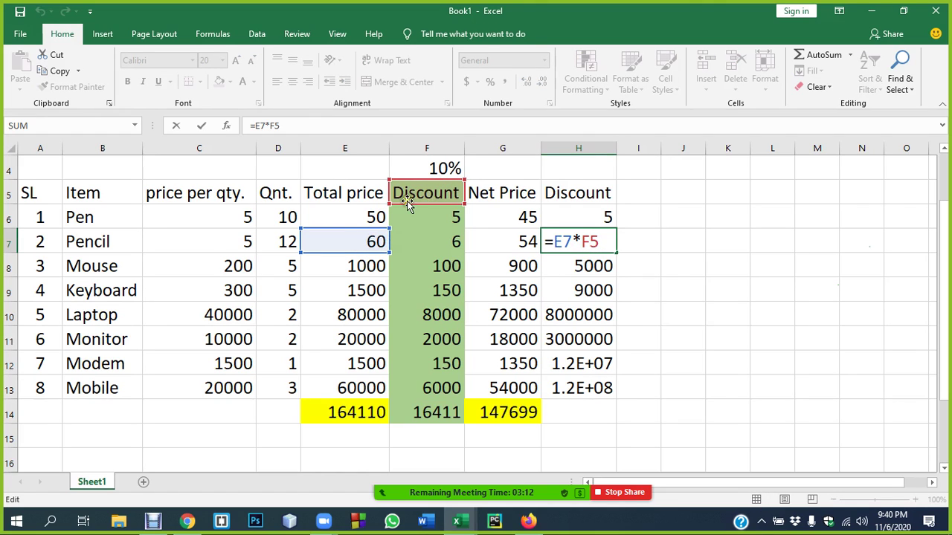
key("Return")
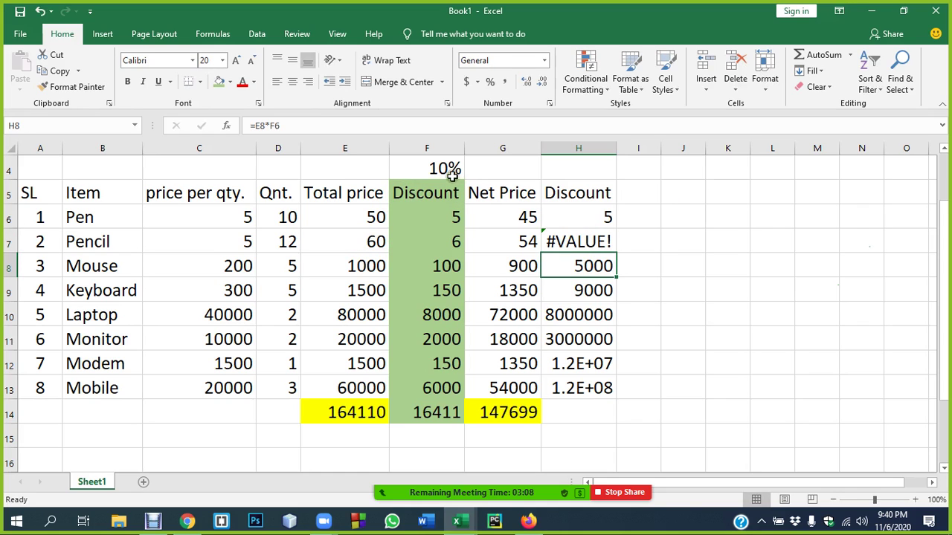
left_click(446, 169)
left_click(591, 214)
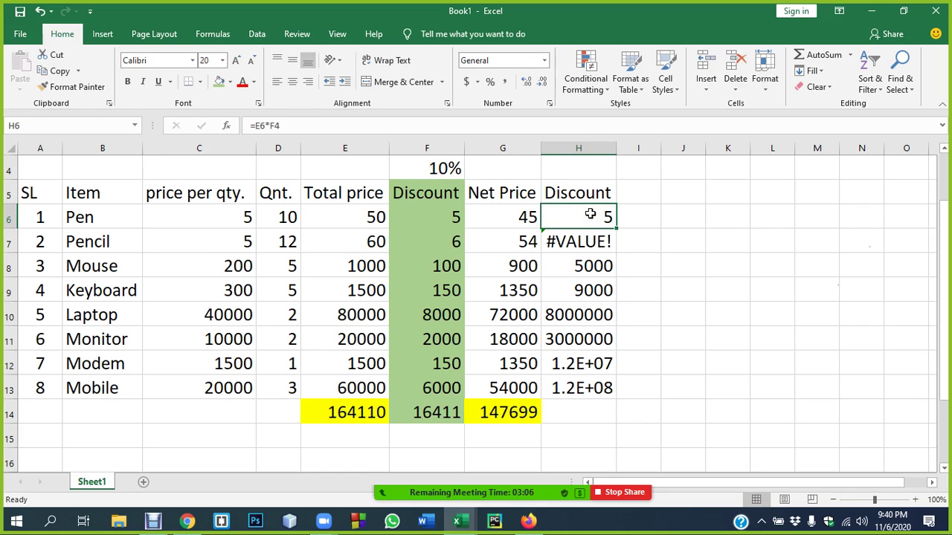
double_click(590, 215)
left_click(649, 251)
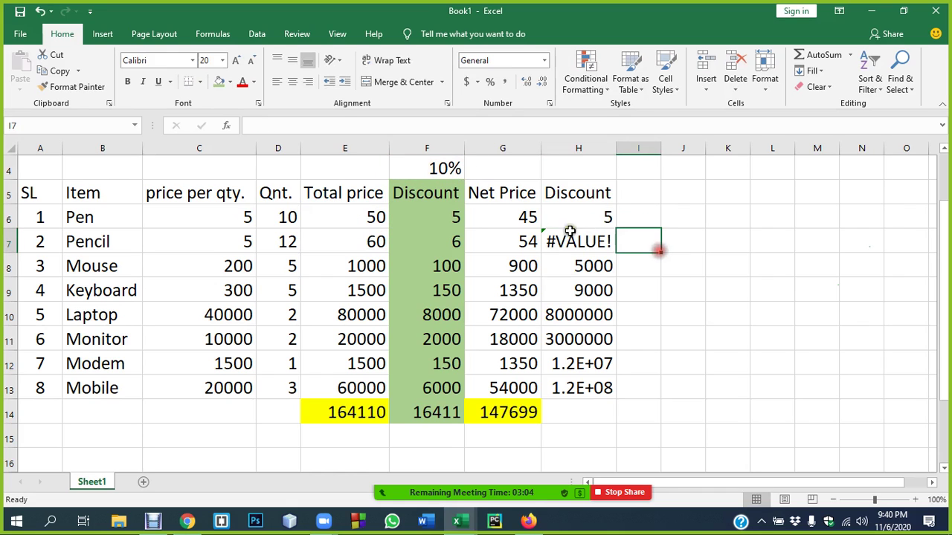
left_click(588, 214)
- Clear the wrong discount results in H7, H8 and H9
left_click_drag(588, 240, 613, 380)
key("BackSpace")
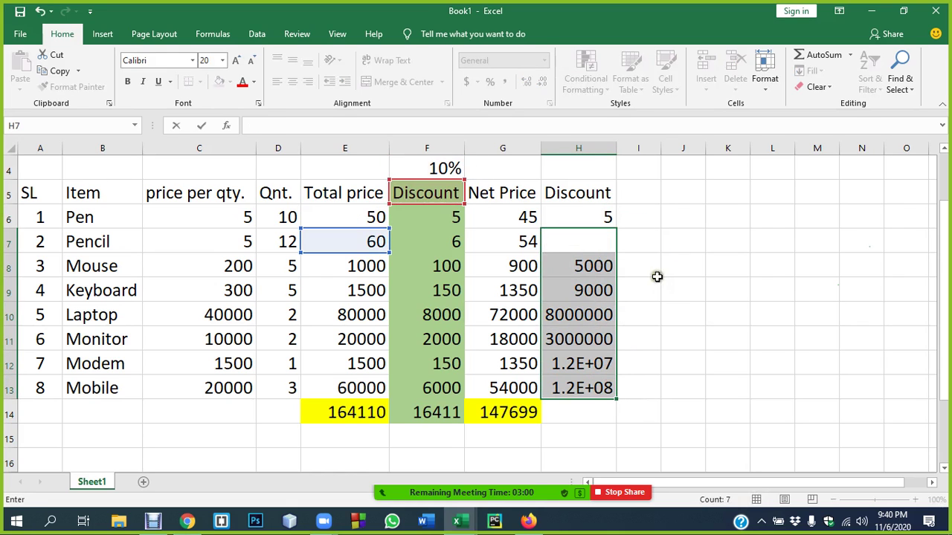
left_click(681, 282)
left_click_drag(573, 266, 595, 386)
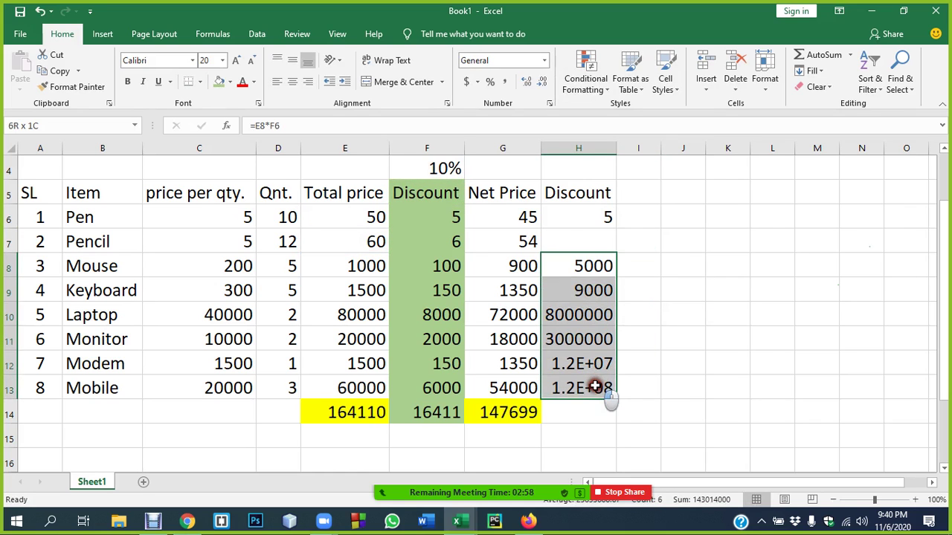
key("F2")
key("BackSpace")
key("BackSpace")
key("BackSpace")
key("BackSpace")
key("BackSpace")
key("BackSpace")
left_click(682, 295)
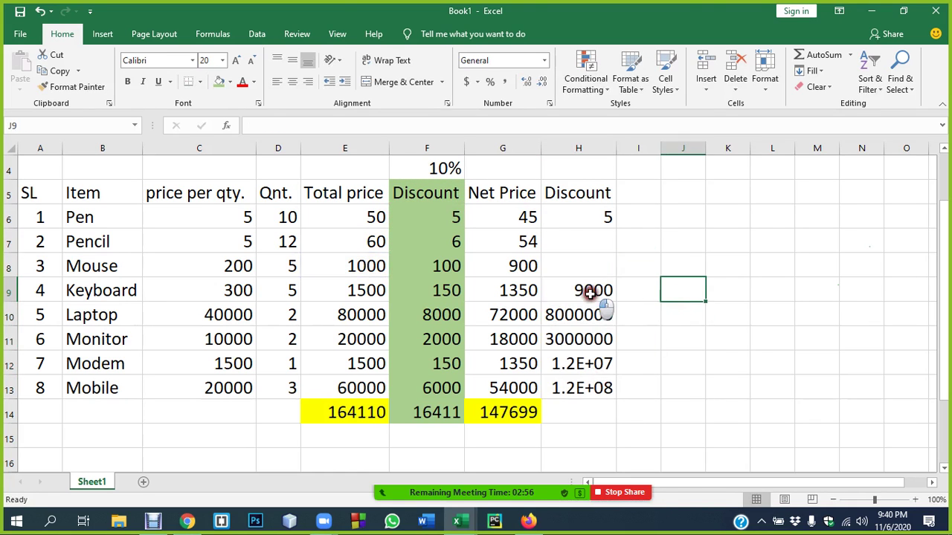
left_click_drag(591, 293, 601, 387)
key("F2")
key("BackSpace")
key("BackSpace")
key("BackSpace")
key("BackSpace")
key("BackSpace")
key("BackSpace")
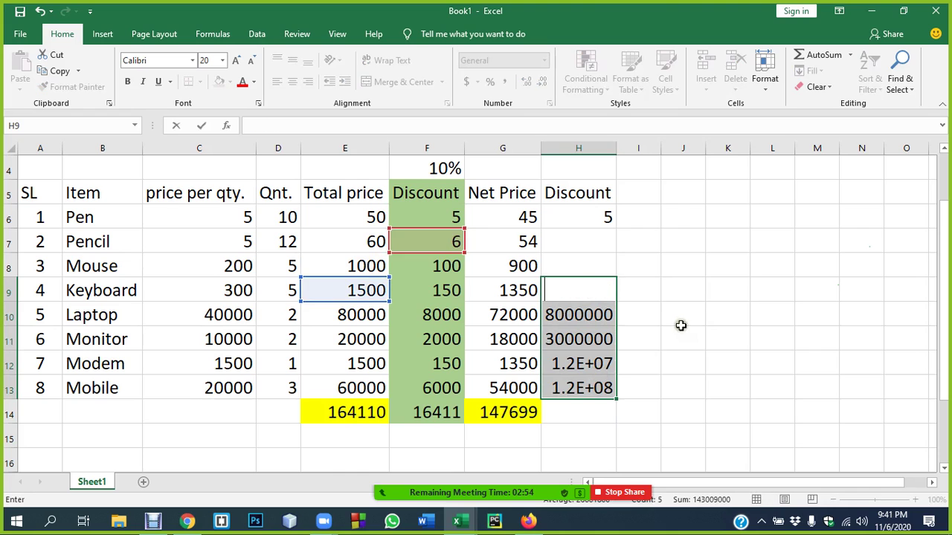
left_click(680, 325)
- Delete the remaining wrong values in H10:H13
left_click(591, 318)
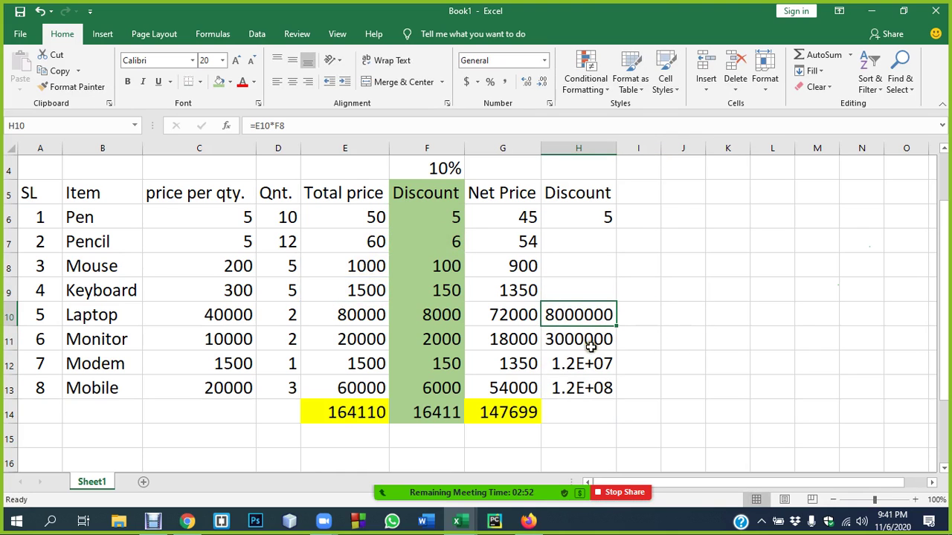
left_click(662, 319)
left_click_drag(600, 297, 601, 384)
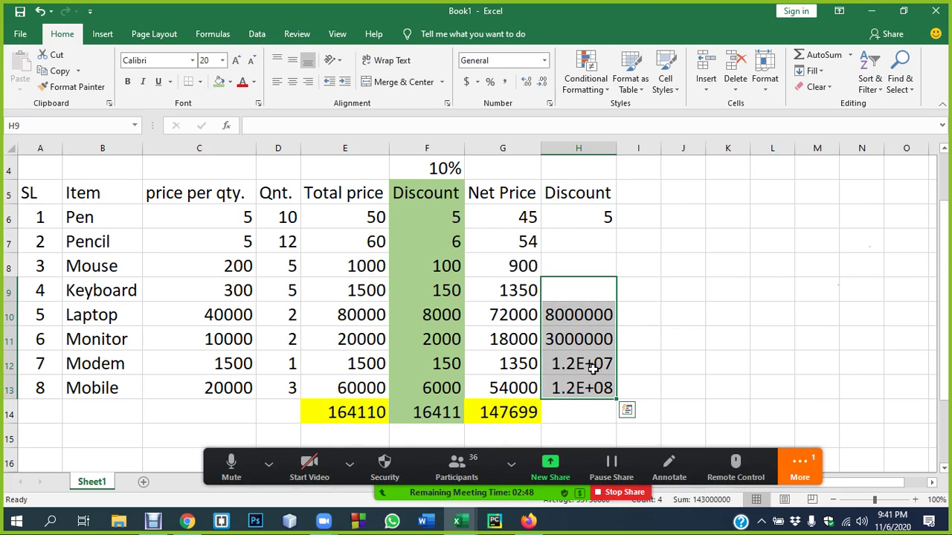
key("Delete")
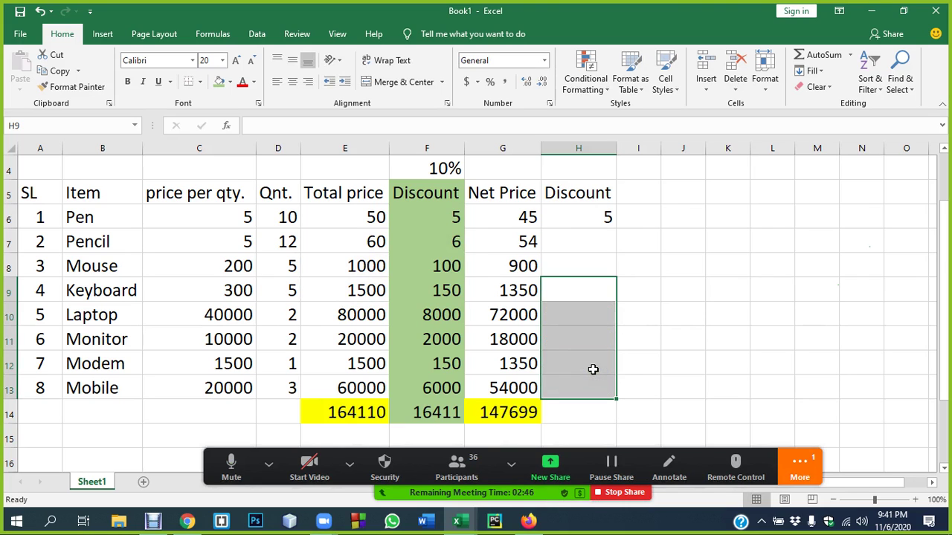
left_click(671, 356)
- Open the Zoom participant list and mute all participants
left_click(456, 465)
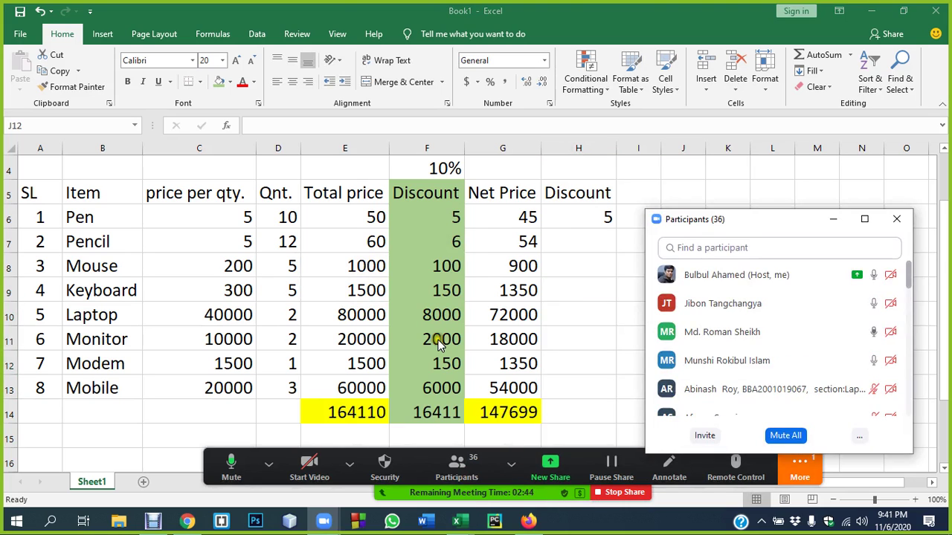
mouse_move(728, 334)
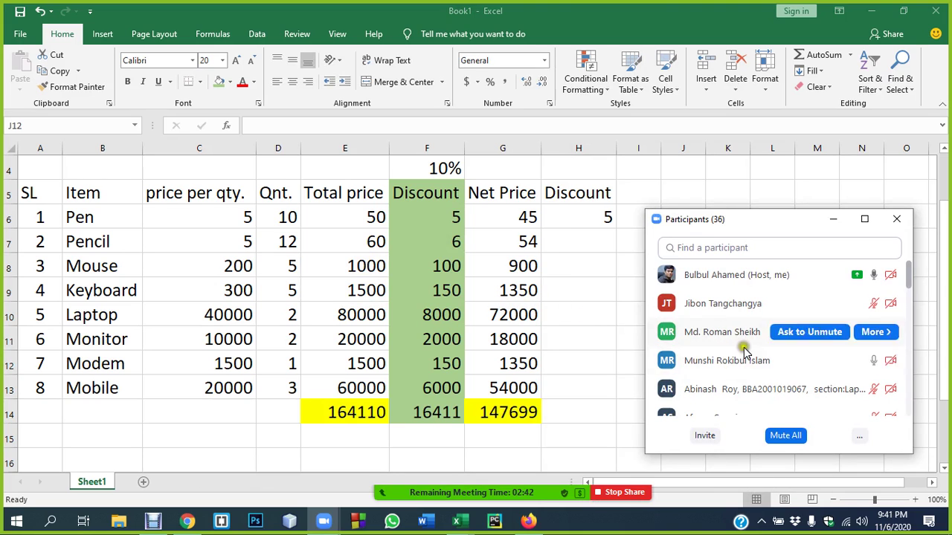
left_click(786, 434)
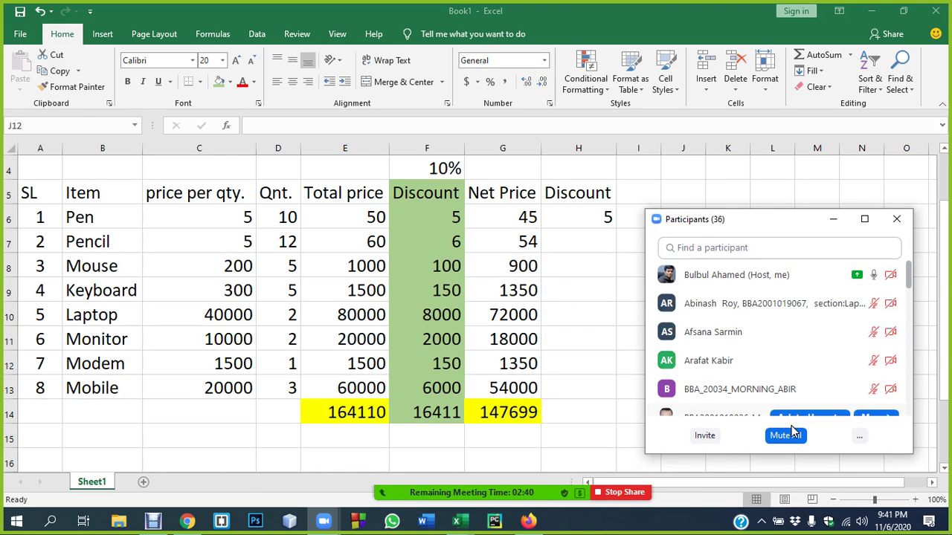
- Confirm everyone is muted and close the Zoom participant list
mouse_move(703, 327)
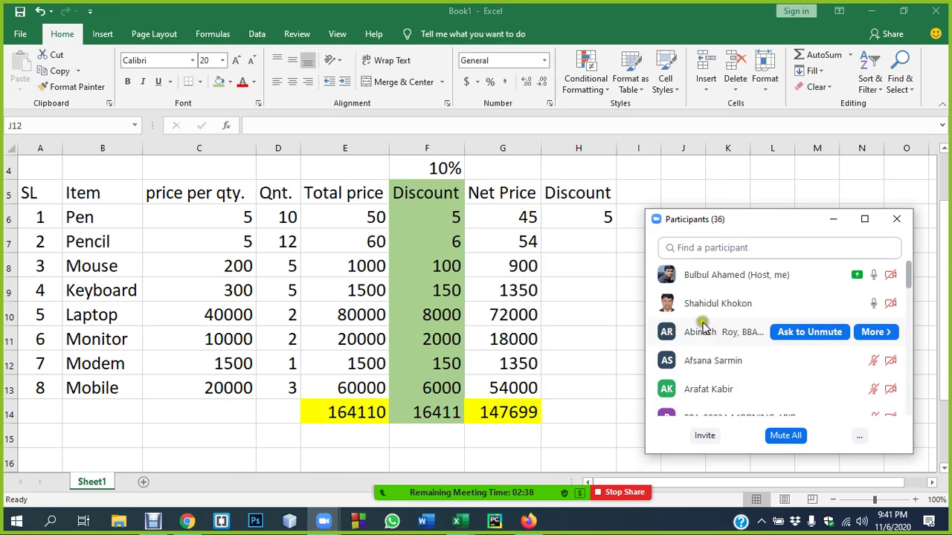
mouse_move(729, 390)
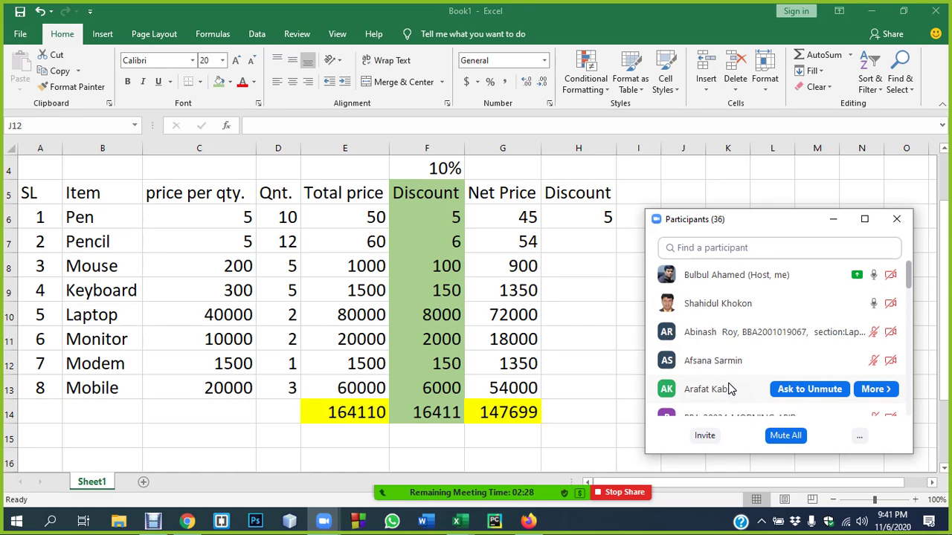
left_click(831, 219)
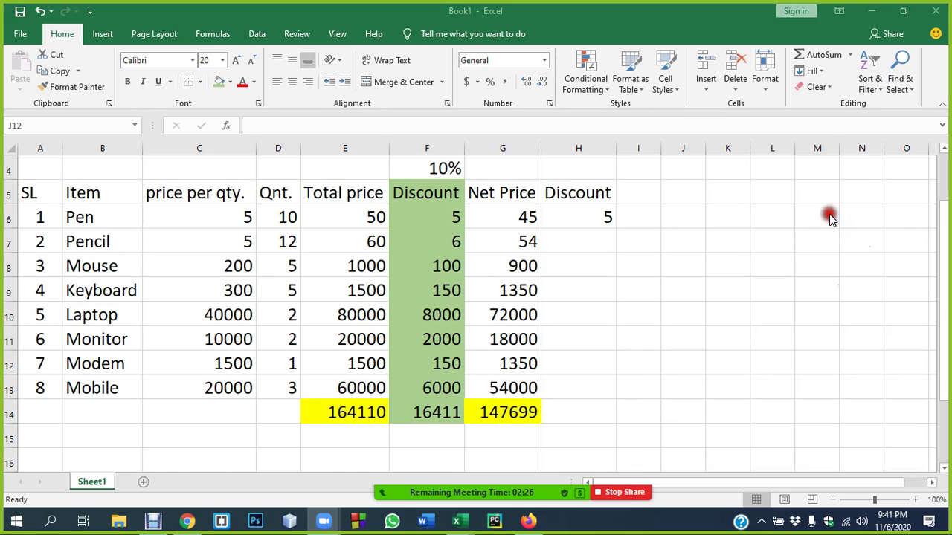
- Change H6 to =E6*$F$4 and fill it down to H13, giving discounts 5 through 6000
left_click(597, 217)
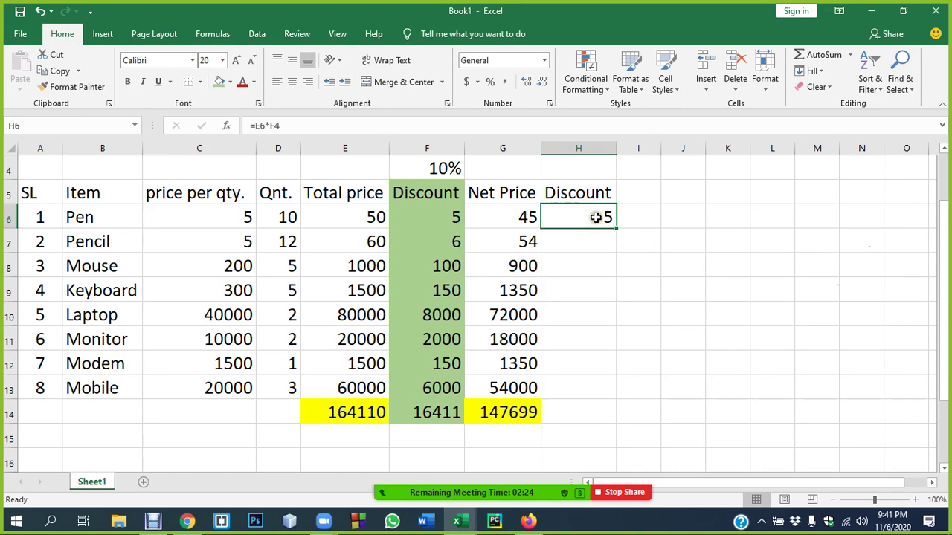
double_click(595, 217)
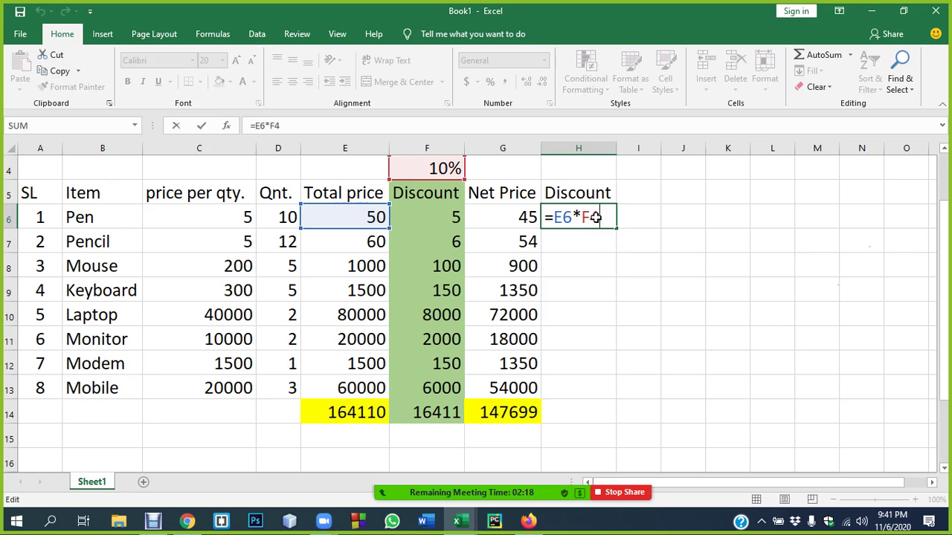
left_click(582, 216)
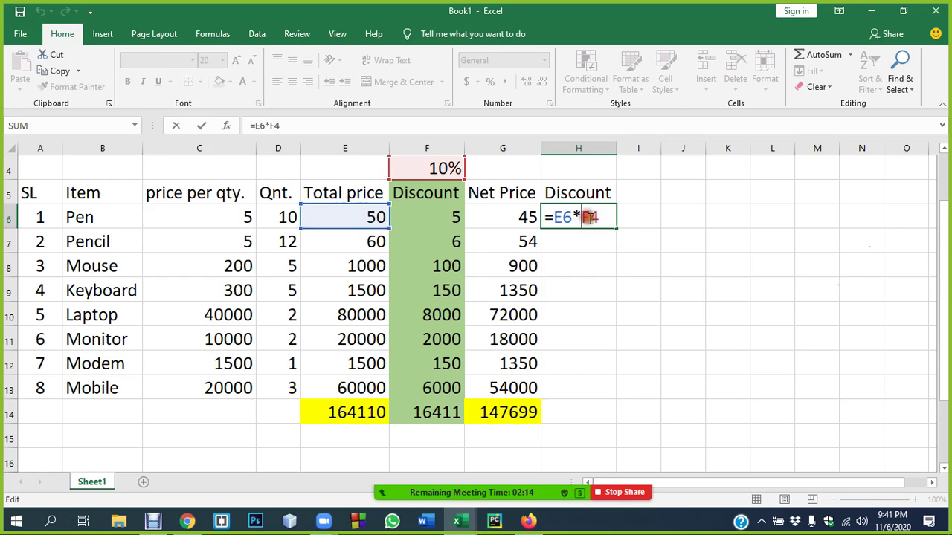
type("$F$")
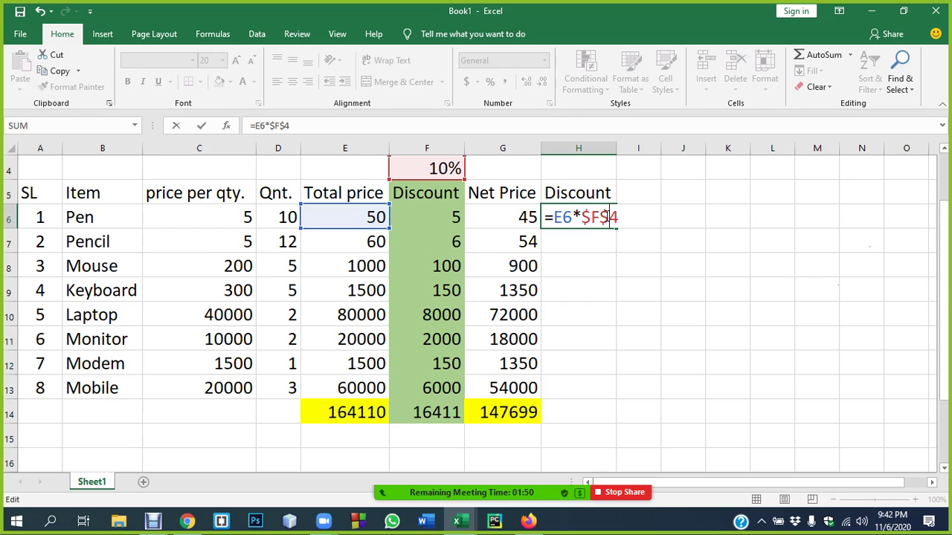
key("Return")
left_click(607, 216)
left_click_drag(615, 229, 629, 385)
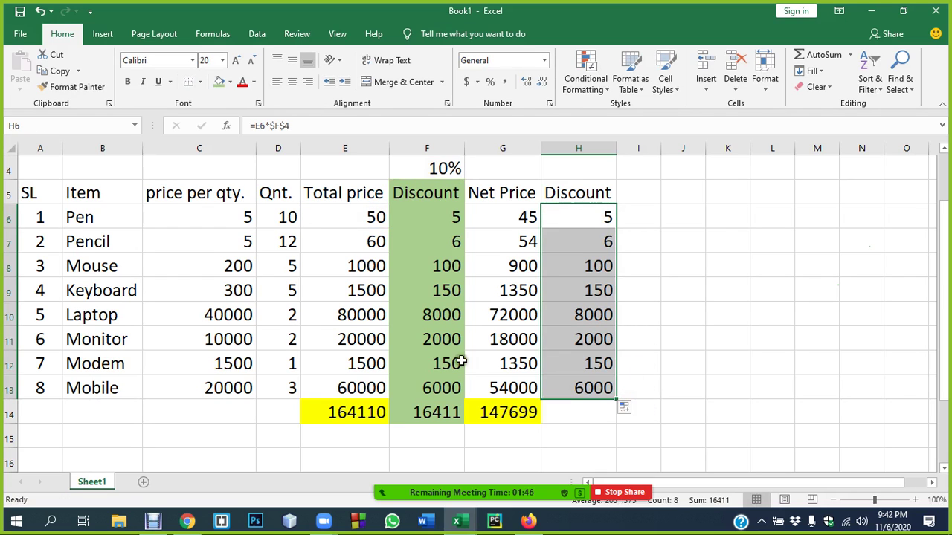
- Fill the G14 total formula across to H14, giving a 16411 Discount total
left_click(525, 409)
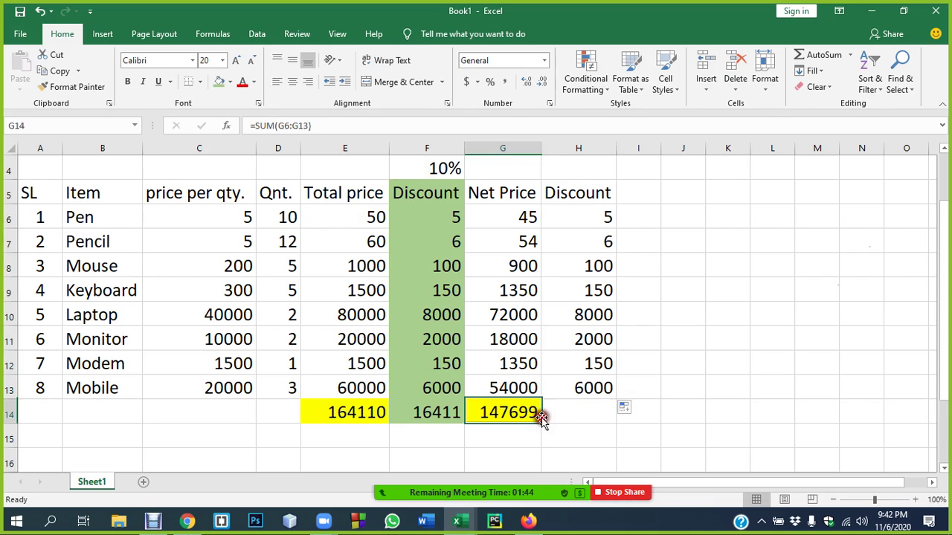
left_click_drag(540, 423, 604, 424)
left_click(707, 405)
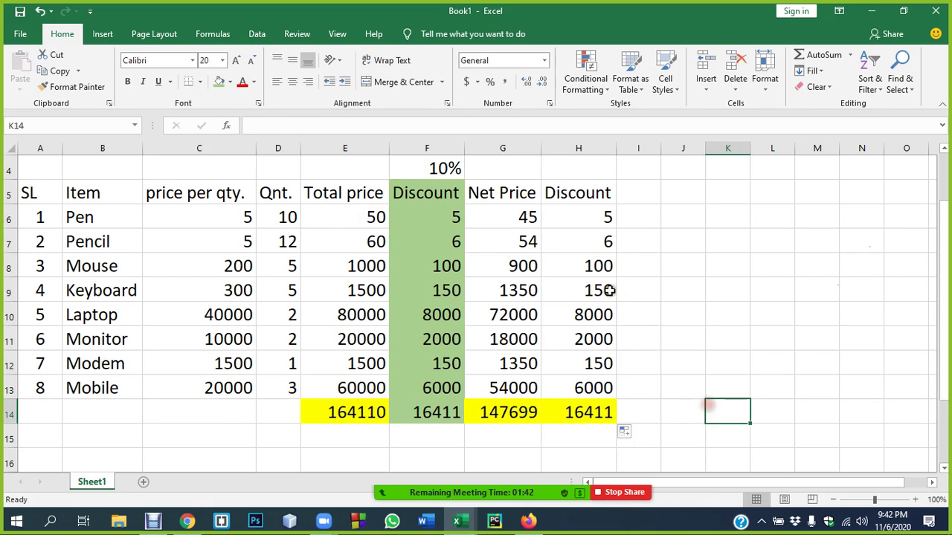
- Shade H5:H14 light green to match column F
left_click_drag(578, 190, 605, 421)
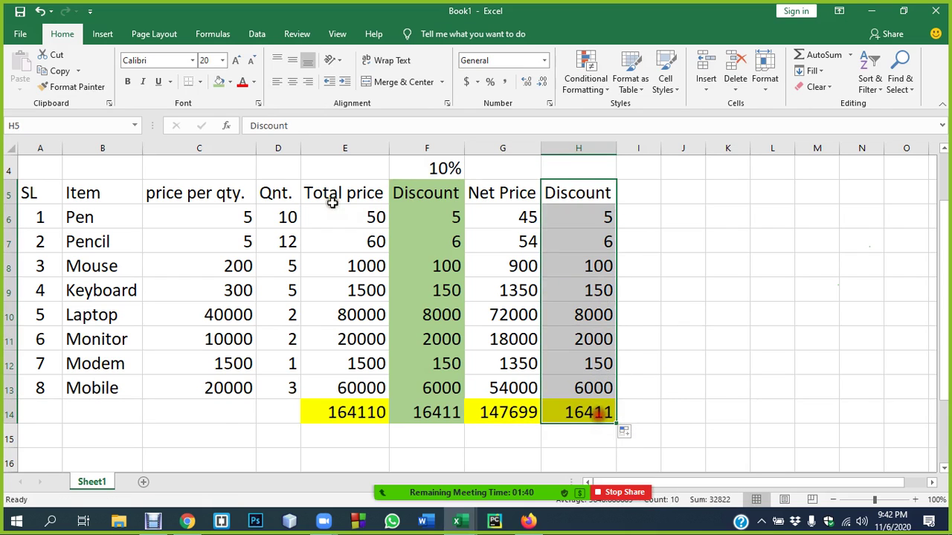
left_click(220, 82)
left_click(672, 386)
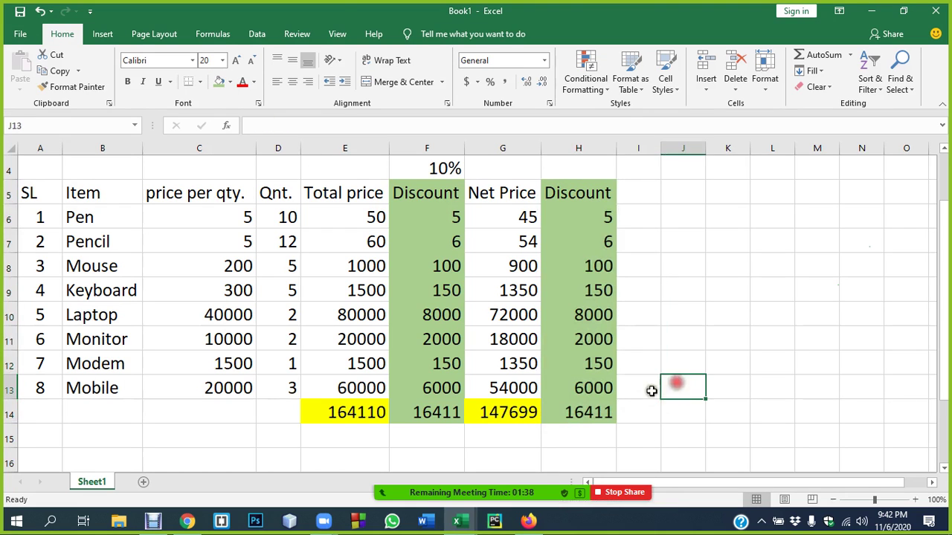
- Inspect the discount formulas in H6 and H13 (=E13*$F$4) without changing them
left_click(593, 221)
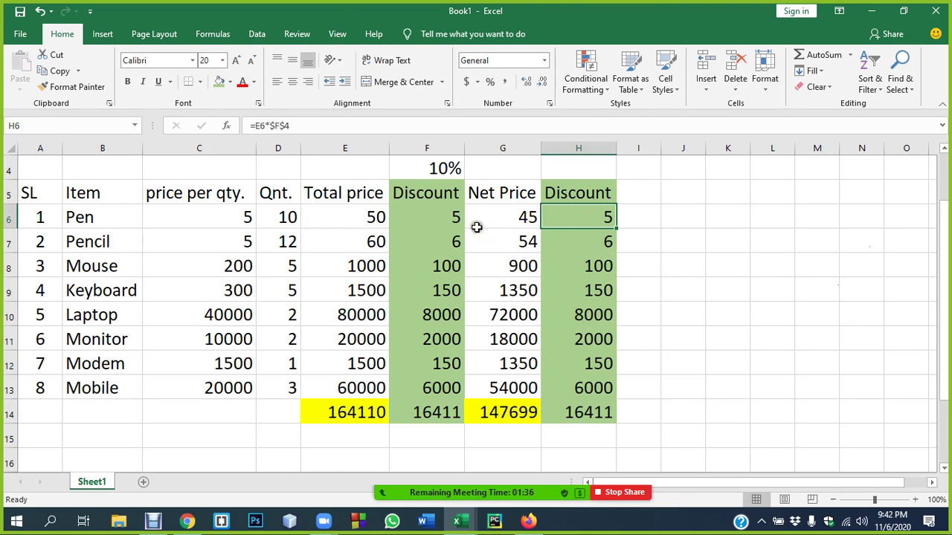
double_click(592, 217)
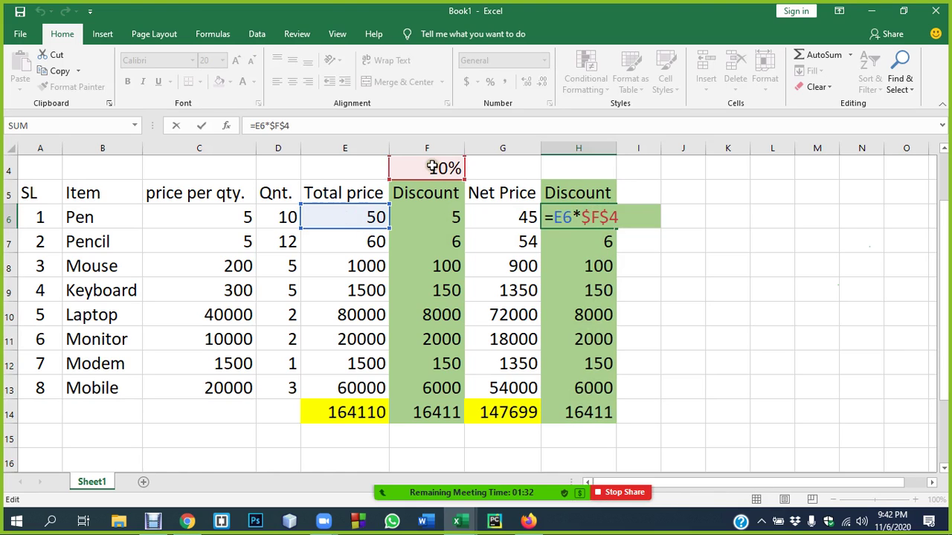
key("Return")
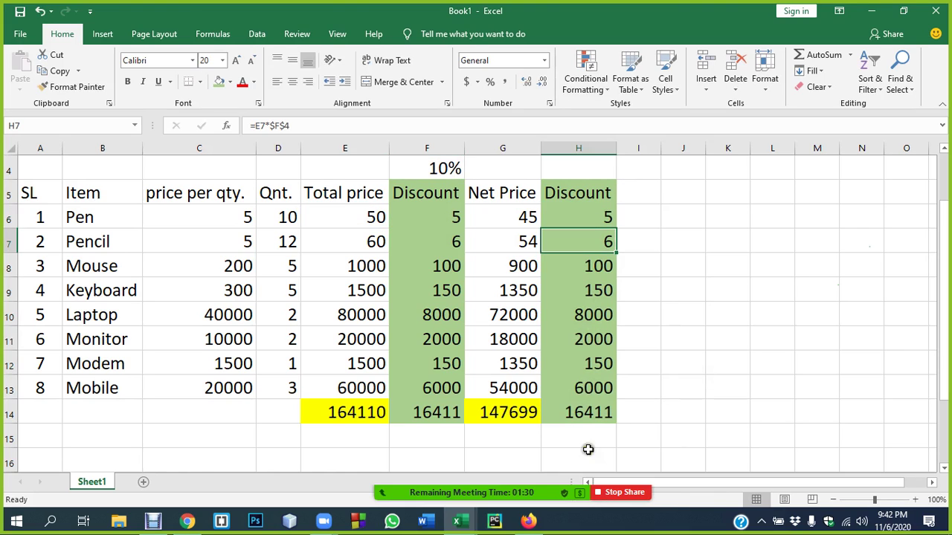
double_click(586, 386)
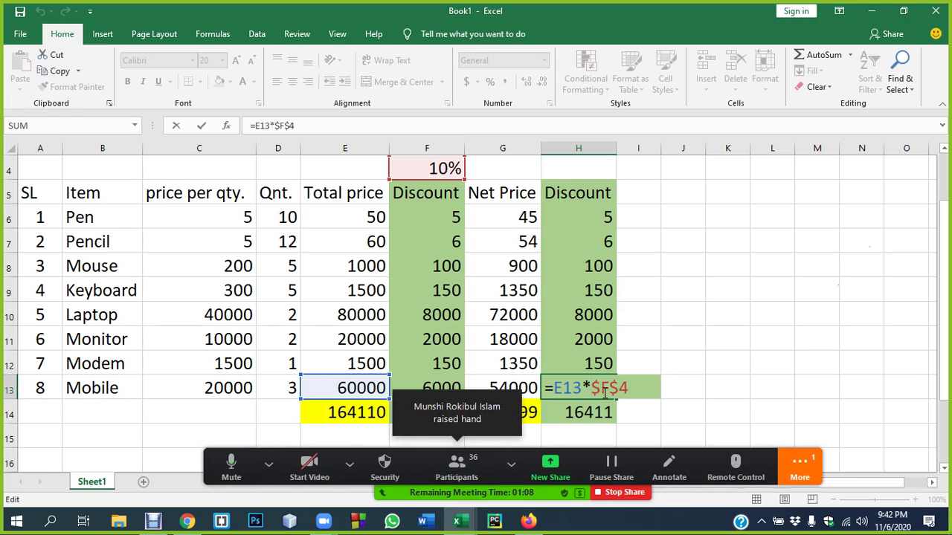
key("Return")
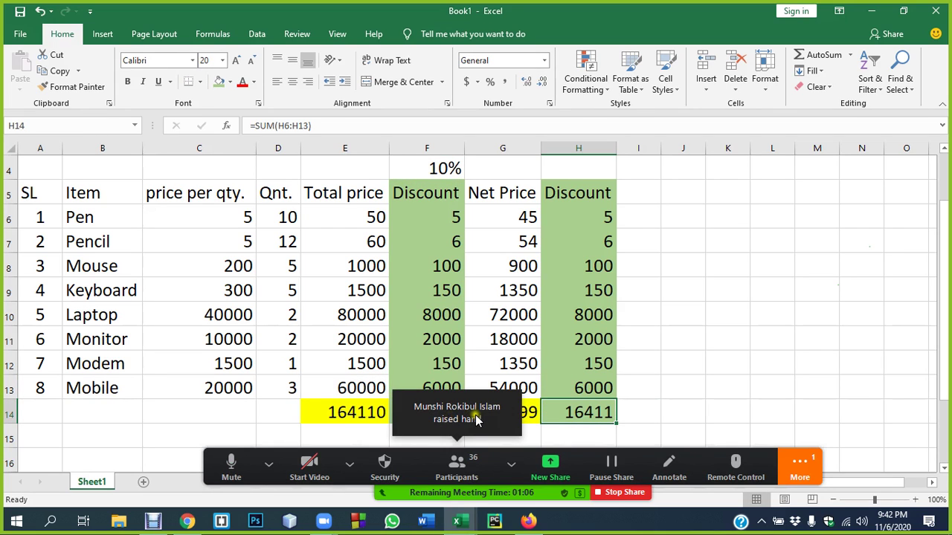
- Commit =E6*$F$4 in H6 so each discount uses the absolute 10% rate in F4
left_click(471, 459)
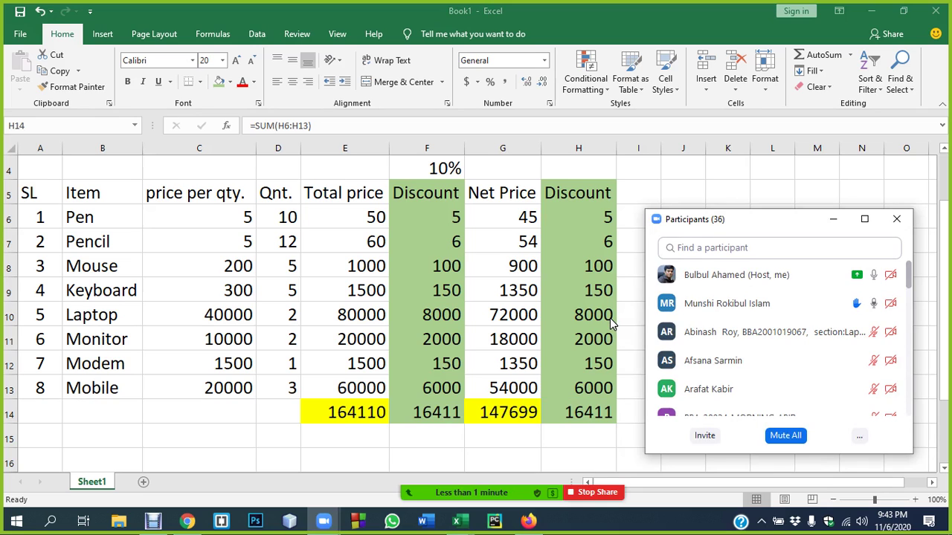
left_click(601, 212)
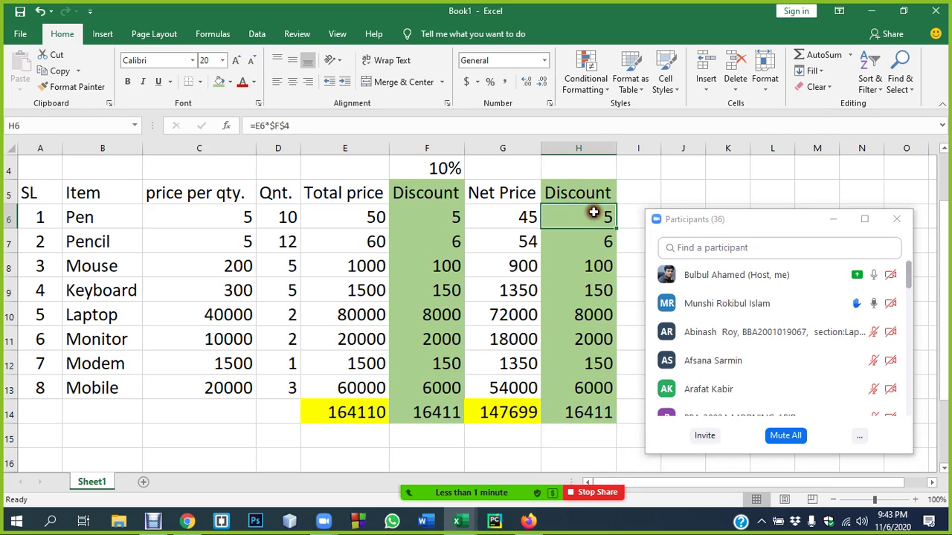
double_click(595, 214)
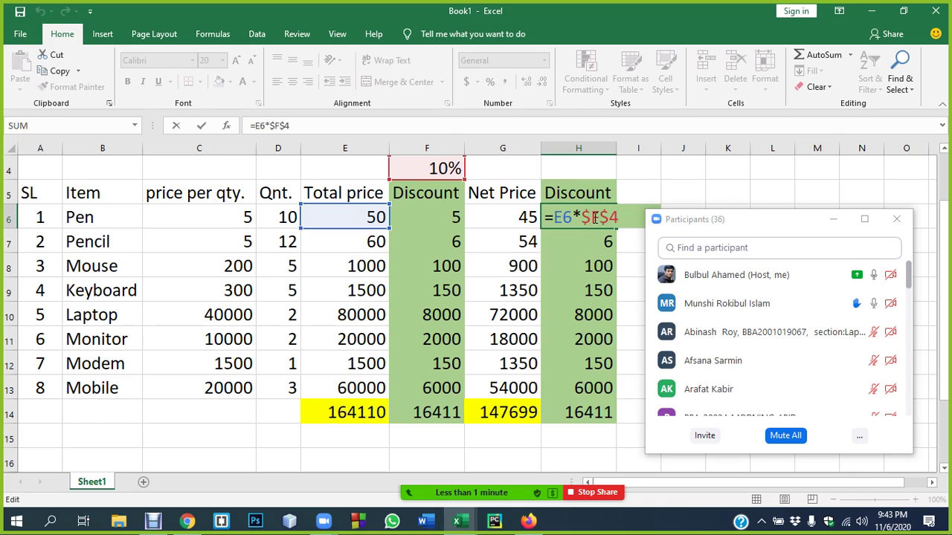
key("Return")
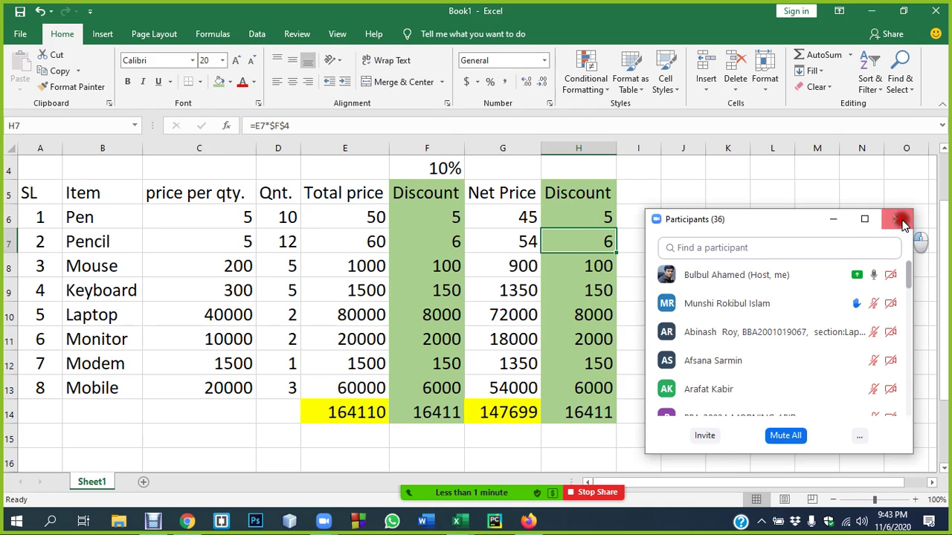
left_click(896, 218)
left_click(588, 208, "shift")
- Change the discount rate in F4 to 20%
left_click(588, 208)
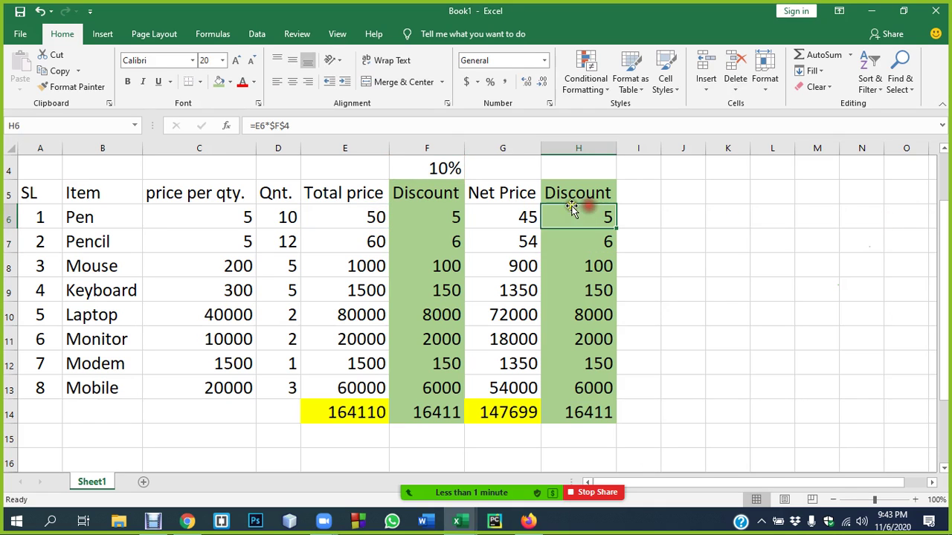
left_click(440, 166)
type("2")
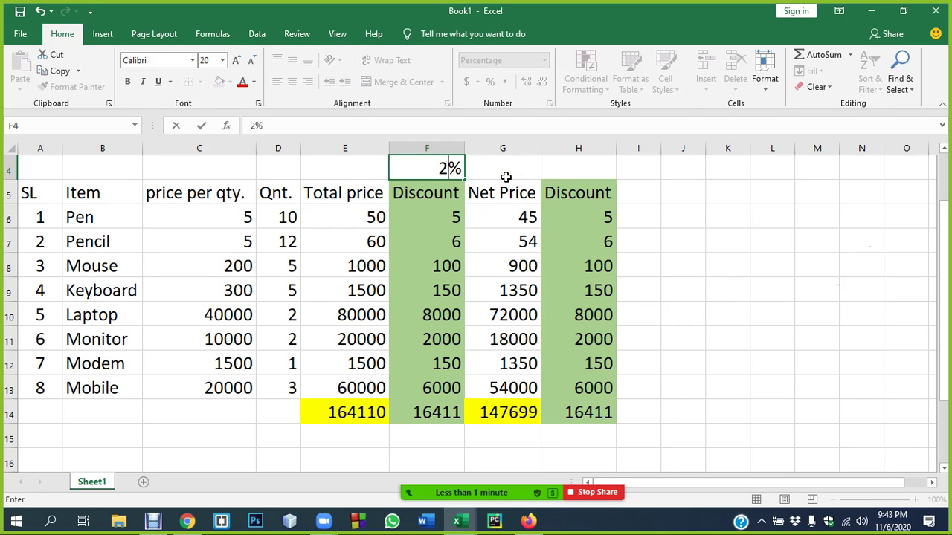
type("0")
key("Return")
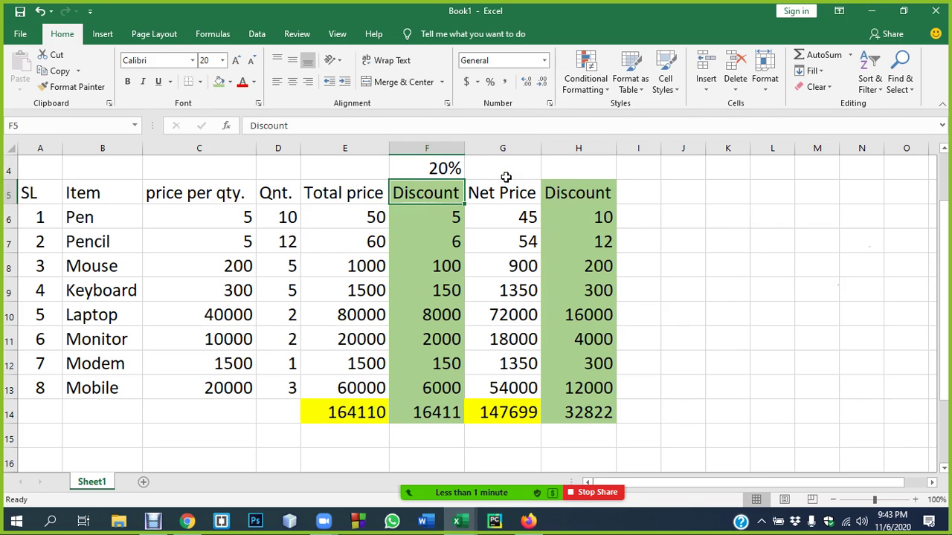
- Edit F6 to =E6*20% and fill it down to F13
left_click_drag(573, 219, 608, 421)
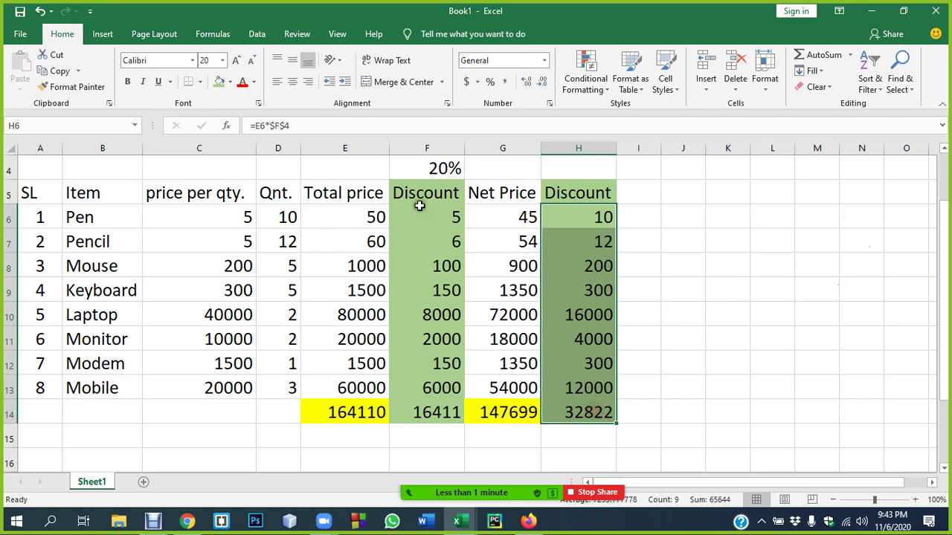
left_click_drag(425, 217, 439, 390)
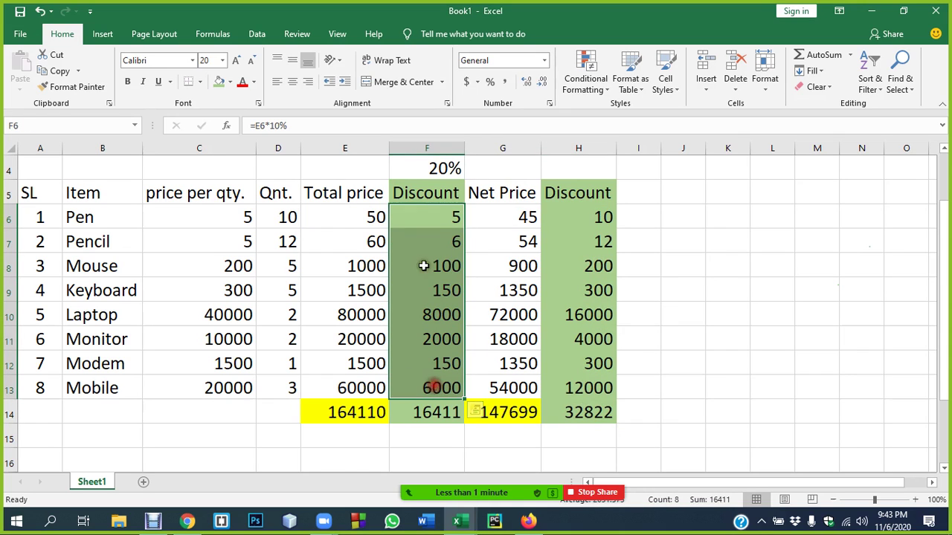
double_click(438, 217)
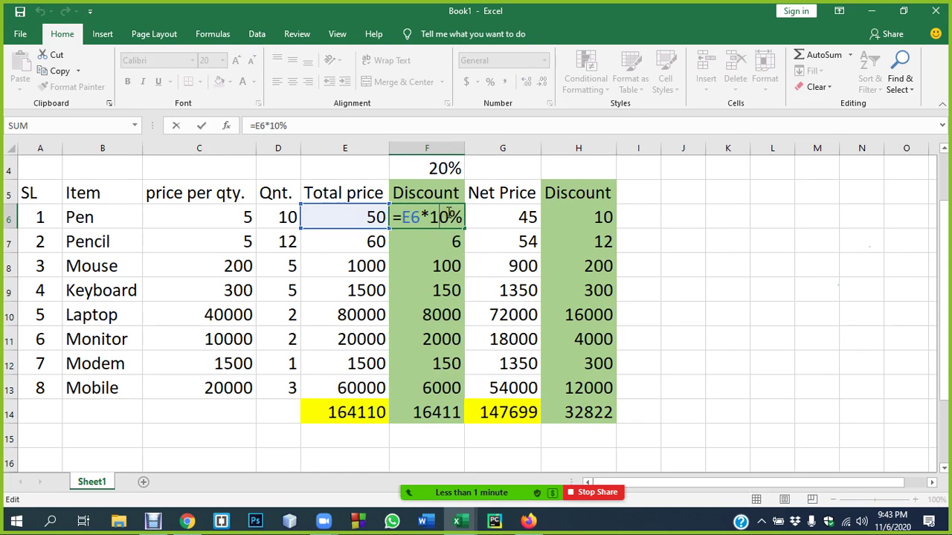
key("BackSpace")
type("2")
key("Return")
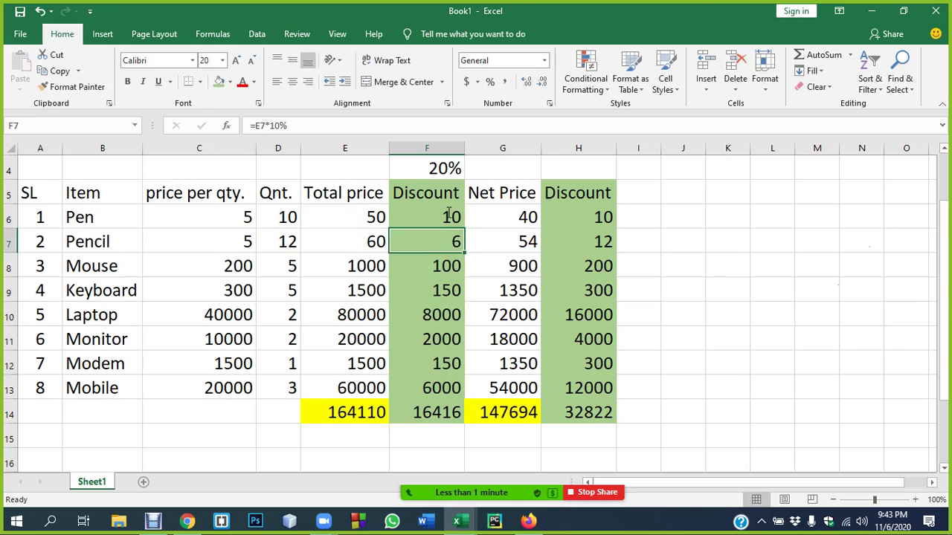
left_click(443, 216)
left_click(484, 241)
left_click_drag(452, 217, 461, 399)
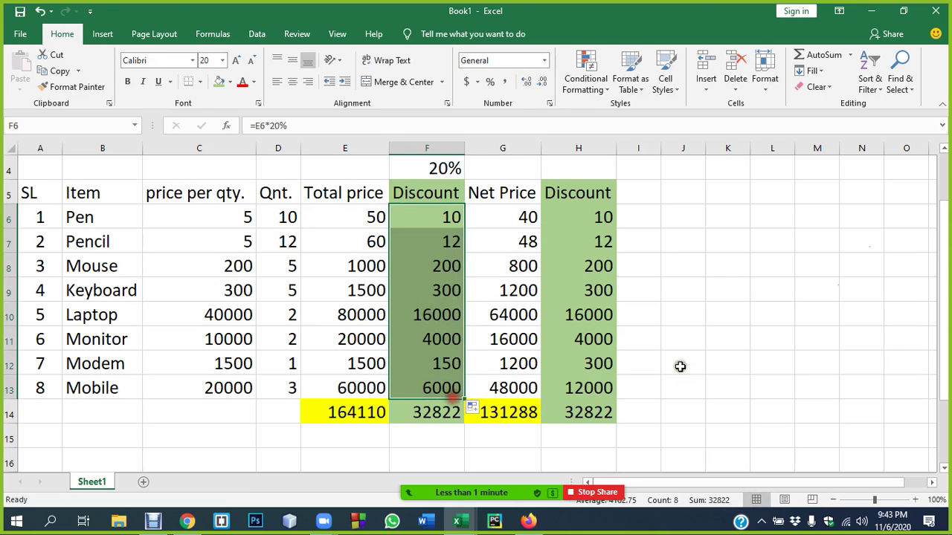
left_click(720, 340)
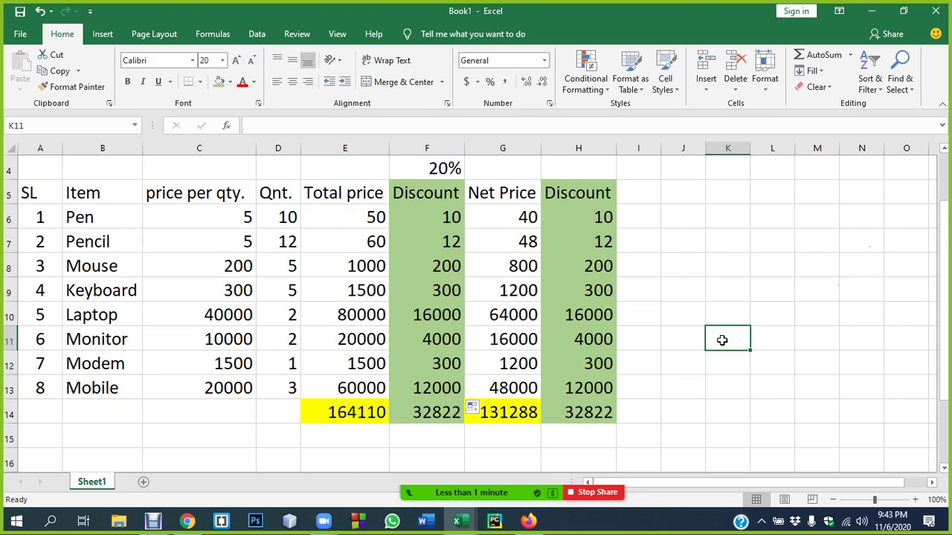
- Pick a cell below the table for the heading, clearing stray text and dismissing the upgrade prompt
scroll(230, 372, "down", 2)
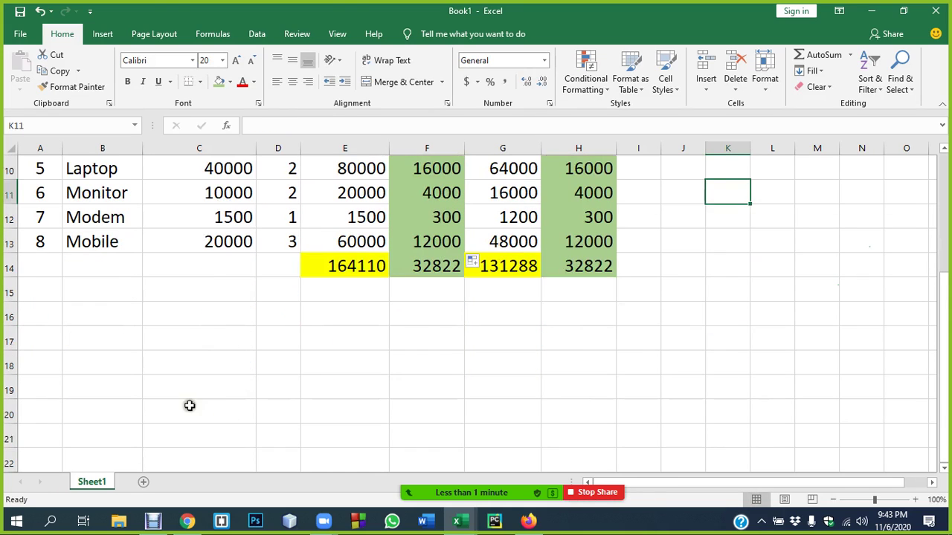
left_click(195, 316)
type("AB")
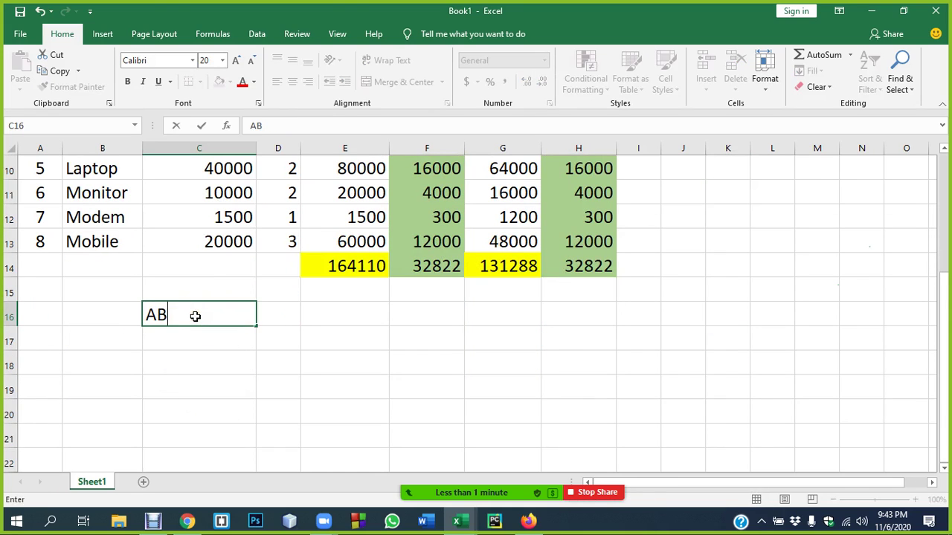
key("BackSpace")
key("BackSpace")
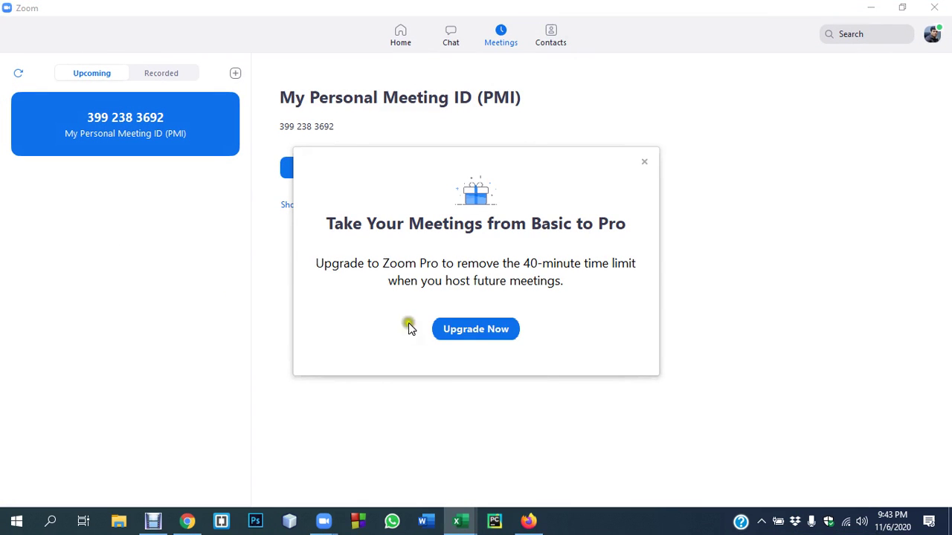
left_click(645, 164)
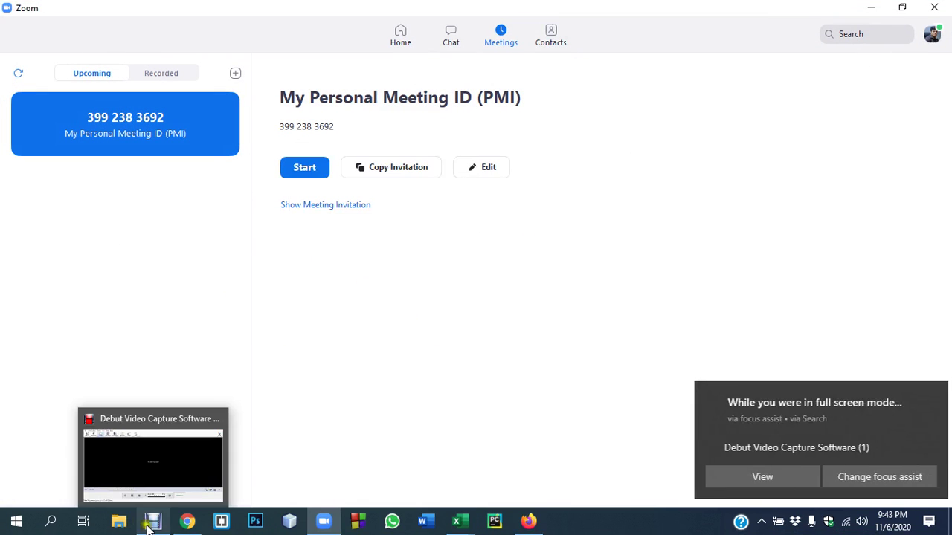
left_click(150, 518)
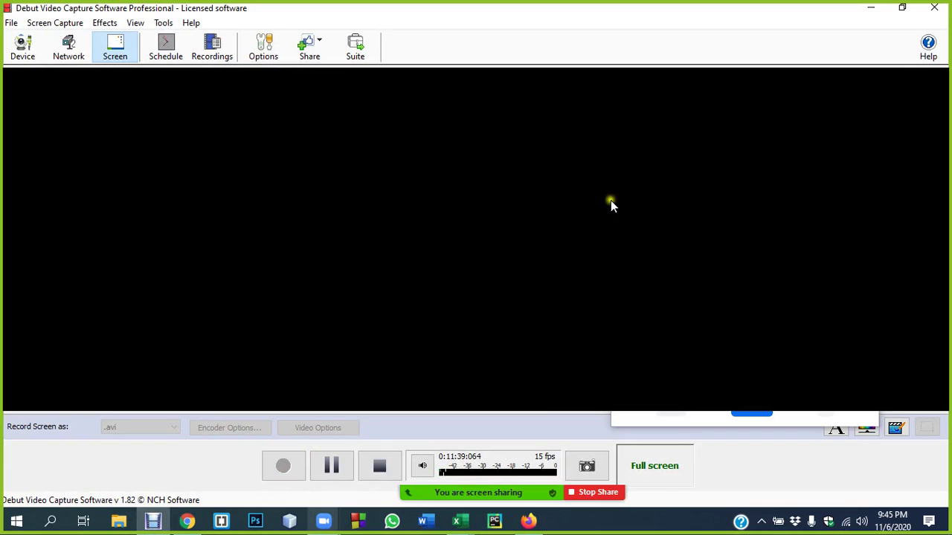
left_click(872, 9)
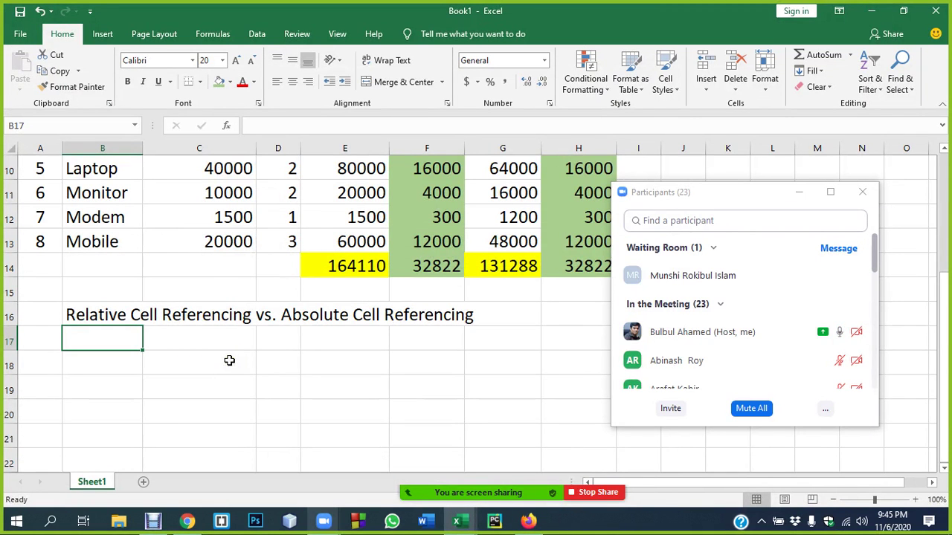
left_click(788, 275)
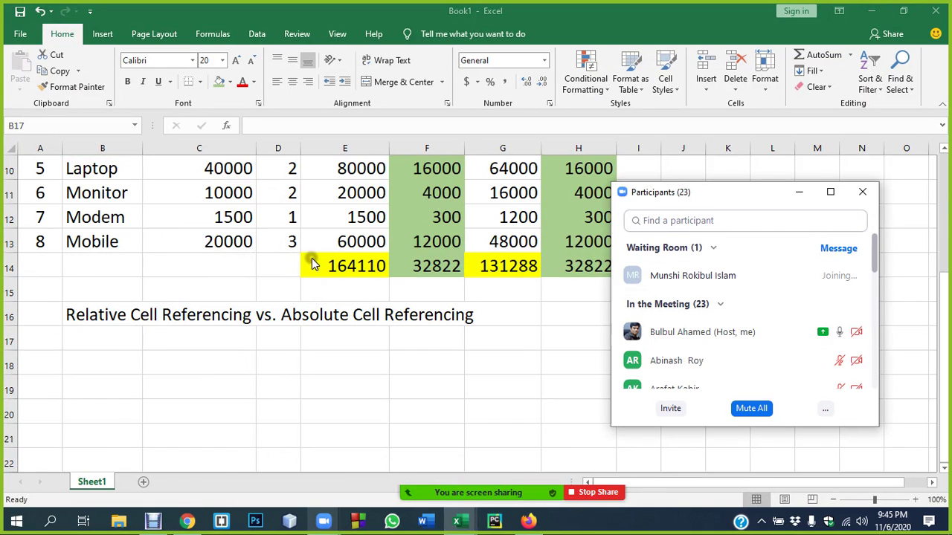
scroll(316, 256, "up", 3)
scroll(318, 250, "down", 3)
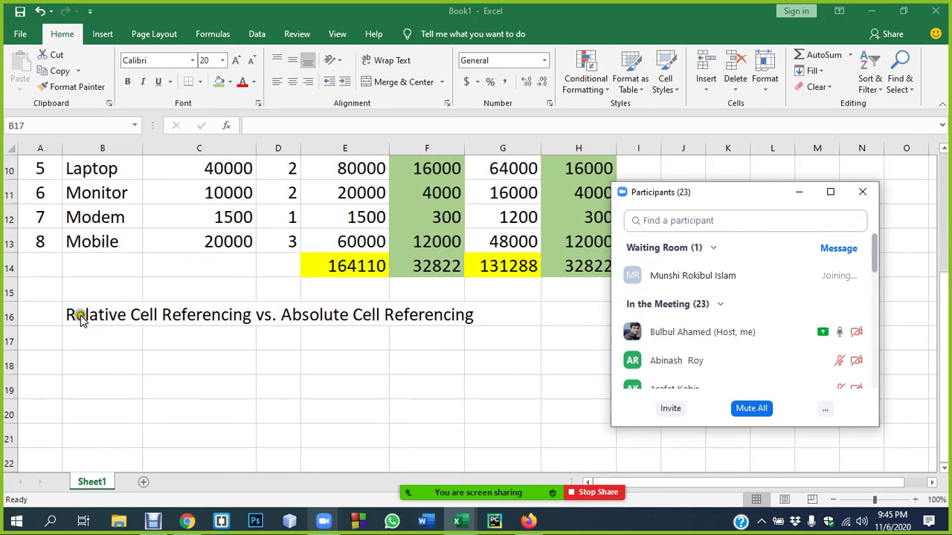
left_click(81, 317)
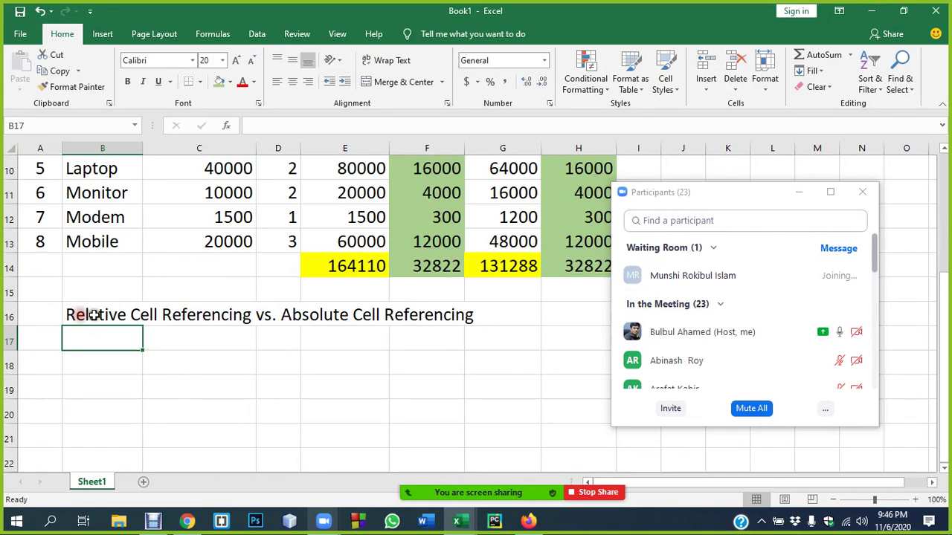
left_click(308, 316)
left_click(117, 315)
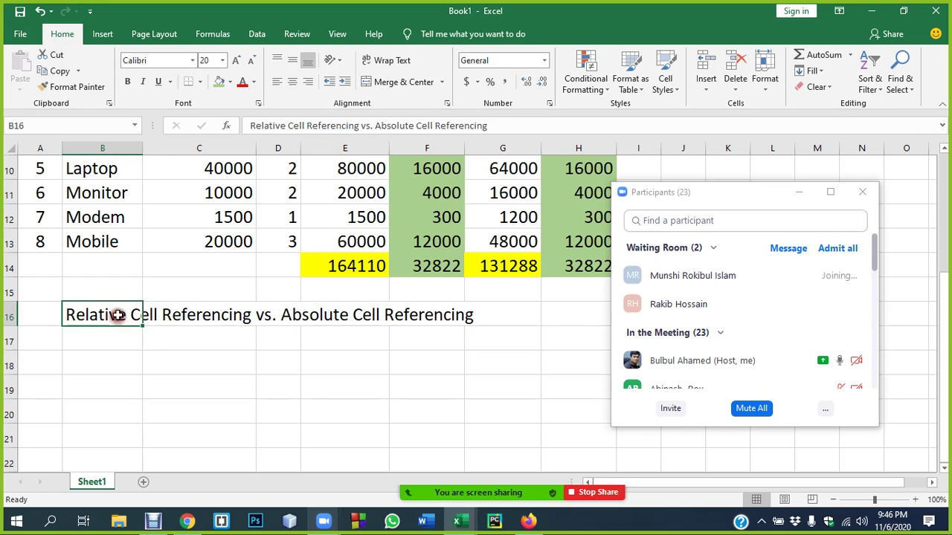
left_click(207, 241)
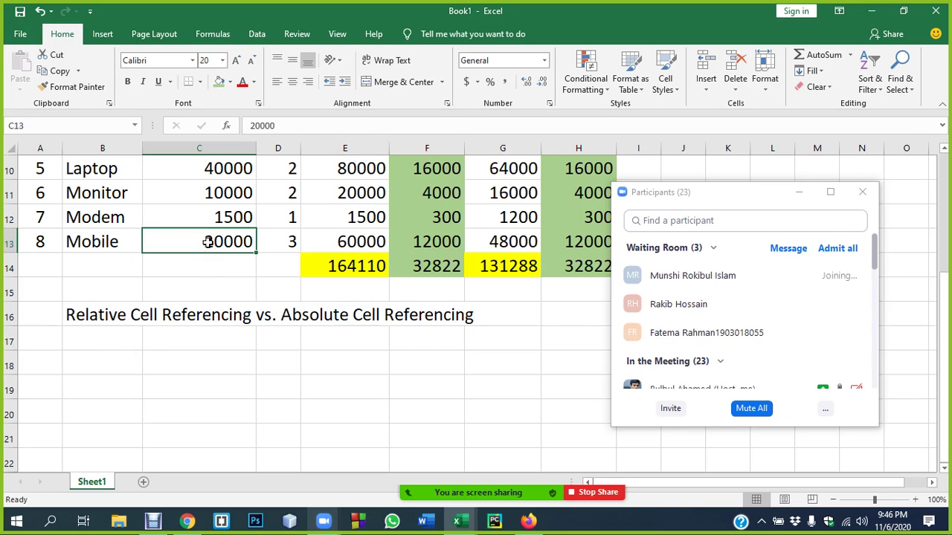
scroll(185, 265, "up", 3)
left_click(84, 291)
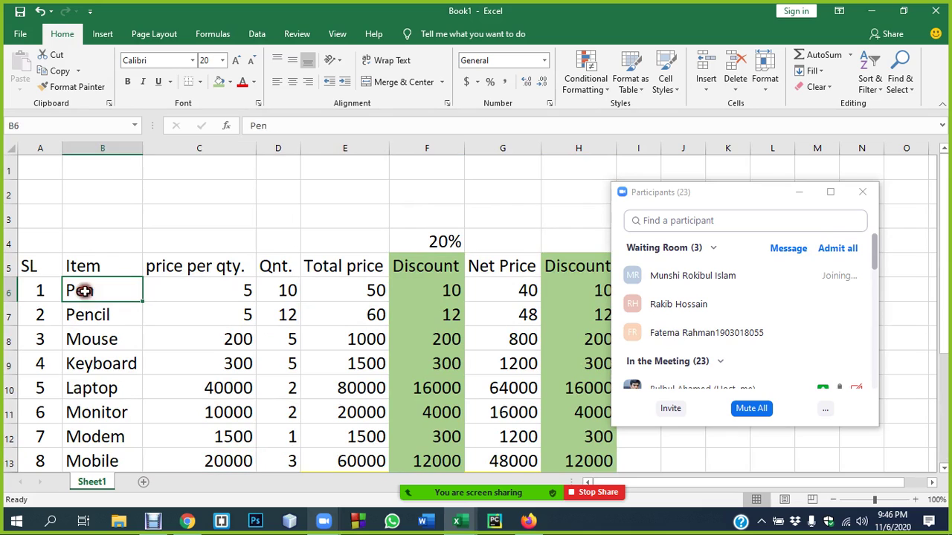
left_click(4, 126)
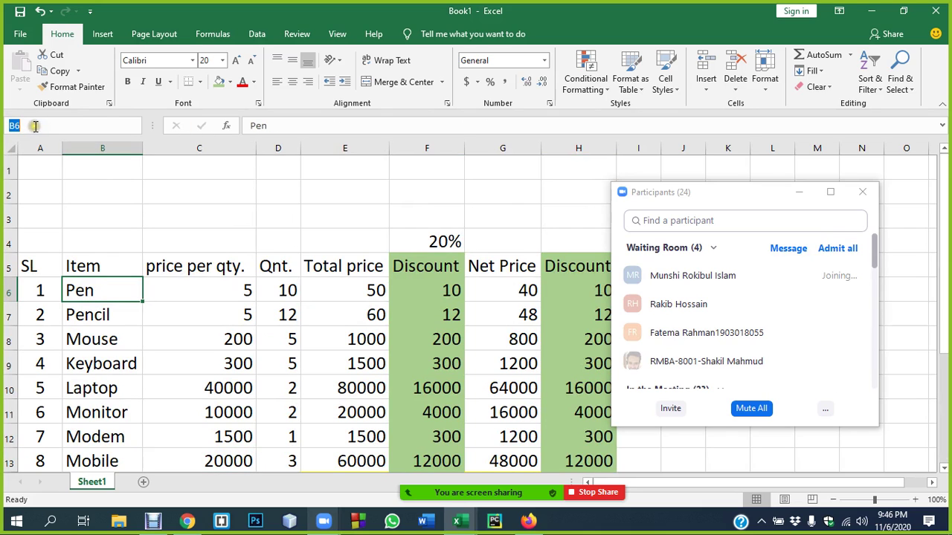
left_click(832, 249)
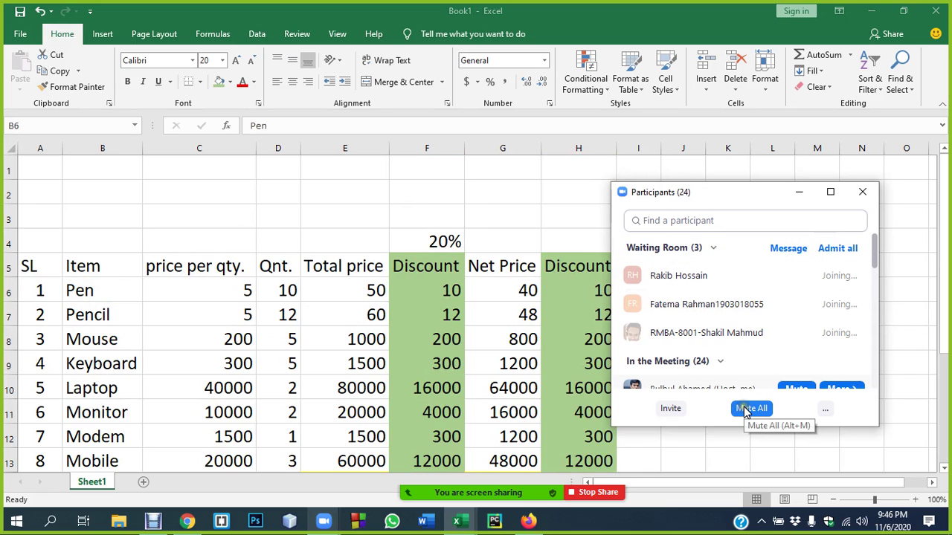
scroll(422, 313, "down", 3)
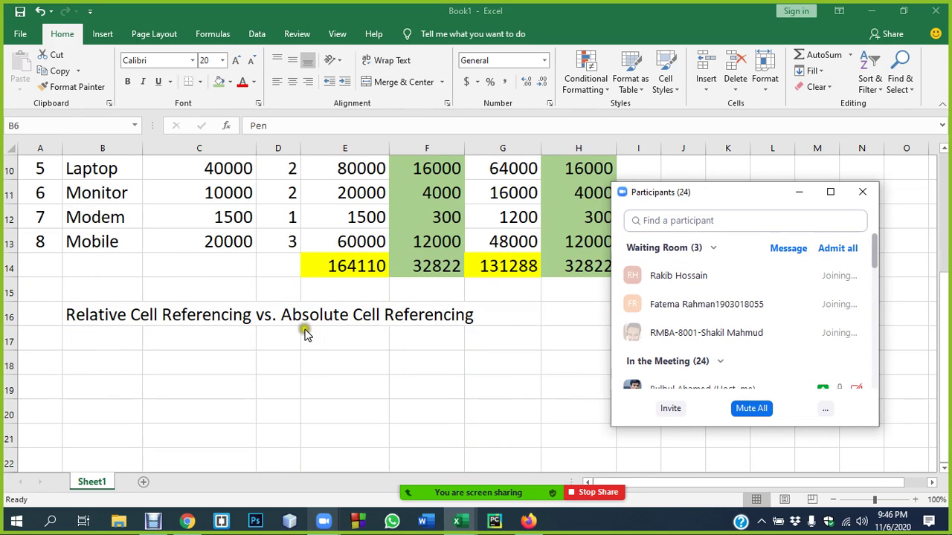
left_click(178, 355)
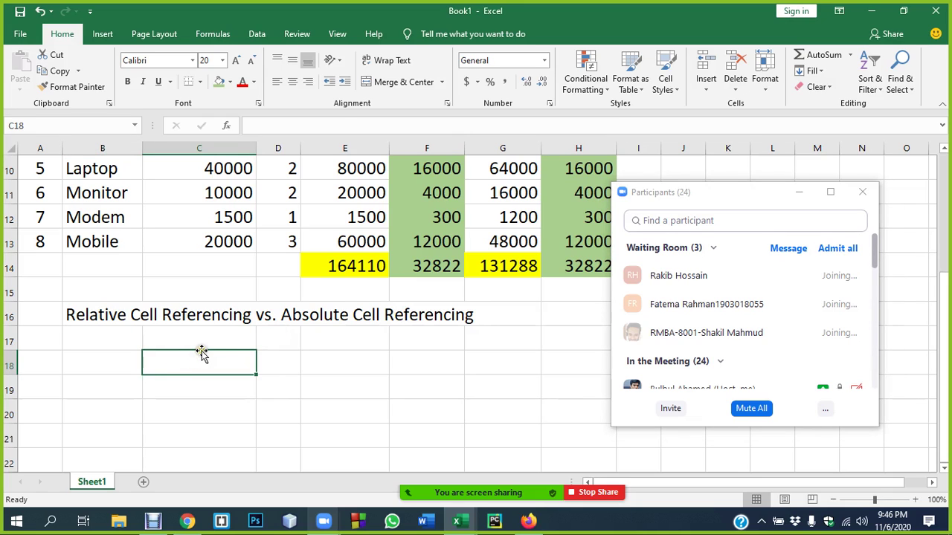
left_click(95, 367)
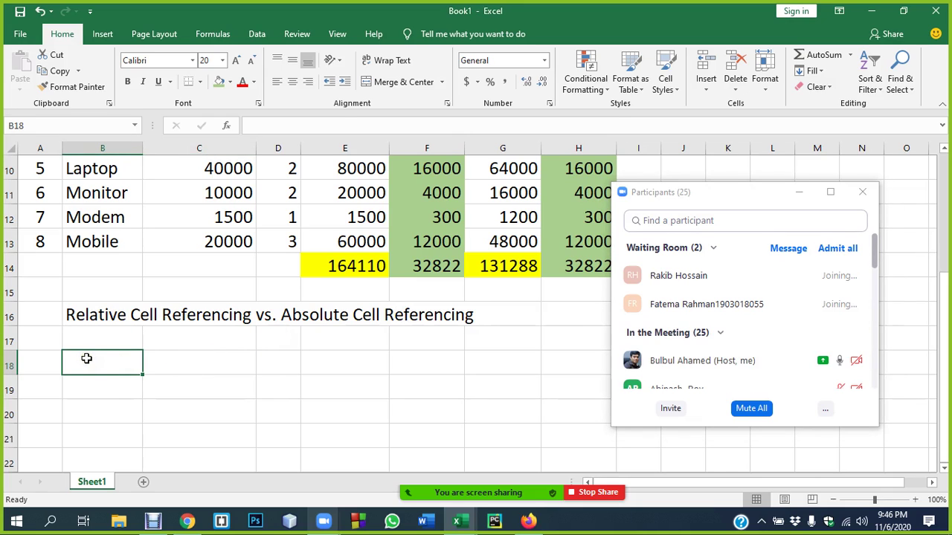
- Enter 200 in B18 and start the formula =B18 in C18
type("200")
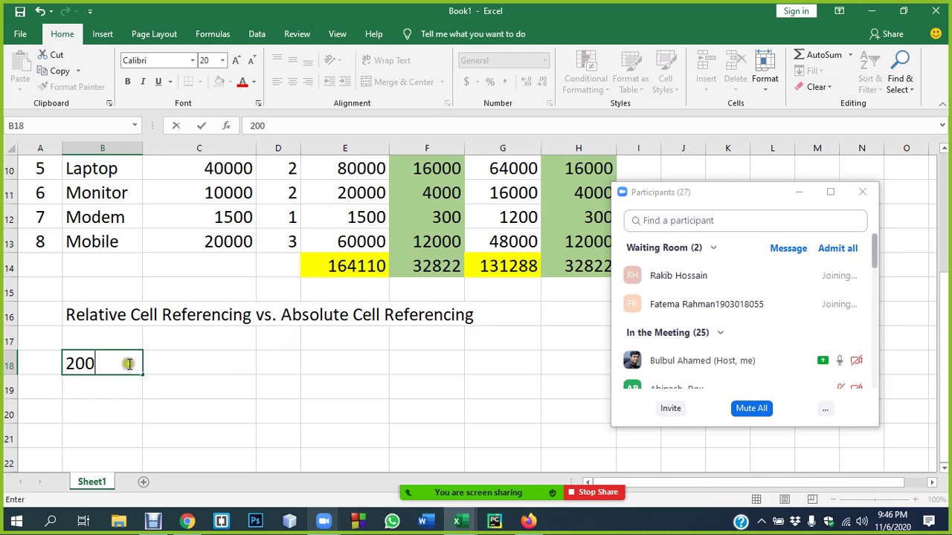
left_click(87, 363)
left_click(168, 363)
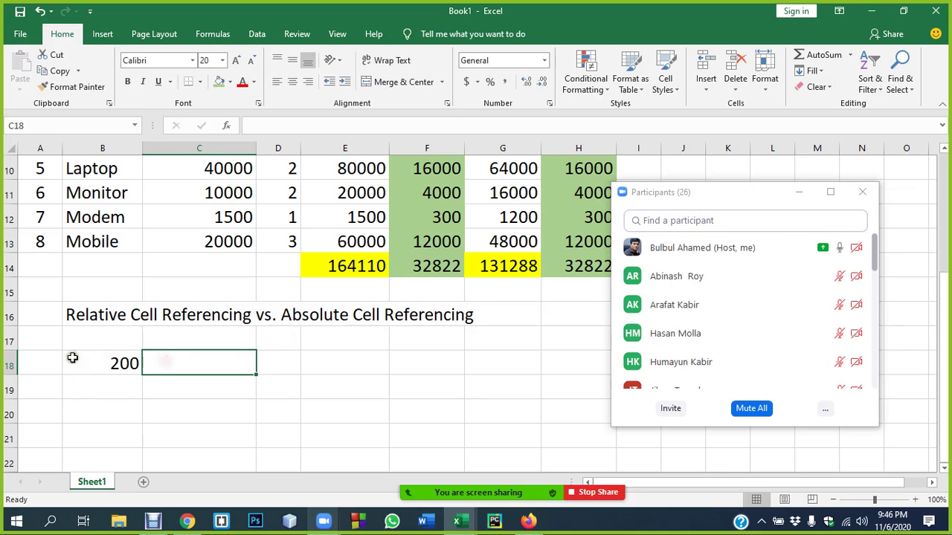
left_click(85, 362)
left_click(212, 363)
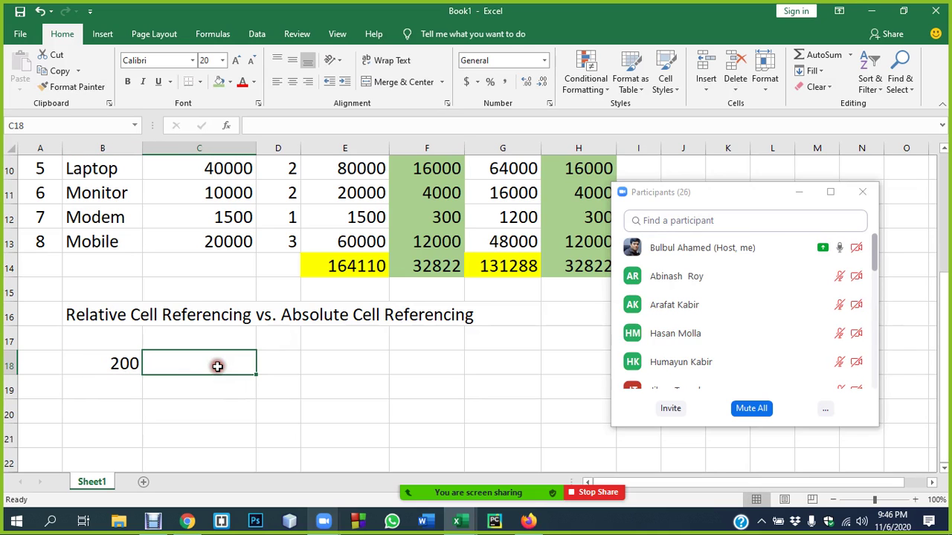
type("=")
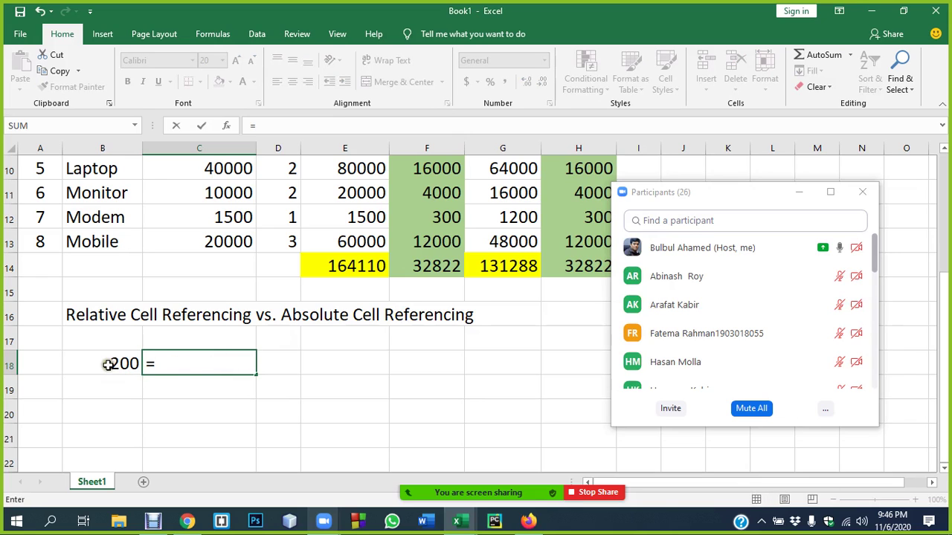
left_click(119, 362)
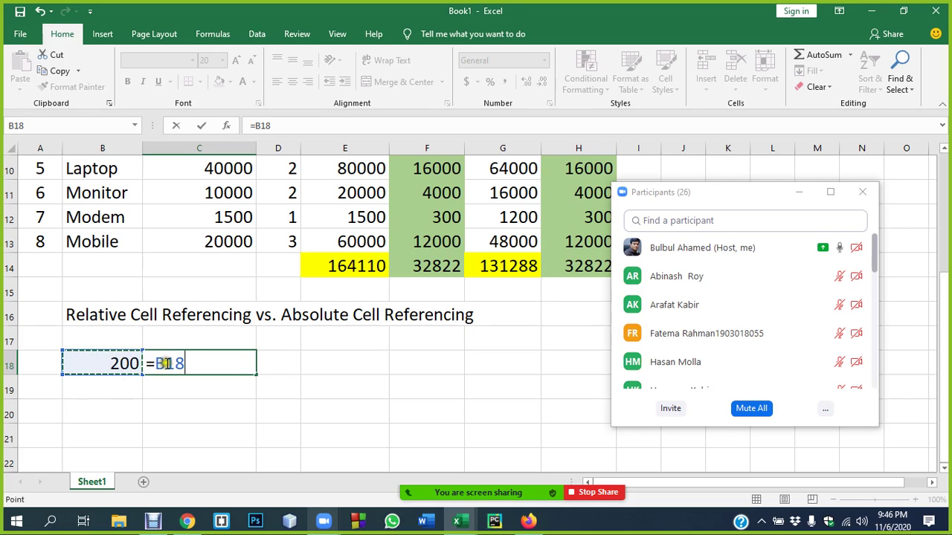
left_click(173, 361)
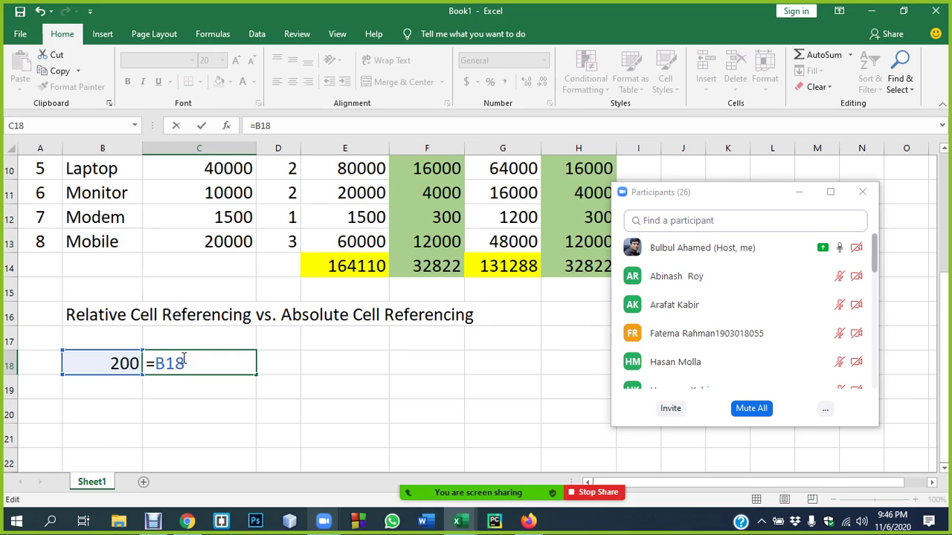
- Change C18's formula to the absolute reference =$B$18
key("ctrl+Return")
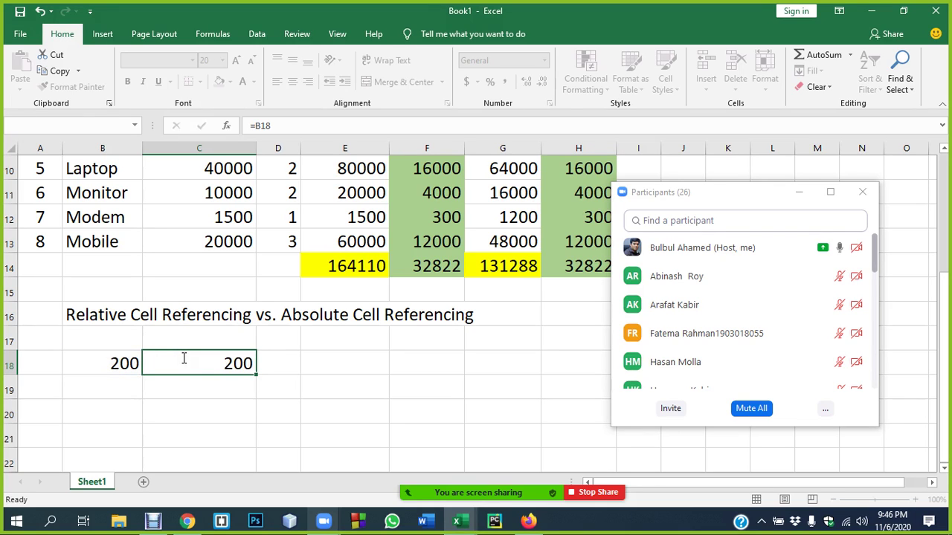
key("shift+F4")
left_click(481, 299)
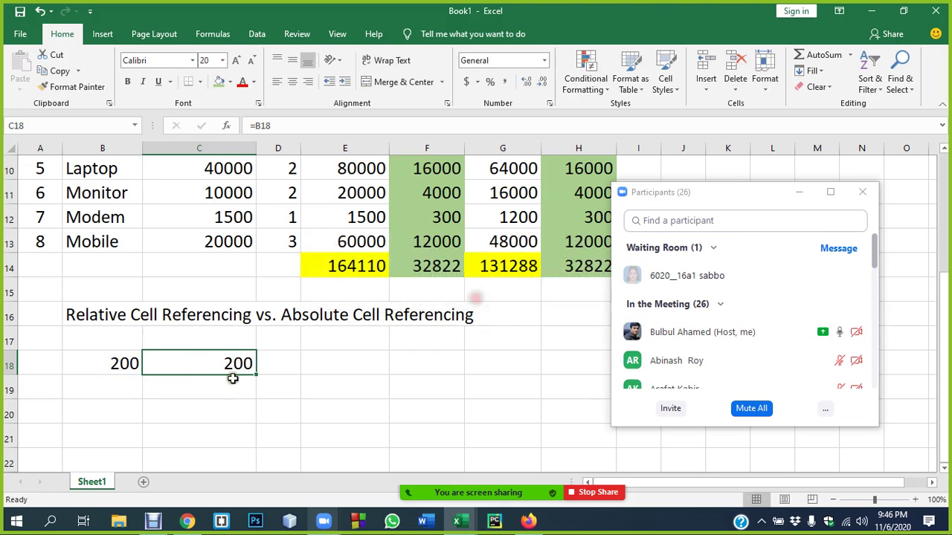
double_click(232, 363)
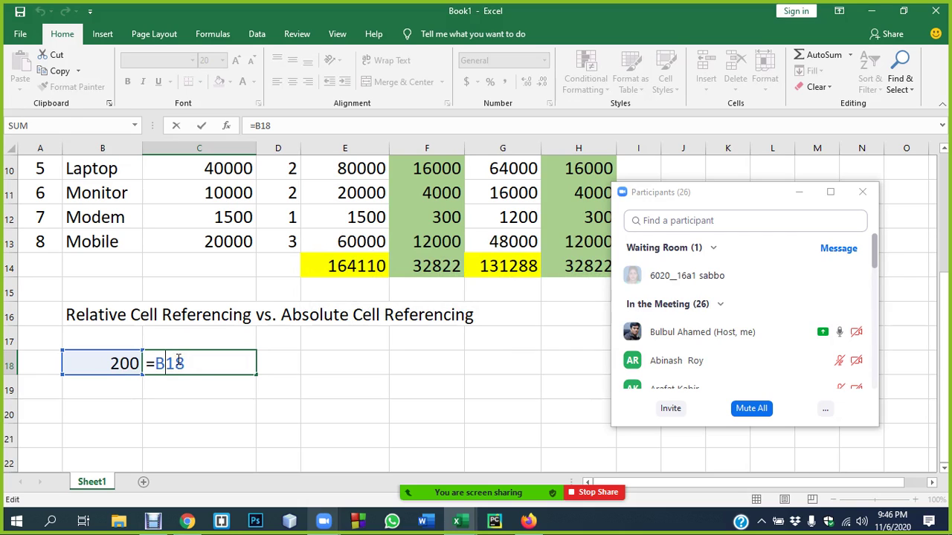
type("$")
left_click(155, 362)
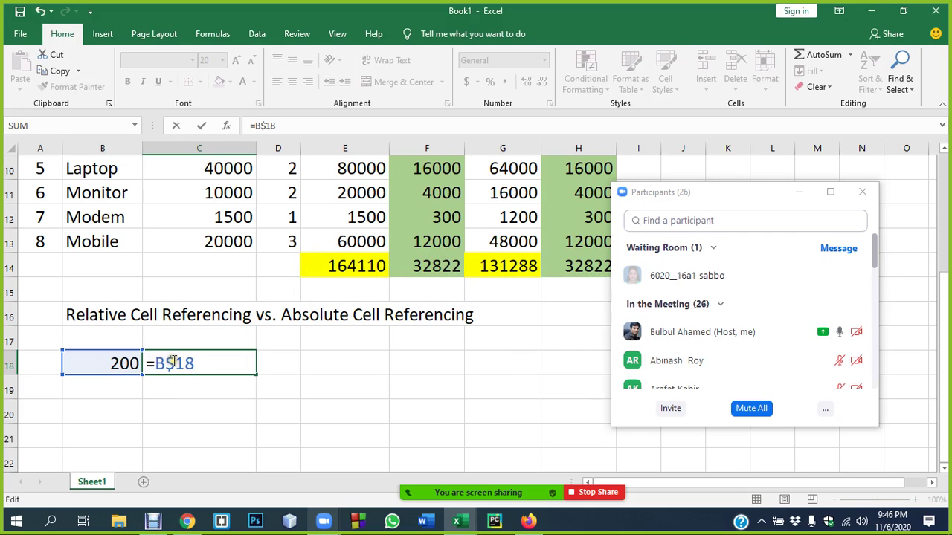
type("$")
key("Return")
- Reopen C18 to confirm =$B$18 displays 200, then admit the waiting meeting participants
left_click(223, 362)
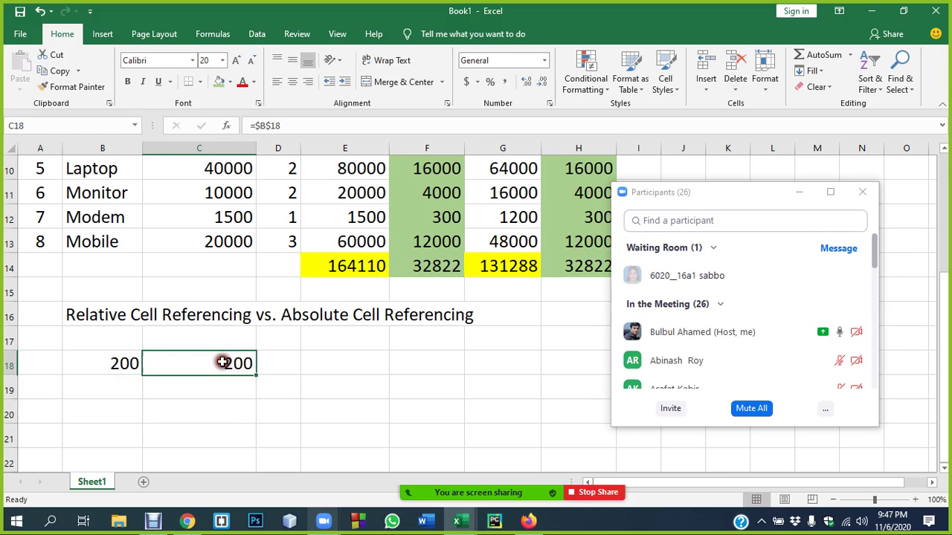
double_click(222, 362)
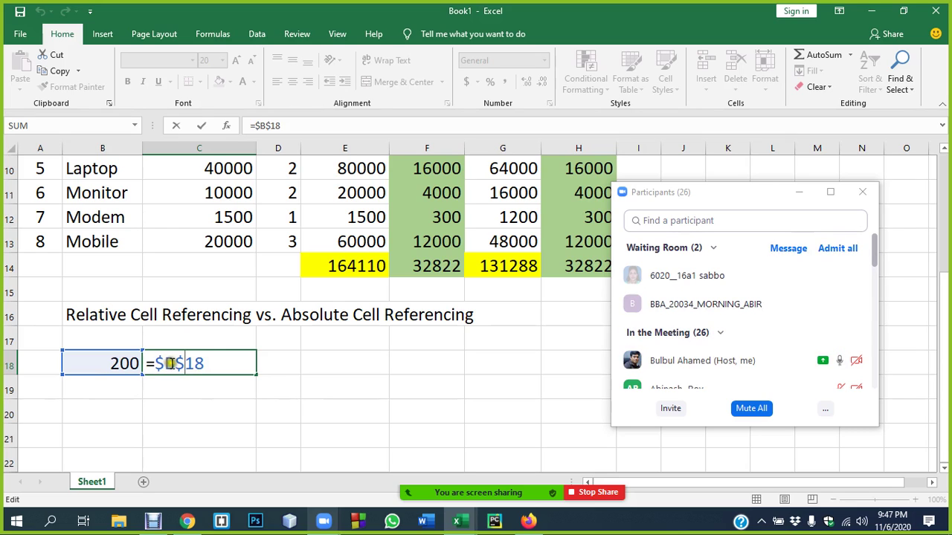
left_click(330, 373)
left_click(820, 253)
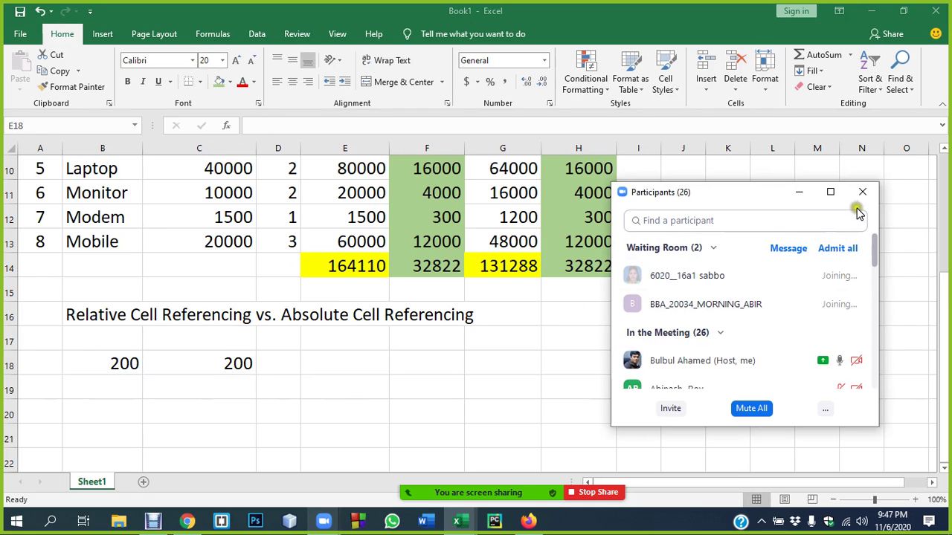
- Select the Item and price per qty. data in B5:C13 and open Recommended Charts
left_click_drag(741, 192, 776, 207)
left_click(345, 363)
scroll(282, 327, "up", 3)
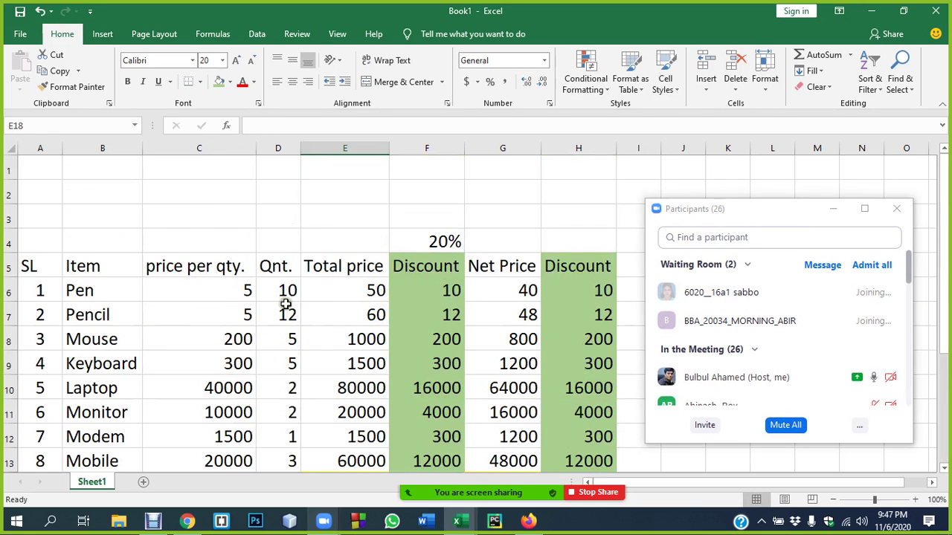
scroll(286, 303, "down", 1)
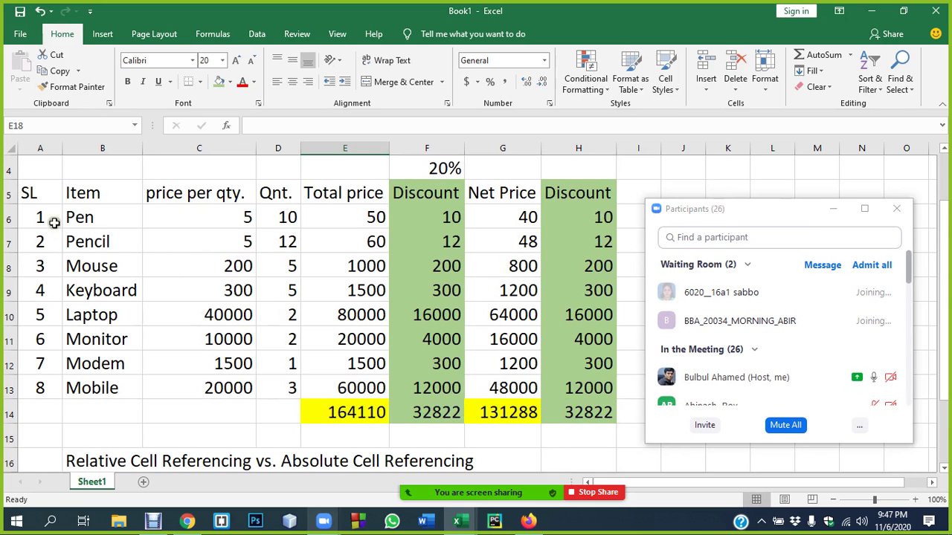
left_click_drag(64, 193, 220, 386)
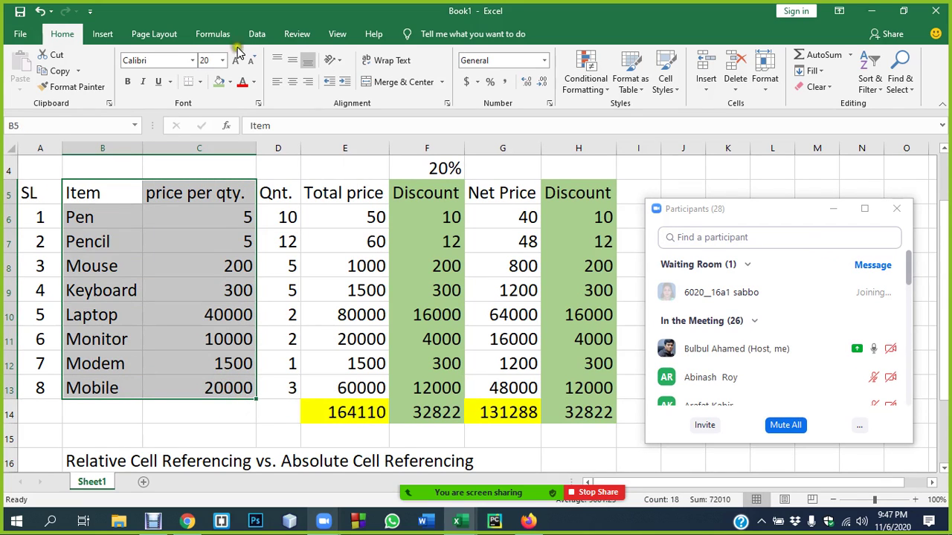
left_click(100, 34)
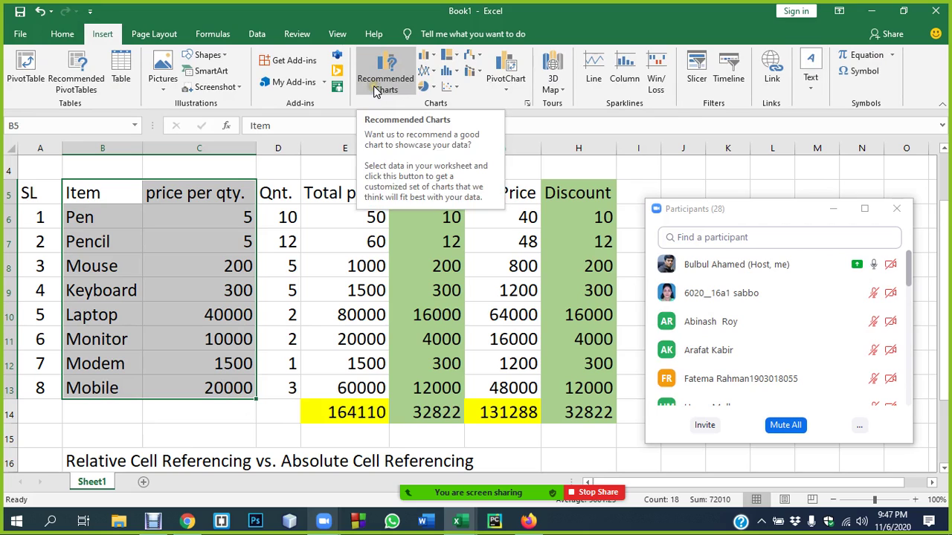
left_click(385, 71)
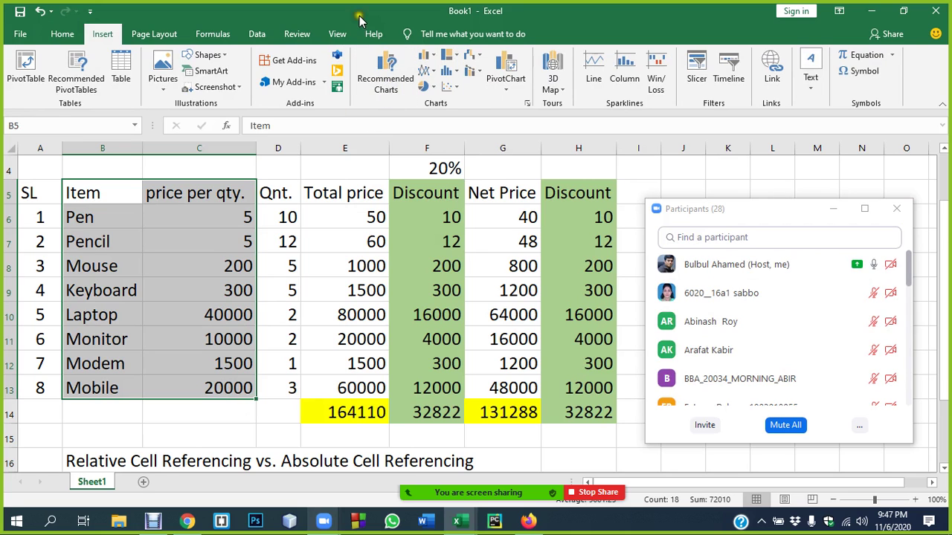
left_click(383, 87)
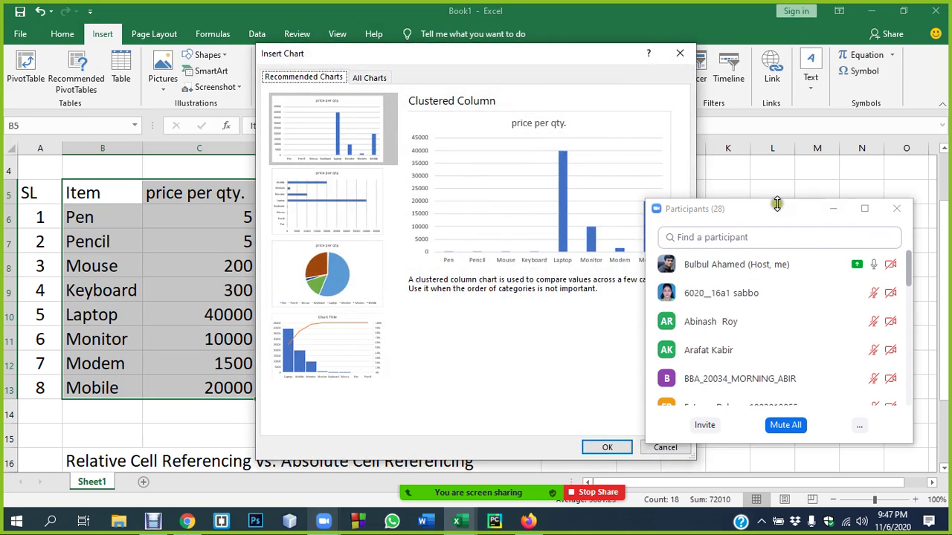
- Insert the first Clustered Column chart from All Charts for the eight items' prices
left_click_drag(779, 216, 889, 238)
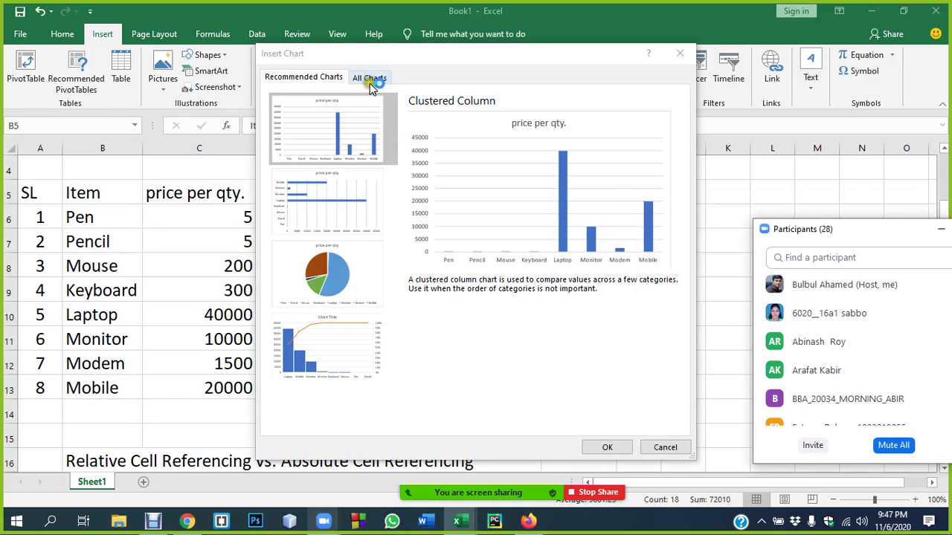
left_click(372, 80)
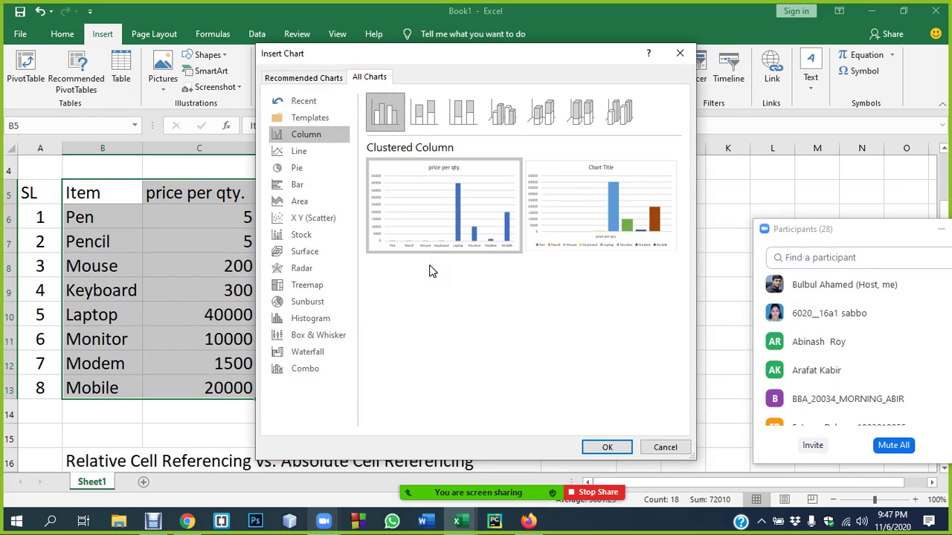
mouse_move(453, 207)
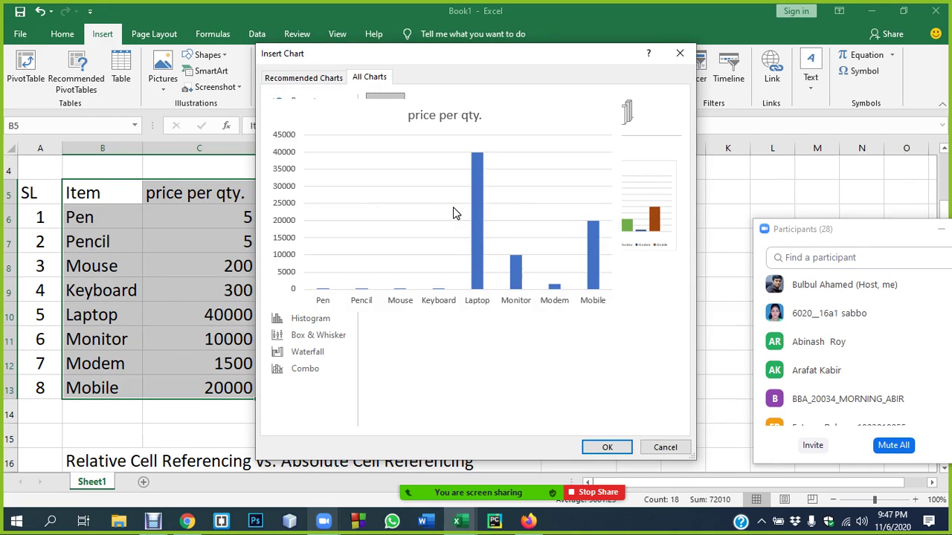
mouse_move(627, 215)
mouse_move(412, 212)
left_click(409, 233)
left_click(598, 446)
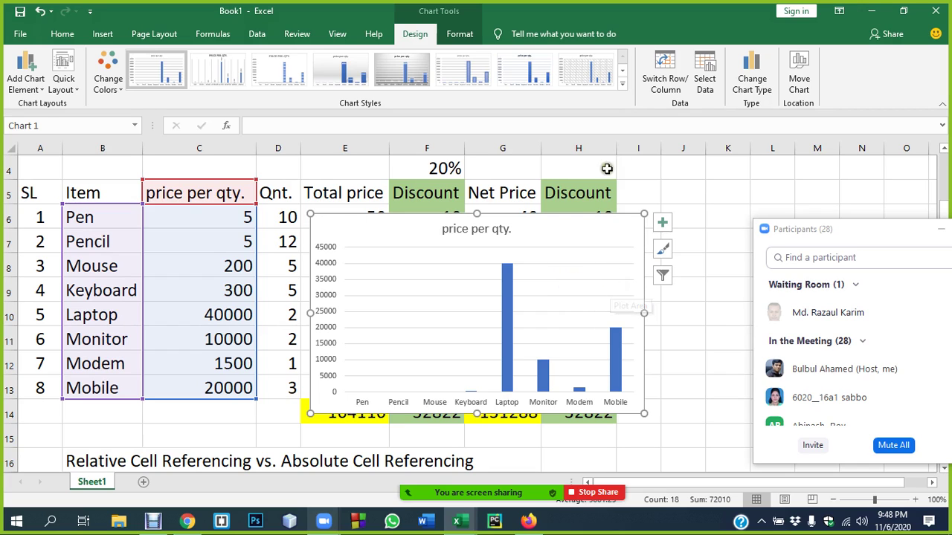
- Review the chart's absolute data range in Select Data, then close it unchanged
left_click(704, 78)
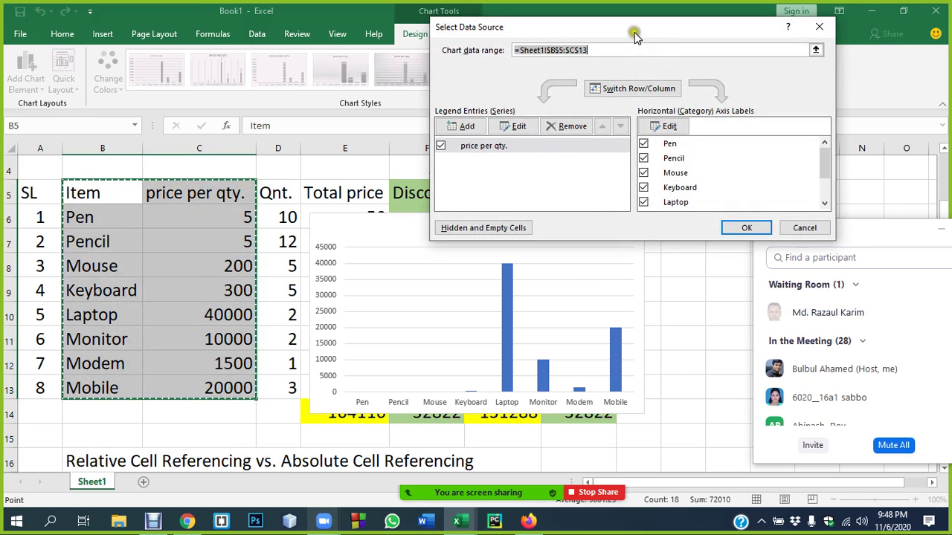
left_click(547, 50)
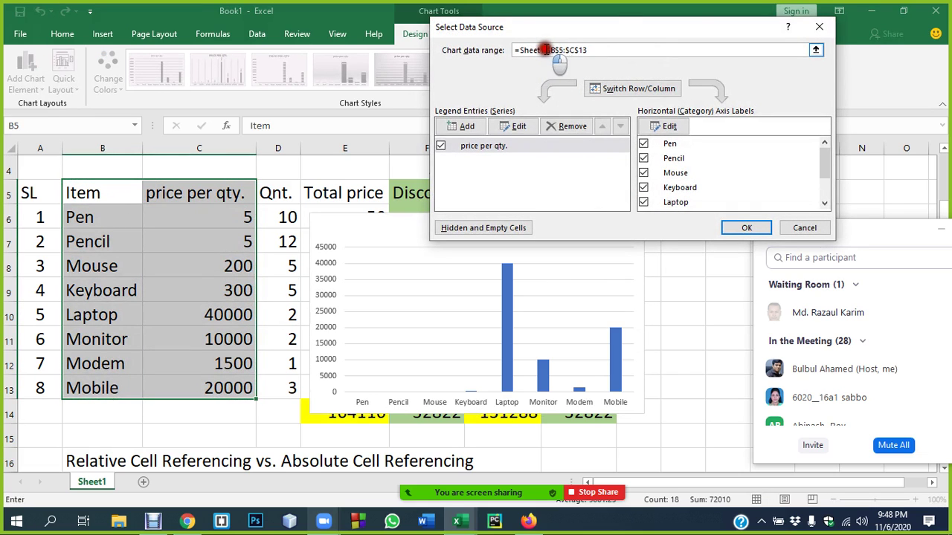
left_click(556, 50)
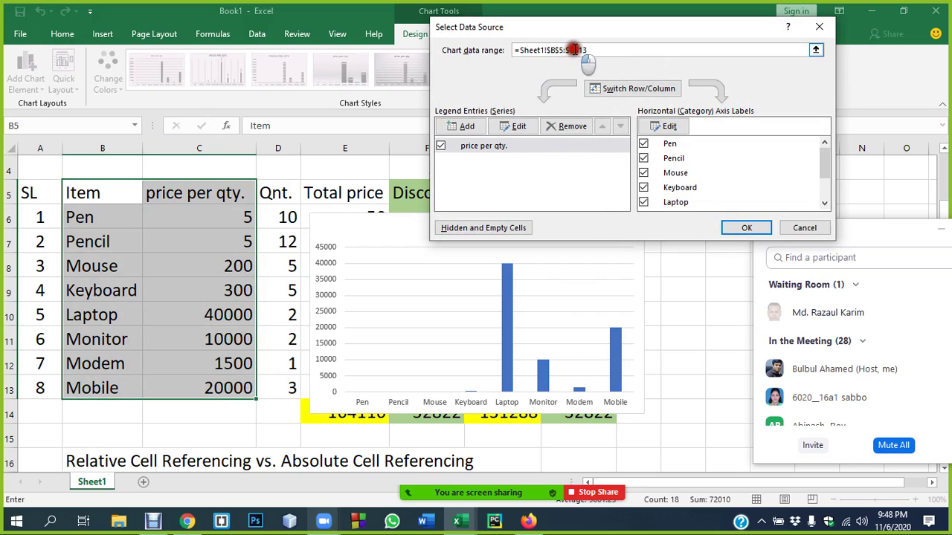
left_click(566, 49)
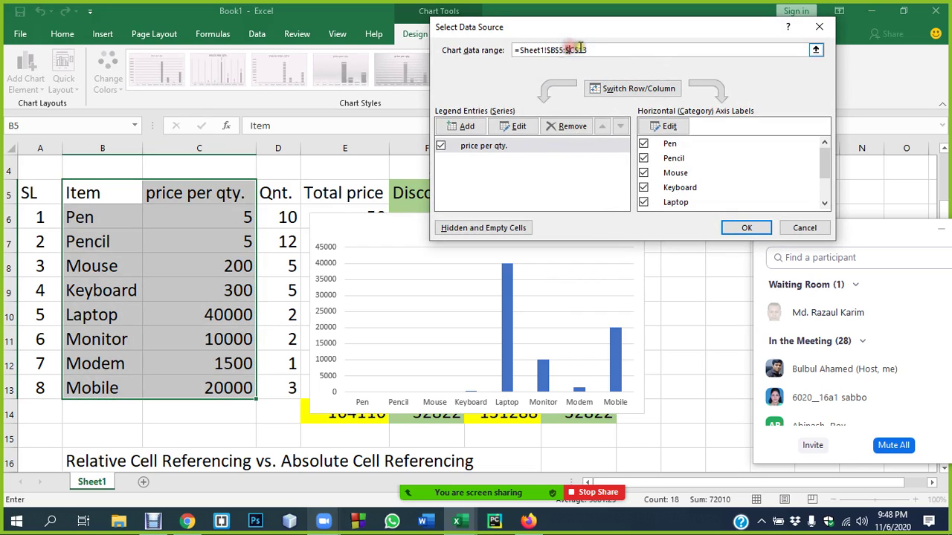
left_click(567, 49)
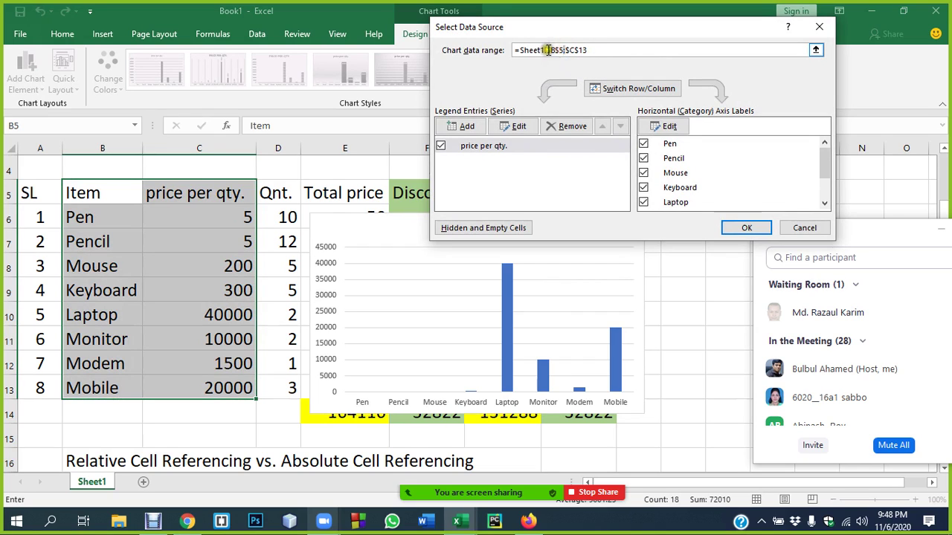
left_click(548, 49)
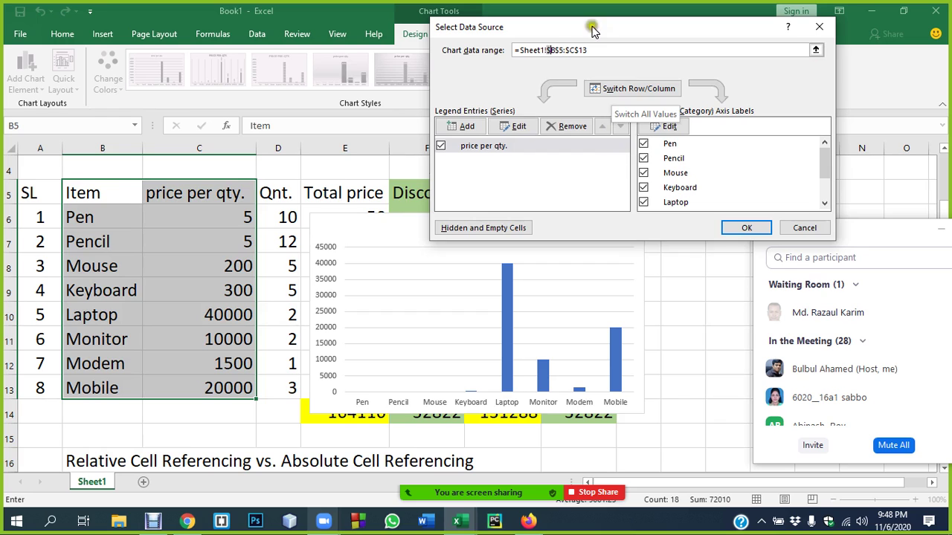
left_click(818, 27)
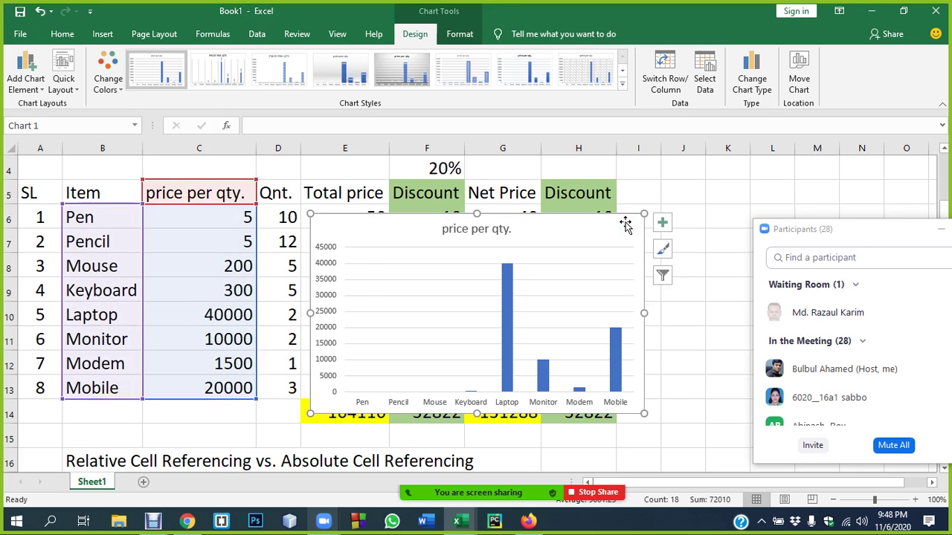
- Delete the chart, minimise the Book1 and attendance workbooks, and close the Zoom participants panel
key("Delete")
left_click(669, 217)
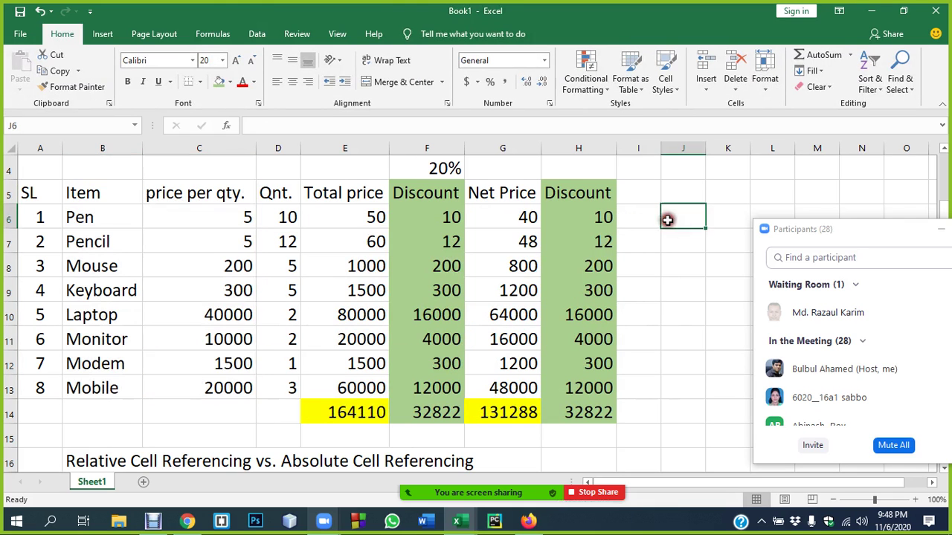
left_click(873, 10)
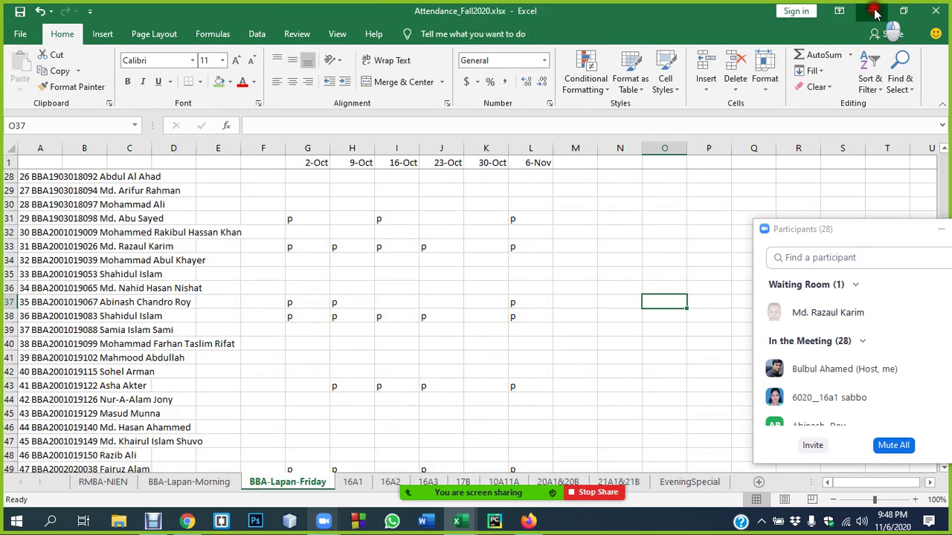
left_click(874, 12)
left_click_drag(892, 227, 659, 227)
left_click(771, 223)
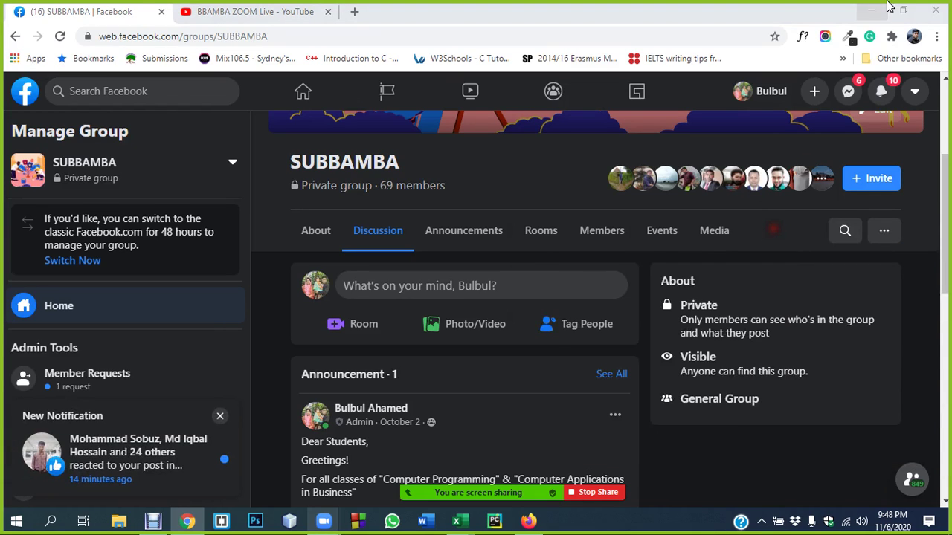
- Minimise Chrome and select Microsoft Excel.doc in the BBAMBA folder
left_click(871, 11)
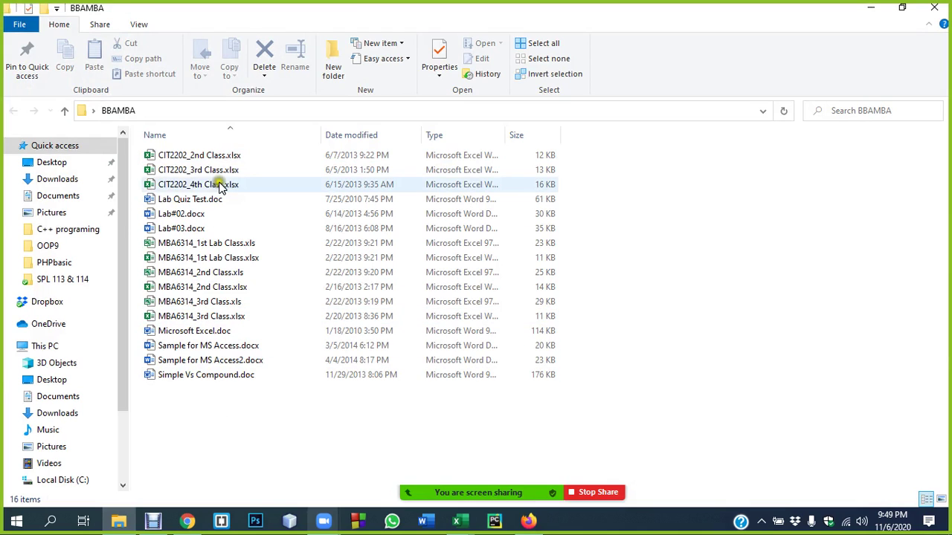
left_click(184, 332)
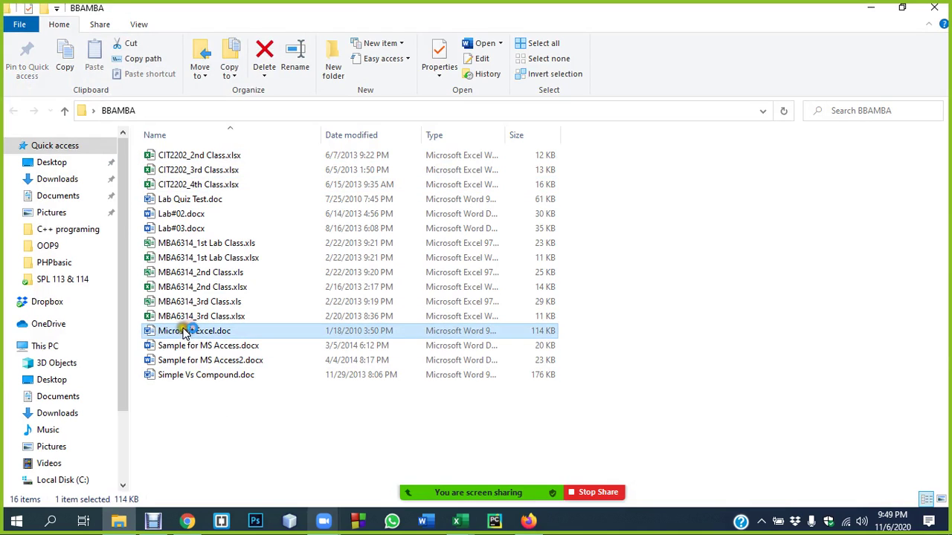
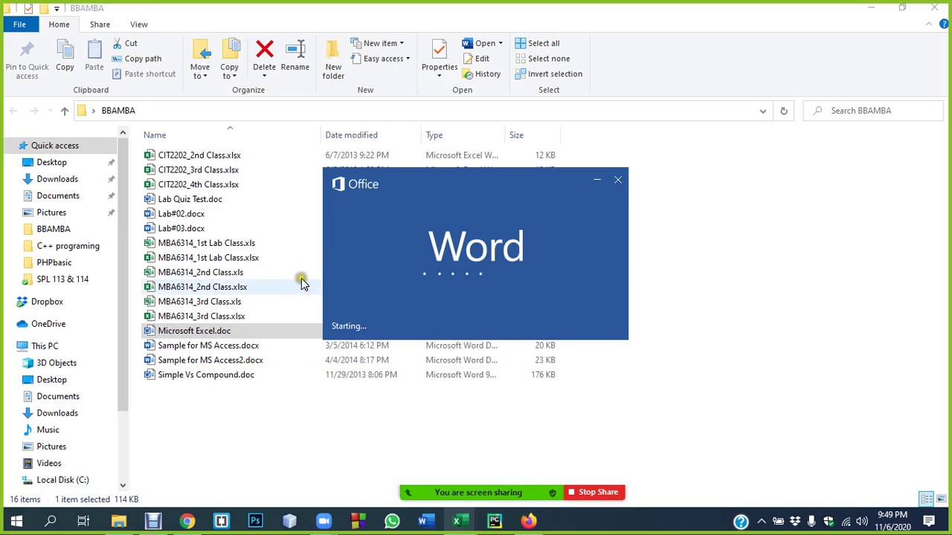
- Bring the Book1 workbook to the front from Excel's taskbar previews
left_click(458, 523)
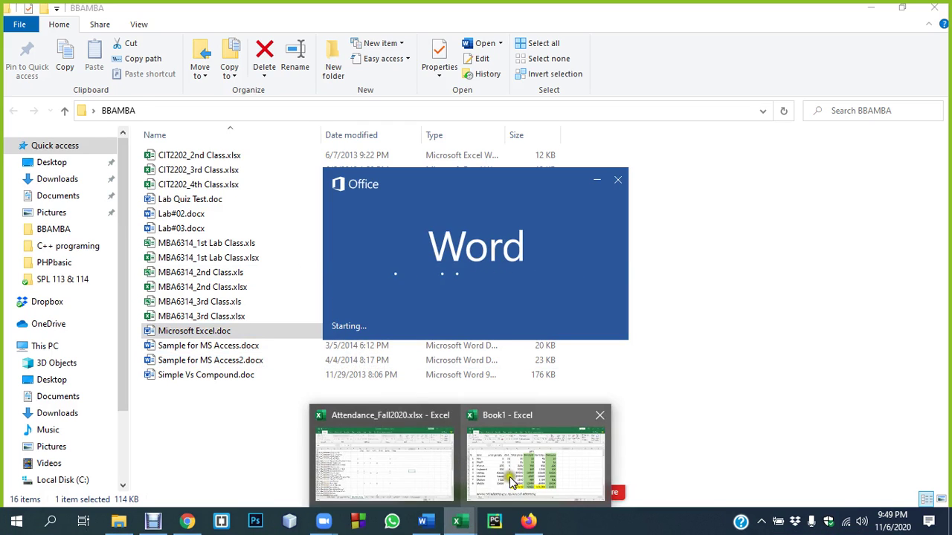
left_click(510, 480)
- Enter ### into cell J5 beside the price table so it shows ####
left_click(645, 265)
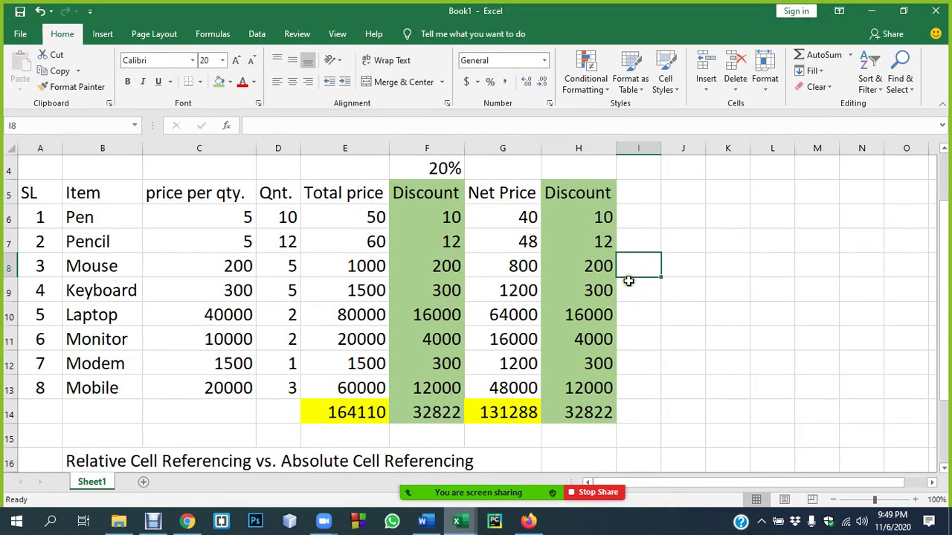
scroll(367, 325, "down", 3)
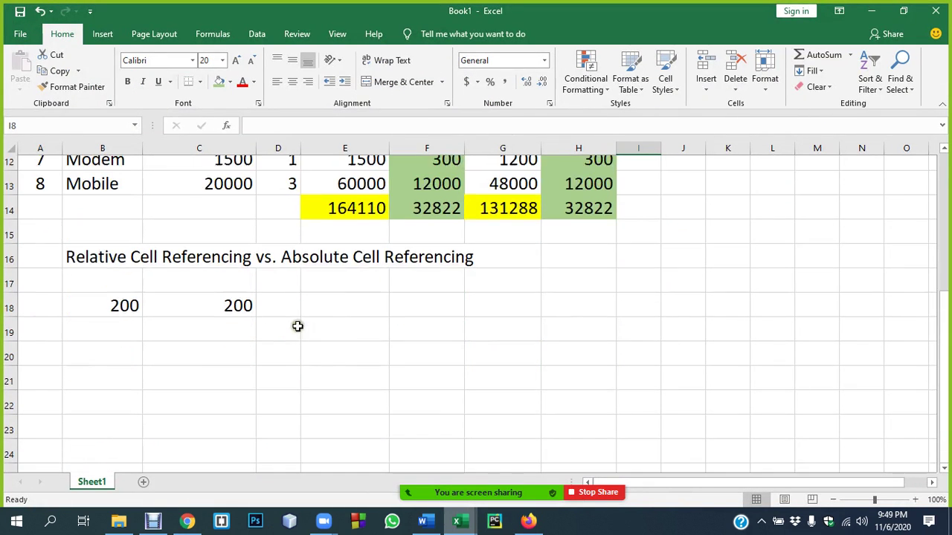
scroll(298, 324, "up", 4)
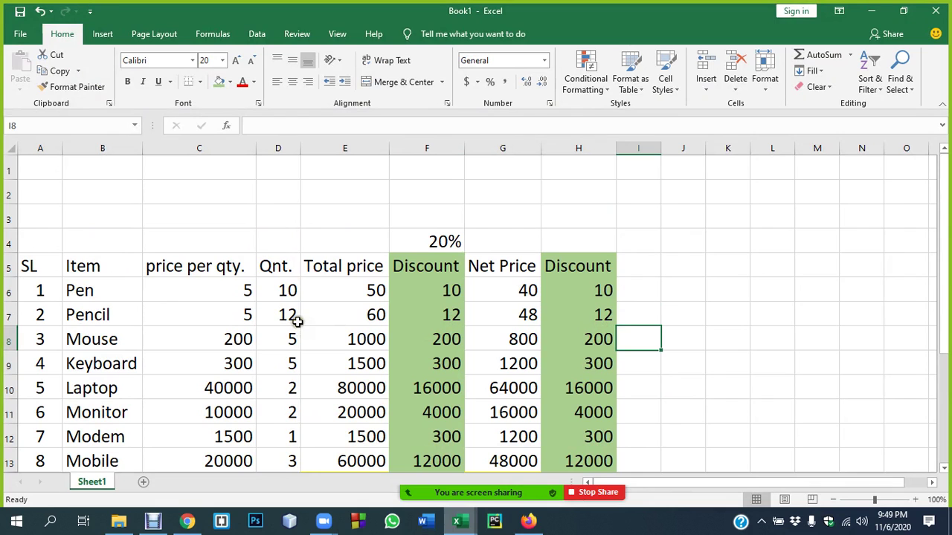
scroll(298, 316, "down", 2)
scroll(327, 315, "up", 2)
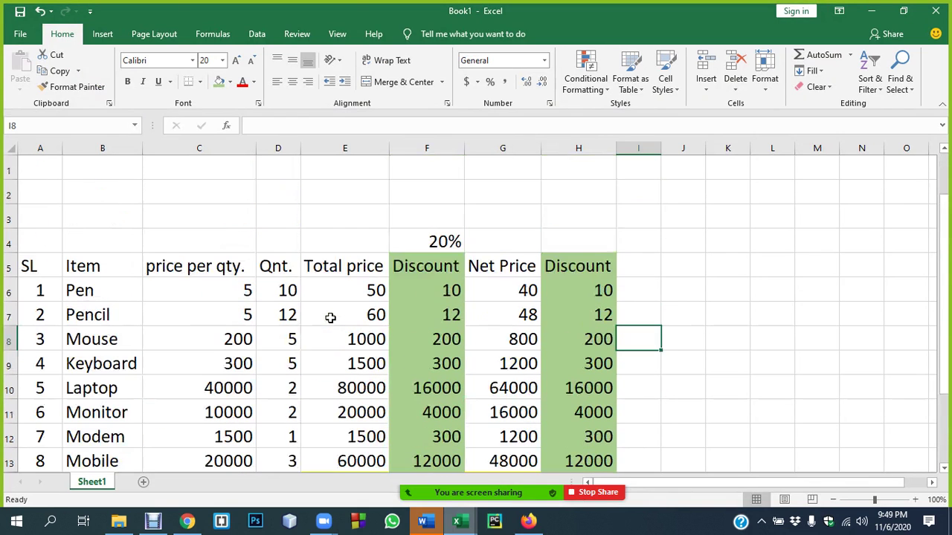
left_click(695, 269)
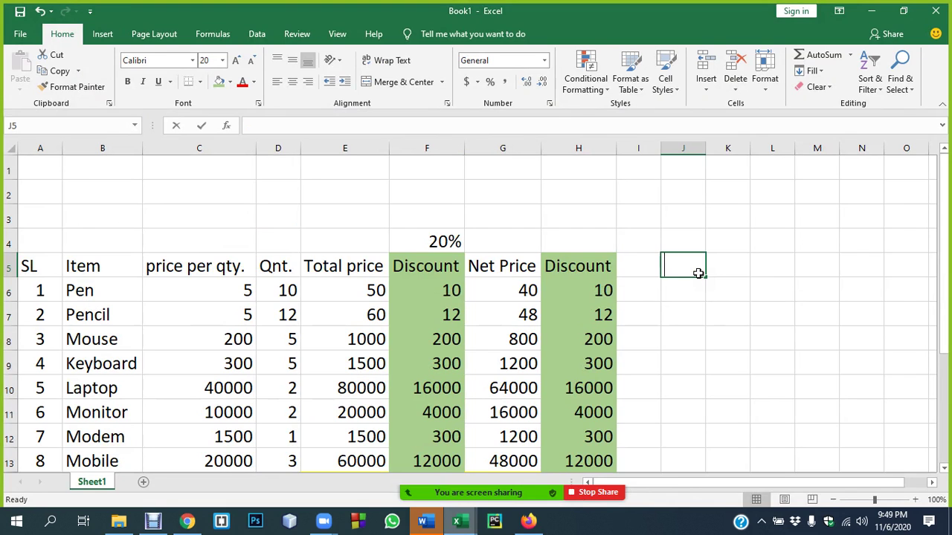
type("####")
left_click(727, 334)
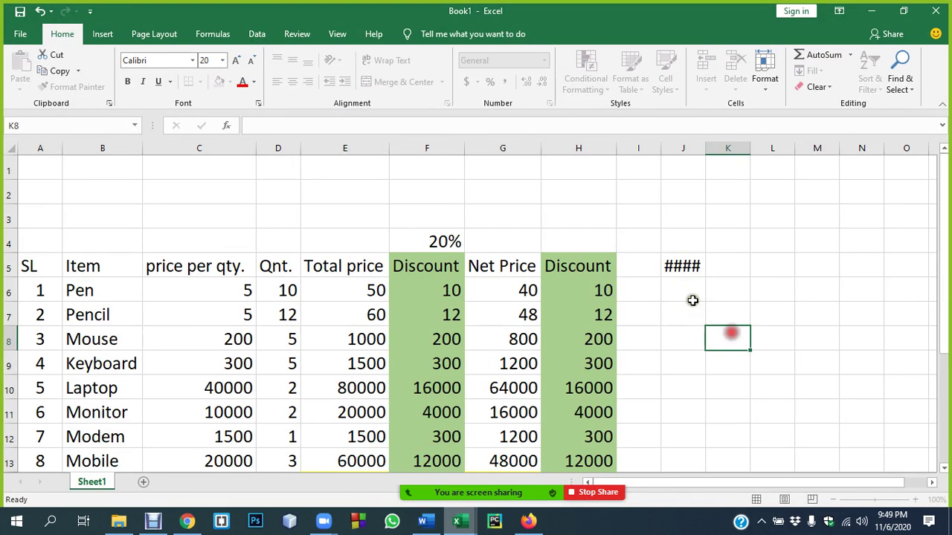
- Recheck J5's #### entry, then select the Laptop price 40000 in C10
left_click(689, 269)
scroll(399, 296, "down", 2)
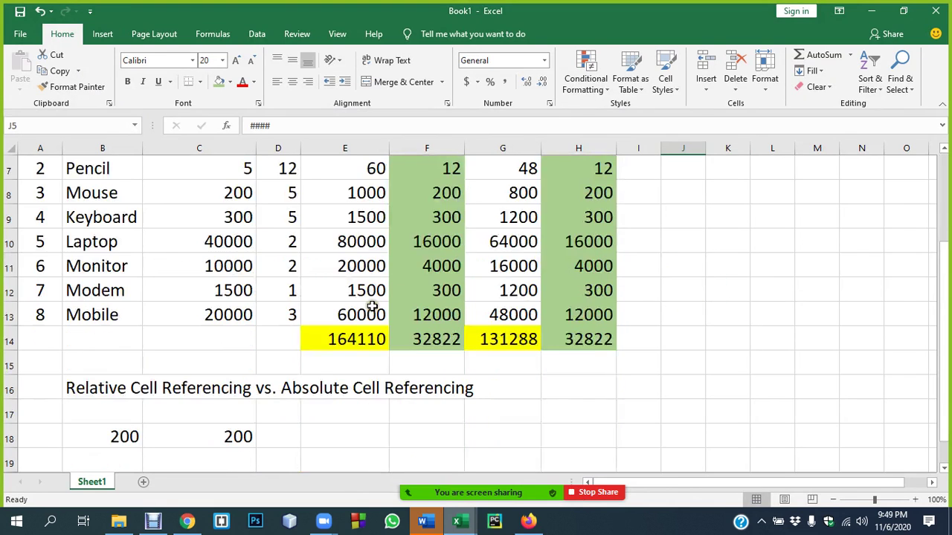
left_click(215, 244)
scroll(236, 238, "up", 1)
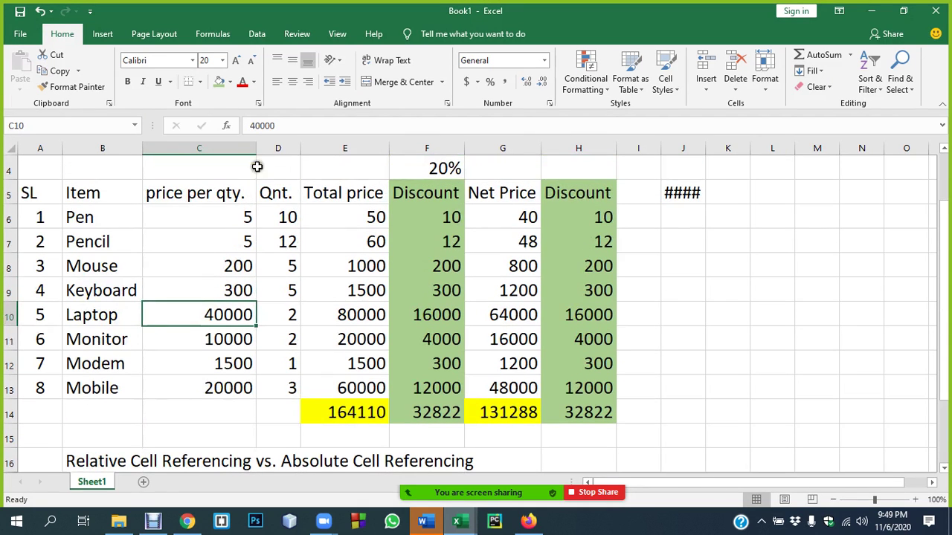
left_click_drag(256, 149, 186, 153)
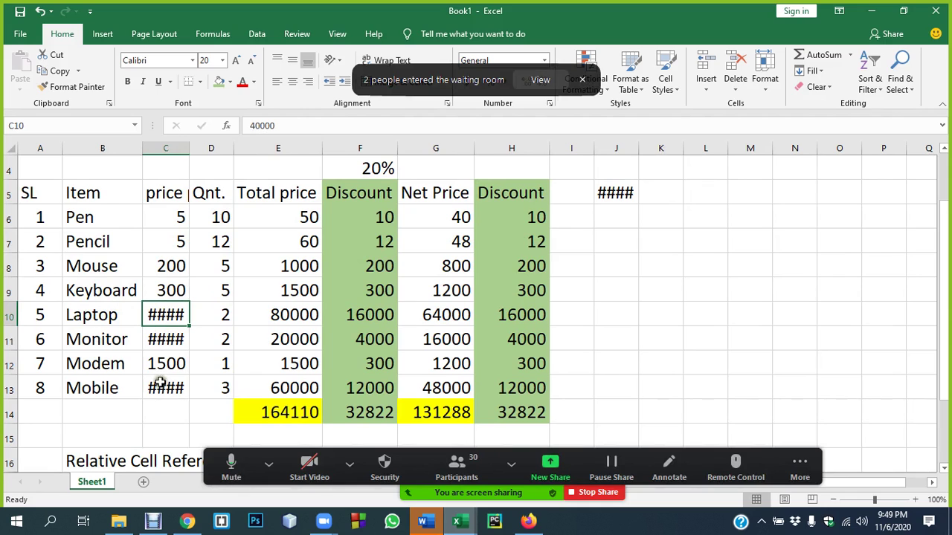
left_click(537, 80)
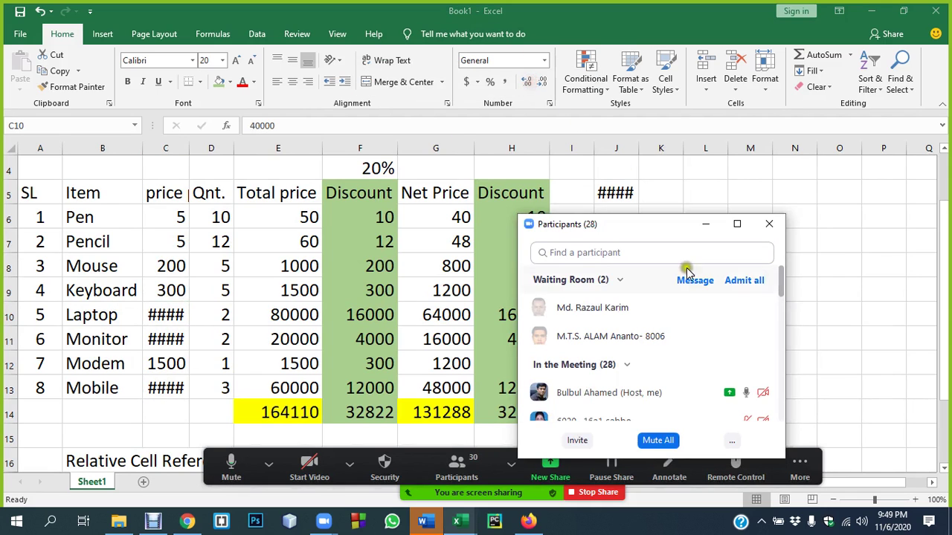
left_click(743, 281)
left_click(768, 224)
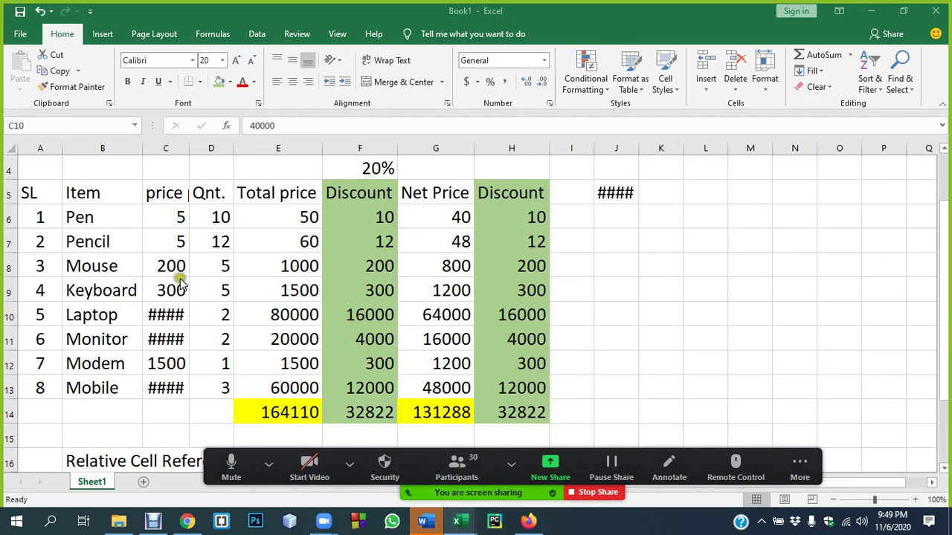
left_click(165, 312)
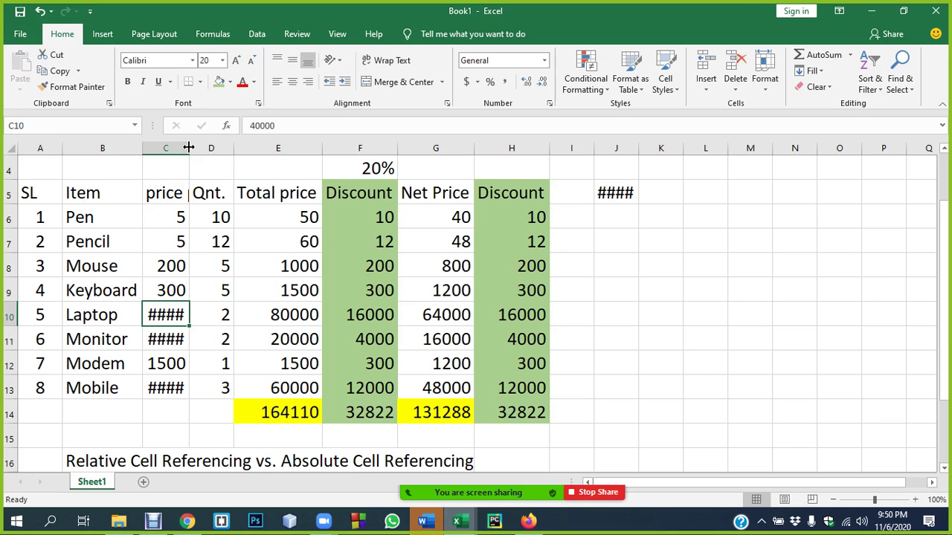
double_click(189, 148)
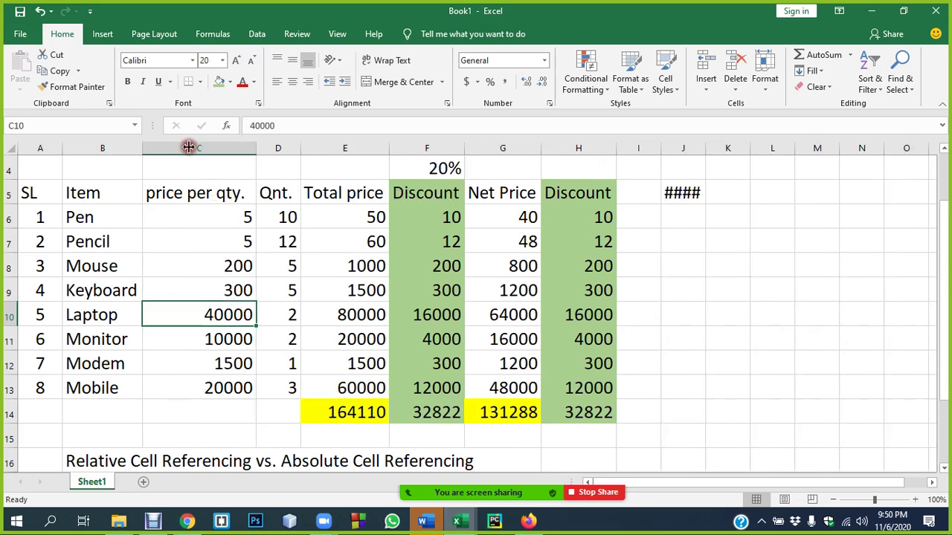
left_click(685, 193)
- Submit both password prompts for Microsoft Excel.doc and dismiss the incorrect-password alert
left_click(423, 522)
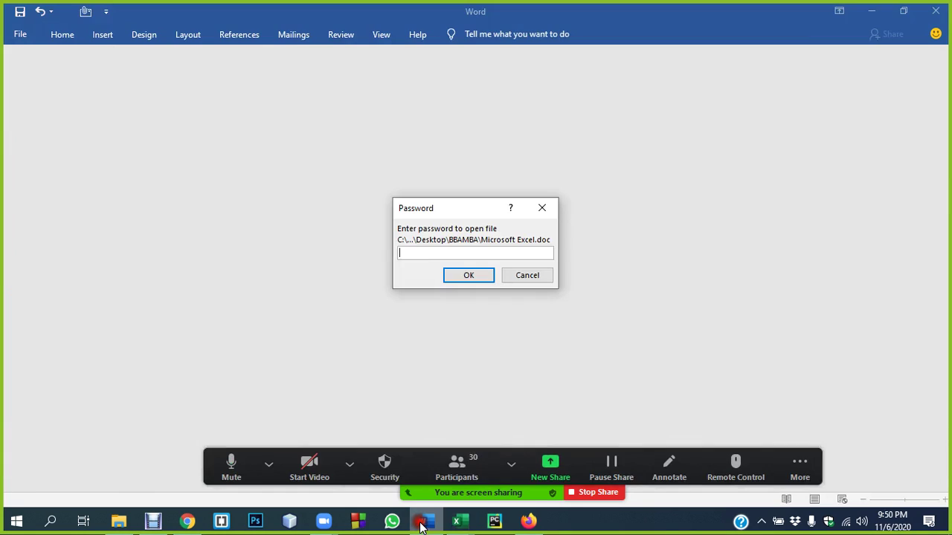
left_click(442, 250)
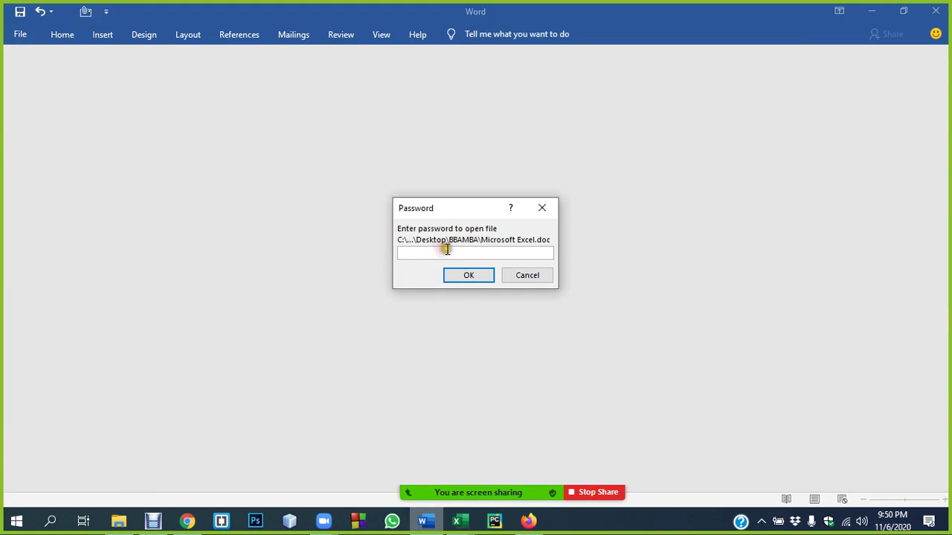
key("Return")
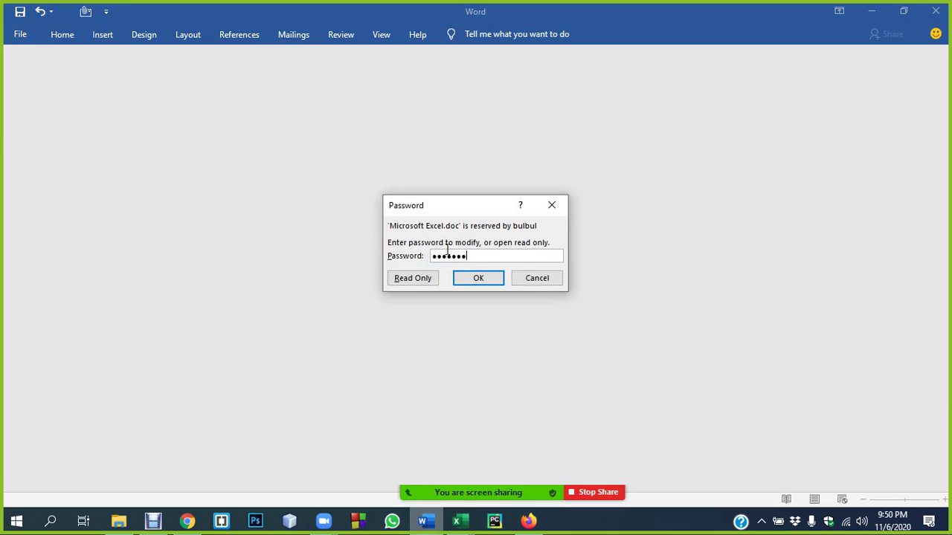
key("Return")
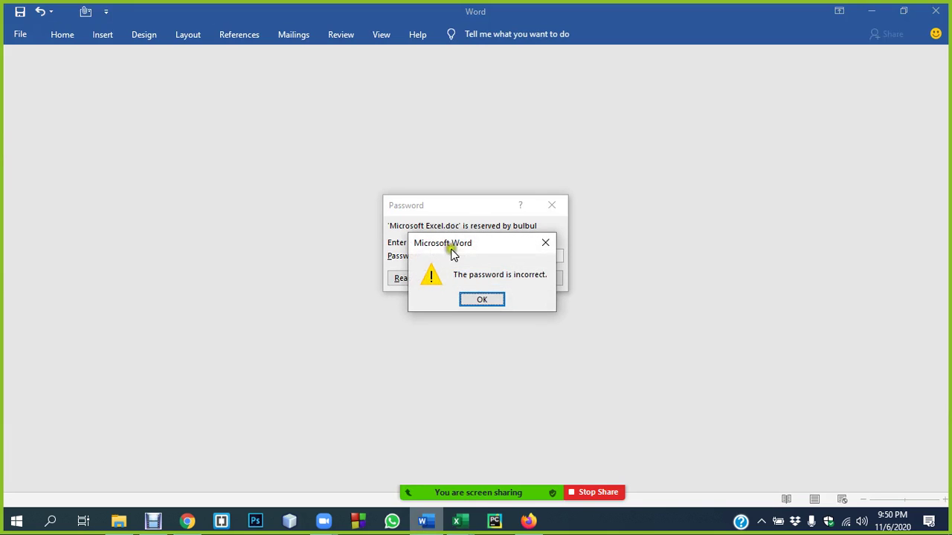
left_click(481, 301)
- Cancel opening the protected document and close the empty Word window
left_click(486, 252)
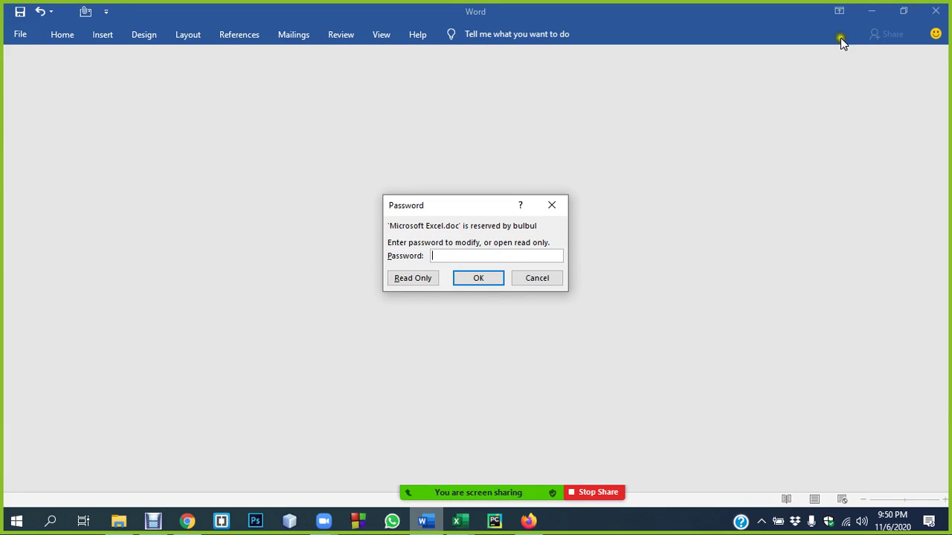
left_click(532, 274)
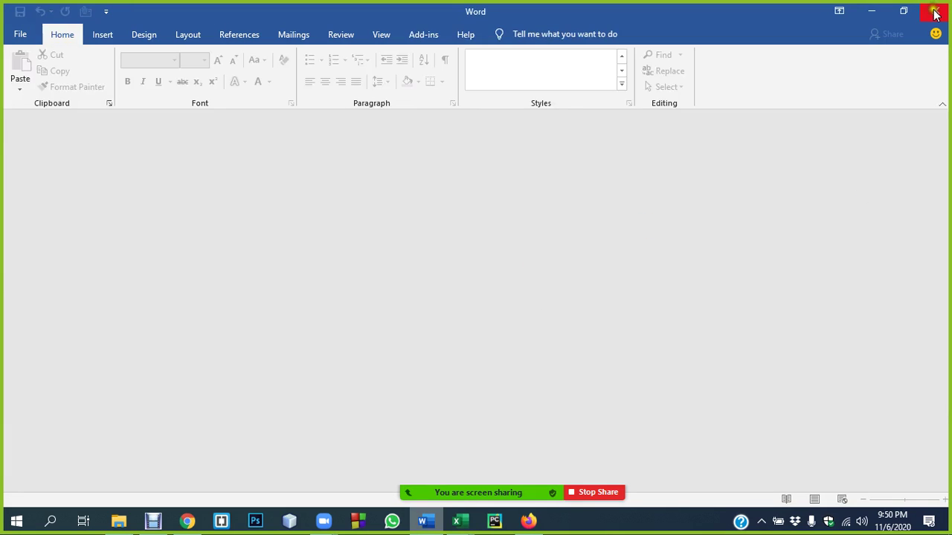
left_click(935, 16)
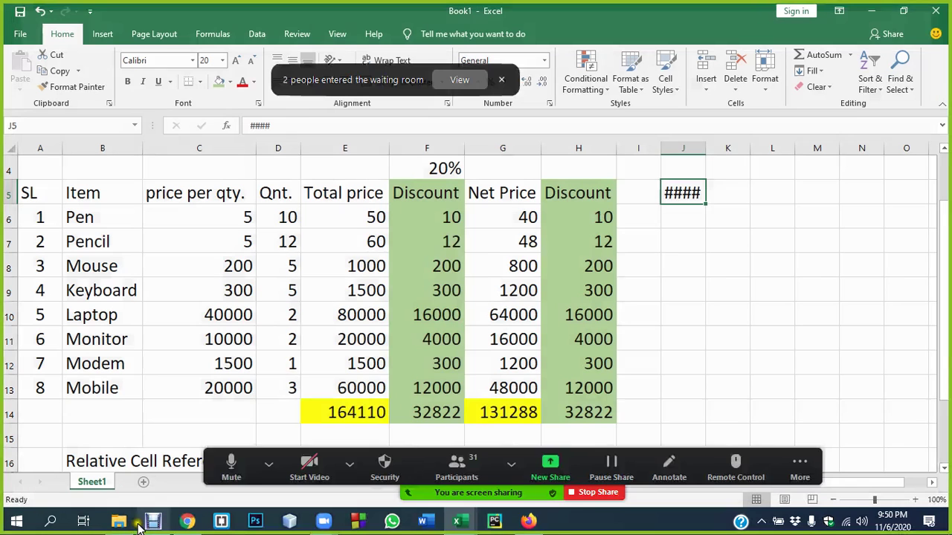
- Minimise Excel, admit the waiting meeting participant, and open Microsoft Excel.doc from the BBAMBA folder
left_click(870, 11)
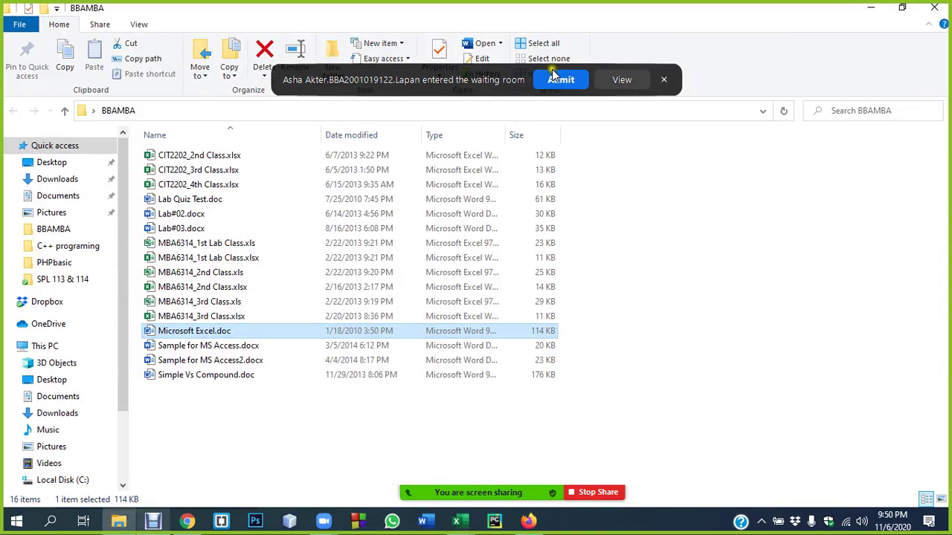
left_click(561, 79)
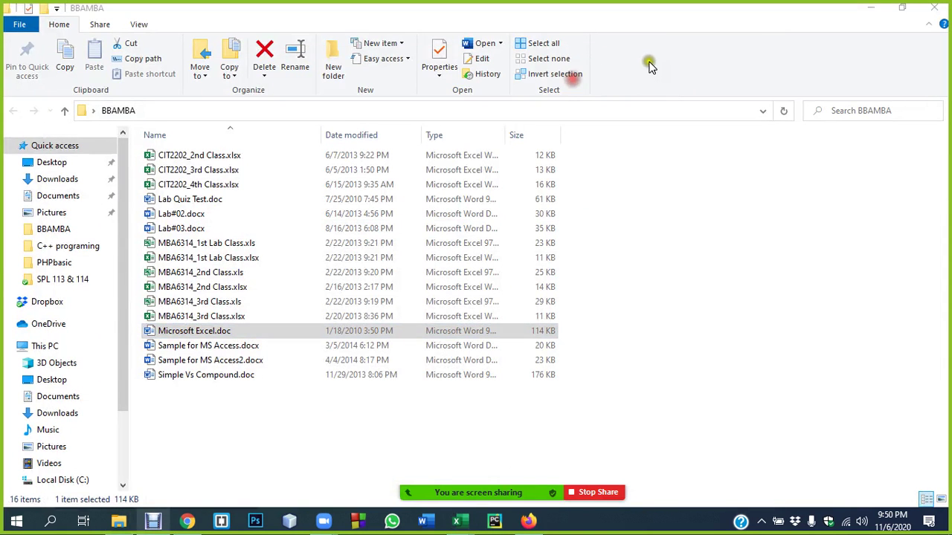
left_click(203, 404)
left_click(193, 332)
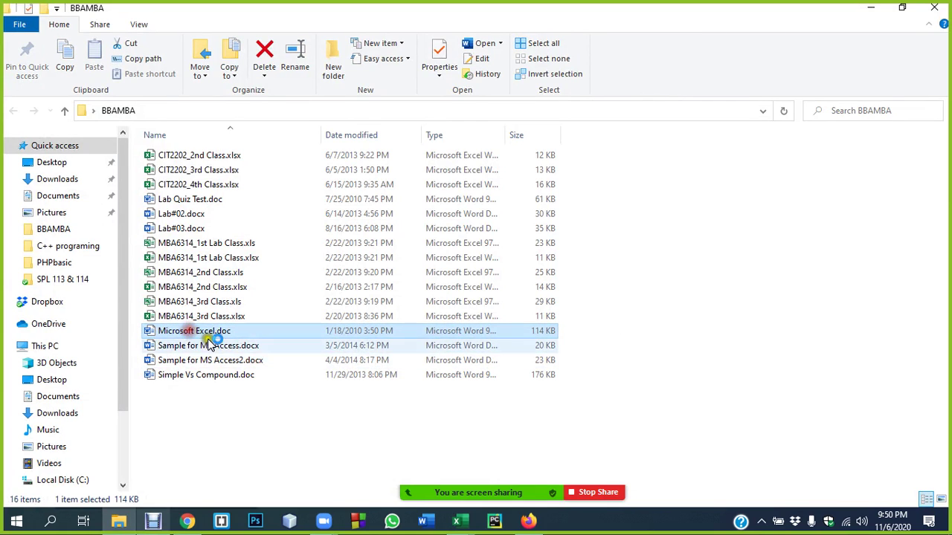
key("Return")
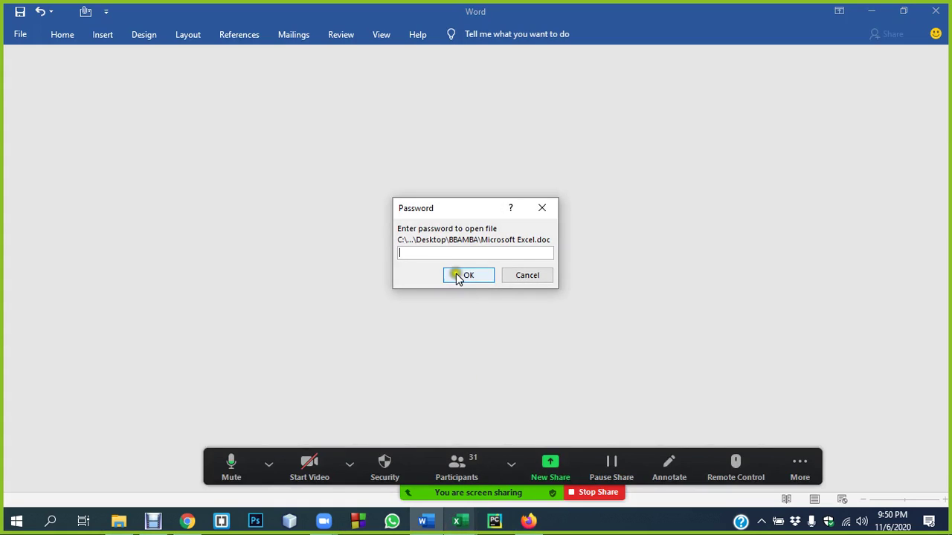
- Enter the open password and submit the modify-password prompt to load the notes
left_click(449, 249)
type("1")
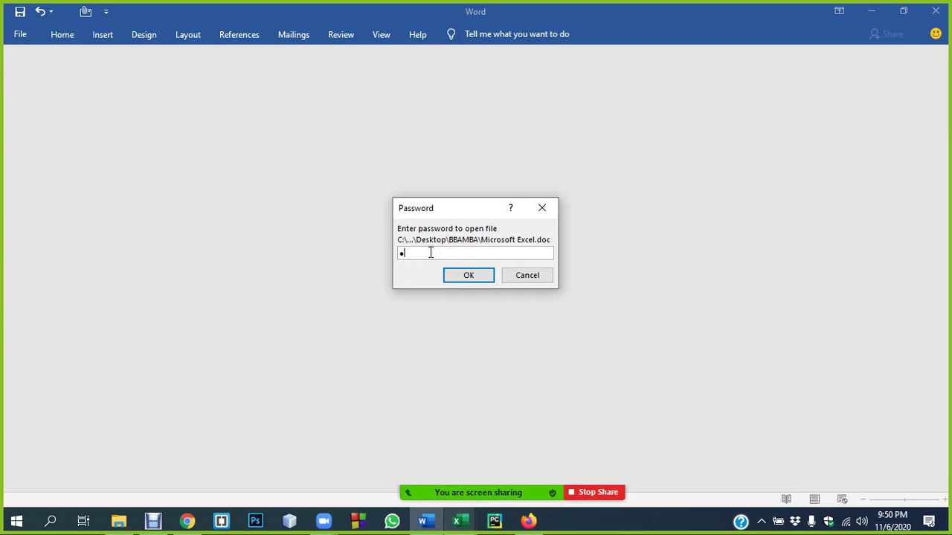
key("Return")
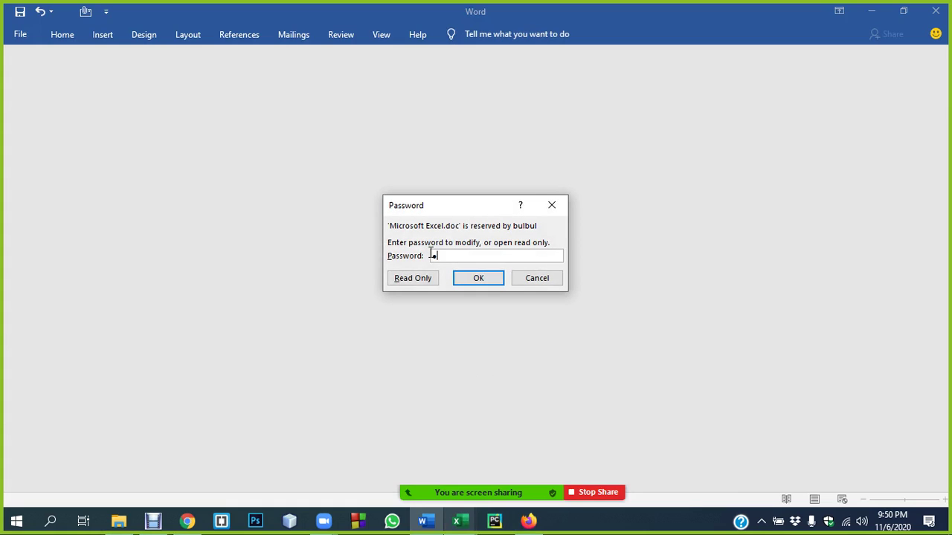
key("Return")
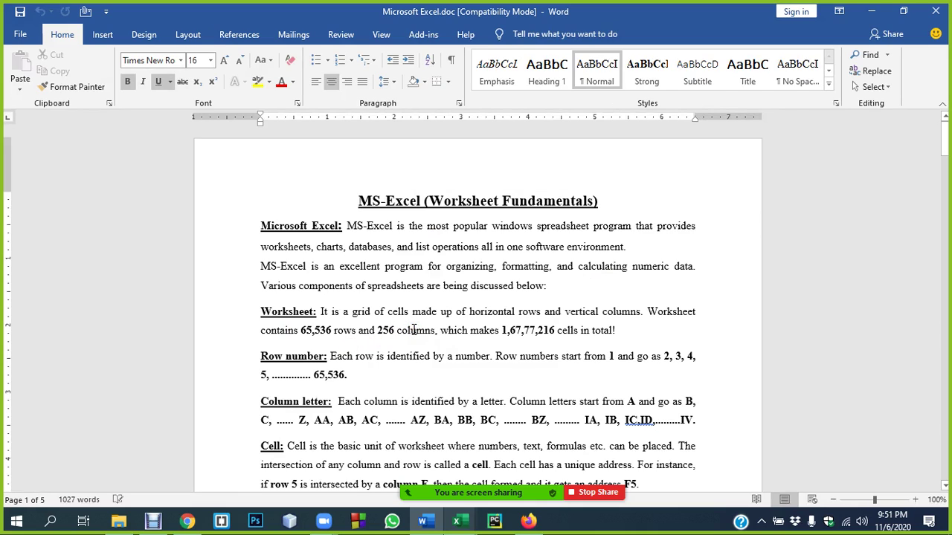
- Zoom Word to 120% and select the 65,536 rows, 256 columns and 1,67,77,216 cells figures
key("ctrl+equal")
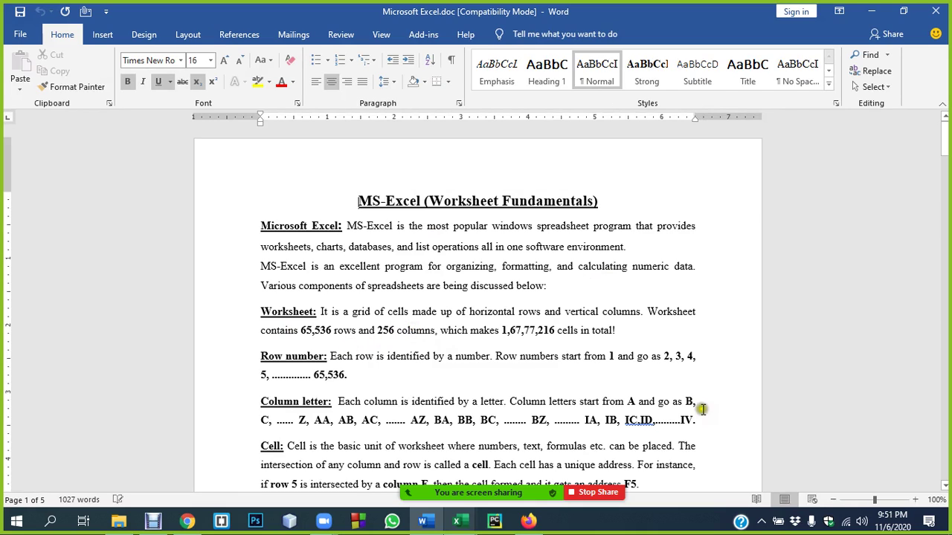
left_click(915, 499)
left_click(915, 500)
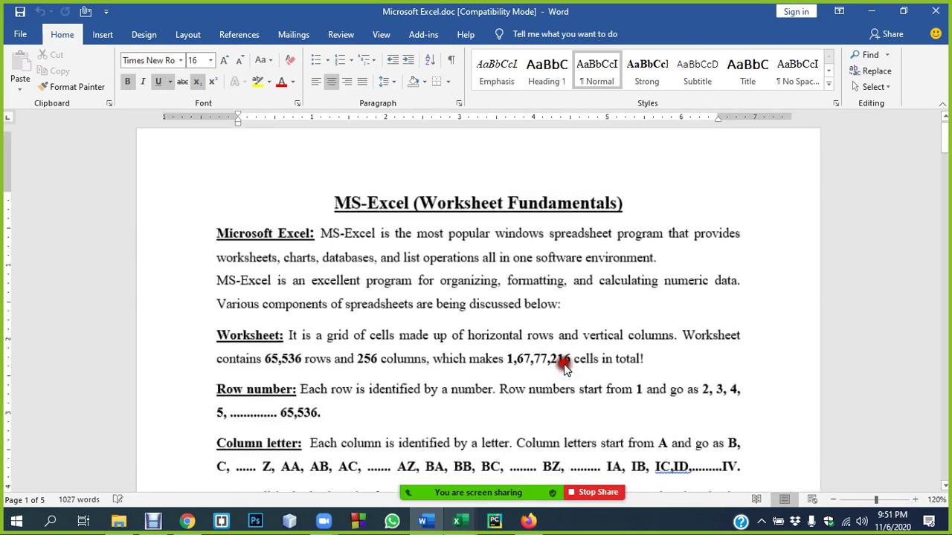
scroll(565, 369, "down", 4)
left_click(271, 238)
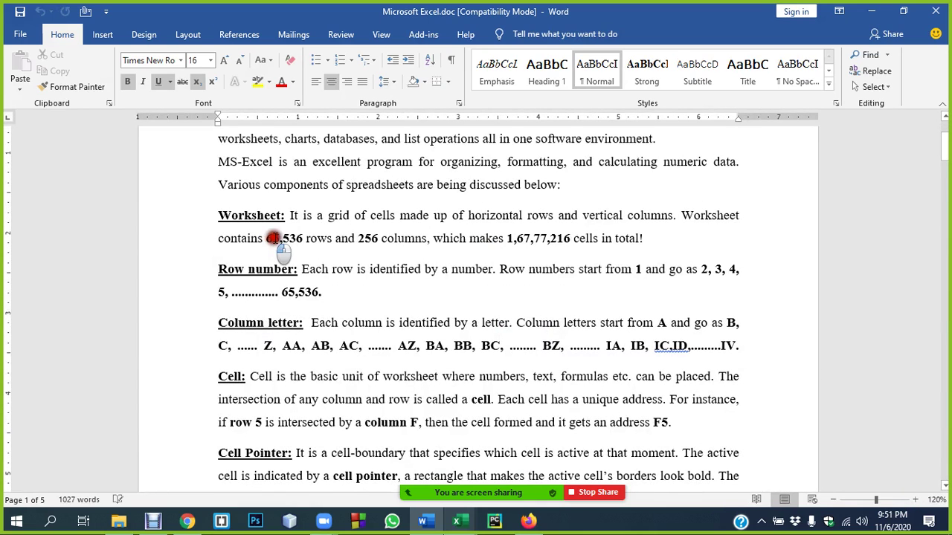
double_click(271, 238)
double_click(369, 239)
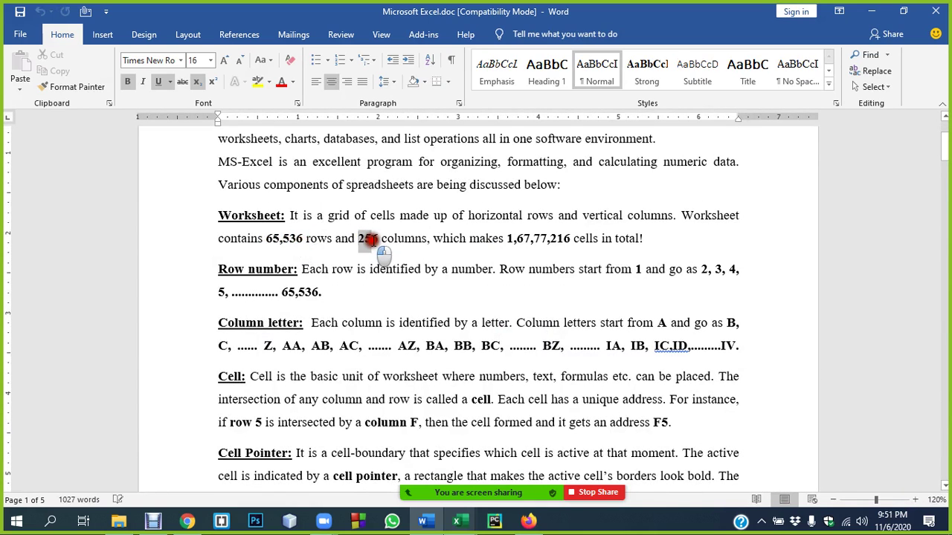
left_click_drag(507, 238, 642, 240)
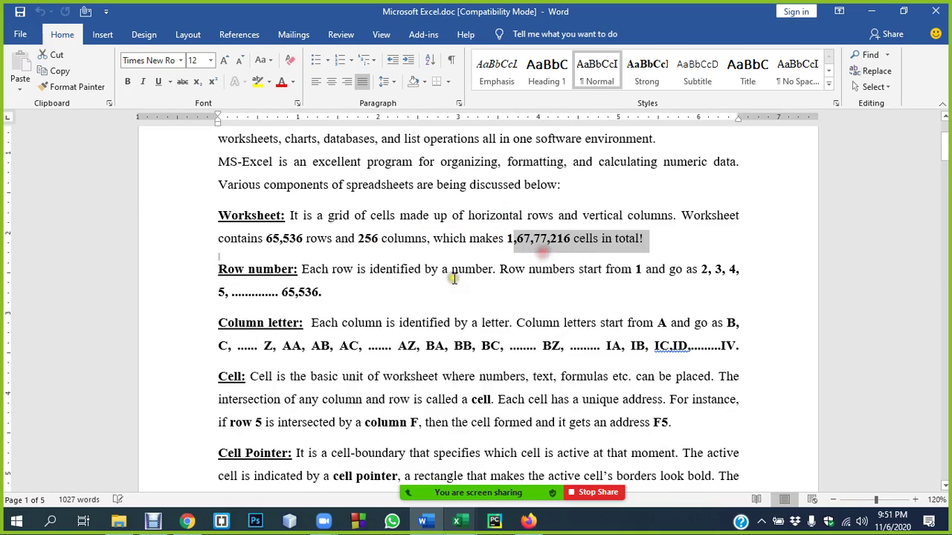
- Highlight the sentence giving the cell counts, then scroll down to the Excel window diagram
scroll(453, 279, "down", 5)
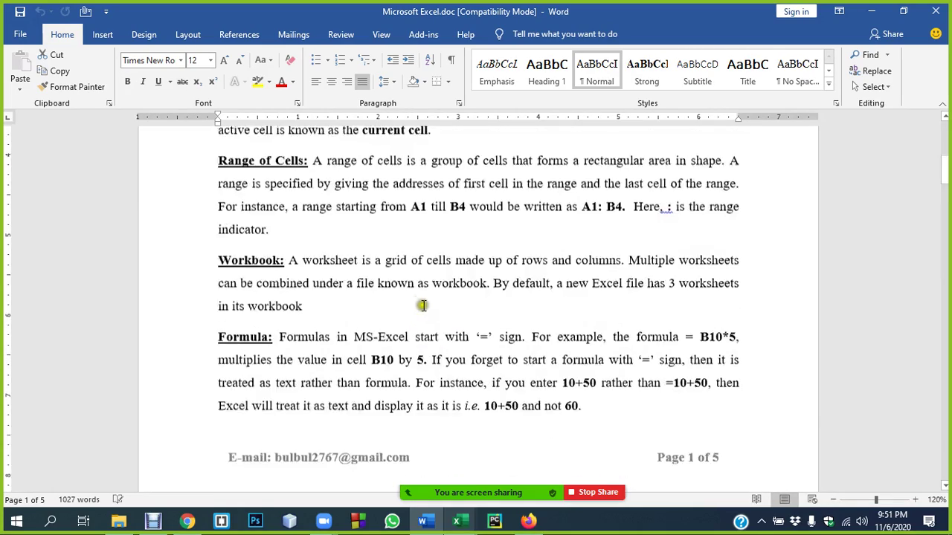
scroll(422, 306, "up", 5)
left_click_drag(283, 238, 544, 244)
scroll(352, 260, "down", 5)
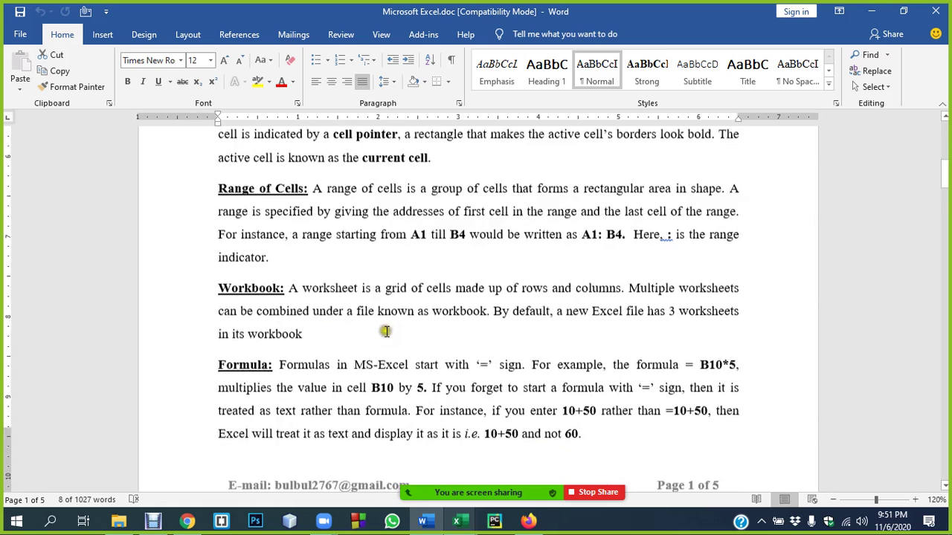
scroll(385, 332, "down", 5)
scroll(400, 327, "down", 3)
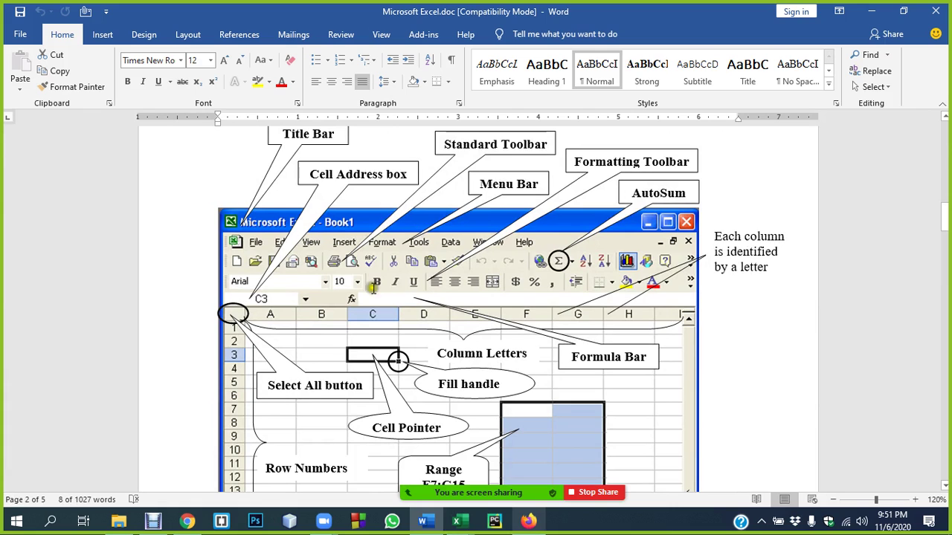
- Highlight the Relative and Absolute Cell Referencing rows and the Σ symbol in the AutoSum entry
scroll(520, 349, "down", 8)
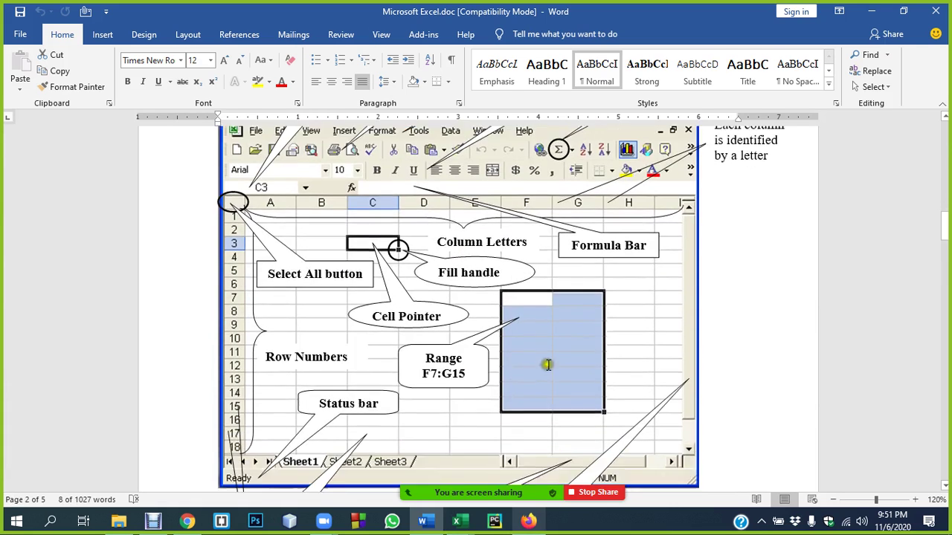
scroll(502, 345, "down", 5)
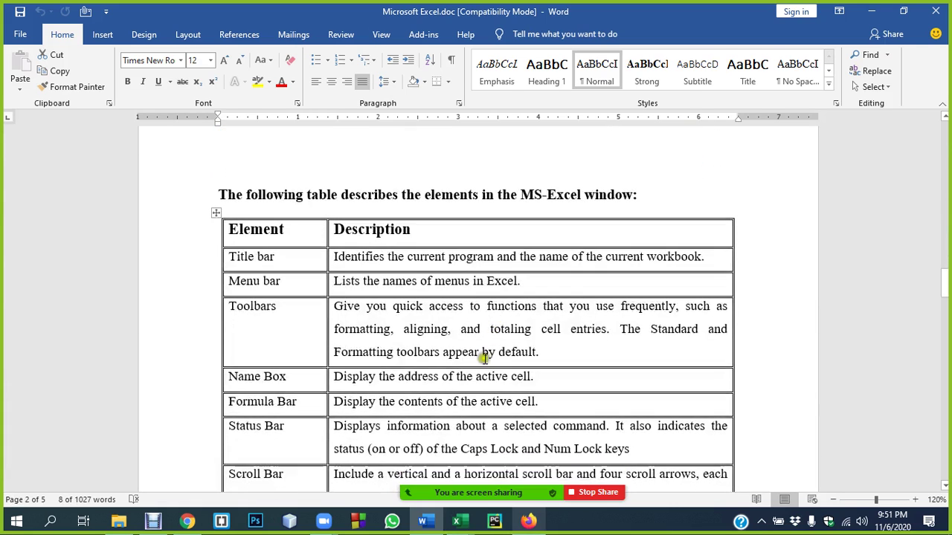
scroll(397, 275, "down", 8)
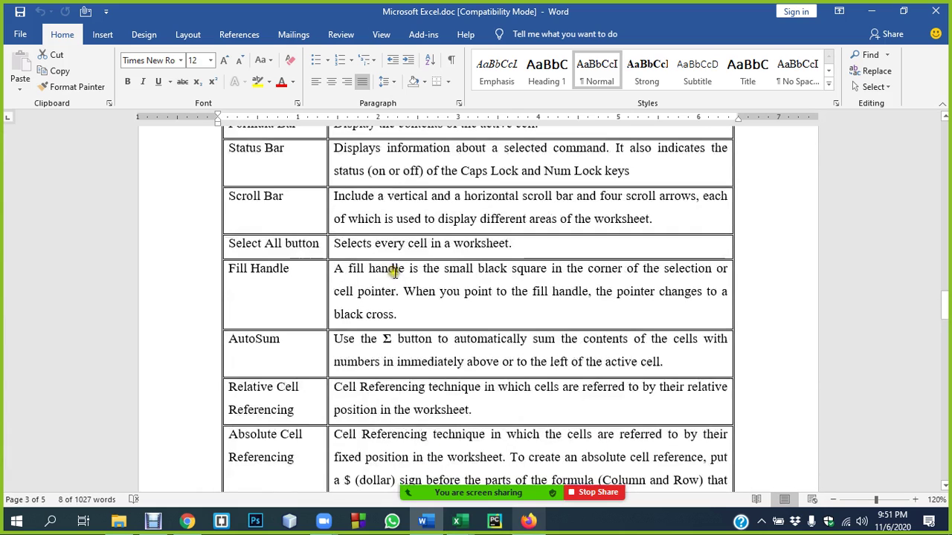
left_click_drag(255, 307, 279, 331)
left_click_drag(242, 355, 282, 379)
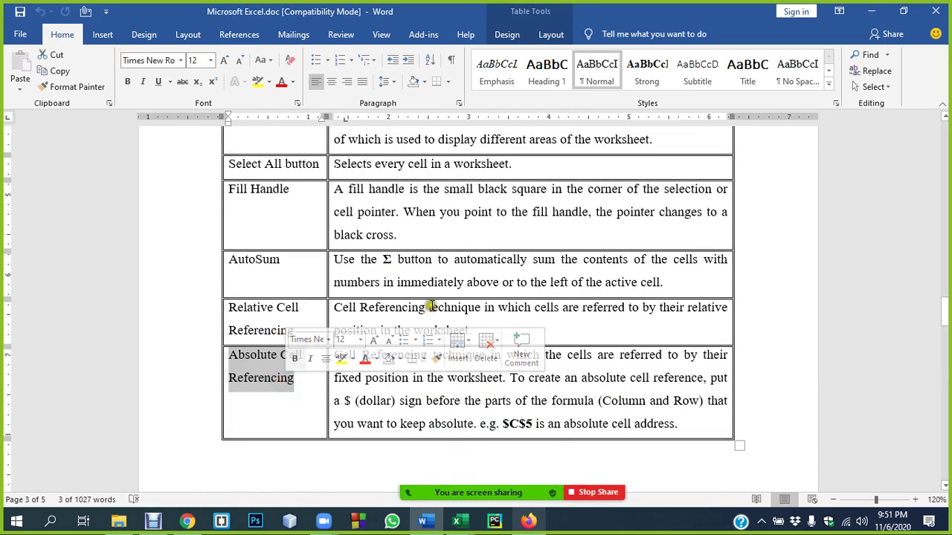
left_click_drag(348, 312, 493, 404)
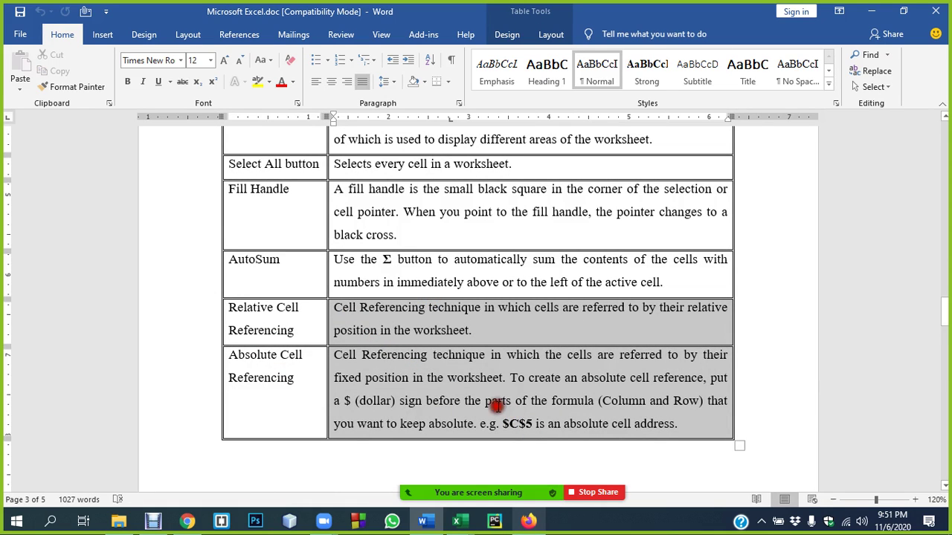
left_click(263, 263)
left_click_drag(388, 262, 400, 263)
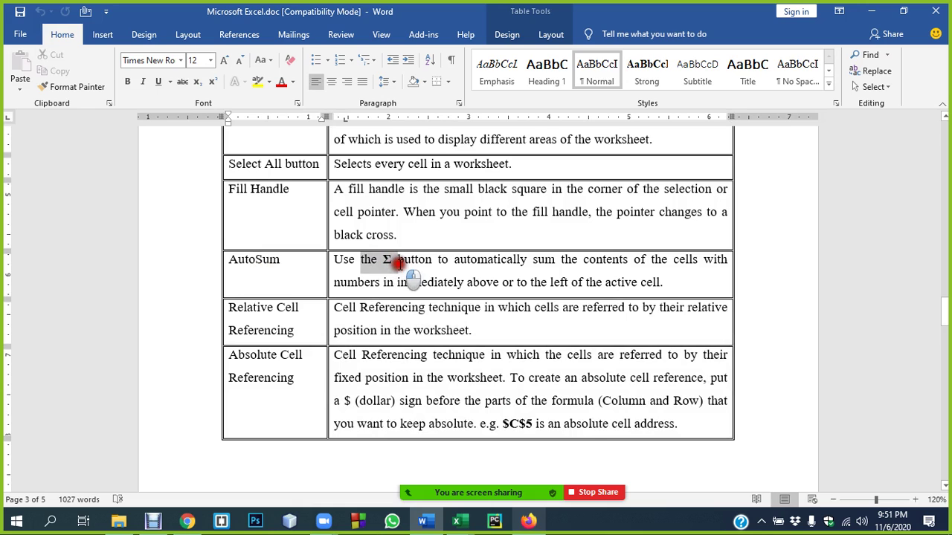
- Highlight the #####, #VALUE!, #DIV/0! and #REF! error headings, then return to Book1 in Excel
scroll(407, 296, "down", 10)
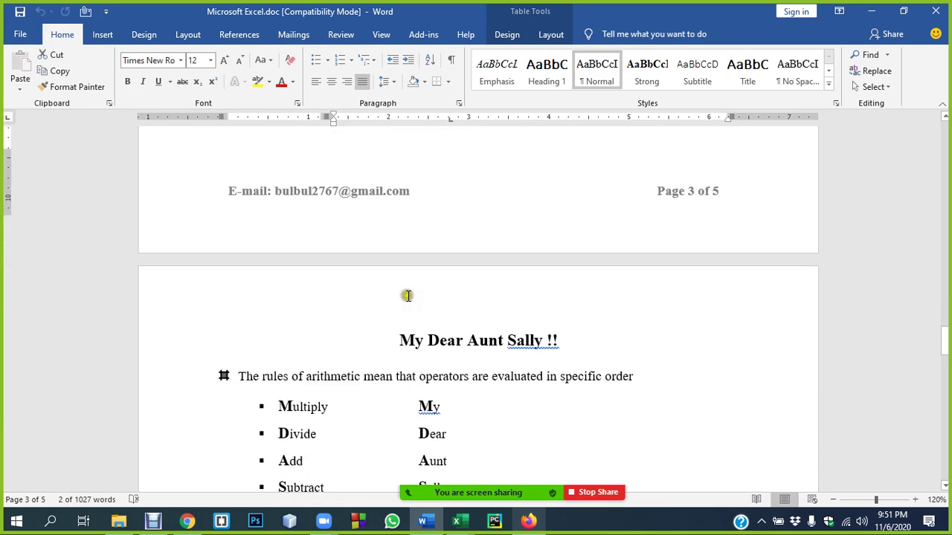
scroll(407, 296, "down", 12)
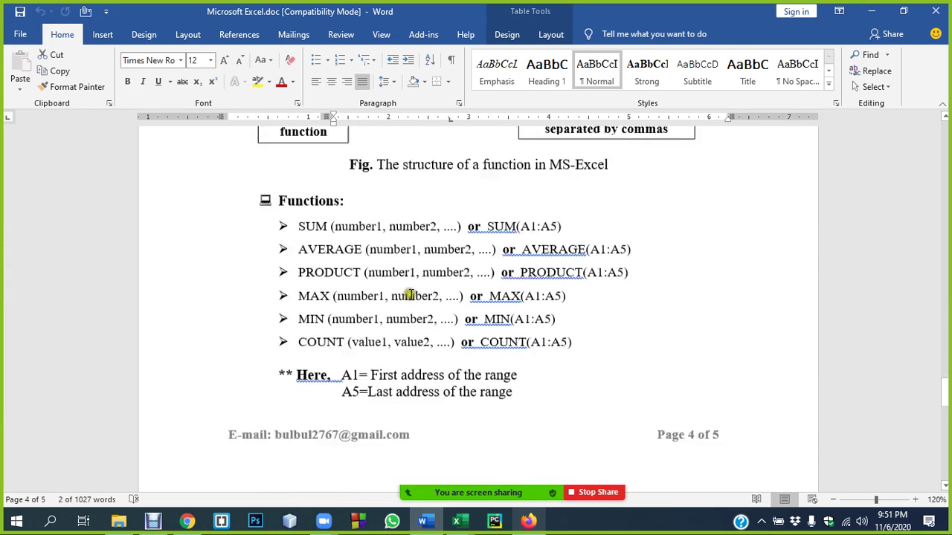
scroll(413, 292, "down", 3)
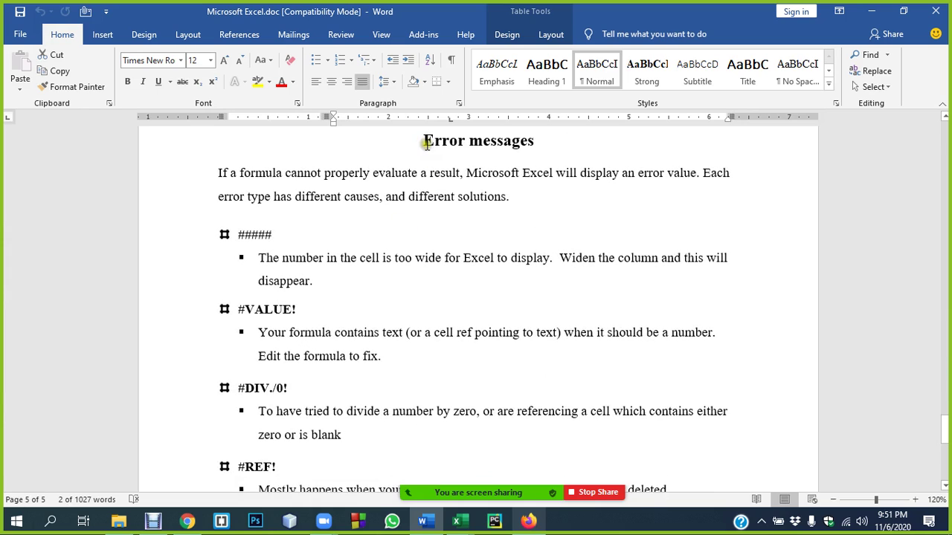
left_click_drag(423, 141, 533, 146)
left_click_drag(274, 235, 238, 236)
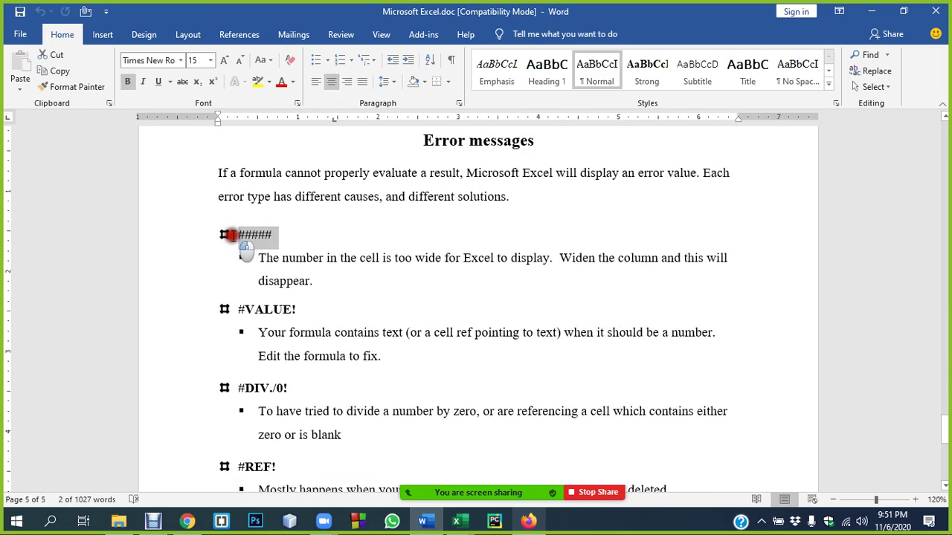
left_click_drag(315, 310, 242, 312)
left_click_drag(226, 387, 287, 387)
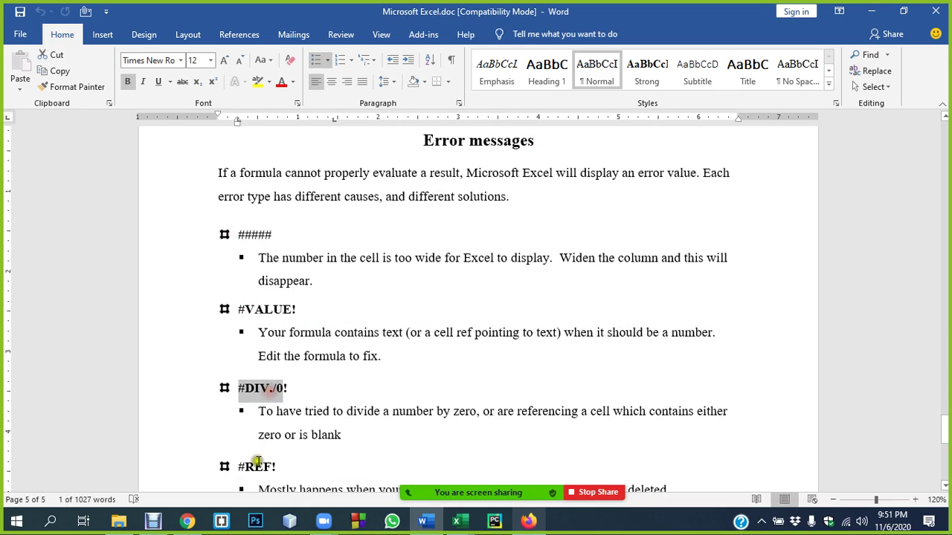
left_click_drag(240, 465, 264, 467)
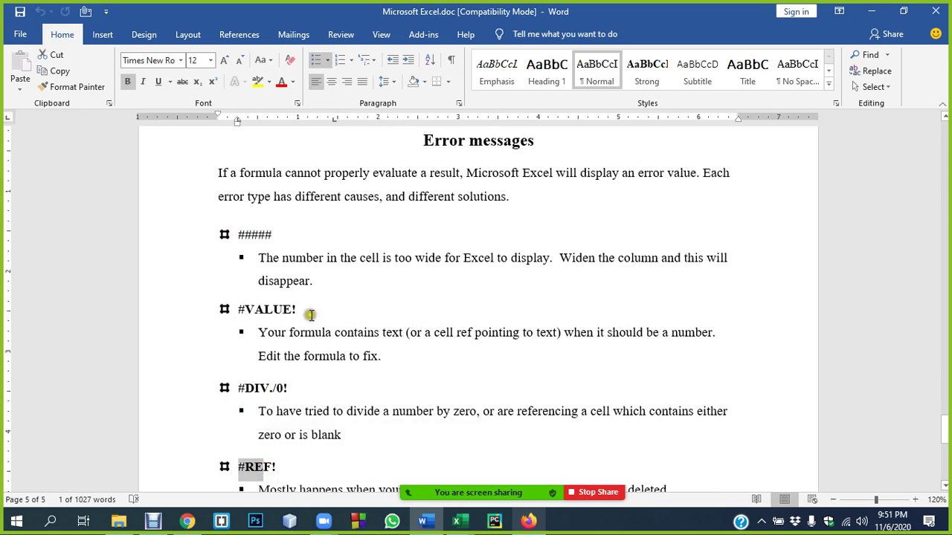
left_click(459, 521)
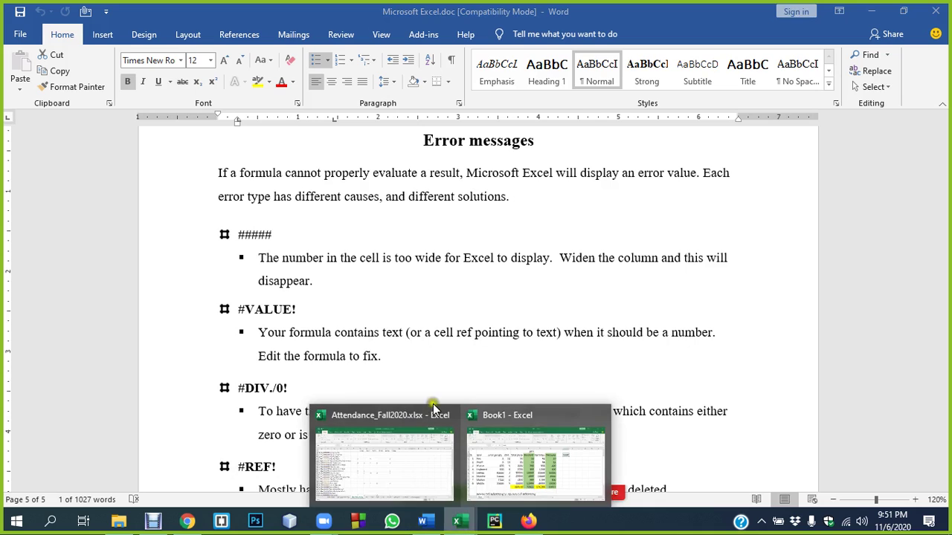
left_click(494, 465)
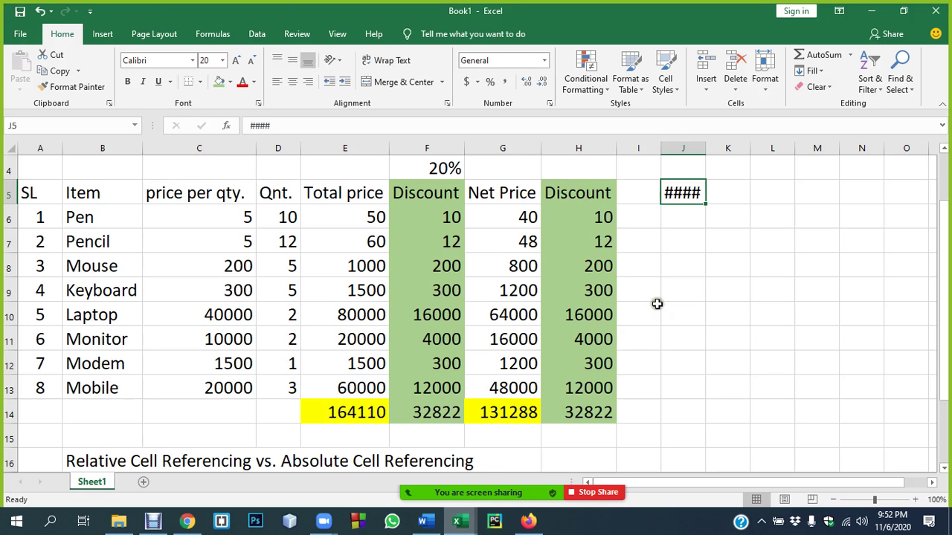
- Enter the formula =B6+D6 in cell J8, producing a #VALUE! error
left_click(685, 260)
left_click(675, 191)
left_click(675, 215)
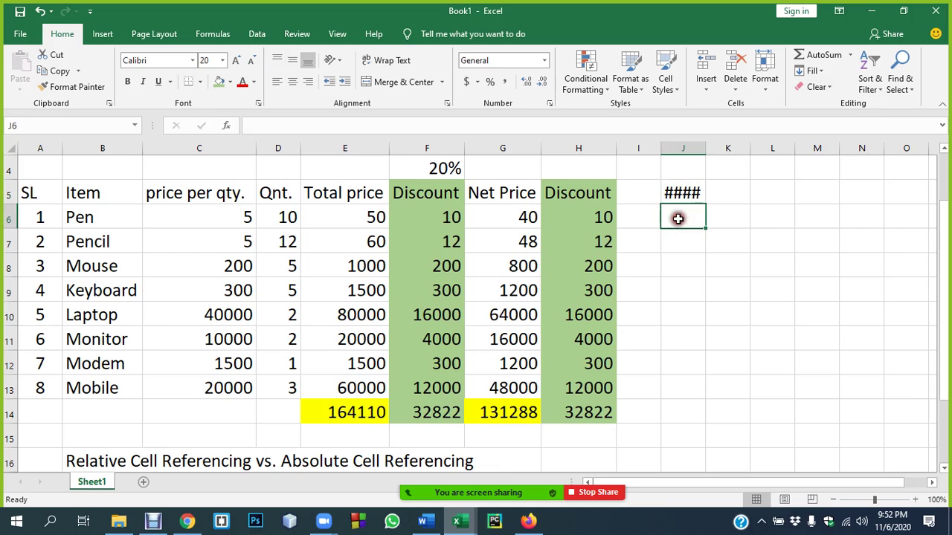
left_click(680, 257)
type("=")
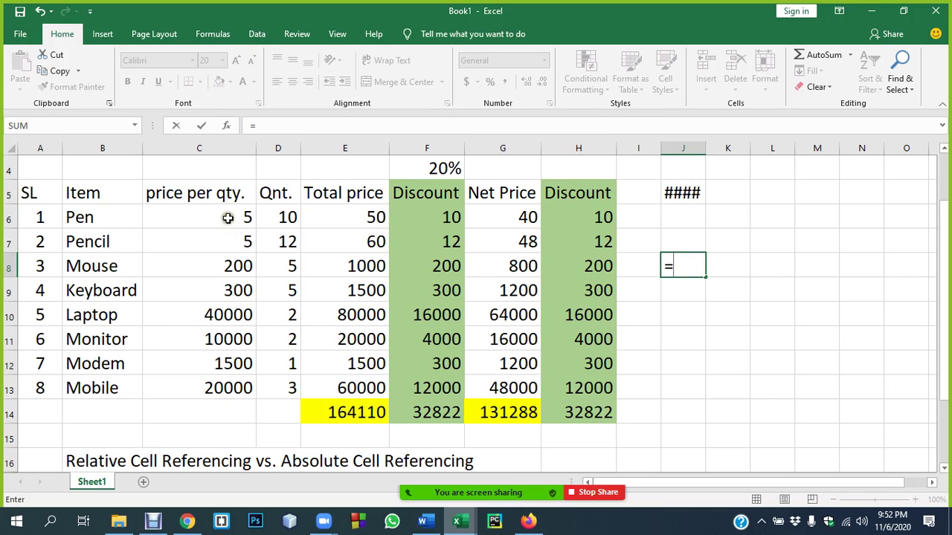
left_click(93, 219)
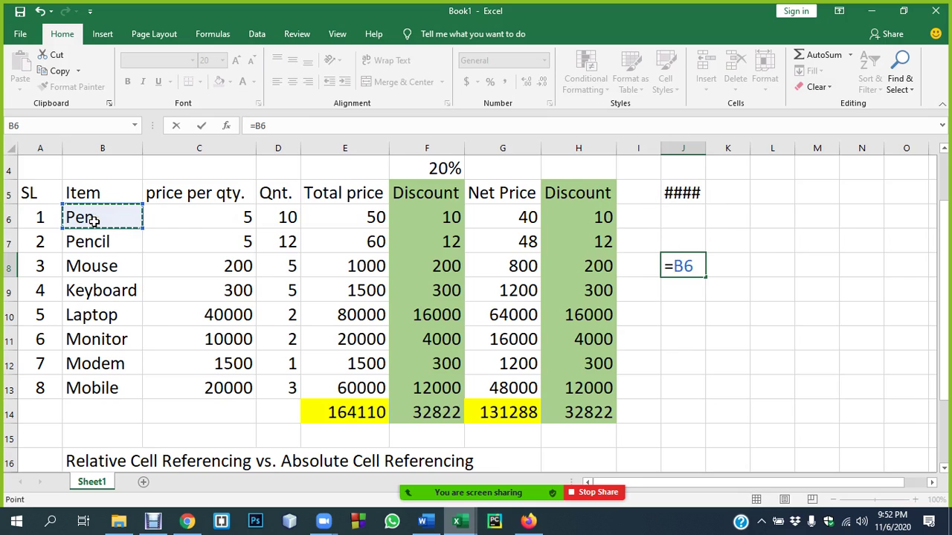
type("+")
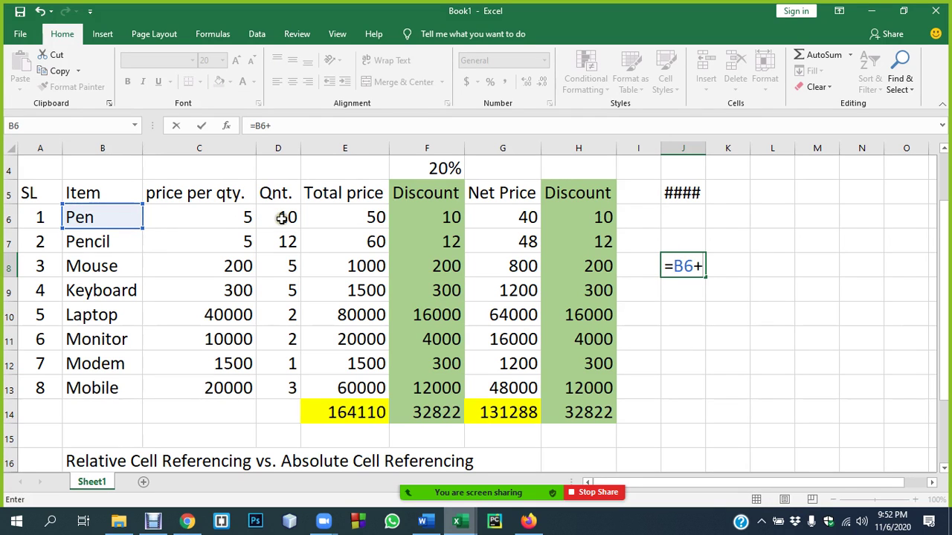
left_click(282, 217)
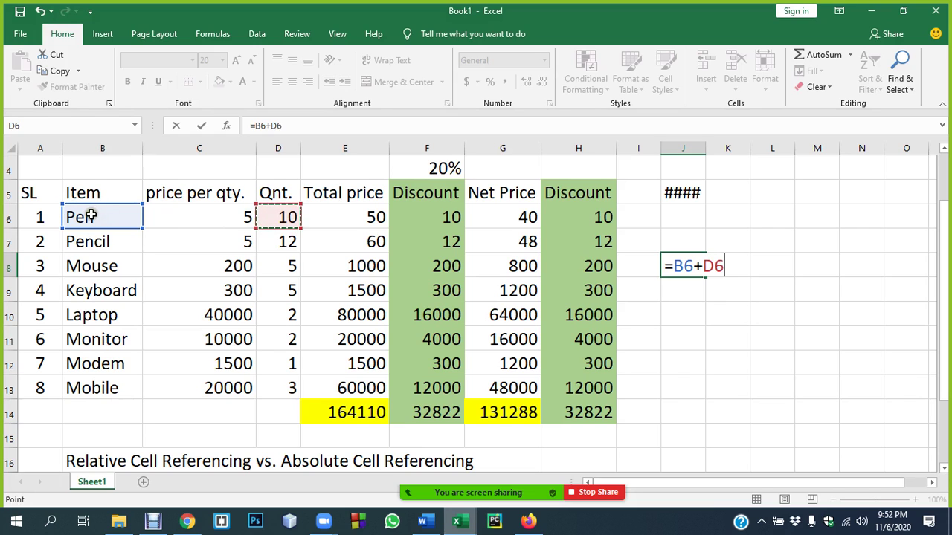
key("Return")
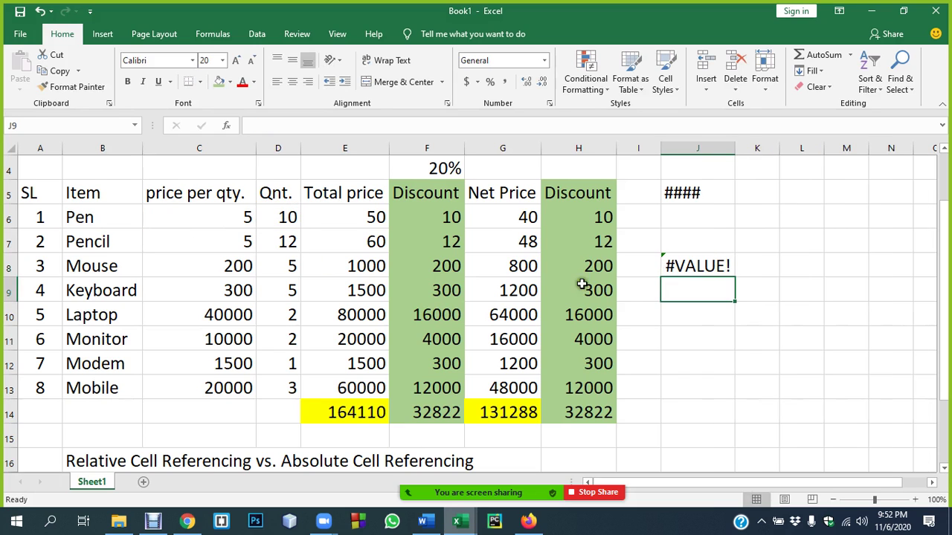
- Reopen J8's formula, recommit it unchanged, and check the Pen quantity in D6
left_click(673, 267)
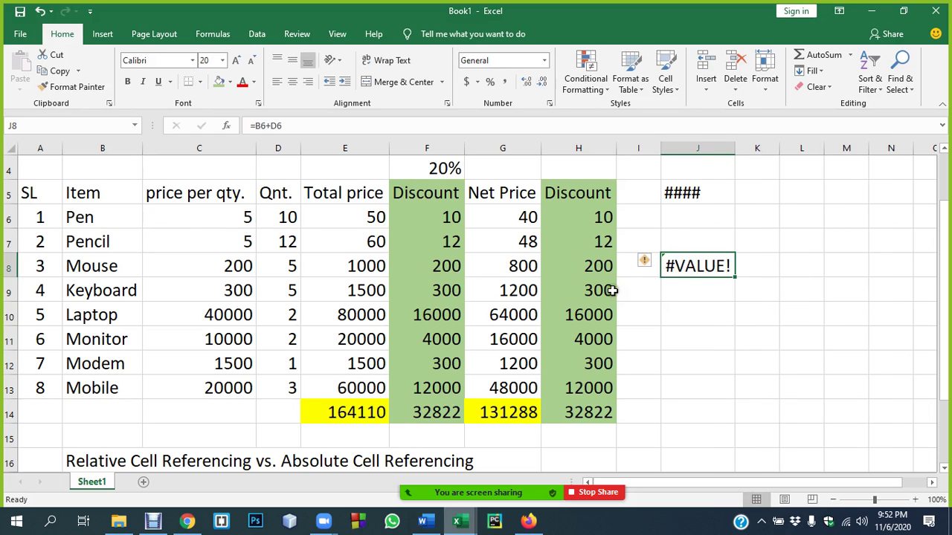
double_click(696, 271)
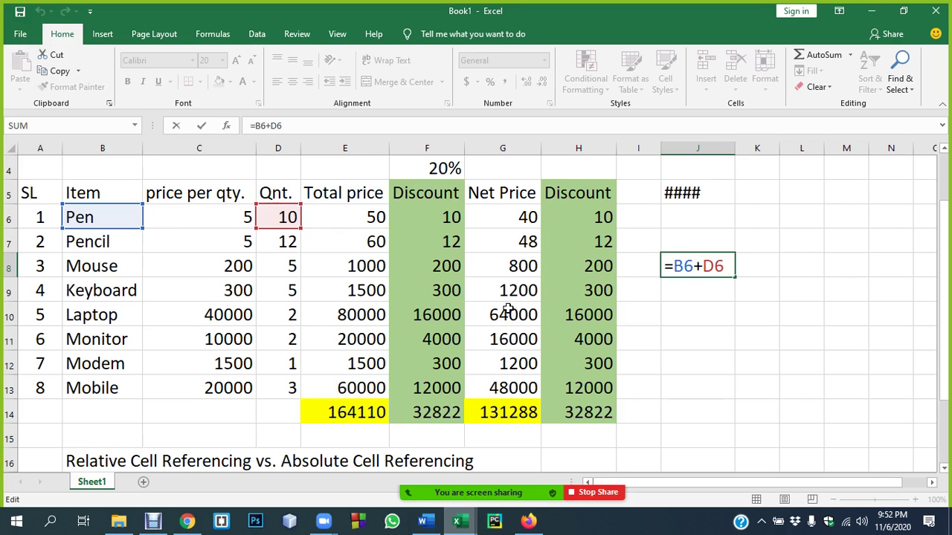
key("Return")
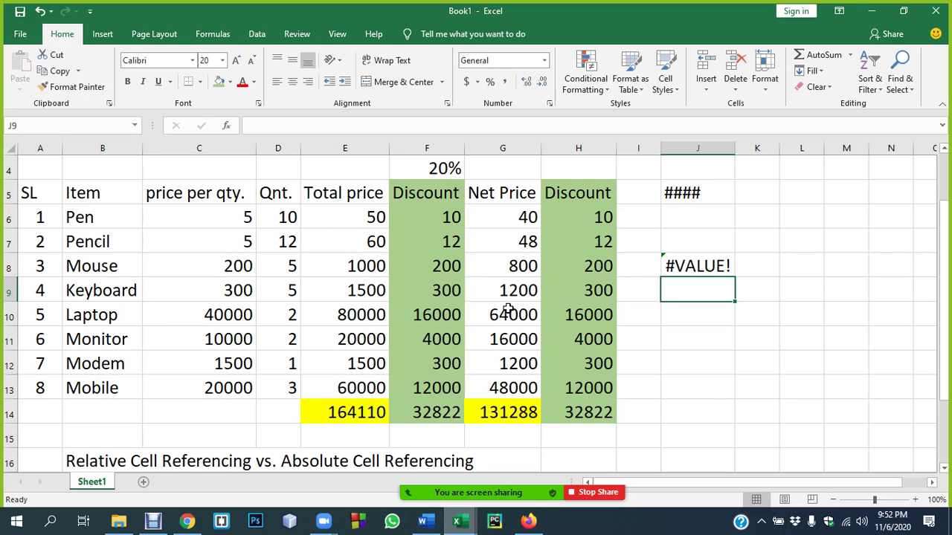
left_click(289, 217)
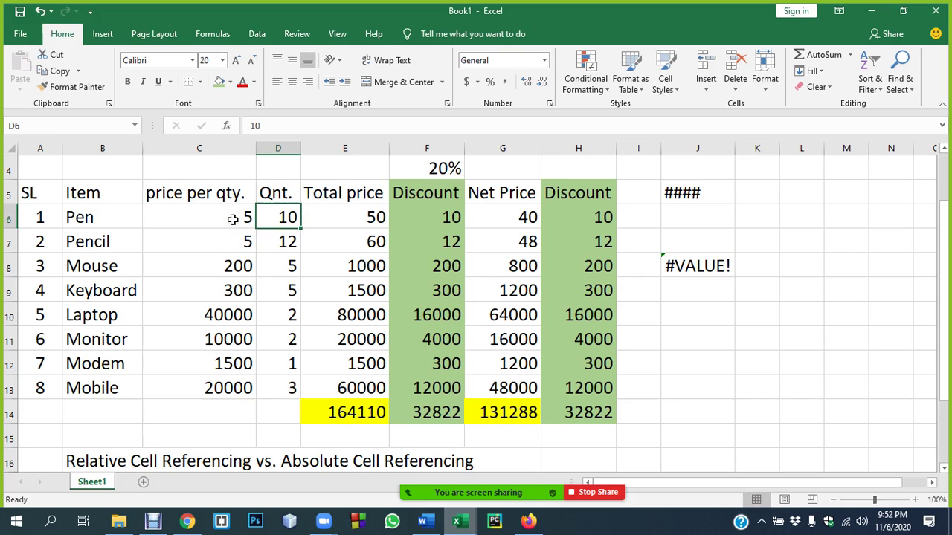
- Enter =50/0 in cell J9 to show the #DIV/0! error
left_click(360, 217)
left_click(284, 217)
left_click(683, 295)
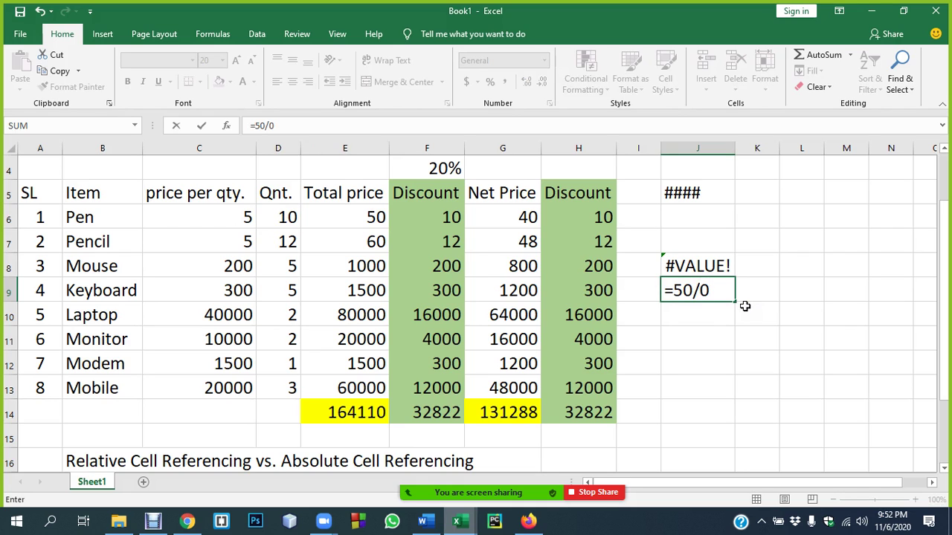
key("Return")
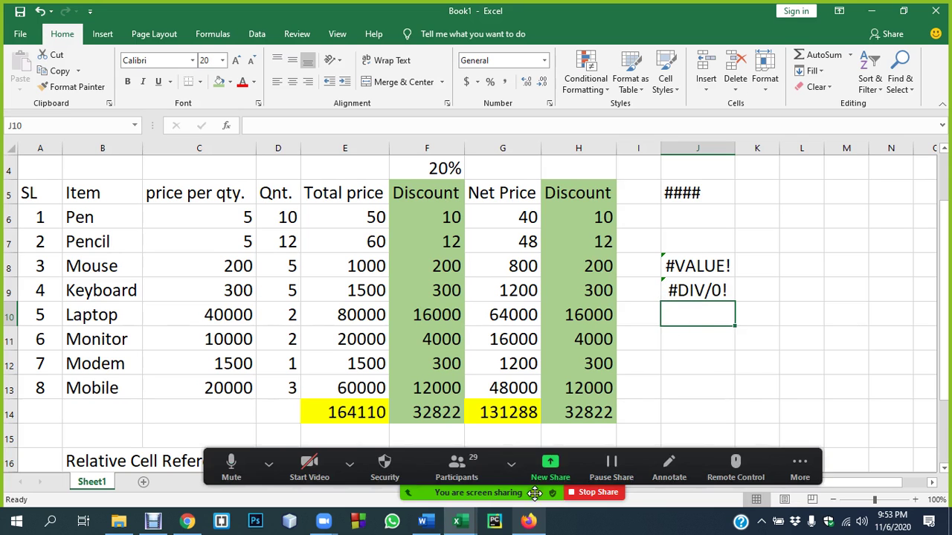
- Mute all Zoom meeting participants, close the participants list, and return to J9
left_click(457, 467)
left_click(658, 442)
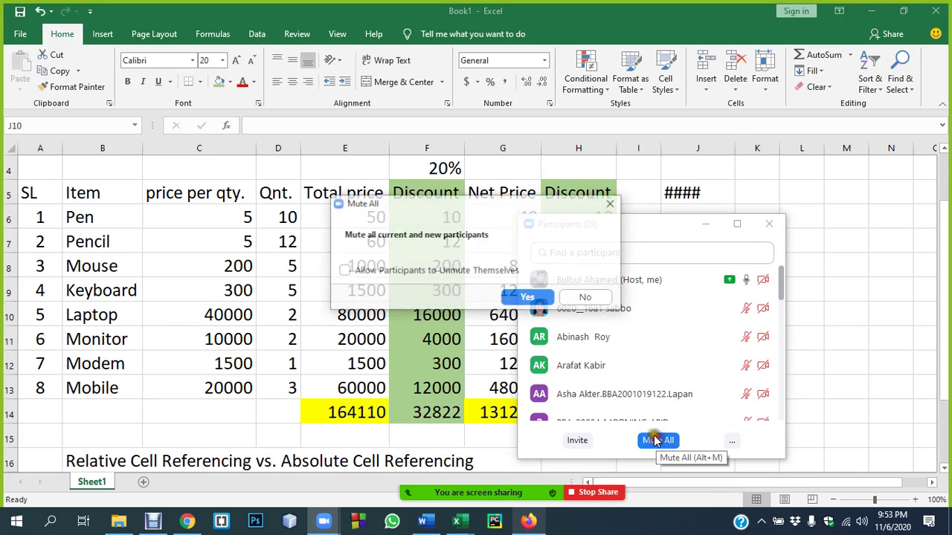
left_click(520, 297)
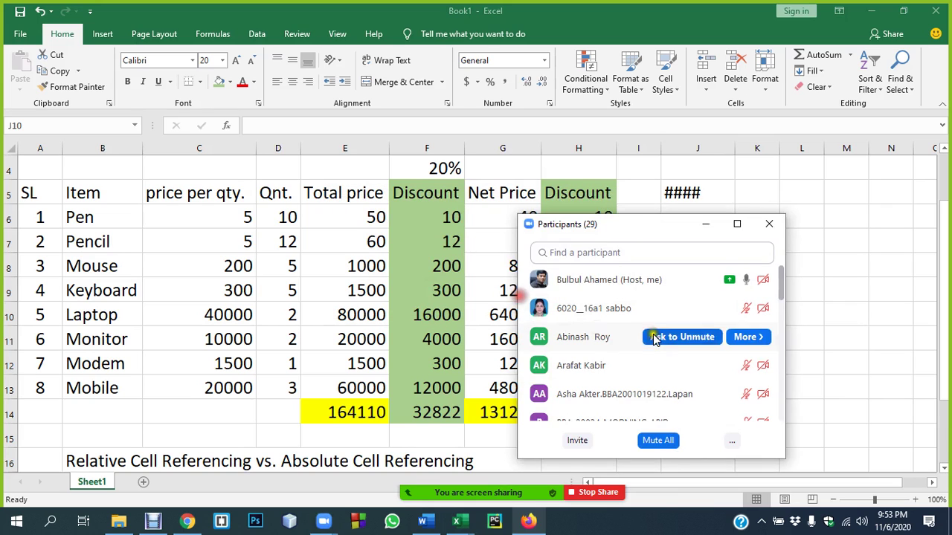
left_click(768, 226)
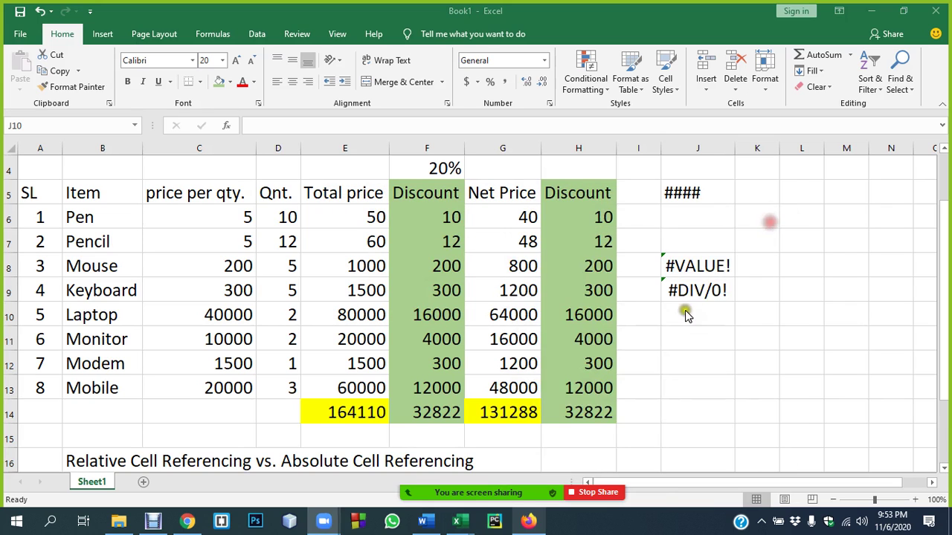
left_click(687, 290)
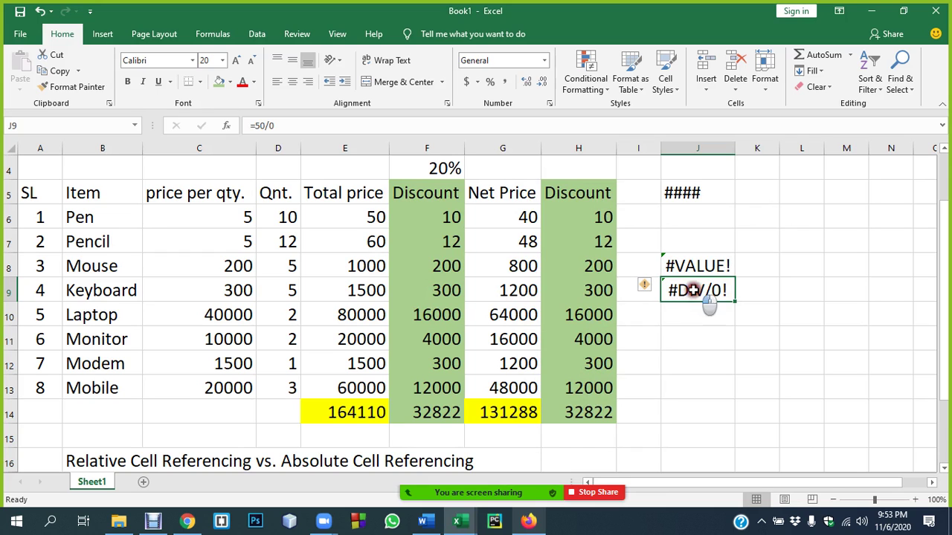
- Check J9's formula, then enter =E6/D14 in J10, dividing by the empty D14
double_click(692, 291)
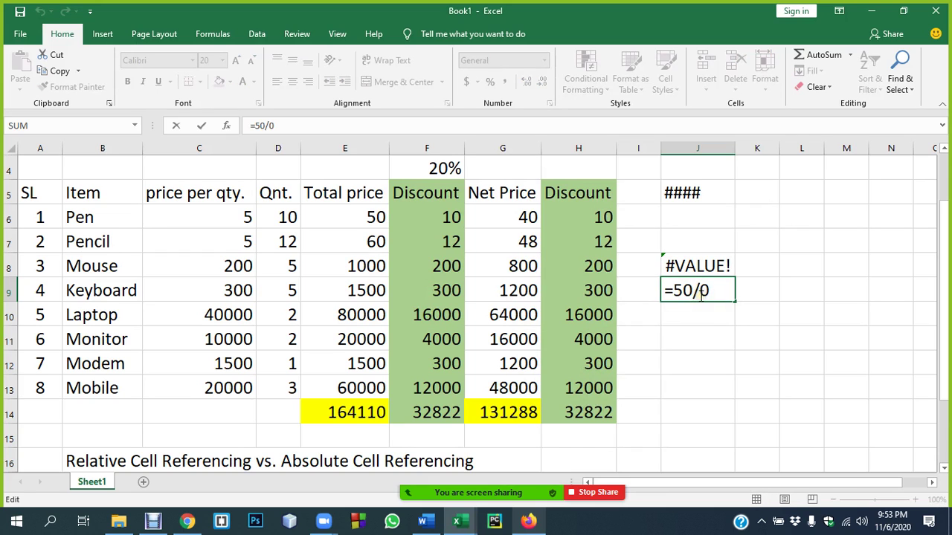
key("Return")
type("=")
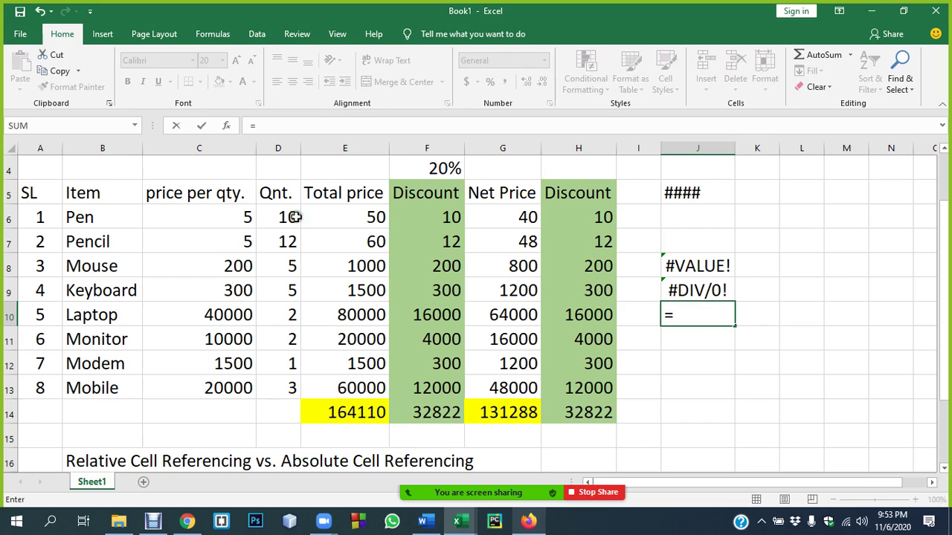
left_click(362, 217)
type("/")
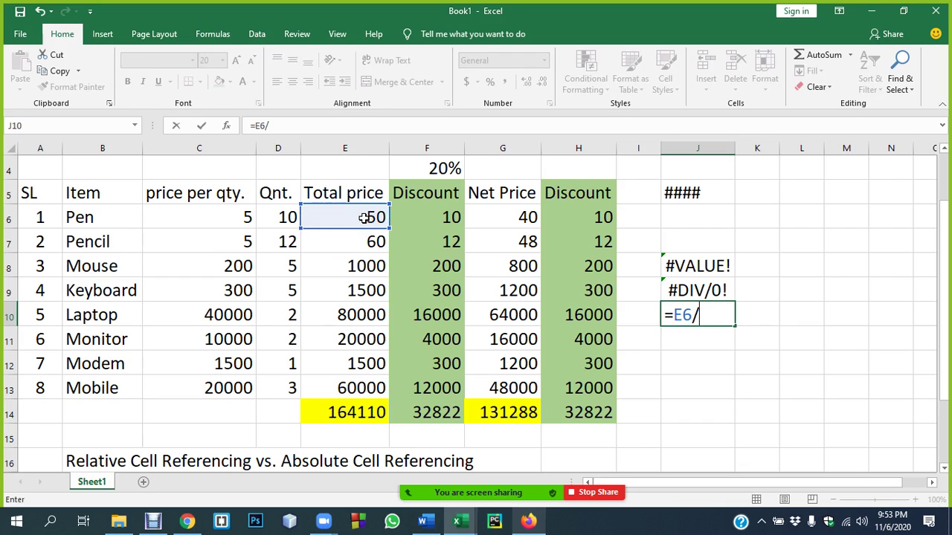
left_click(277, 413)
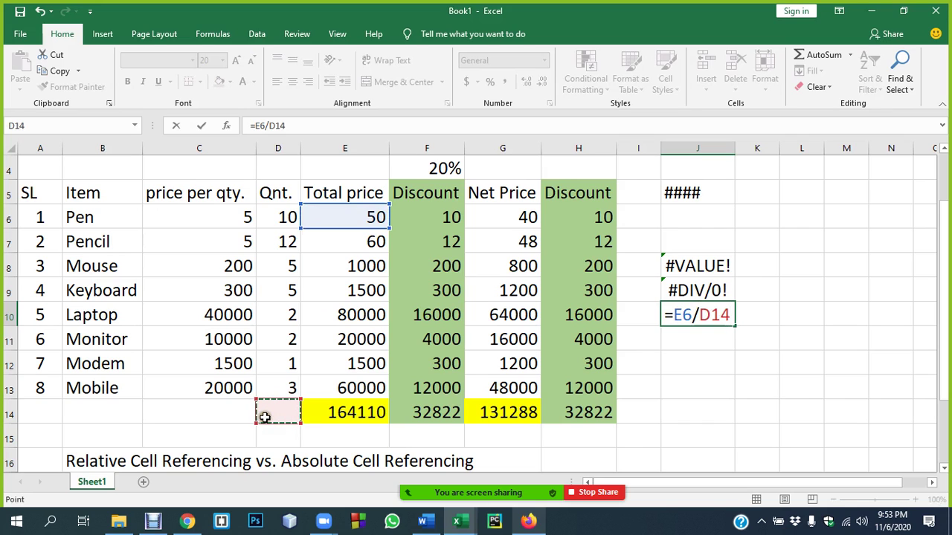
key("Return")
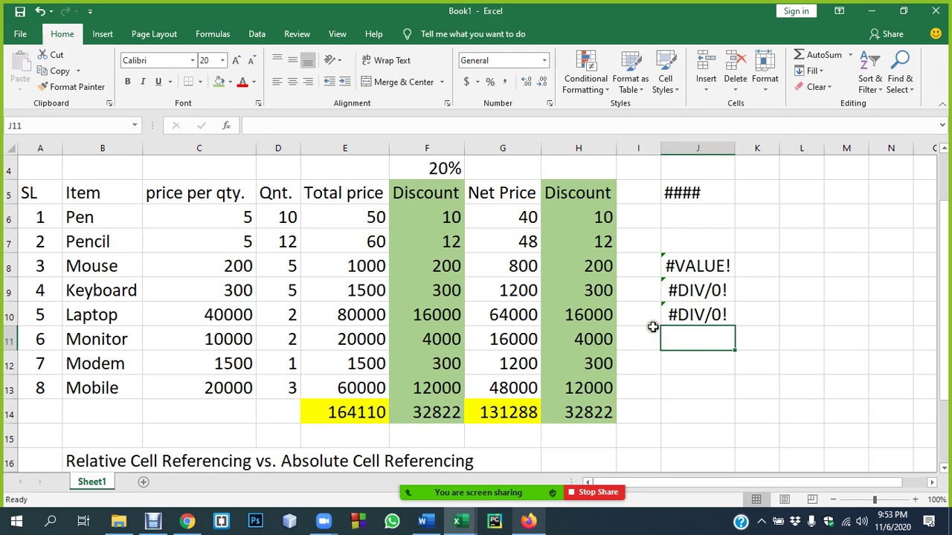
- Compare the #DIV/0! results in J9 and J10
left_click(703, 315)
left_click(693, 288)
left_click(699, 315)
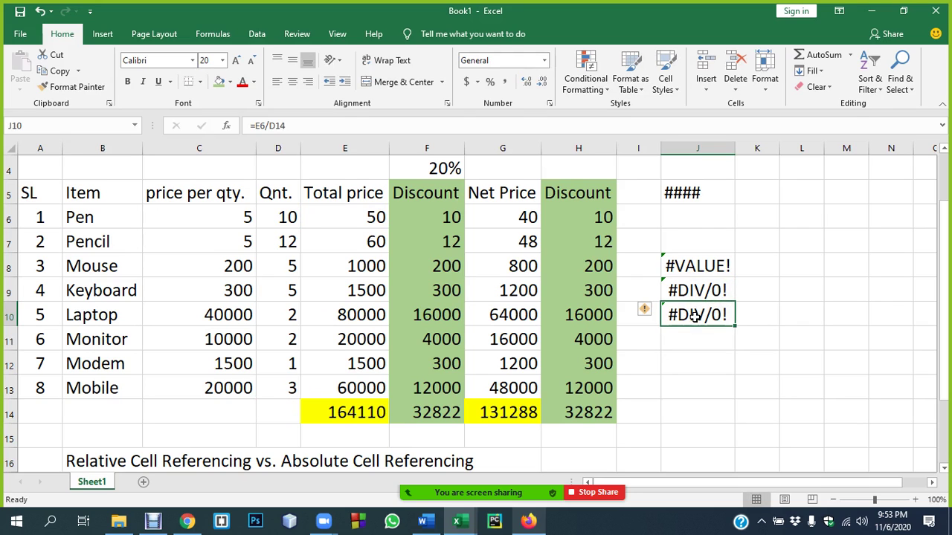
double_click(706, 269)
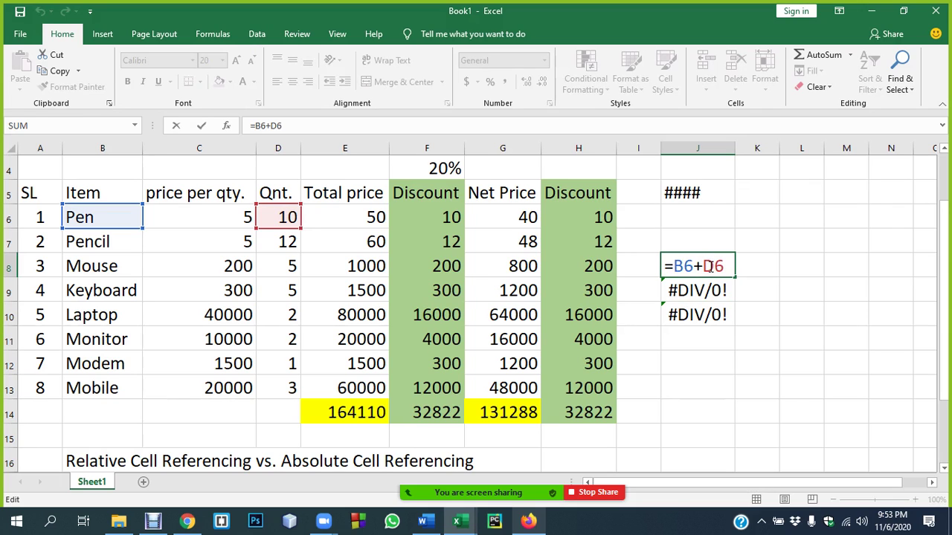
key("Return")
left_click(691, 188)
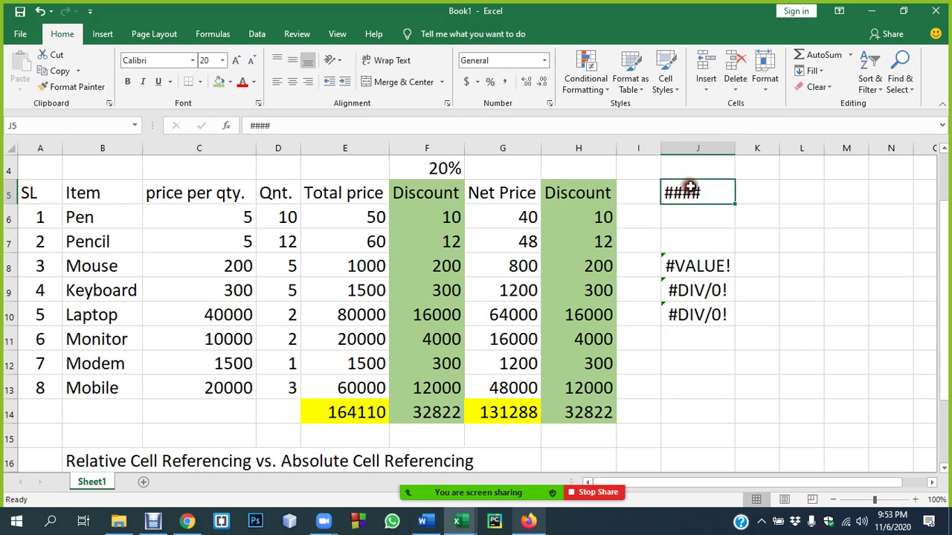
left_click(238, 315)
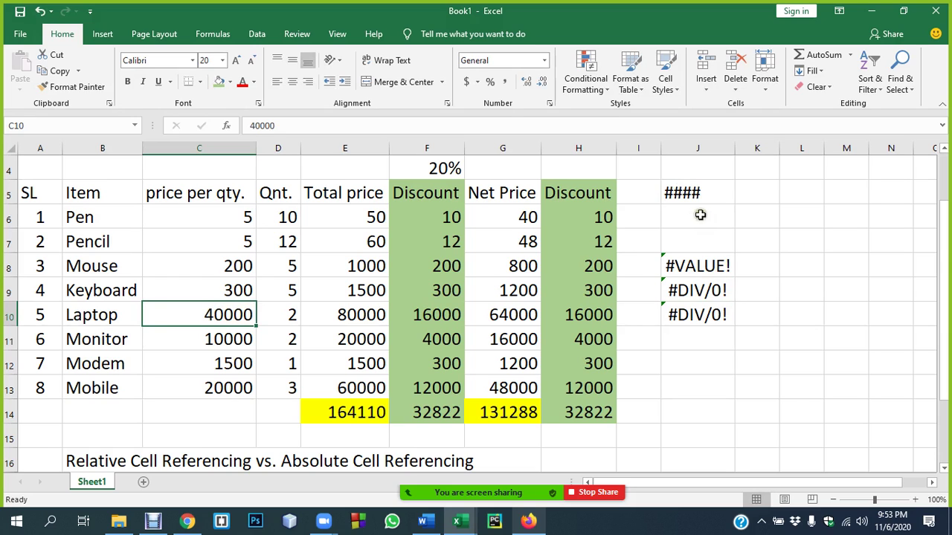
left_click(692, 356)
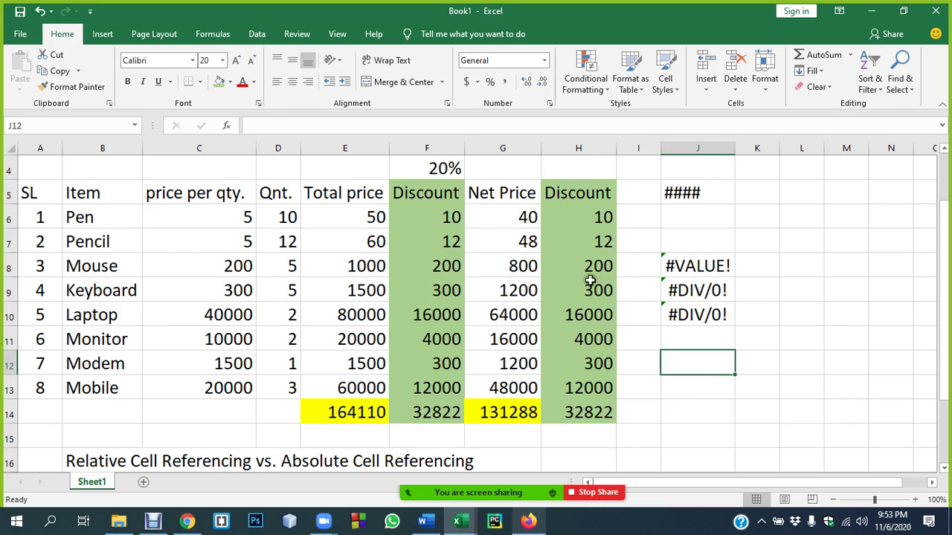
left_click(440, 217)
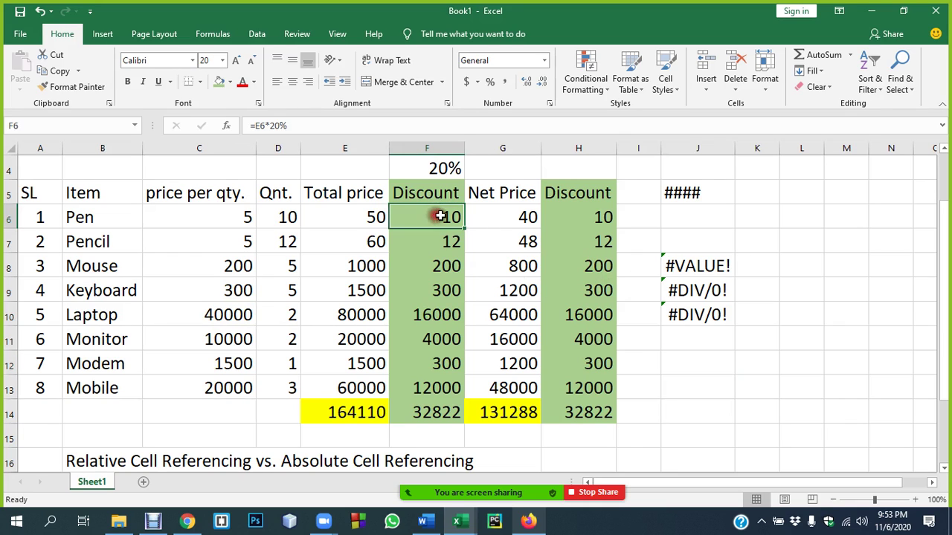
double_click(438, 218)
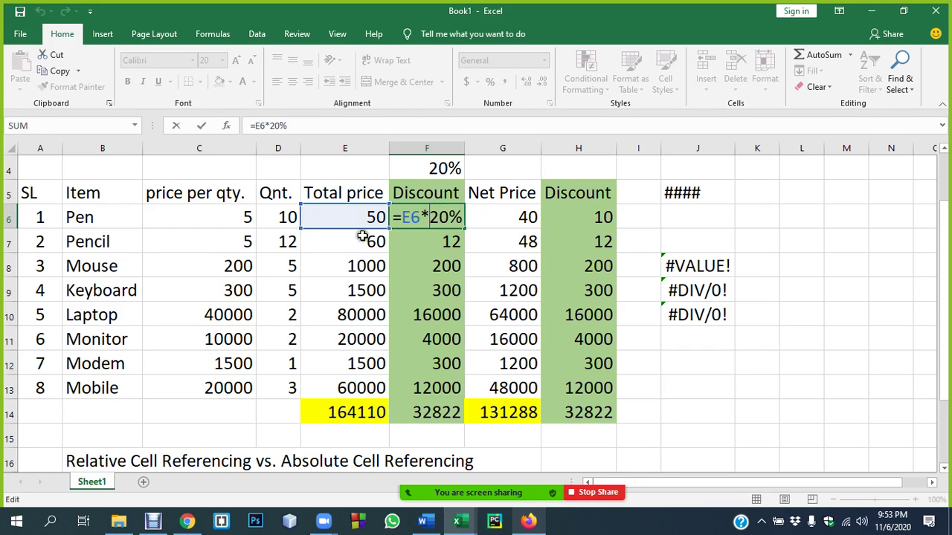
key("Return")
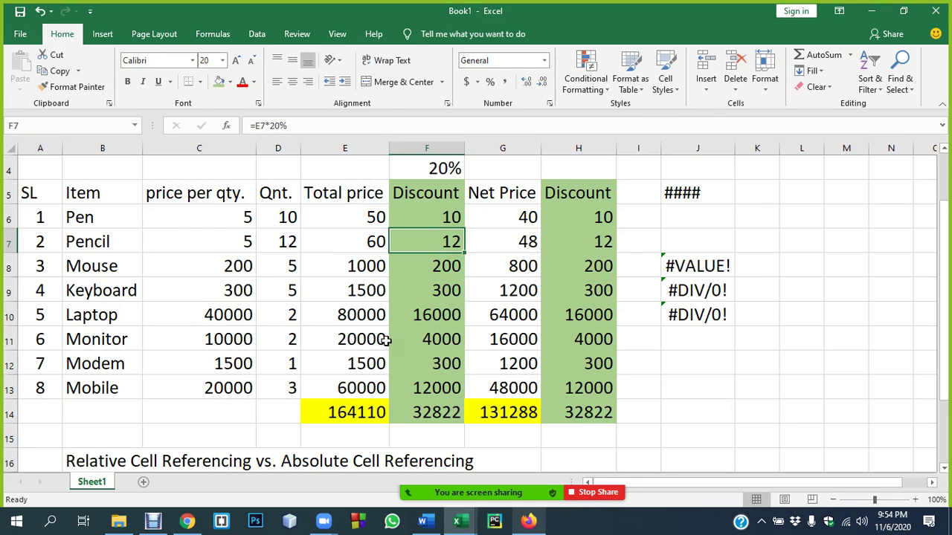
double_click(344, 215)
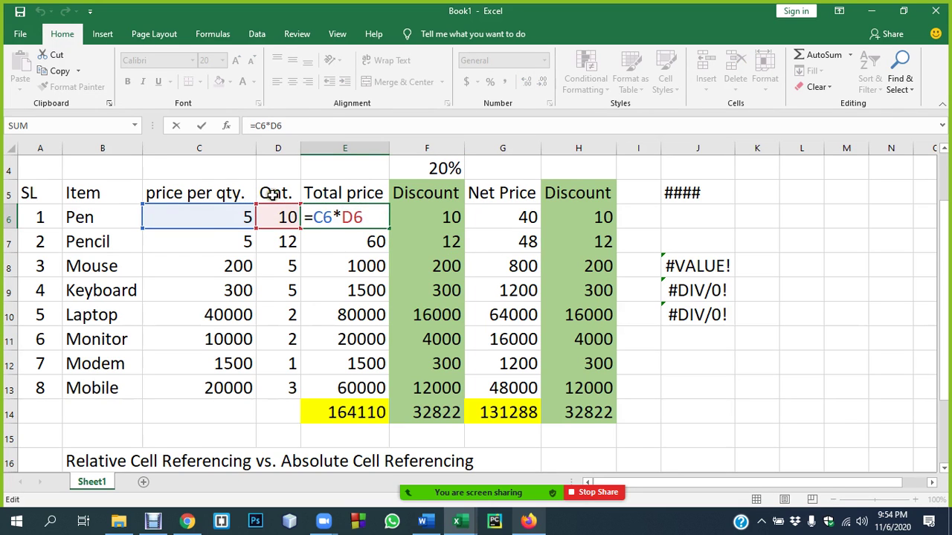
key("Return")
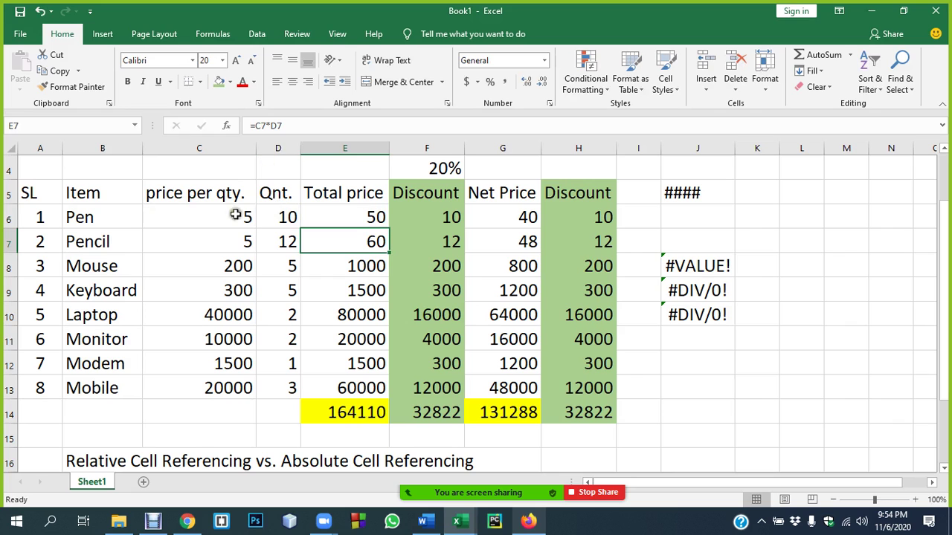
left_click(279, 143)
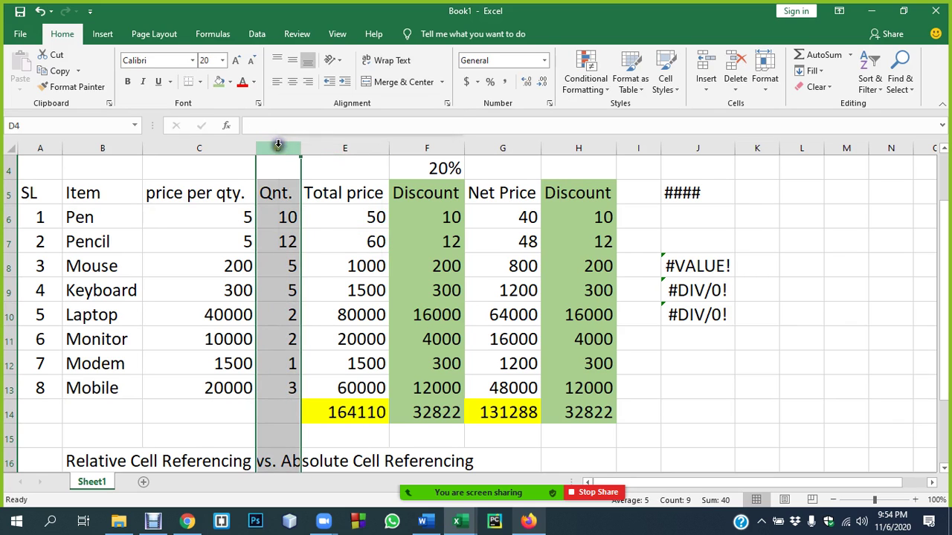
right_click(276, 143)
left_click(313, 258)
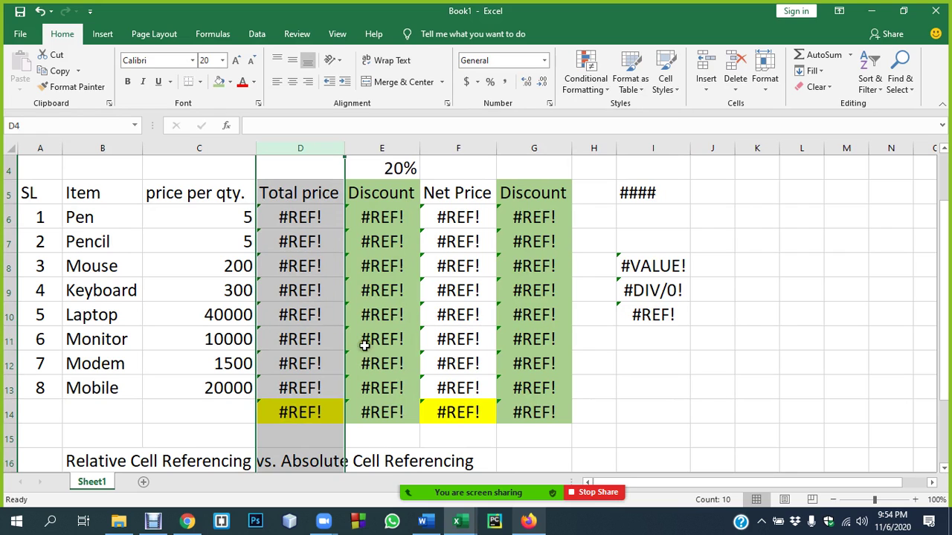
double_click(300, 223)
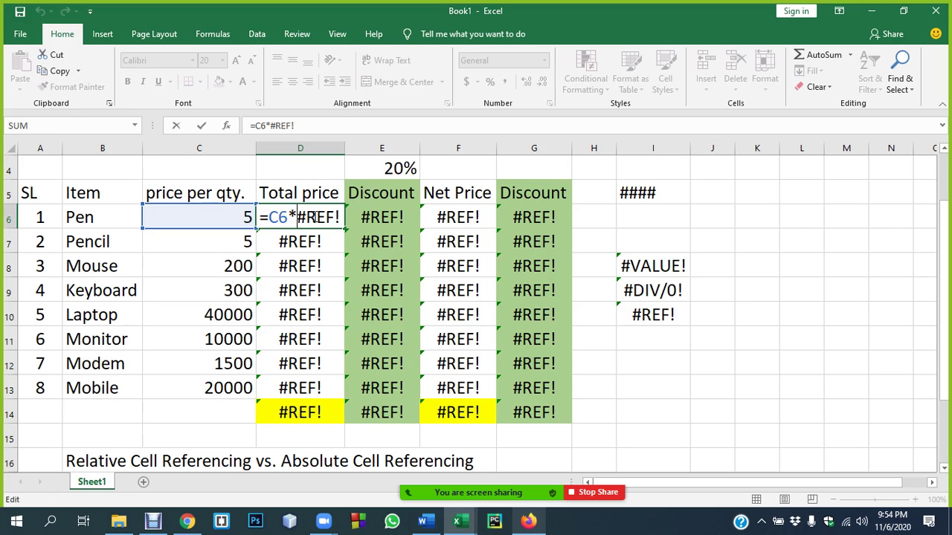
key("Return")
left_click(316, 216)
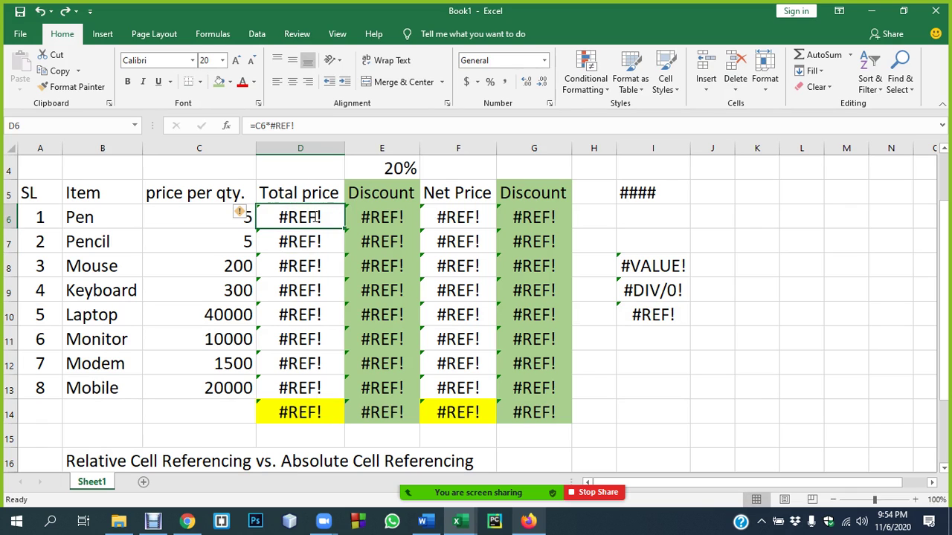
key("ctrl+z")
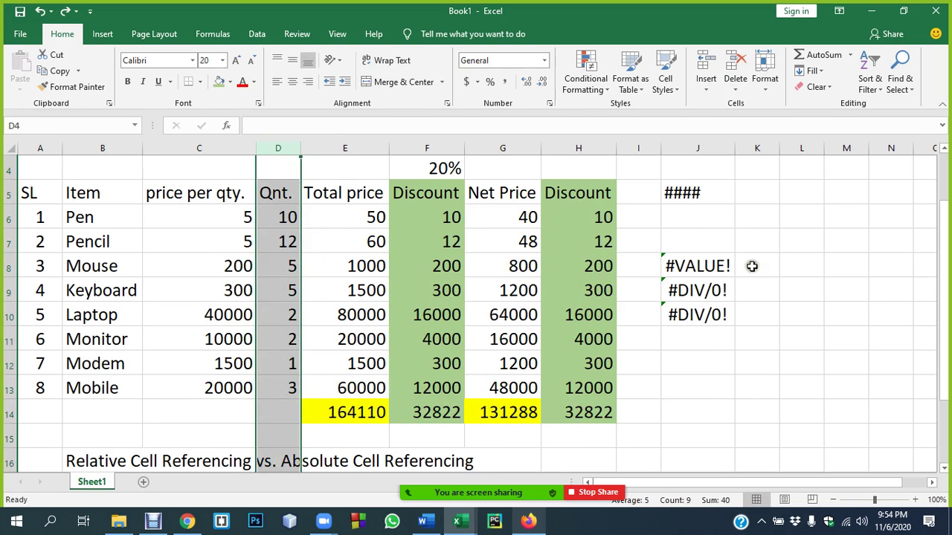
left_click(672, 368)
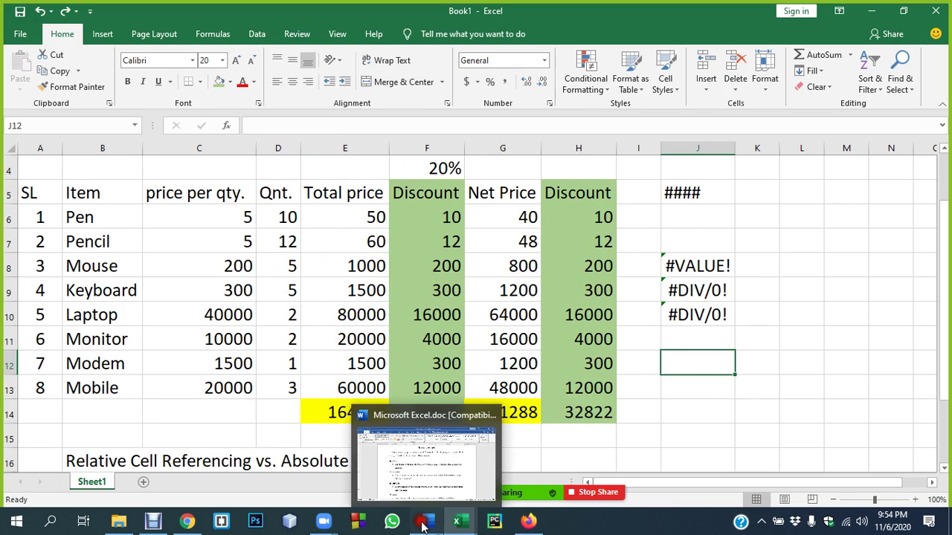
- Return to the Word notes and select the error list from ##### down to the #REF! deleted-cell explanation
left_click(422, 525)
scroll(297, 246, "down", 1)
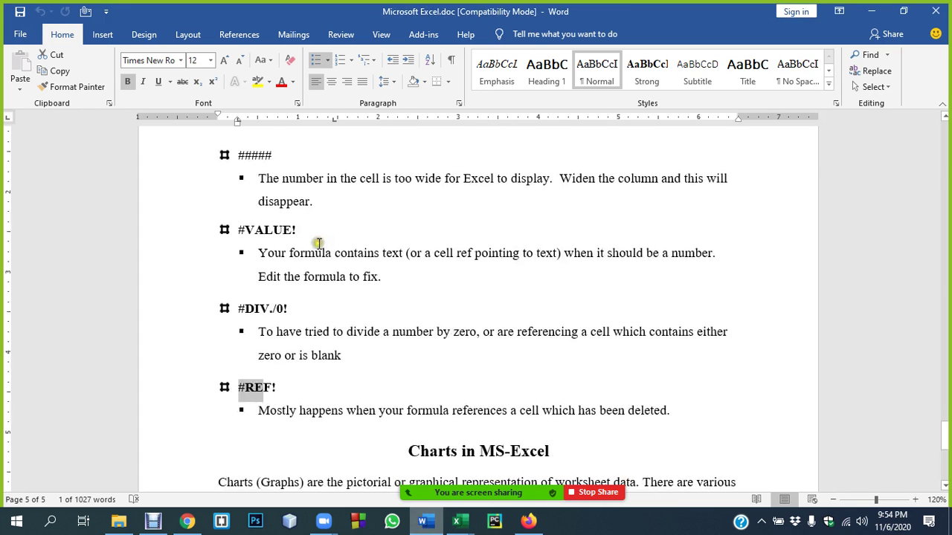
left_click(439, 394)
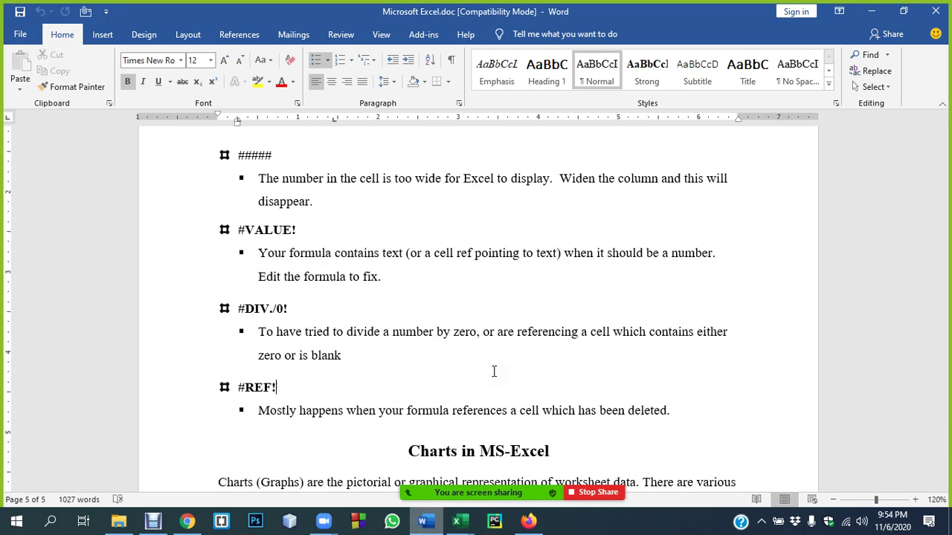
left_click(221, 154)
left_click_drag(223, 154, 667, 418)
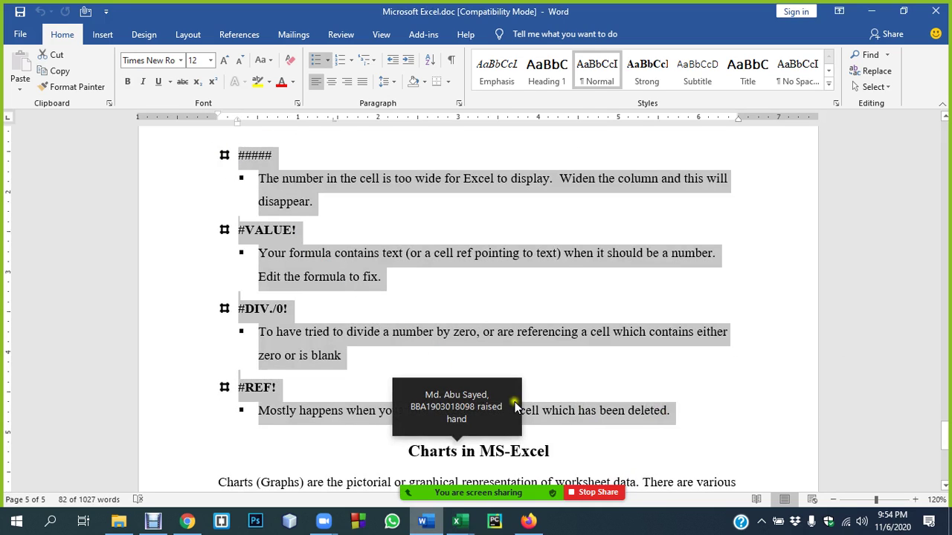
- Mute everyone in the Zoom meeting with self-unmute still allowed, then close the Participants panel
left_click(457, 472)
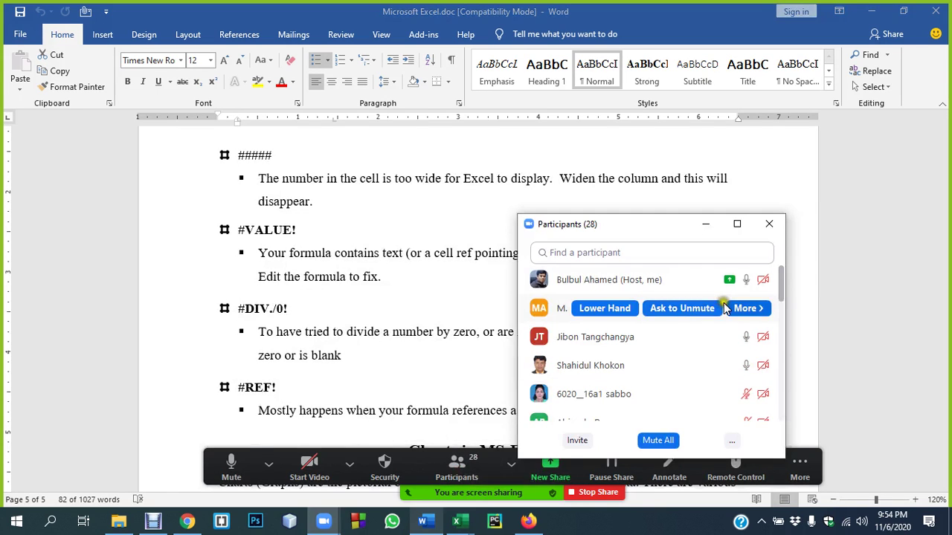
left_click(656, 441)
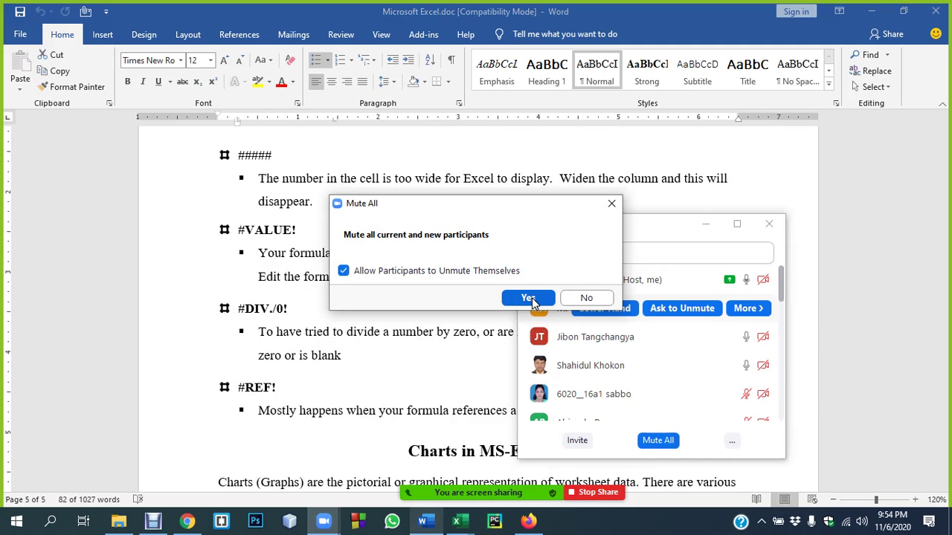
left_click(530, 297)
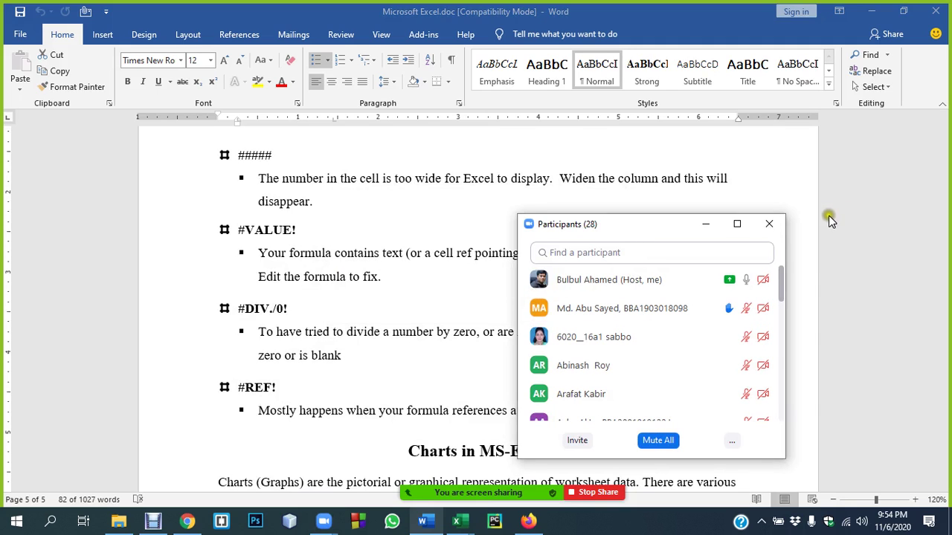
left_click(768, 224)
mouse_move(455, 488)
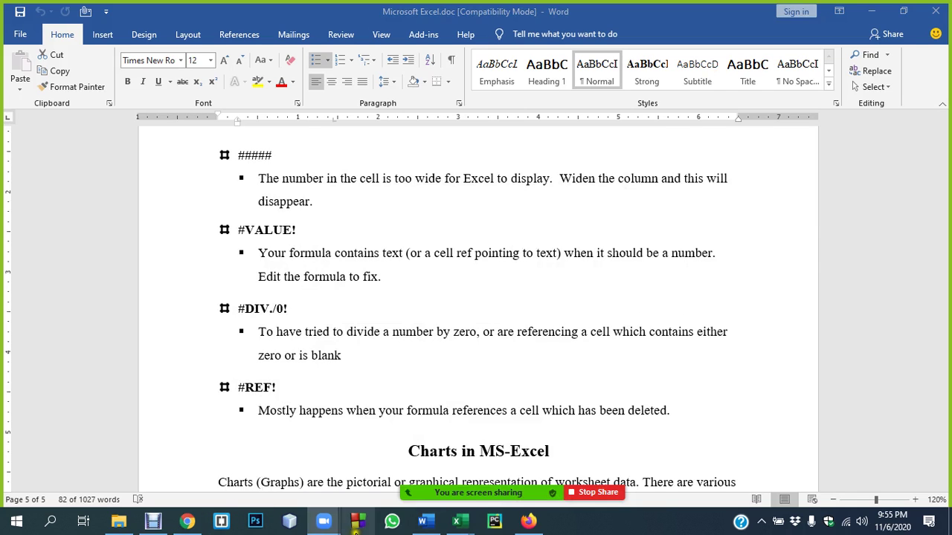
- Bring the Book1 spreadsheet forward and select cells I12:I13
mouse_move(460, 521)
left_click(509, 469)
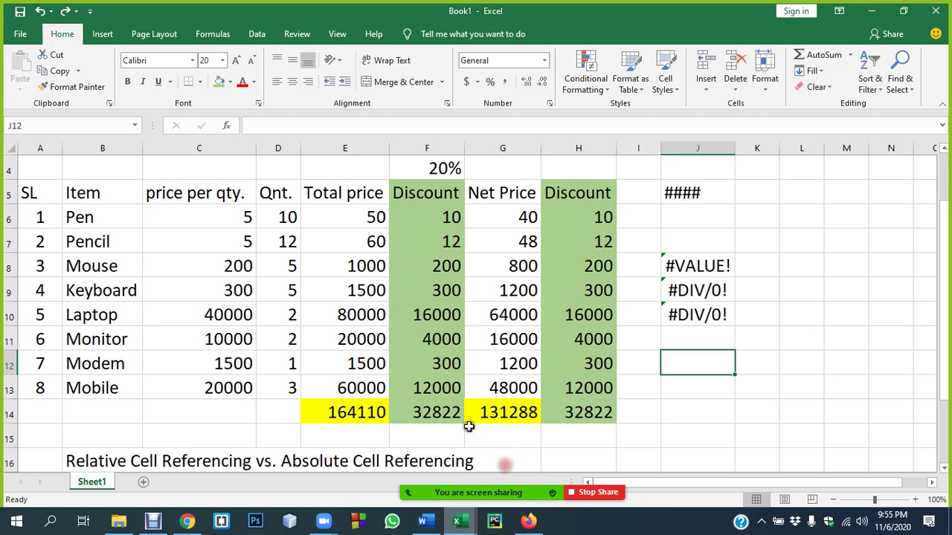
left_click_drag(645, 370, 643, 383)
- Admit the waiting participant from Zoom's Participants list, then close the list
mouse_move(470, 491)
left_click(471, 474)
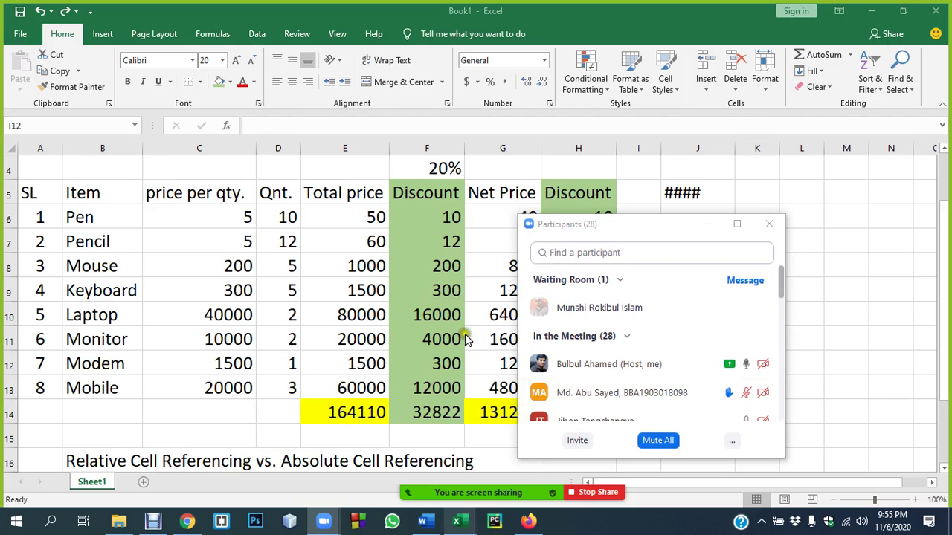
left_click(697, 306)
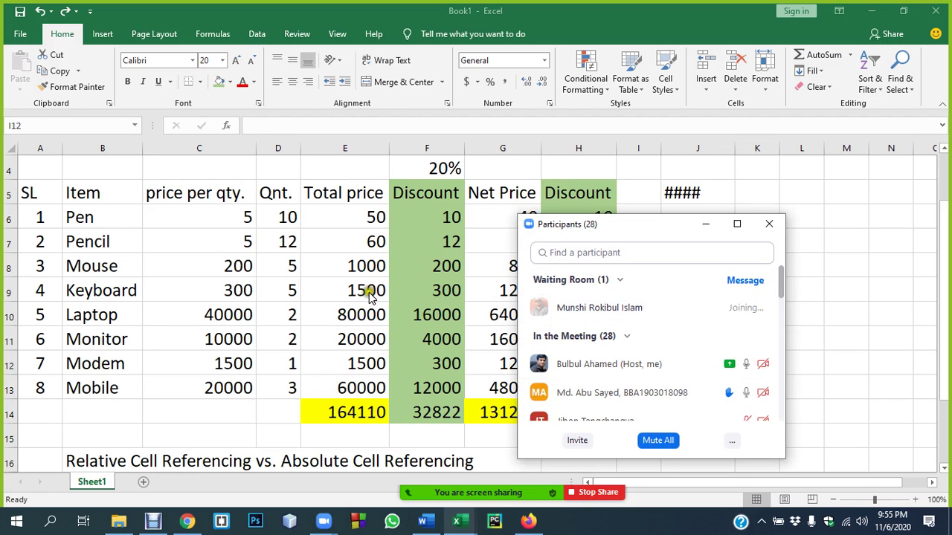
left_click_drag(673, 225, 744, 235)
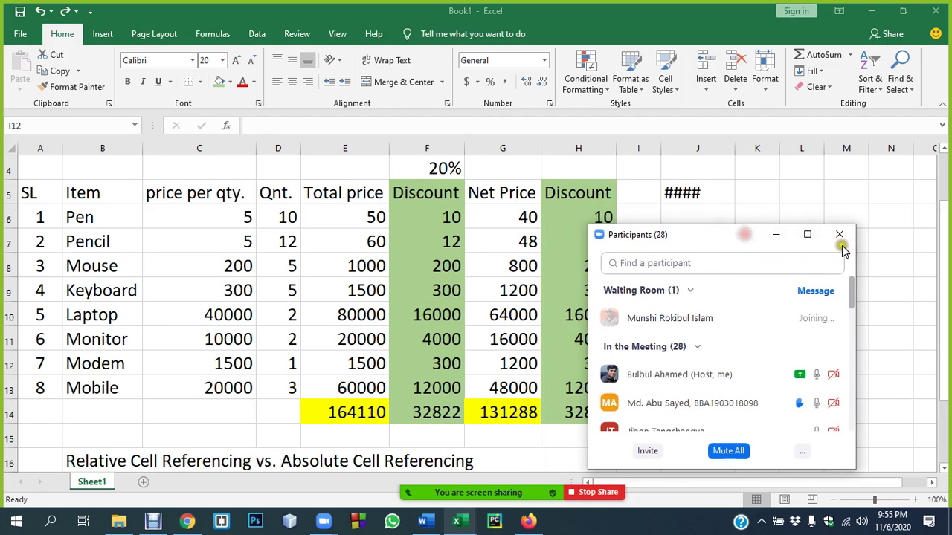
scroll(717, 332, "down", 1)
mouse_move(718, 350)
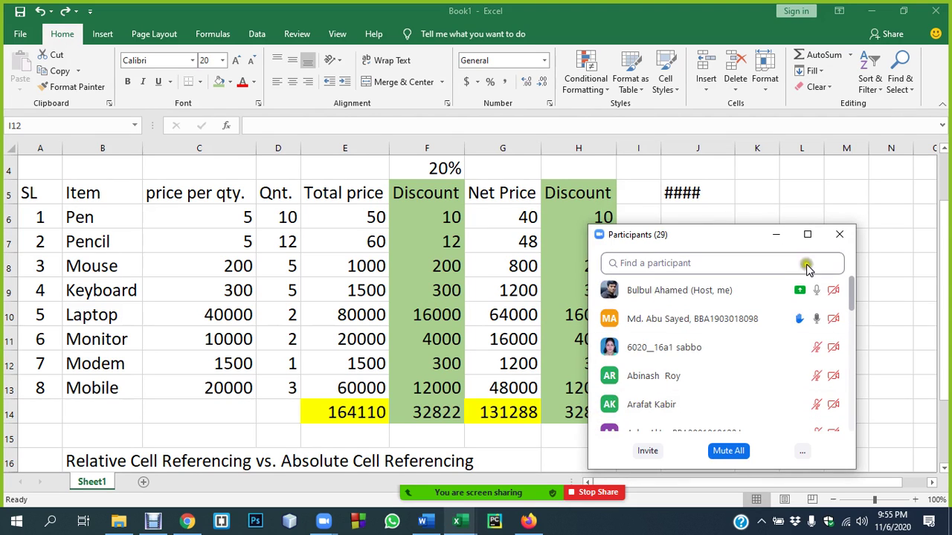
left_click(839, 234)
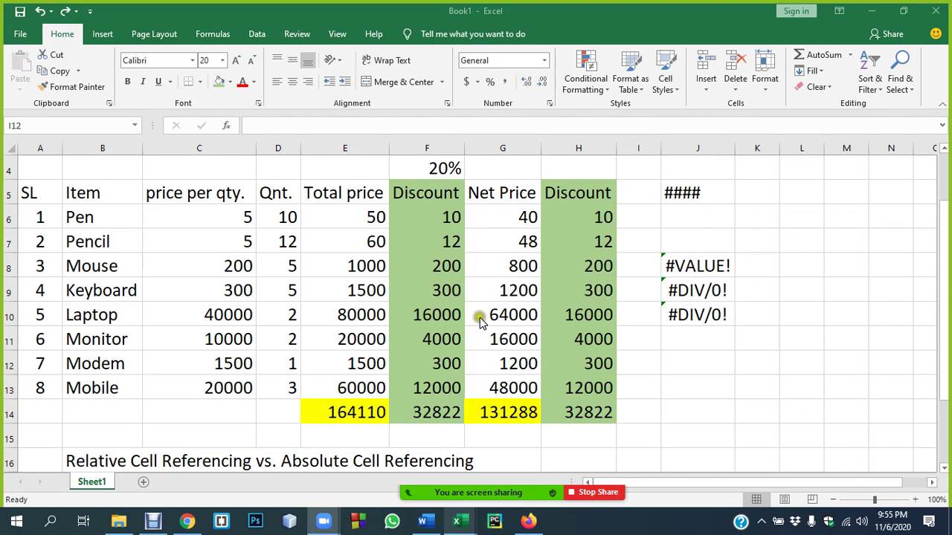
- Return to the Word error notes and clear the text selection
scroll(537, 313, "down", 2)
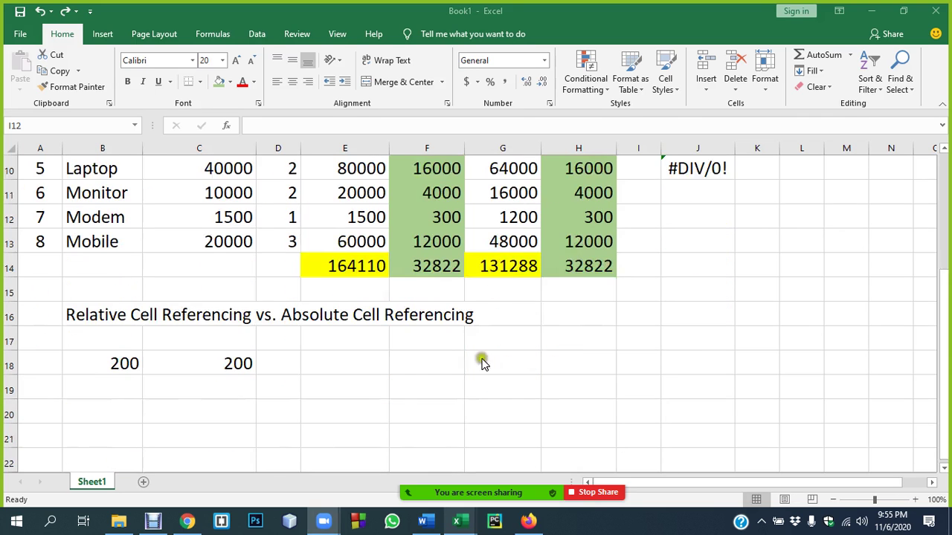
left_click(425, 523)
left_click(394, 310)
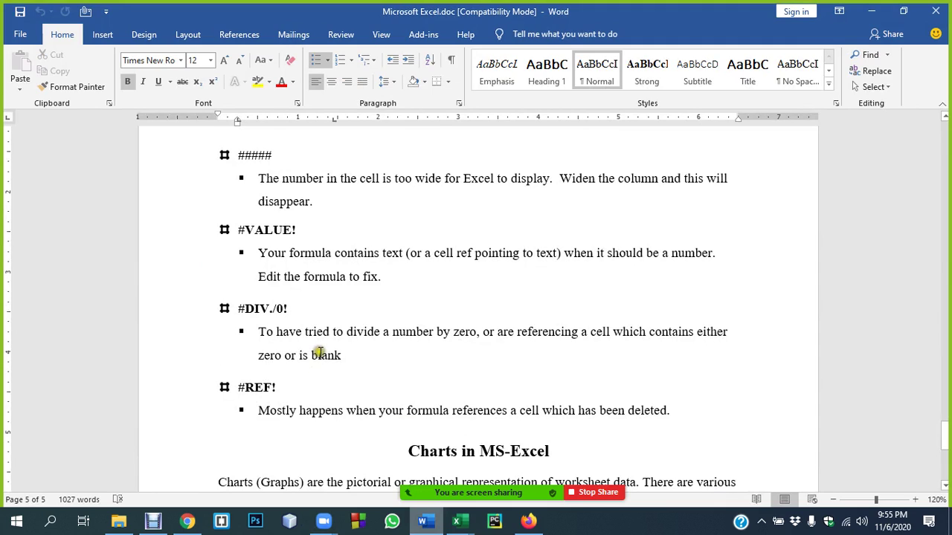
- Delete the extra space before 'Widen the column' in the ##### note
left_click_drag(237, 156, 724, 184)
left_click(567, 180)
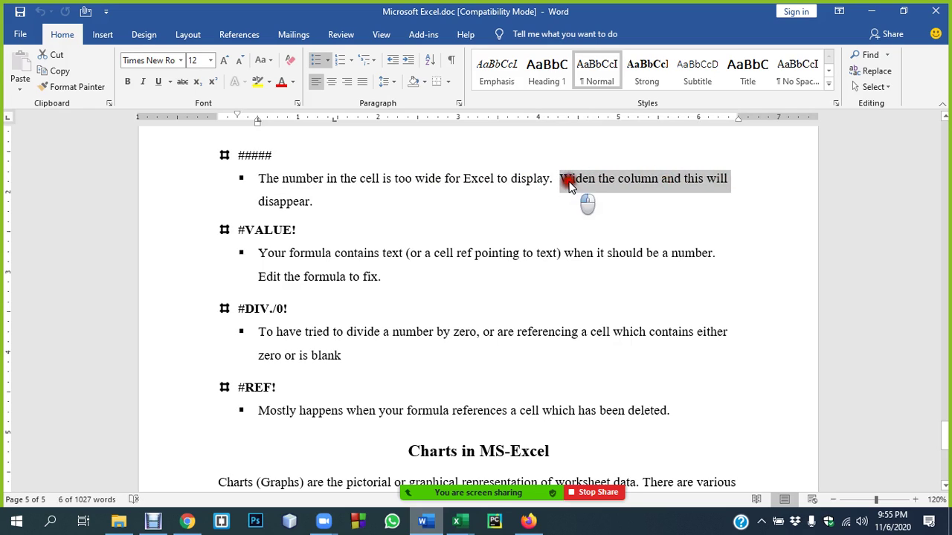
left_click(614, 178)
mouse_move(550, 179)
left_mouse_down()
mouse_move(601, 191)
mouse_move(562, 183)
left_mouse_up()
left_click(564, 181)
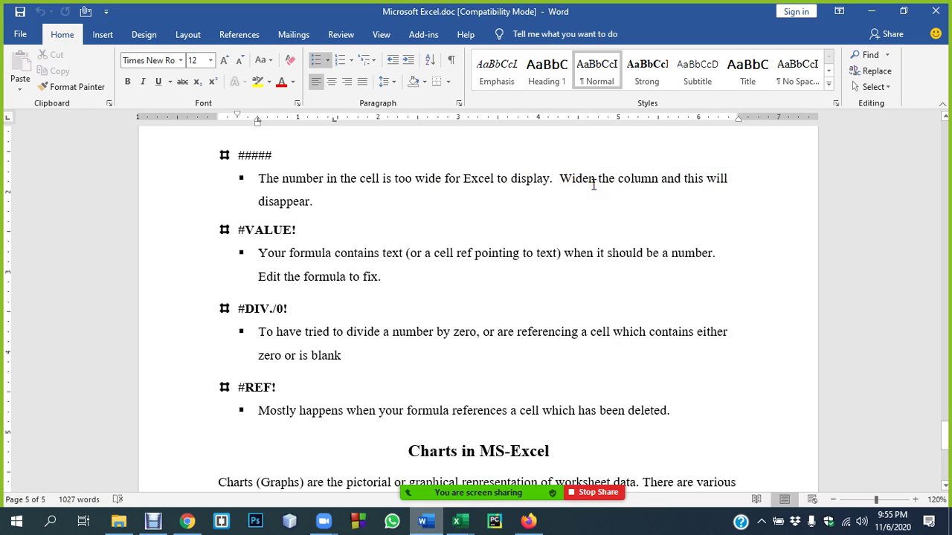
key("BackSpace")
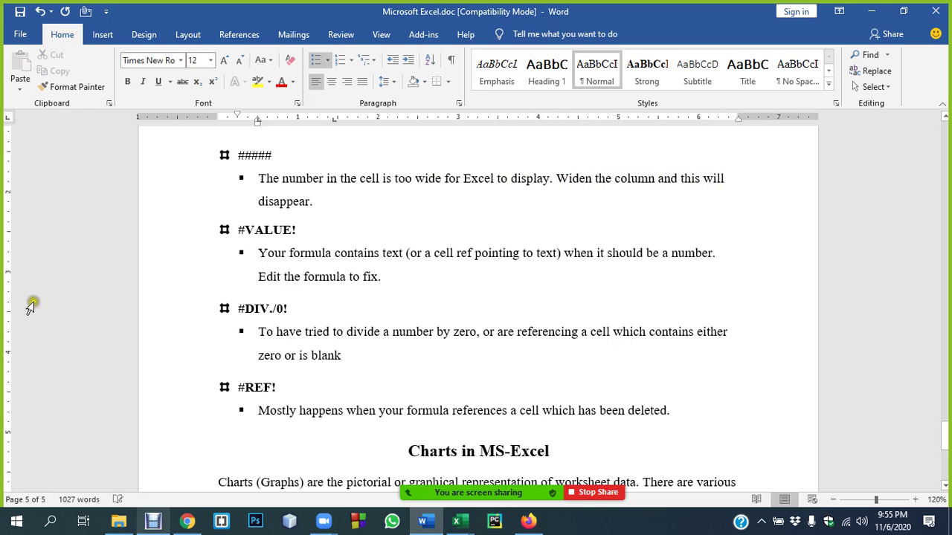
- Highlight 'Your formula contains text' in the #VALUE! explanation
left_click(262, 234)
left_click(255, 254)
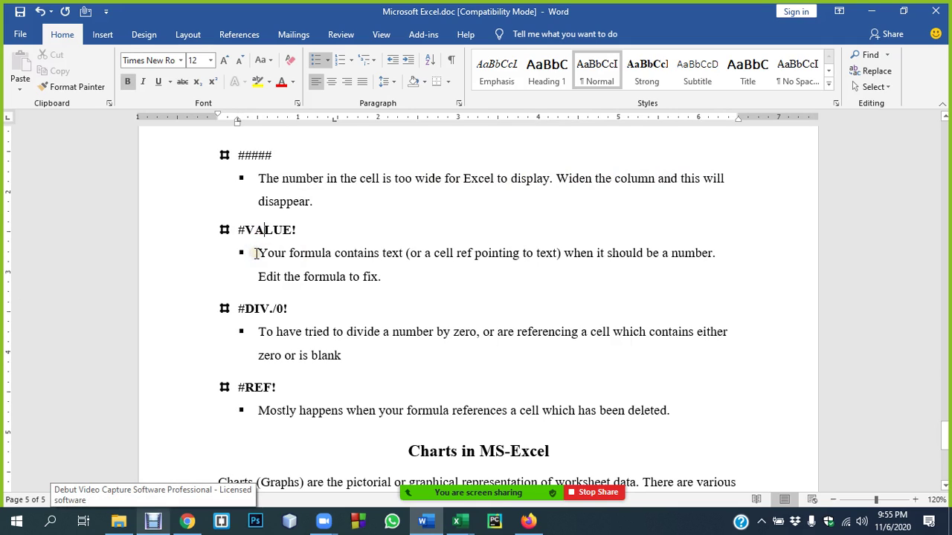
left_click_drag(255, 253, 392, 252)
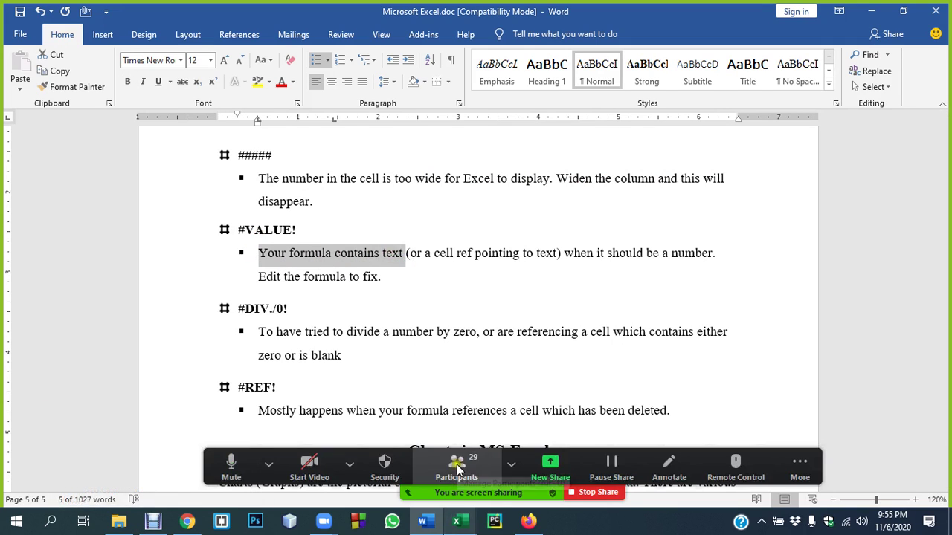
- Check Zoom's participant list, then refocus Word and bring up the open Excel windows
left_click(456, 464)
mouse_move(616, 400)
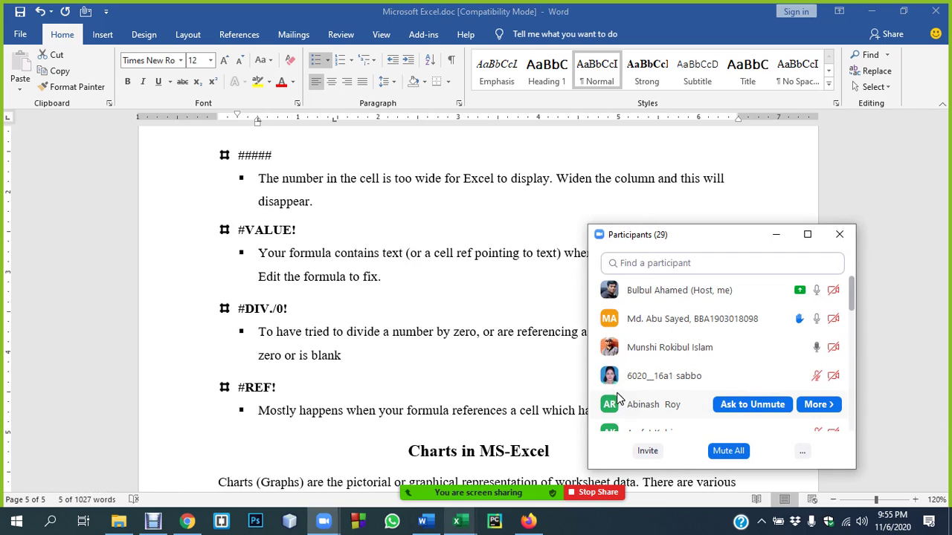
left_click(446, 316)
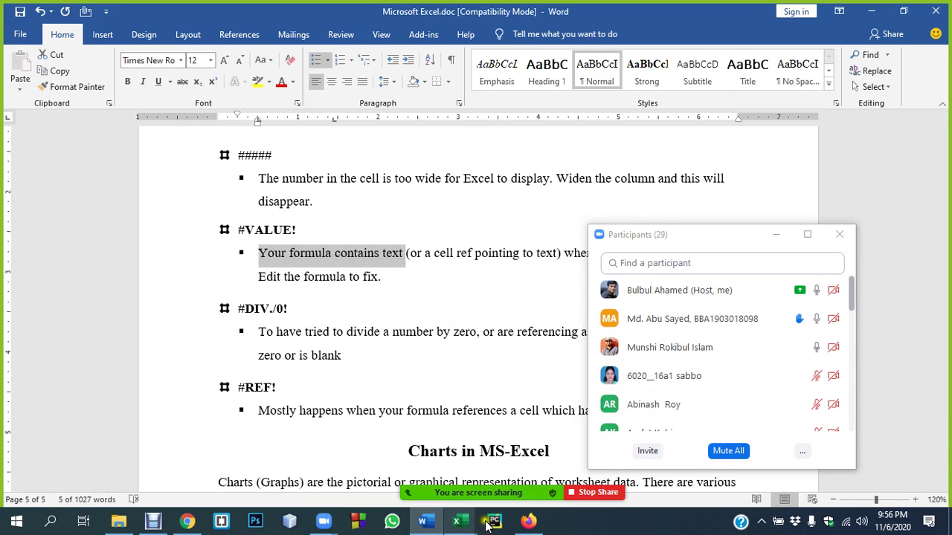
left_click(461, 524)
- Bring Book1 to the front and close Zoom's participant list
left_click(505, 463)
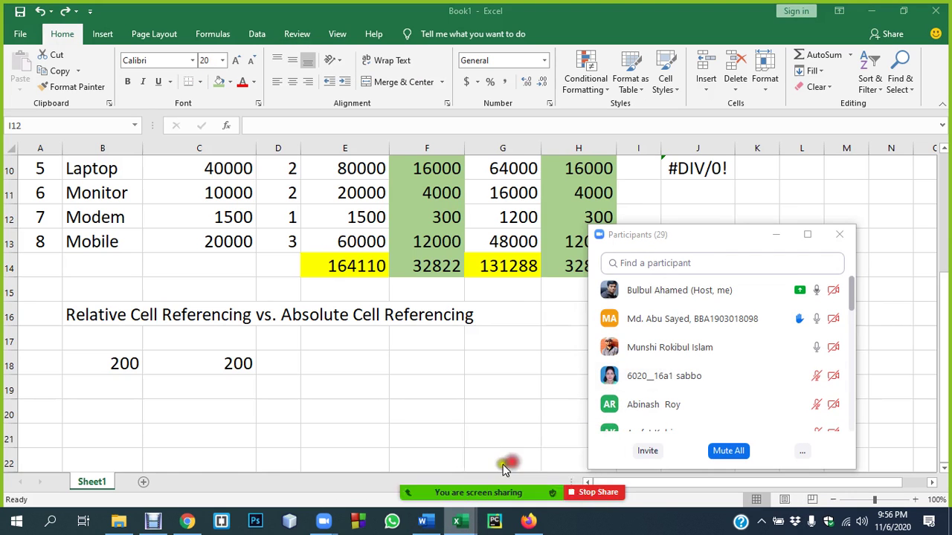
left_click(839, 234)
scroll(520, 327, "up", 3)
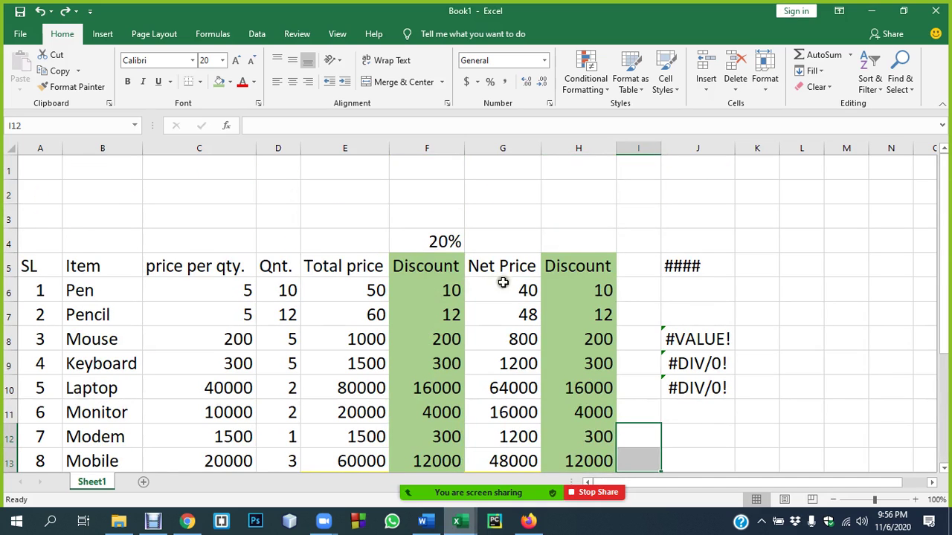
- Narrow column C until its prices show ####, then auto-fit it so they display in full
left_click(223, 265)
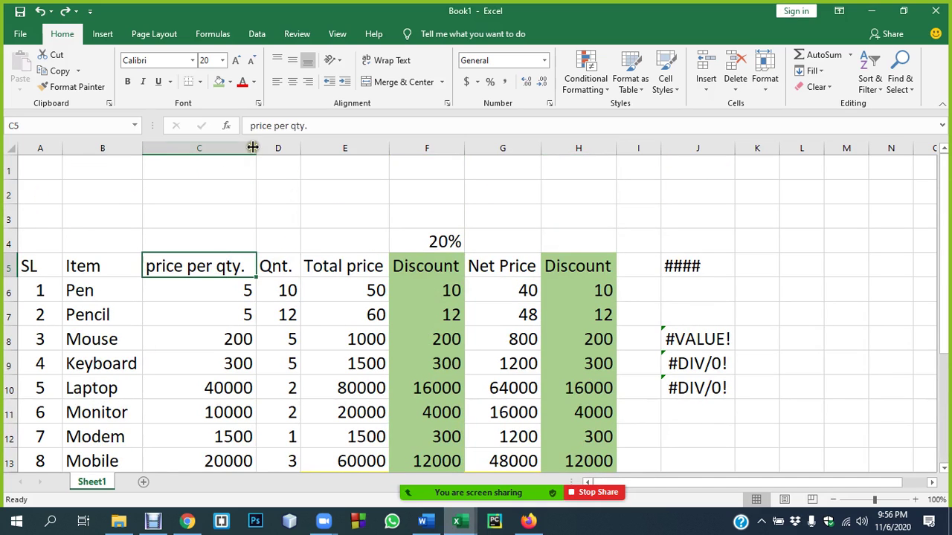
left_click_drag(256, 148, 185, 158)
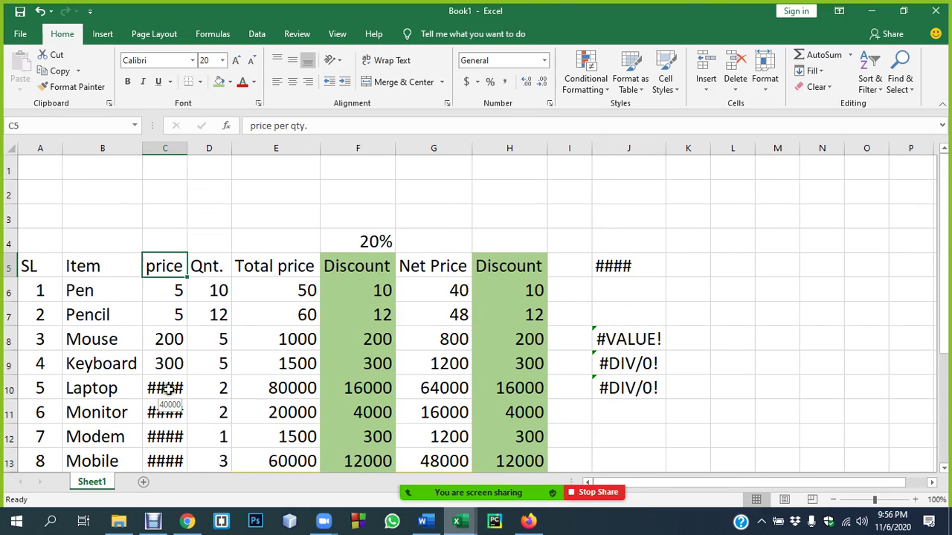
double_click(187, 146)
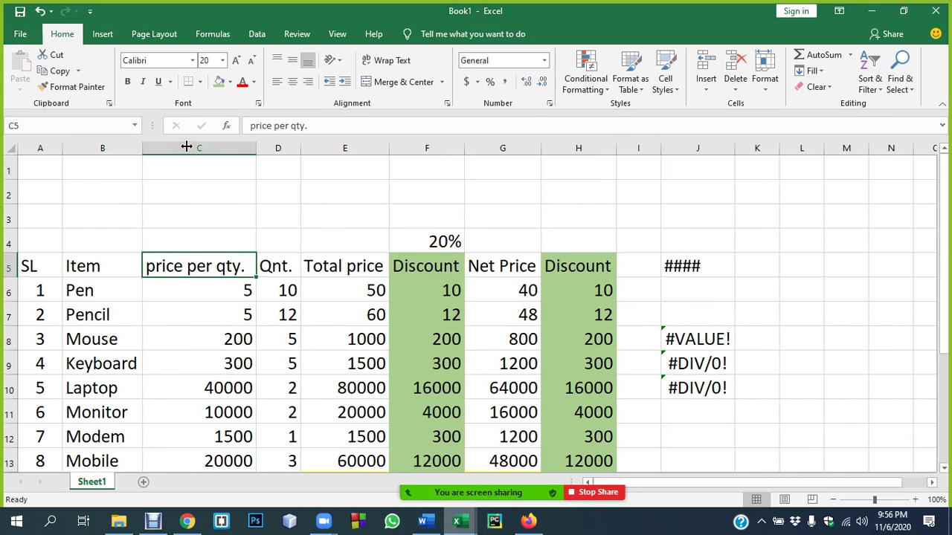
- Select D1, column C, C2 and E3, then the table range A5:J10, ending on J12
left_click(282, 171)
left_click(215, 151)
left_click(213, 191)
left_click(301, 218)
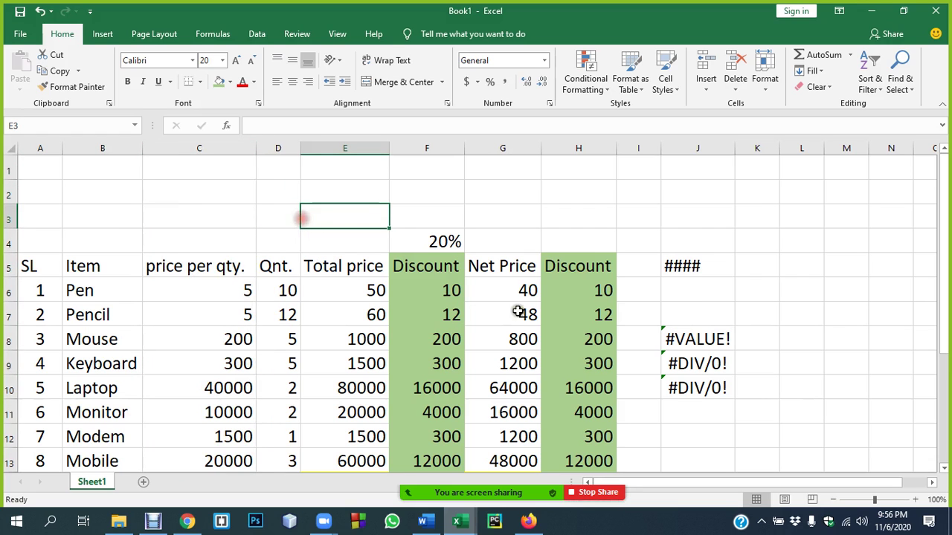
left_click(213, 257)
left_click_drag(41, 269, 726, 397)
left_click(678, 429)
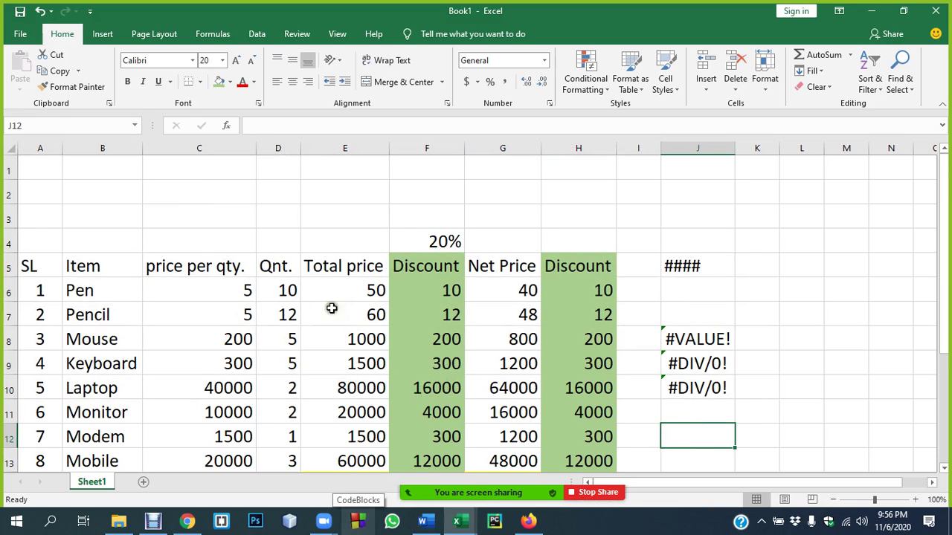
mouse_move(323, 520)
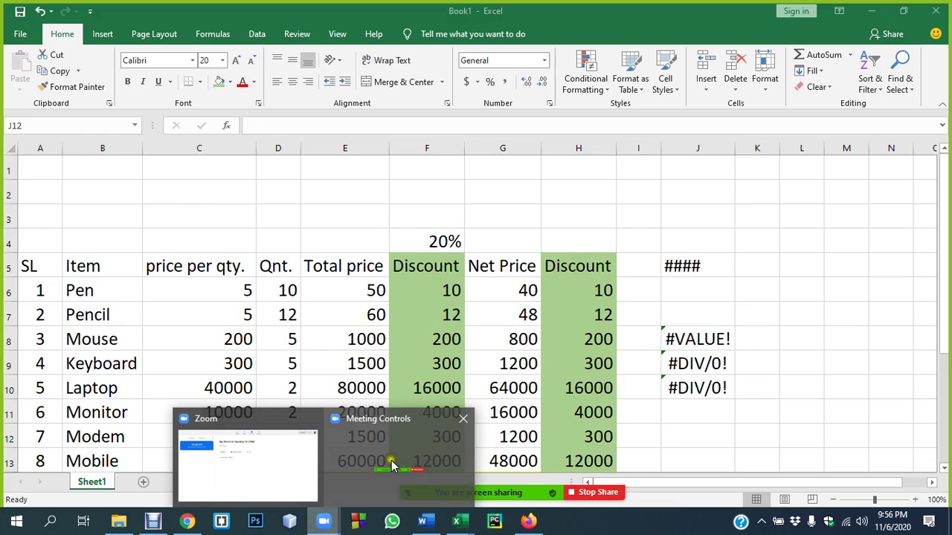
- Bring up Zoom, open the Participants list, move it higher, and minimize the Zoom main window
left_click(278, 467)
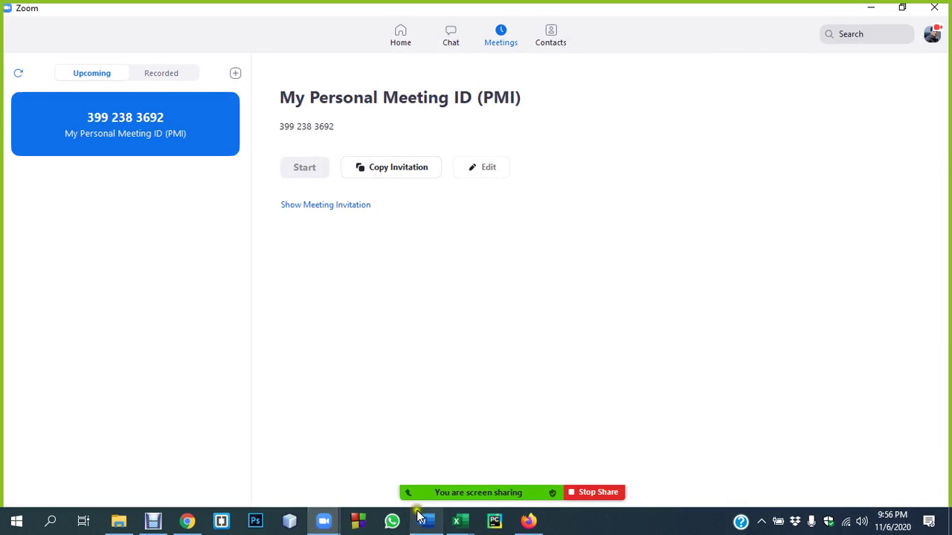
left_click(788, 468)
left_click(476, 466)
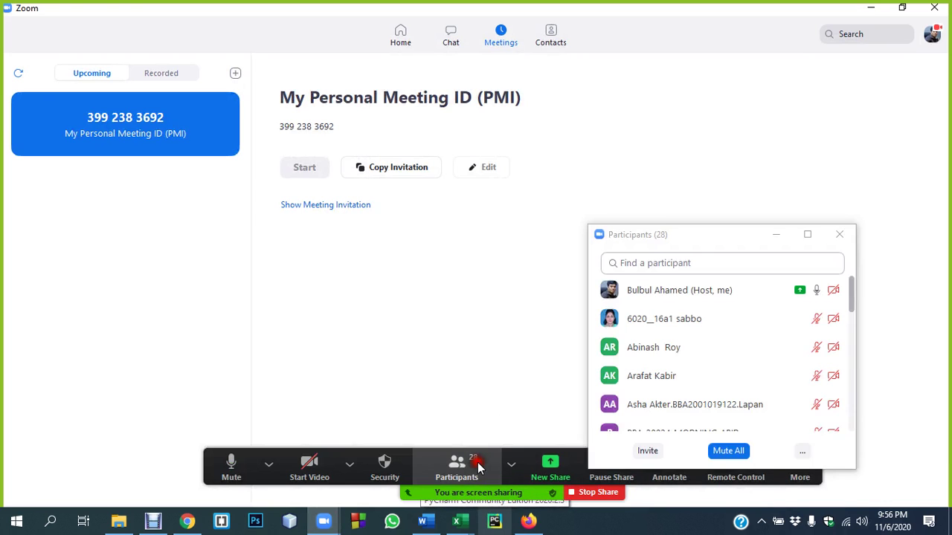
left_click_drag(709, 239, 699, 193)
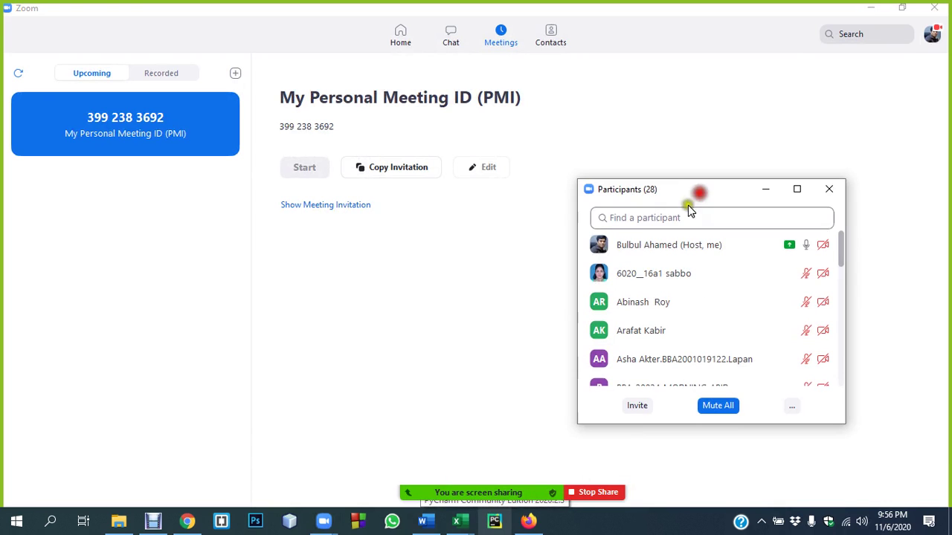
left_click(872, 8)
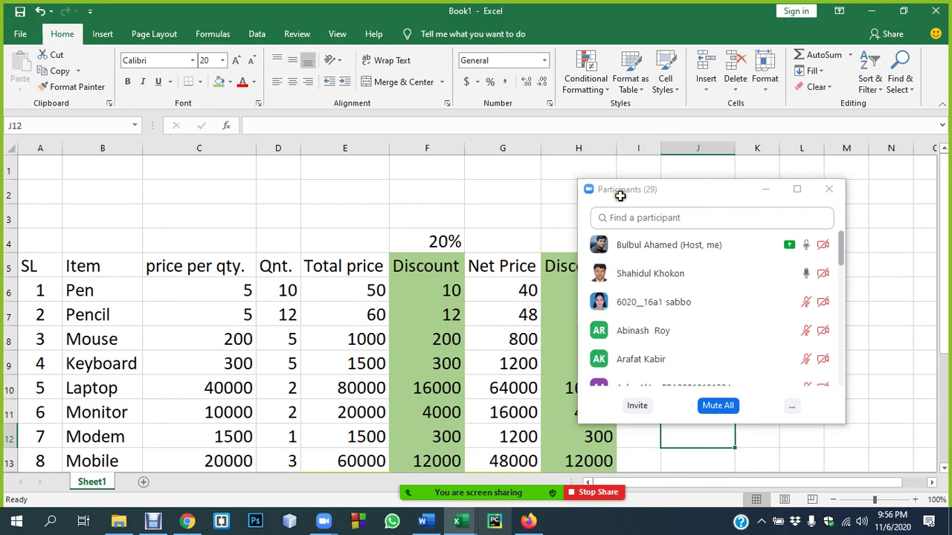
left_click(722, 200)
left_click(826, 189)
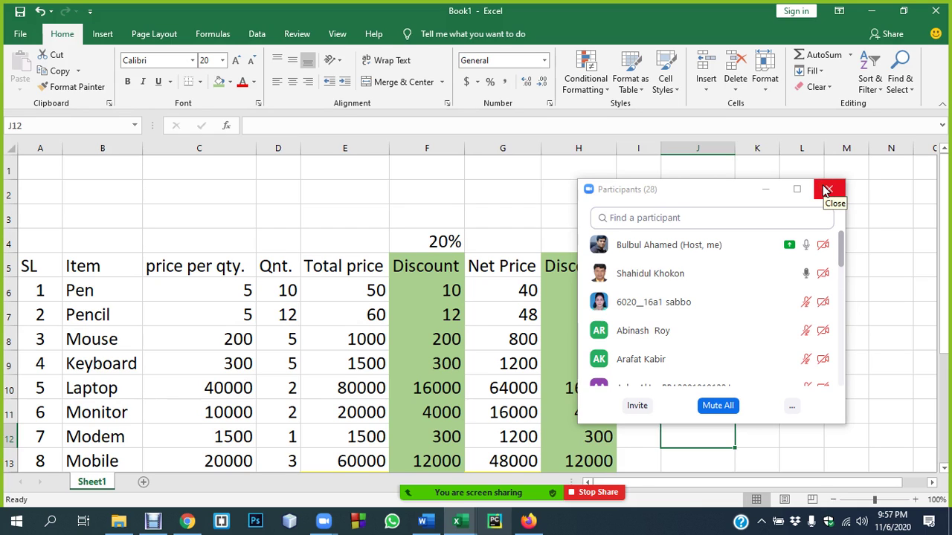
- Close the participant list and point out the Mouse price 200 in C8 and Modem price 1500 in C12
left_click(825, 189)
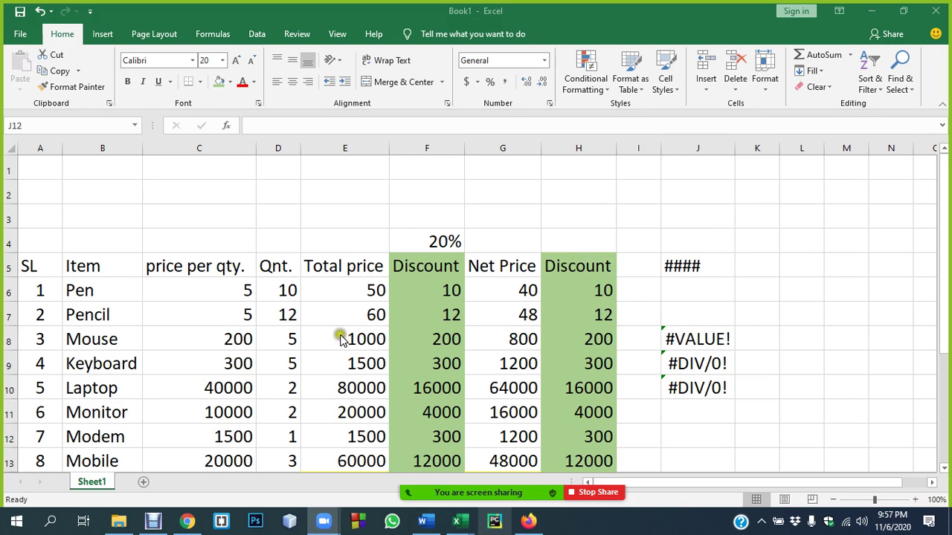
left_click(212, 339)
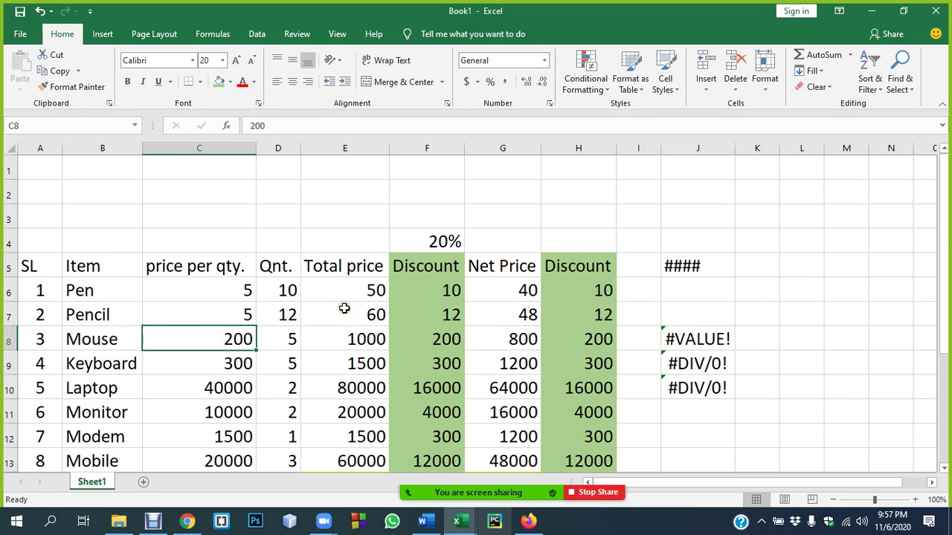
scroll(344, 309, "down", 2)
left_click(234, 288)
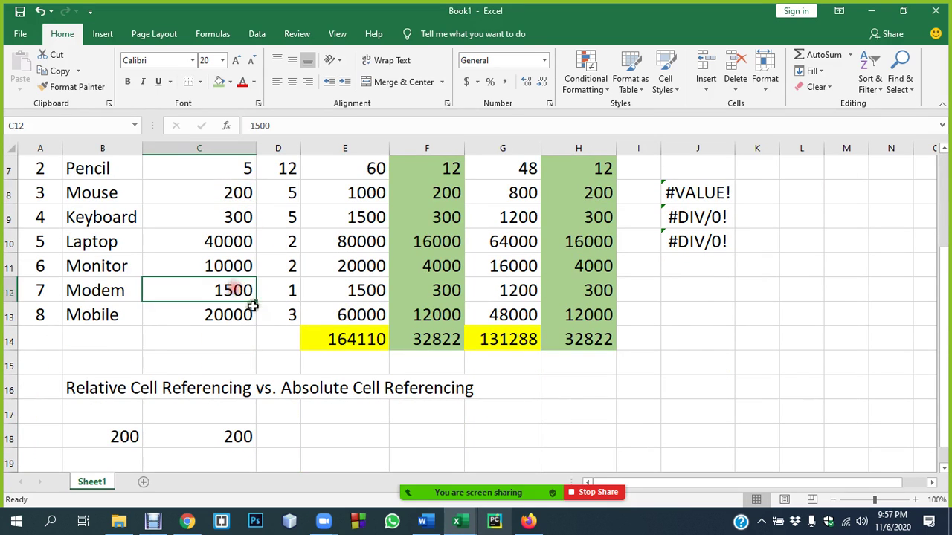
scroll(251, 365, "down", 1)
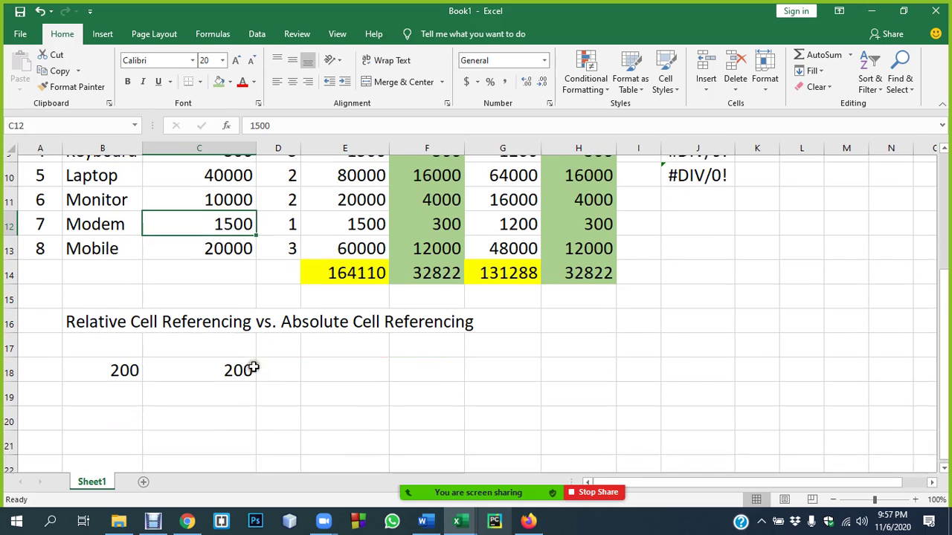
- Select the Relative Cell Referencing heading, cell E16, and the error values in J5:J10
left_click(131, 314)
left_click(317, 318)
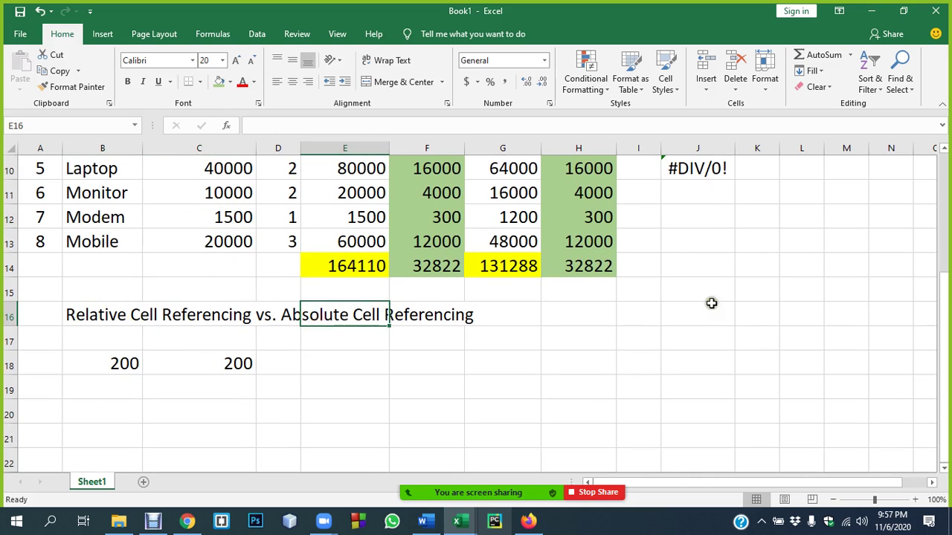
scroll(692, 291, "down", 3)
left_click_drag(693, 268, 710, 398)
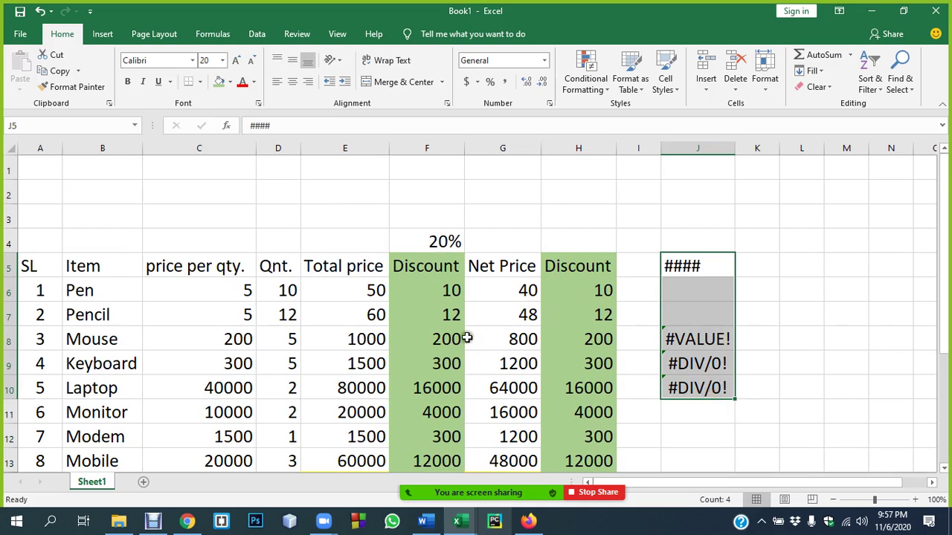
scroll(468, 336, "down", 4)
- Admit the waiting person to the meeting, then settle on empty cell E20
left_click(524, 75)
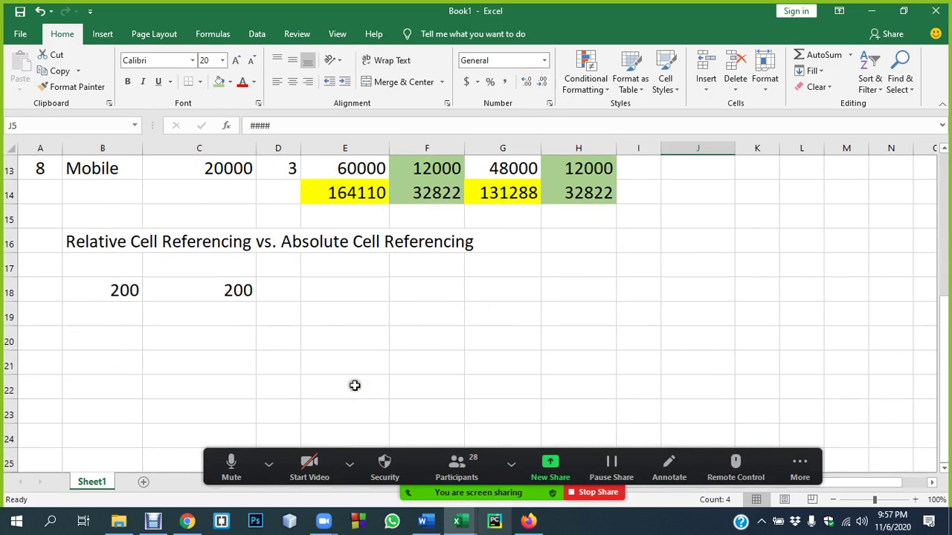
left_click(369, 341)
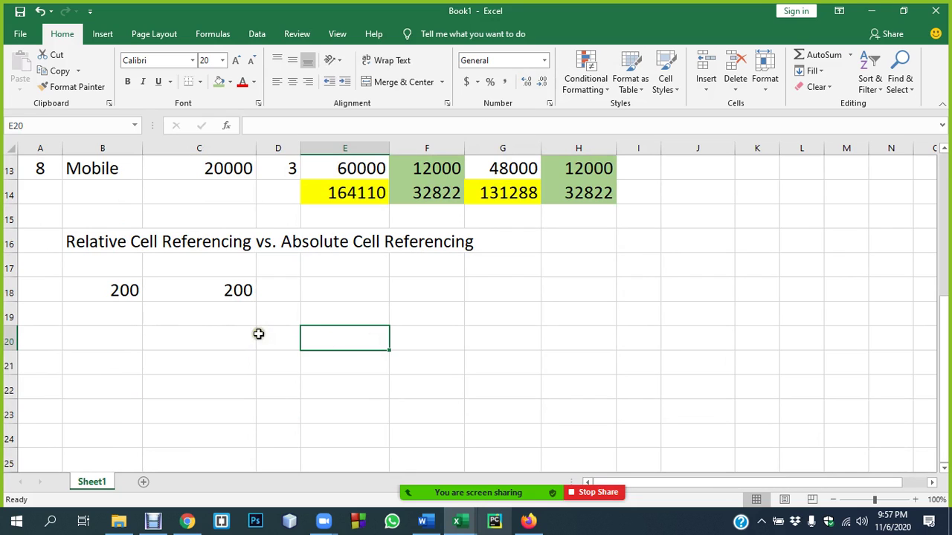
left_click(216, 334)
left_click(336, 339)
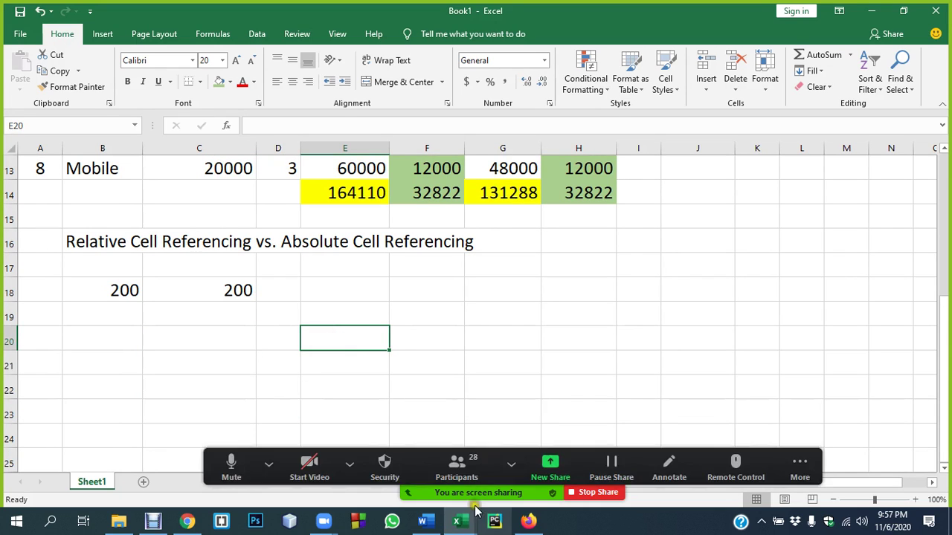
left_click(456, 466)
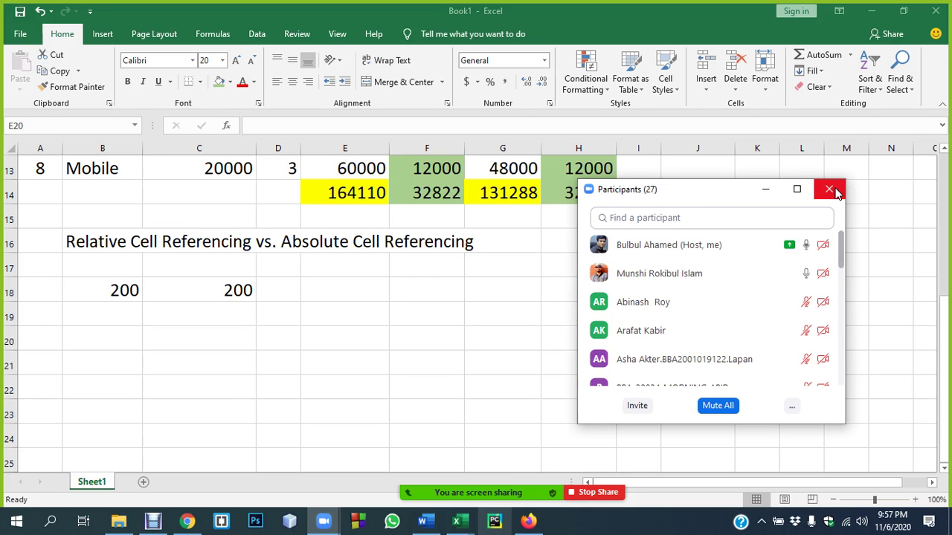
left_click(831, 191)
left_click(303, 336)
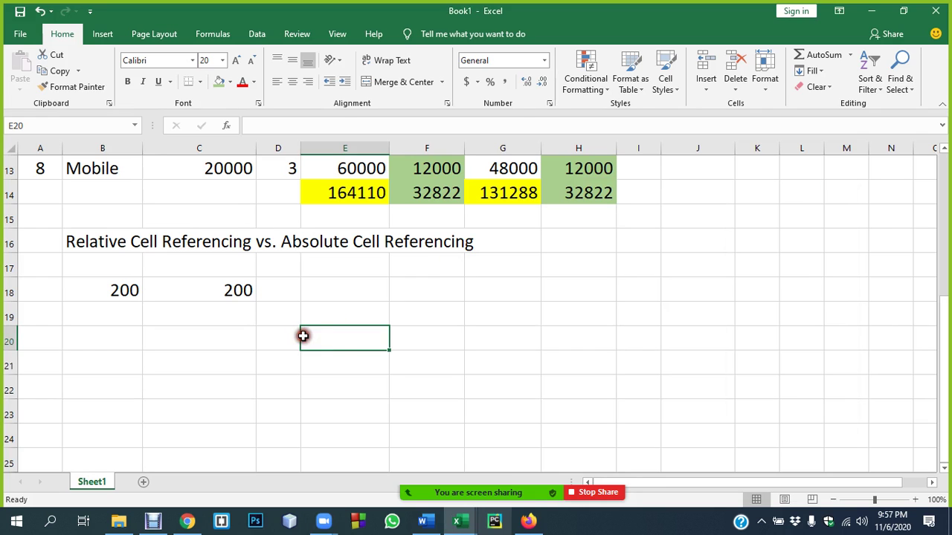
- Enter =2+3*5 in E20 and reopen it to show the formula behind the result
left_click(254, 342)
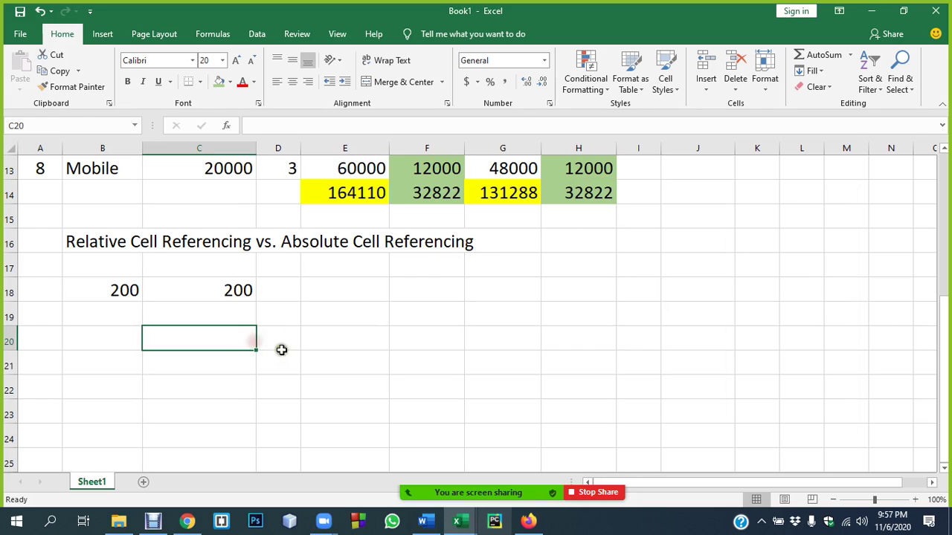
left_click(328, 336)
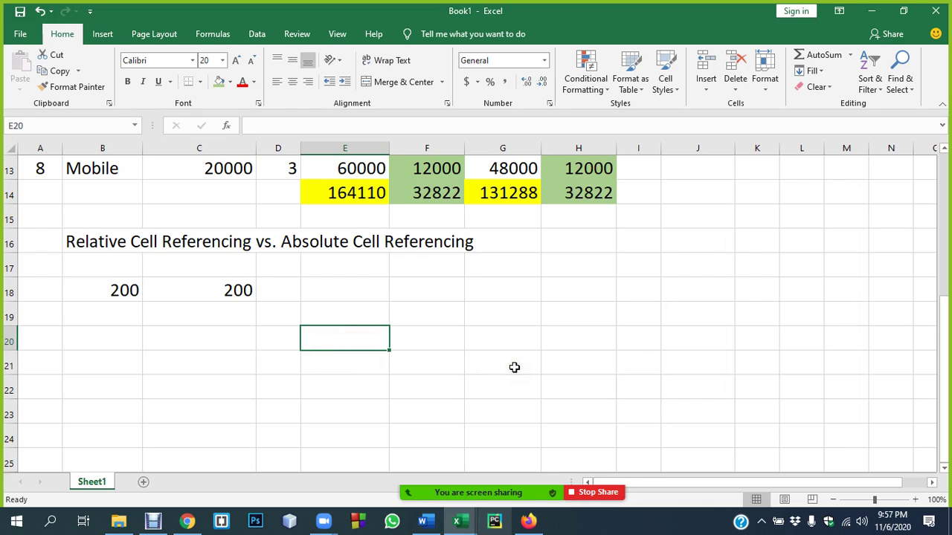
type("=2+3*5")
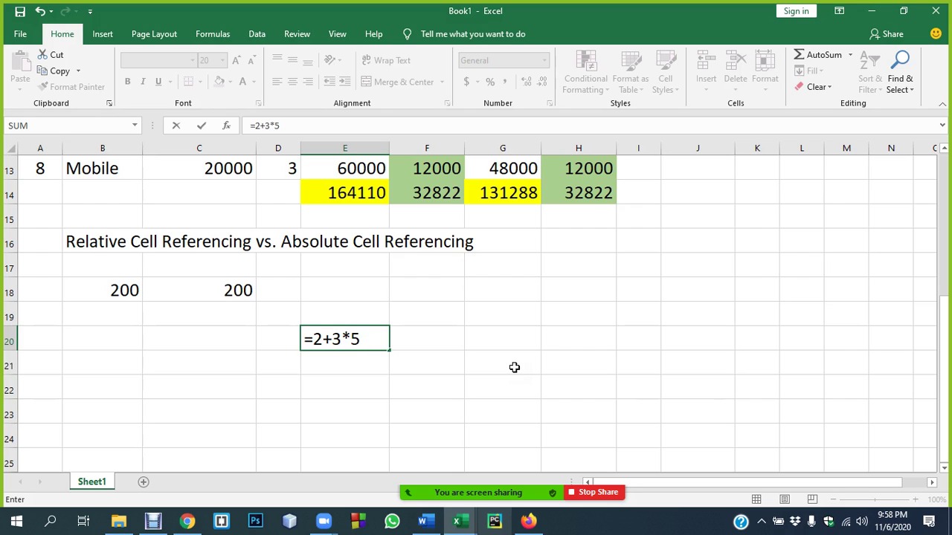
key("Return")
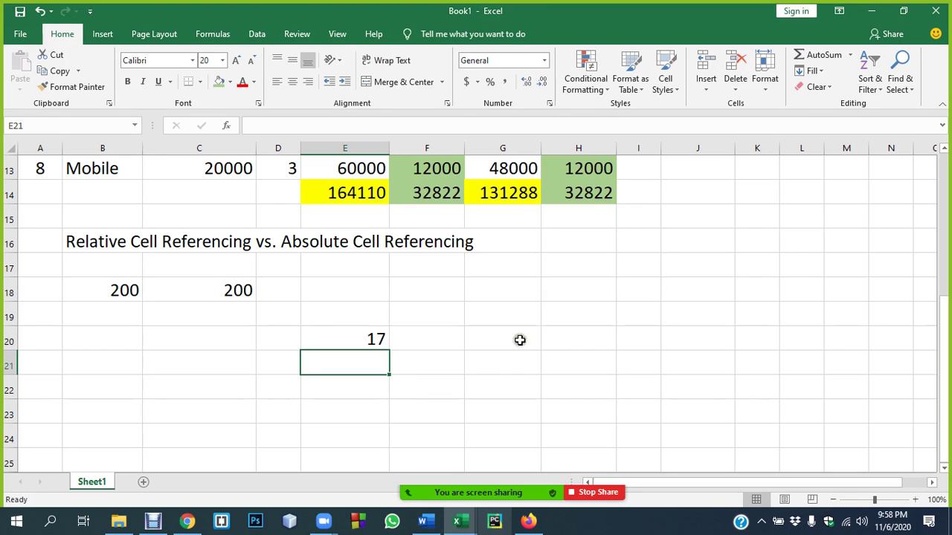
double_click(354, 339)
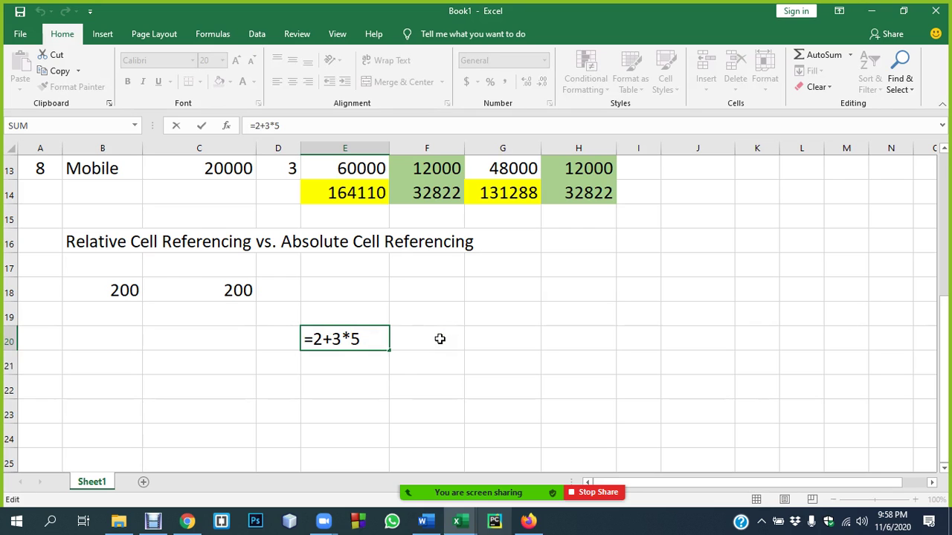
key("Return")
double_click(359, 342)
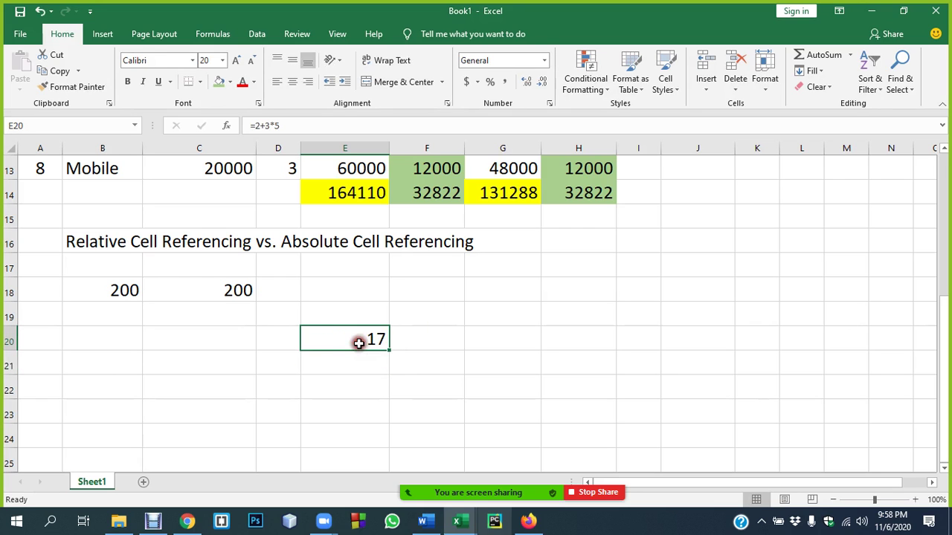
- Mute all Zoom meeting participants and close the participant list
mouse_move(436, 481)
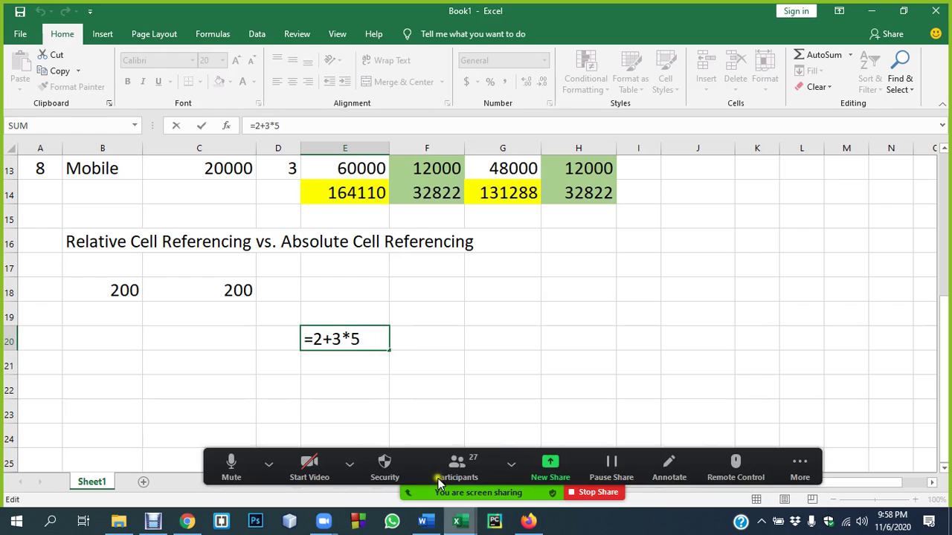
left_click(456, 466)
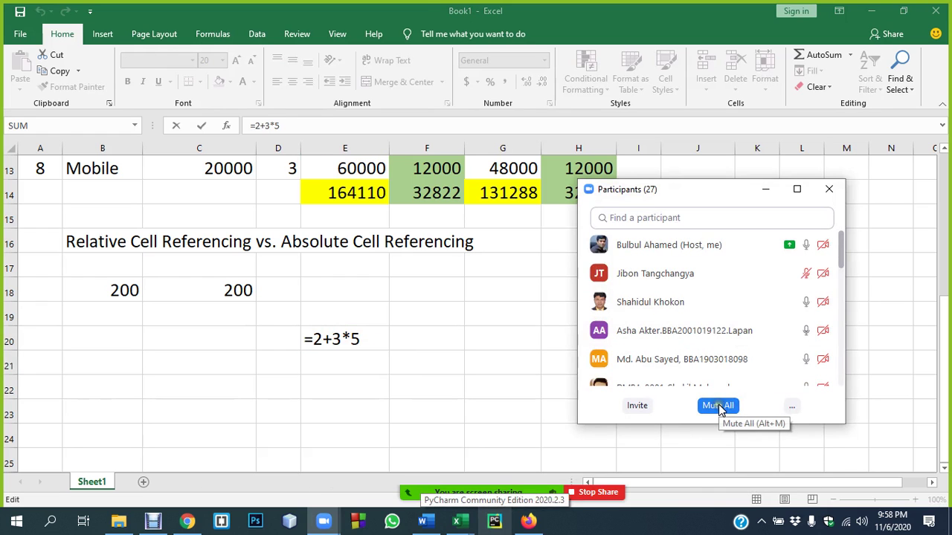
left_click(716, 405)
left_click(545, 296)
left_click(758, 215)
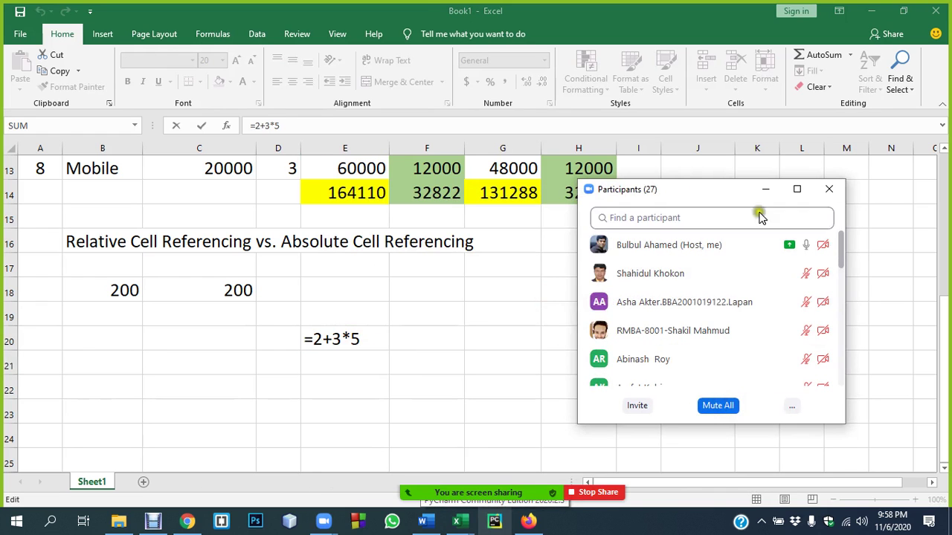
left_click(828, 189)
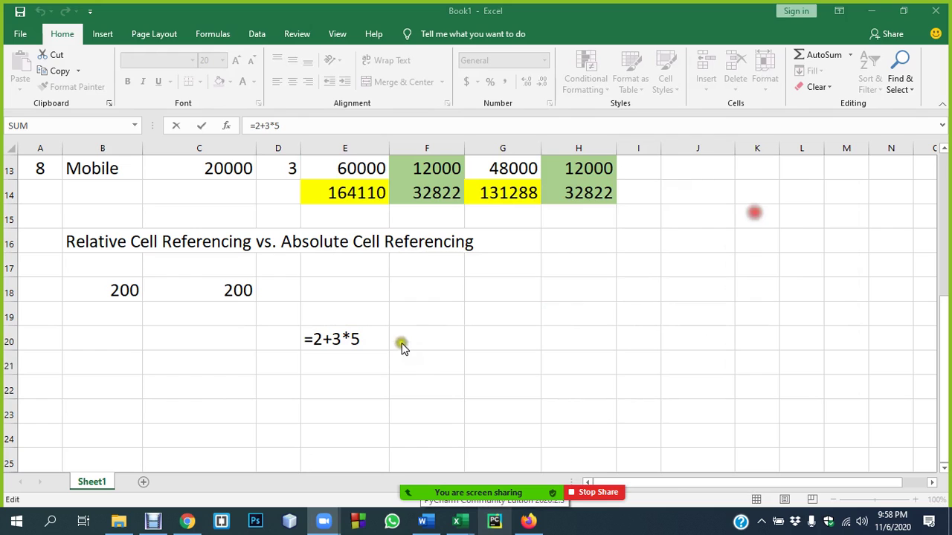
- Commit E20's formula so it shows 17, check =2+3*5, then move to E21
left_click(327, 333)
key("Return")
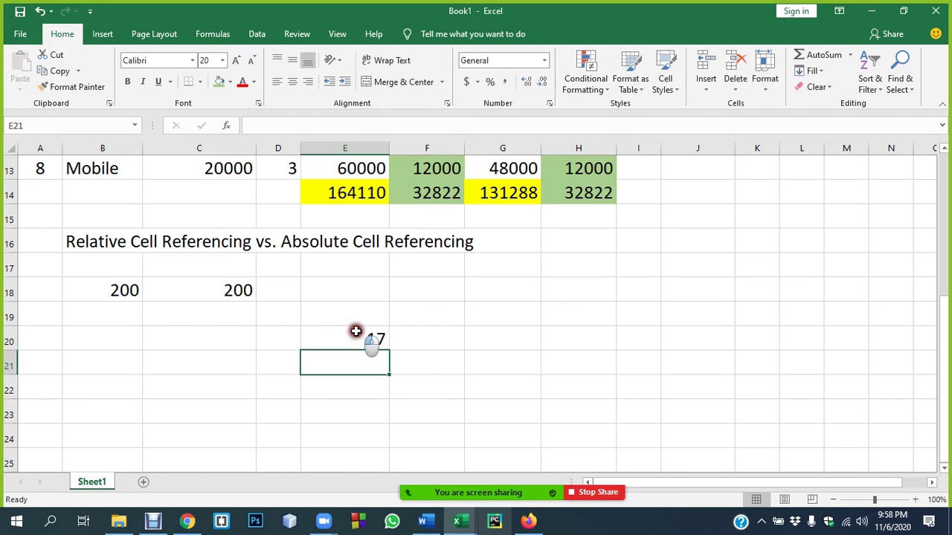
left_click(357, 331)
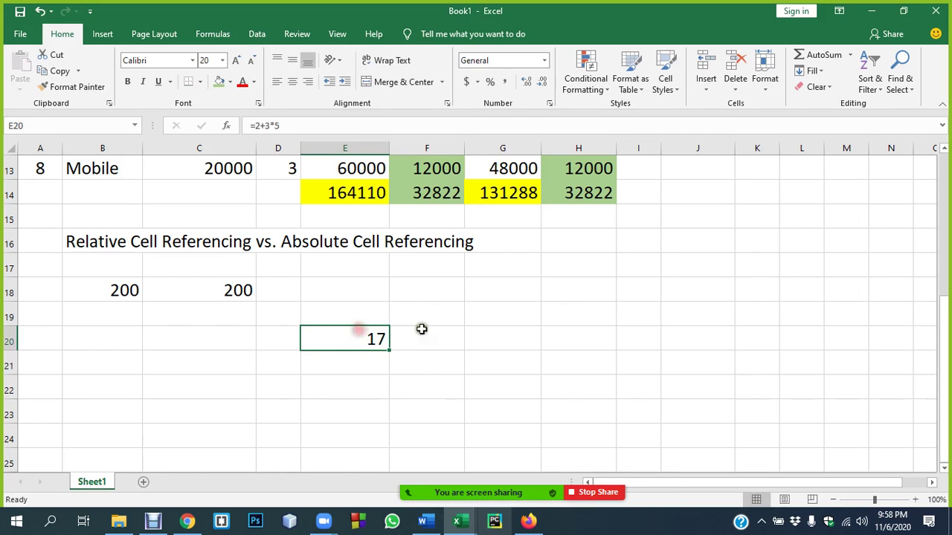
left_click(360, 360)
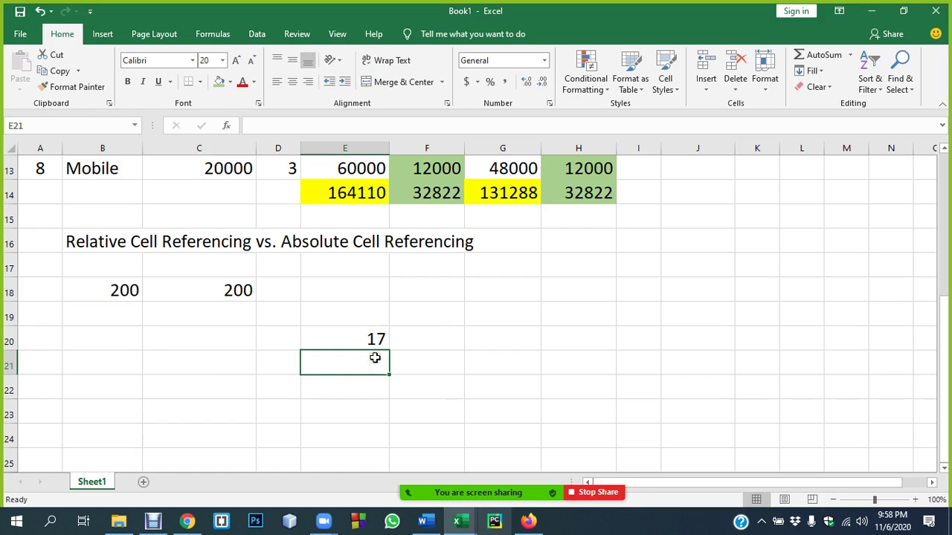
- Build =(2+3)*5 in E21 by bracketing 2+3, so it returns 25 below E20's 17
type("=2+3*5")
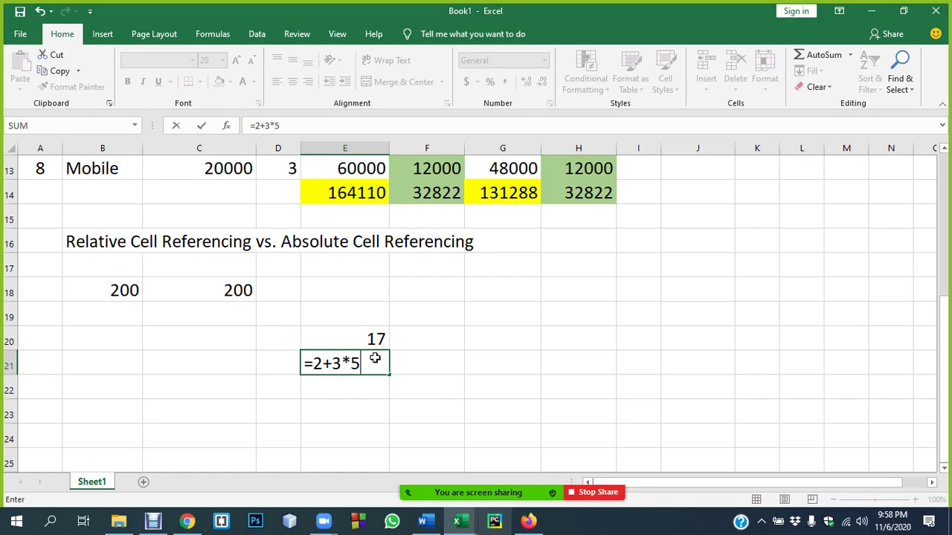
left_click(309, 363)
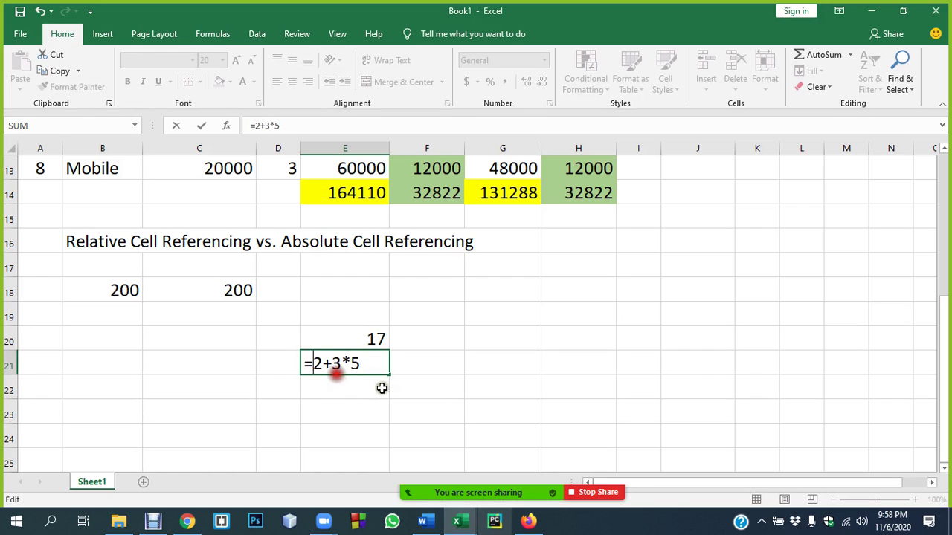
type("(")
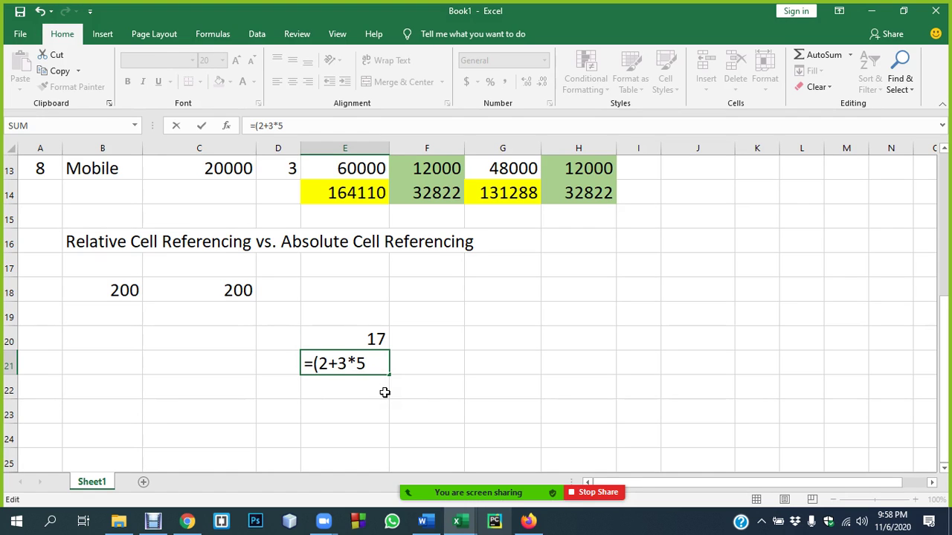
left_click(348, 363)
type(")")
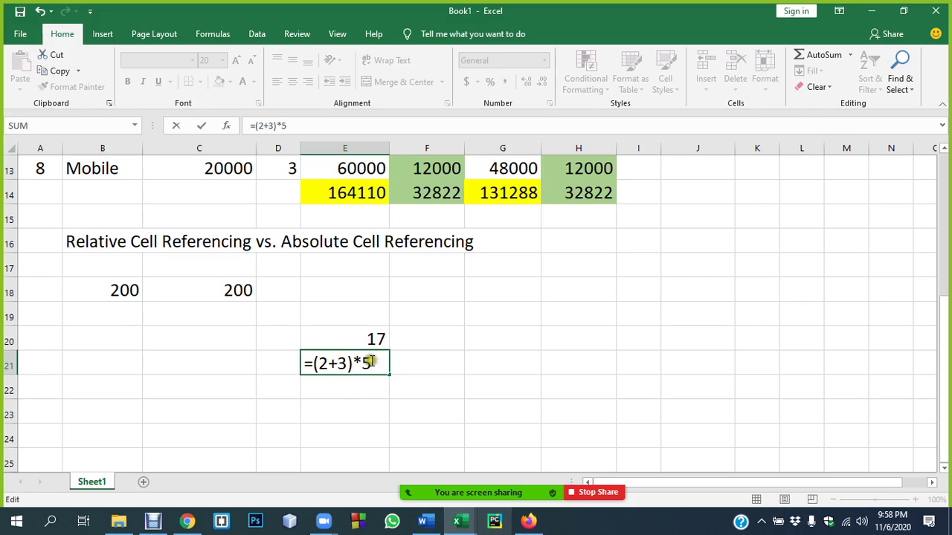
key("Return")
left_click(376, 339)
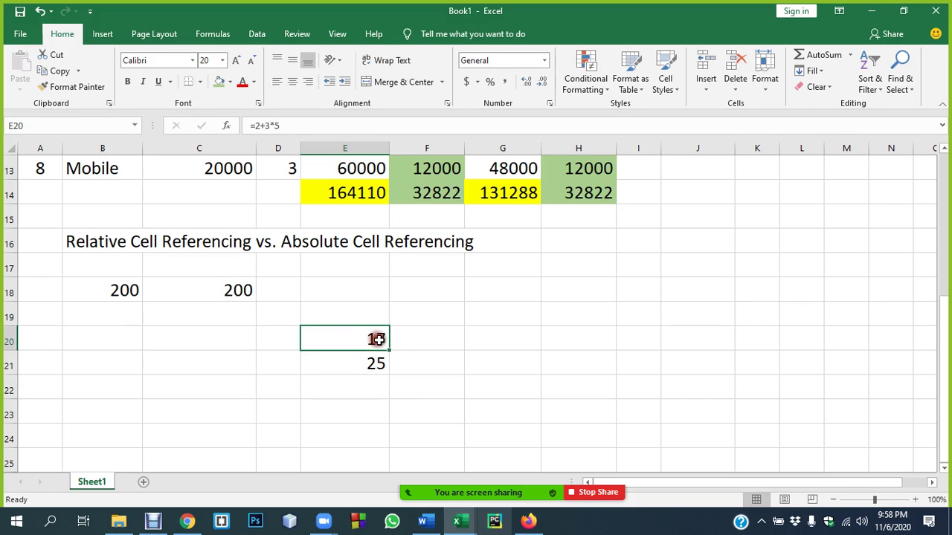
left_click(370, 361)
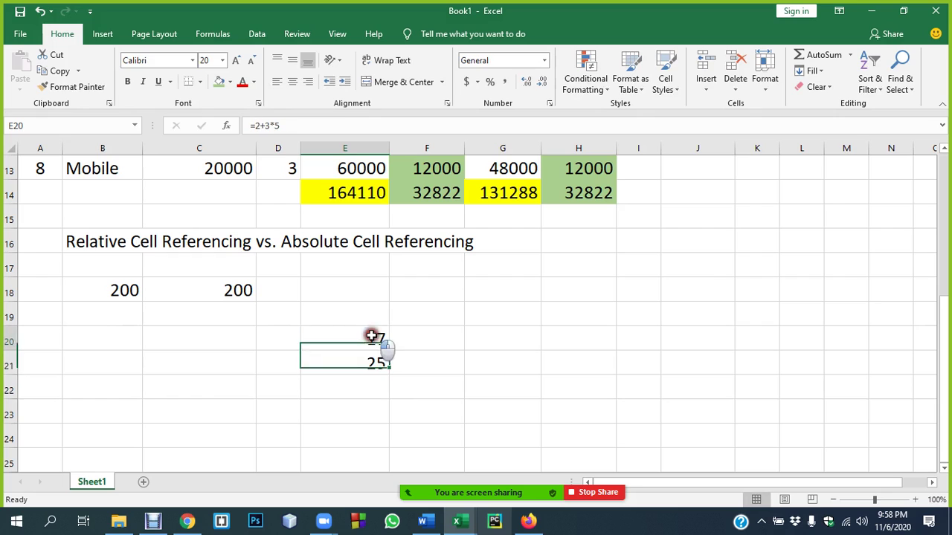
double_click(372, 336)
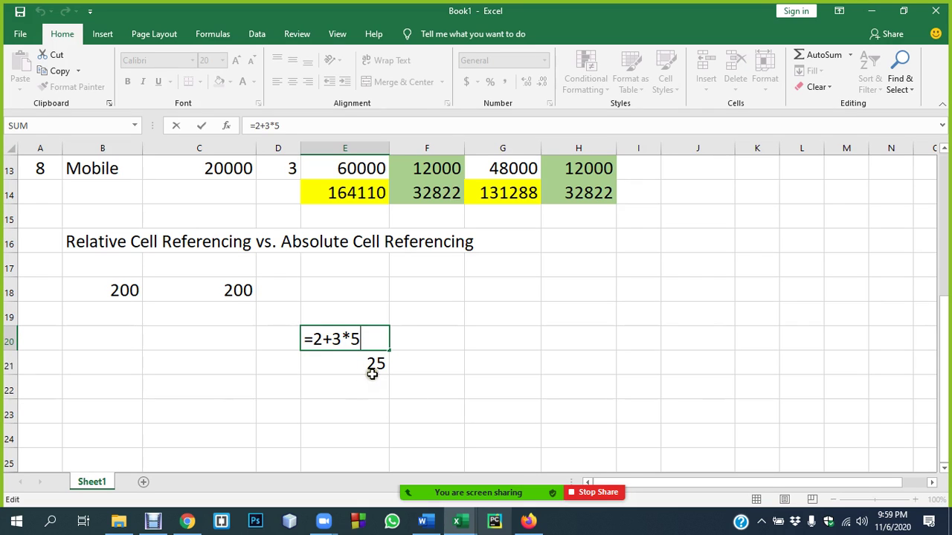
left_click(363, 367)
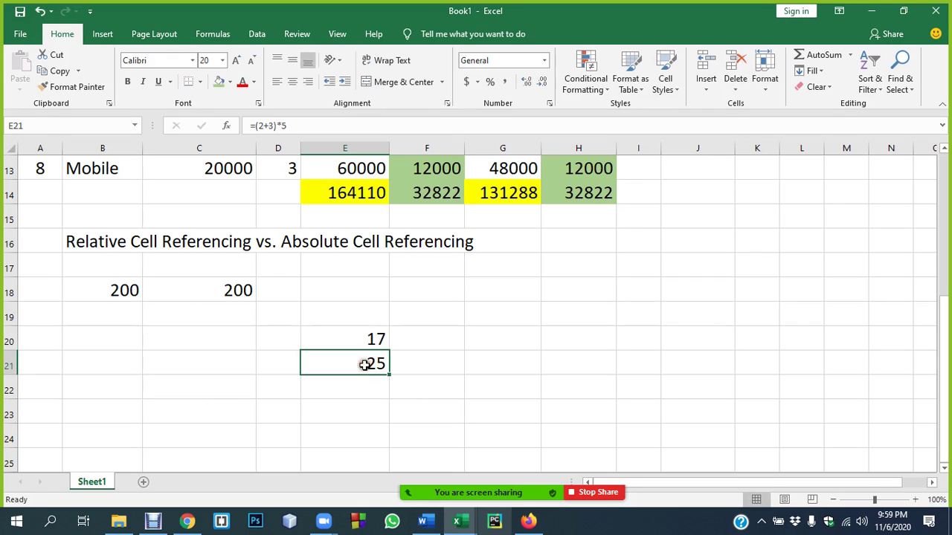
double_click(368, 337)
left_click_drag(353, 335, 325, 340)
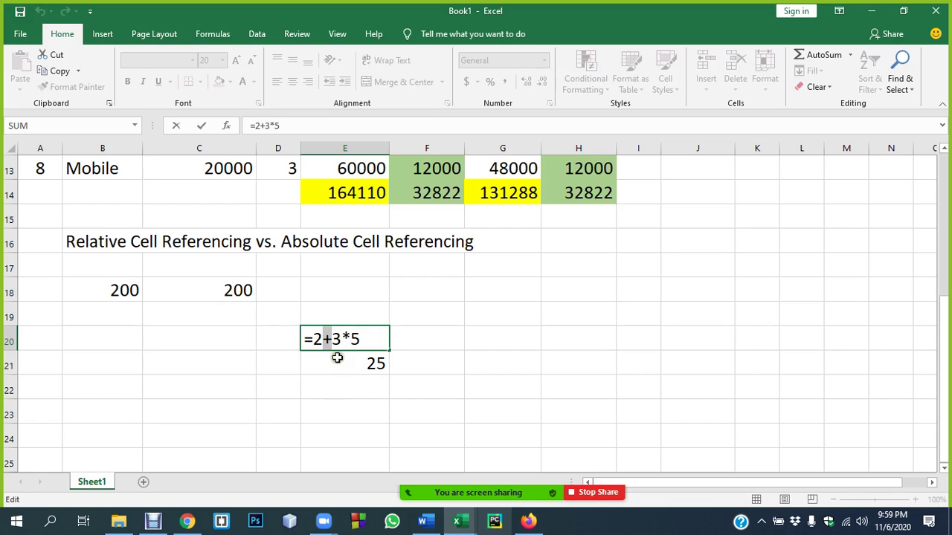
left_click(348, 357)
double_click(352, 364)
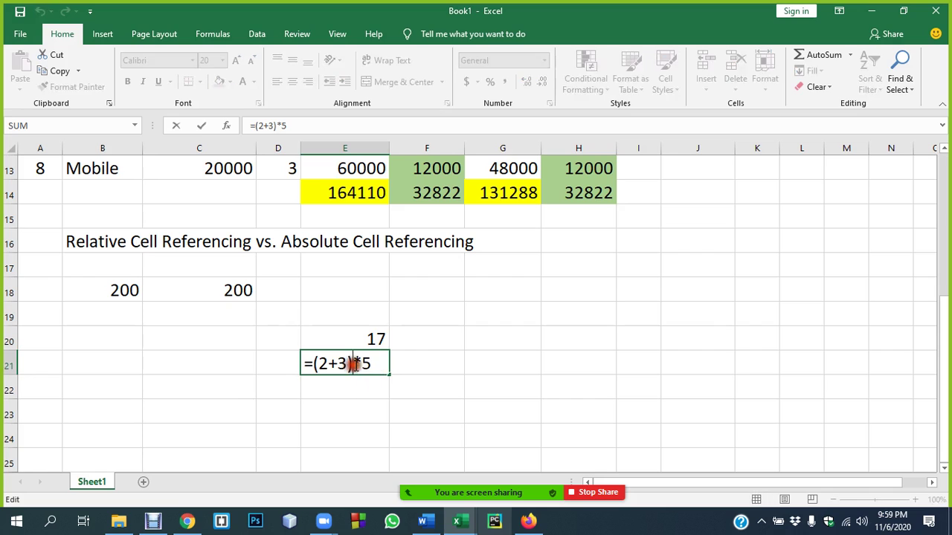
left_click_drag(352, 363, 312, 363)
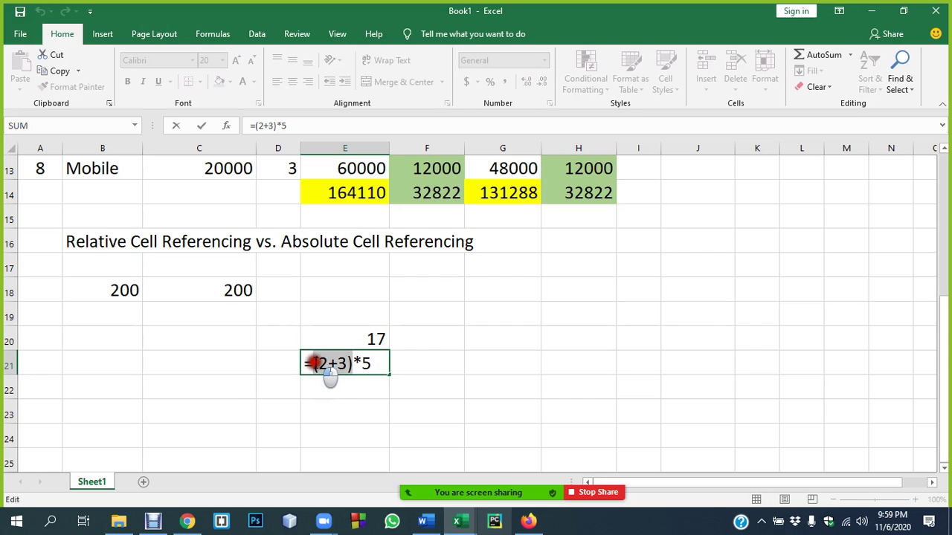
left_click(439, 359)
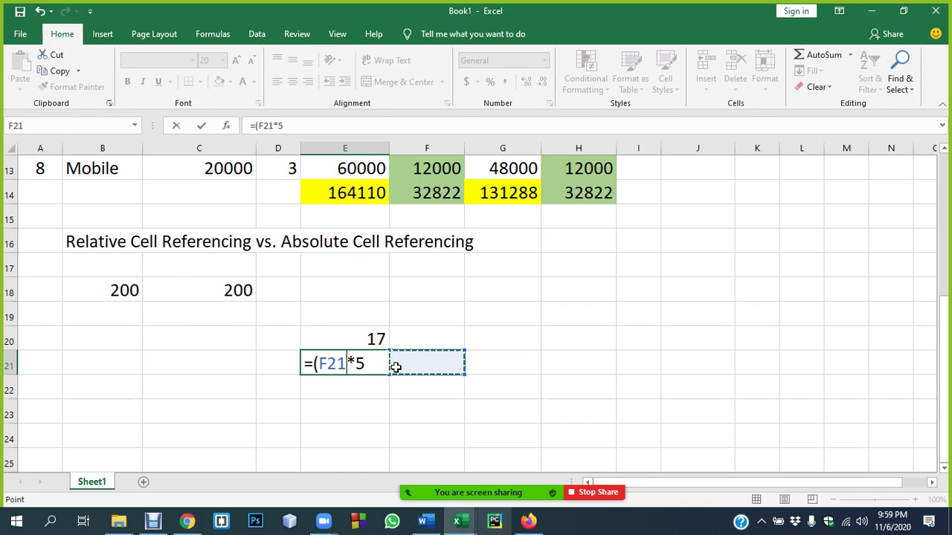
key("ctrl+z")
key("Return")
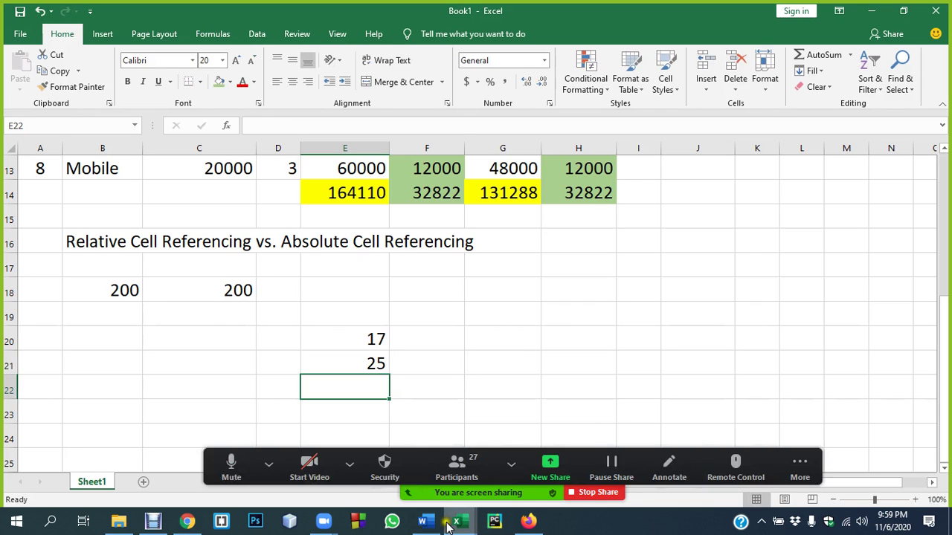
left_click(424, 521)
- Scroll the Word notes to the My Dear Aunt Sally section on page 4
scroll(394, 316, "down", 3)
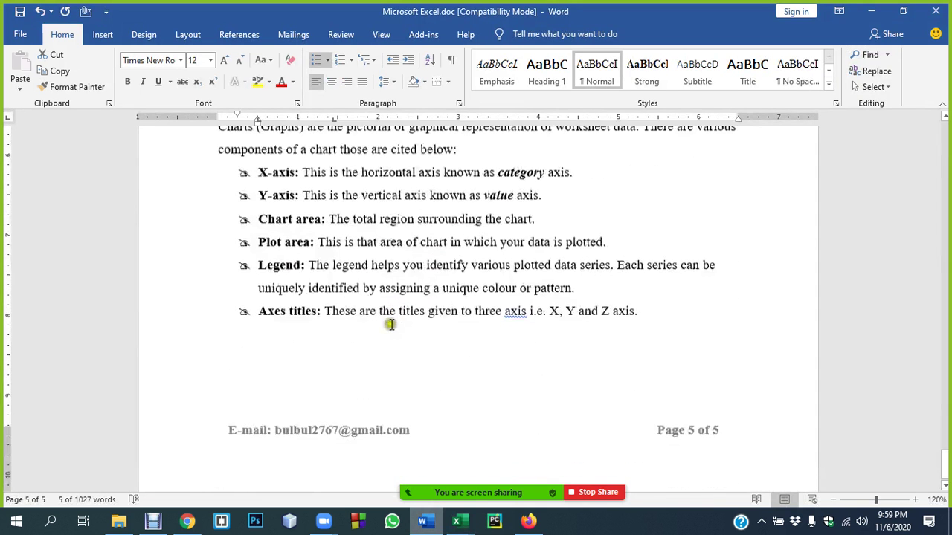
scroll(386, 323, "up", 15)
scroll(389, 302, "up", 15)
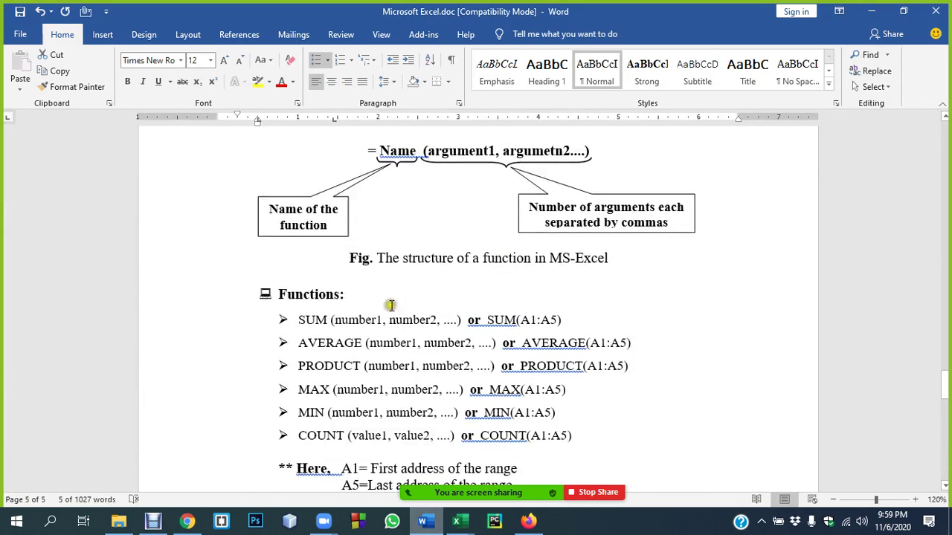
scroll(399, 308, "down", 10)
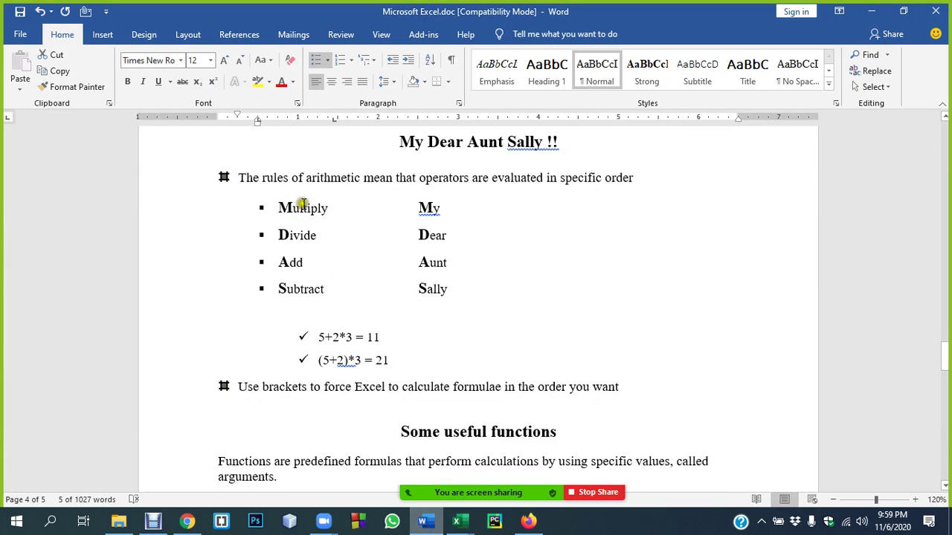
- Mute all Zoom meeting participants and hide the participant list
mouse_move(478, 492)
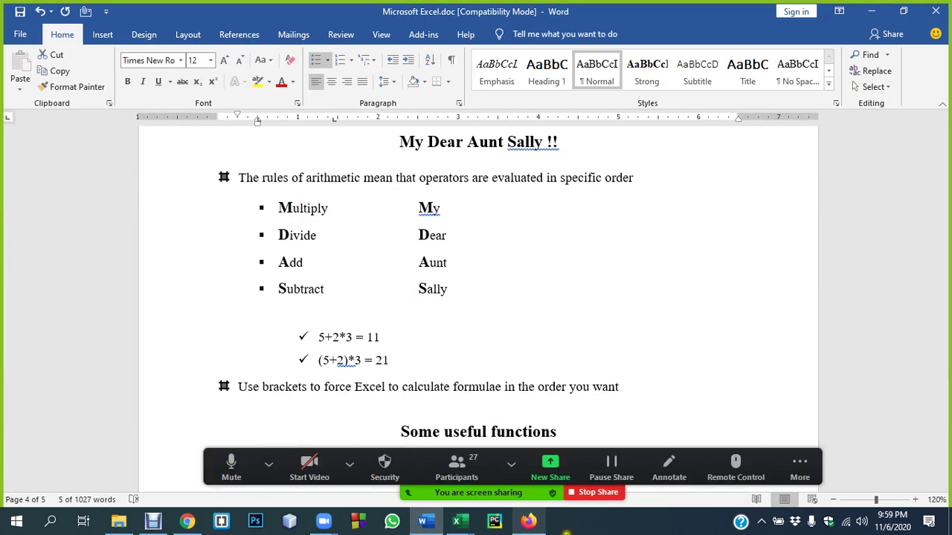
left_click(476, 470)
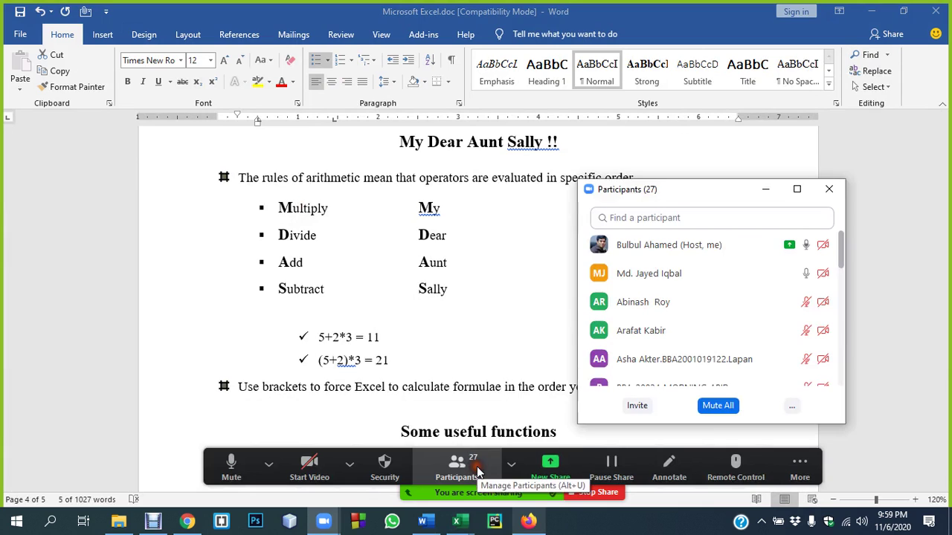
left_click(724, 407)
left_click(527, 299)
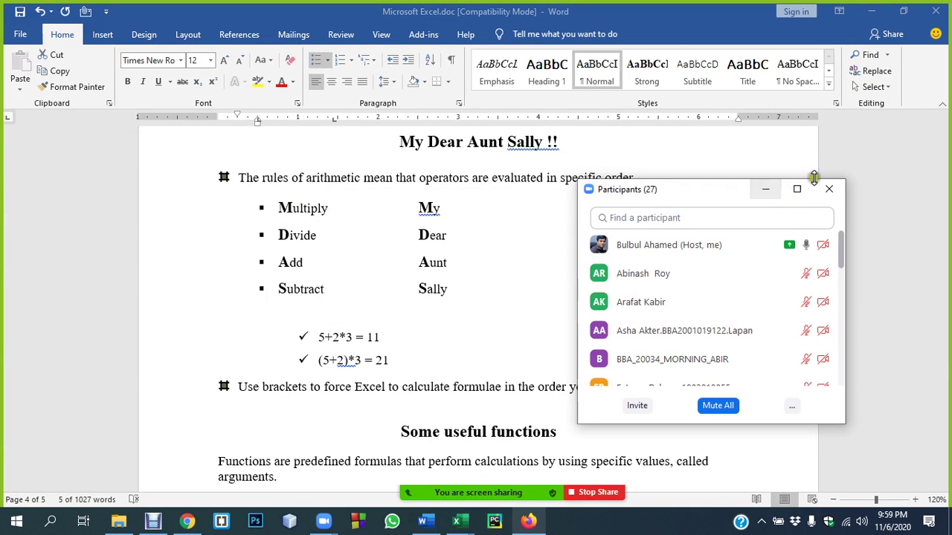
left_click(766, 190)
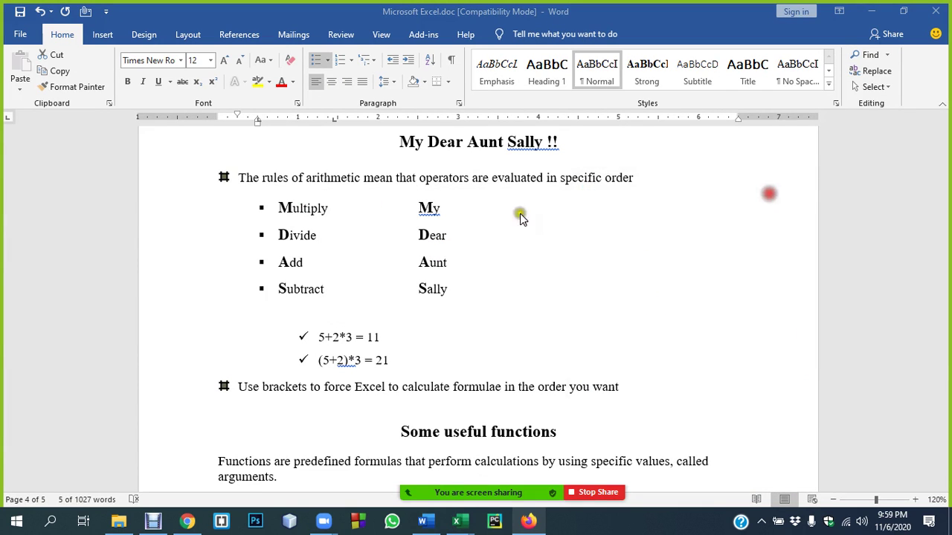
- Highlight Multiply, Subtract and Add, and Divide in the operator list, then clear the selection
left_click_drag(327, 208, 303, 262)
left_click_drag(317, 296, 287, 266)
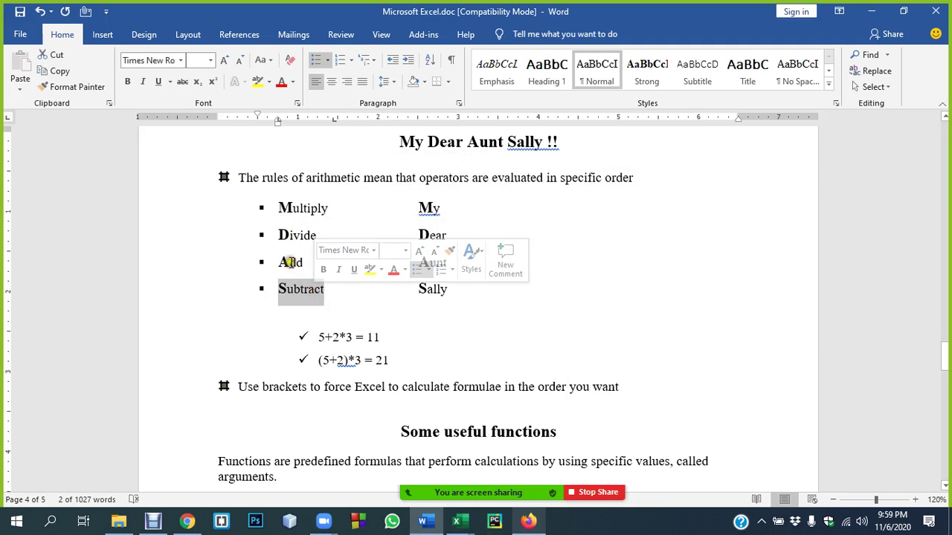
left_click(287, 287)
left_click(287, 207)
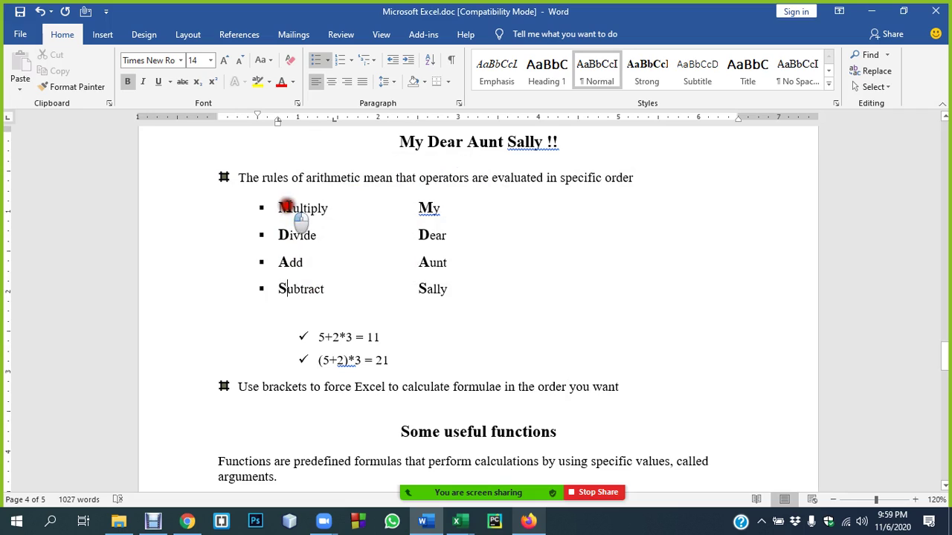
double_click(299, 236)
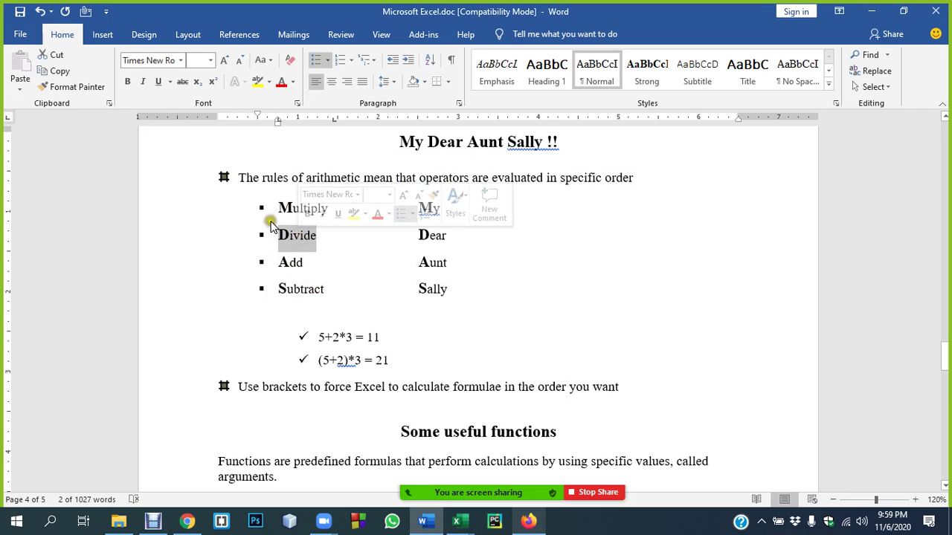
left_click(377, 362)
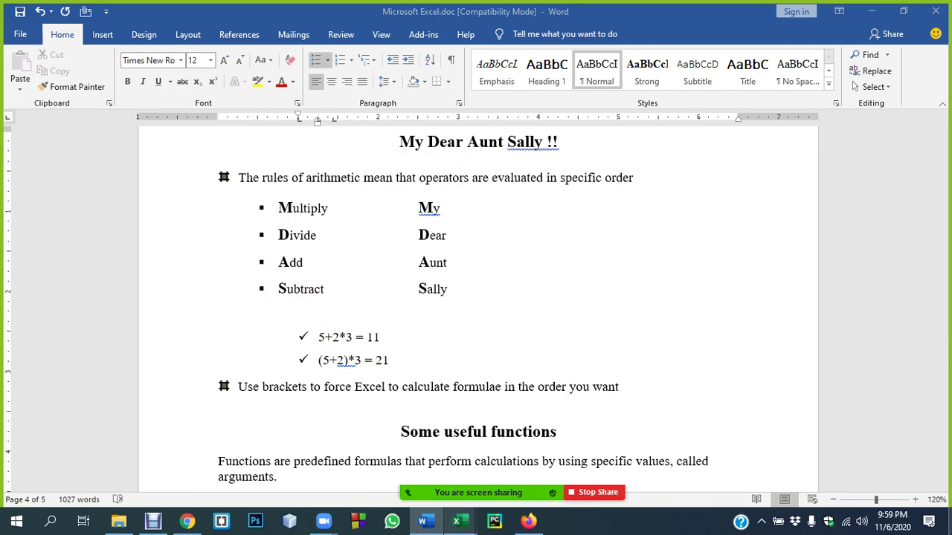
- Launch Calculator from the Start menu and drag its window over the Word notes
left_click(26, 522)
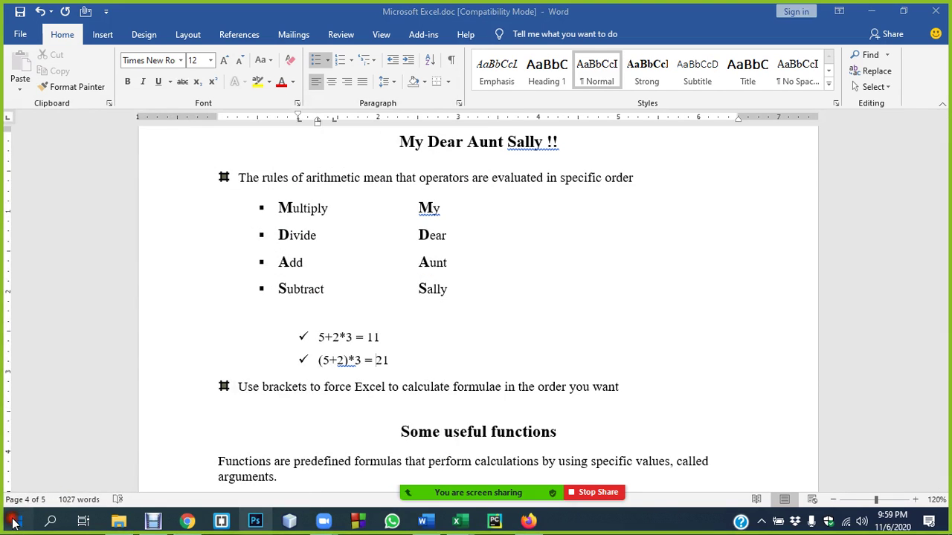
left_click(13, 523)
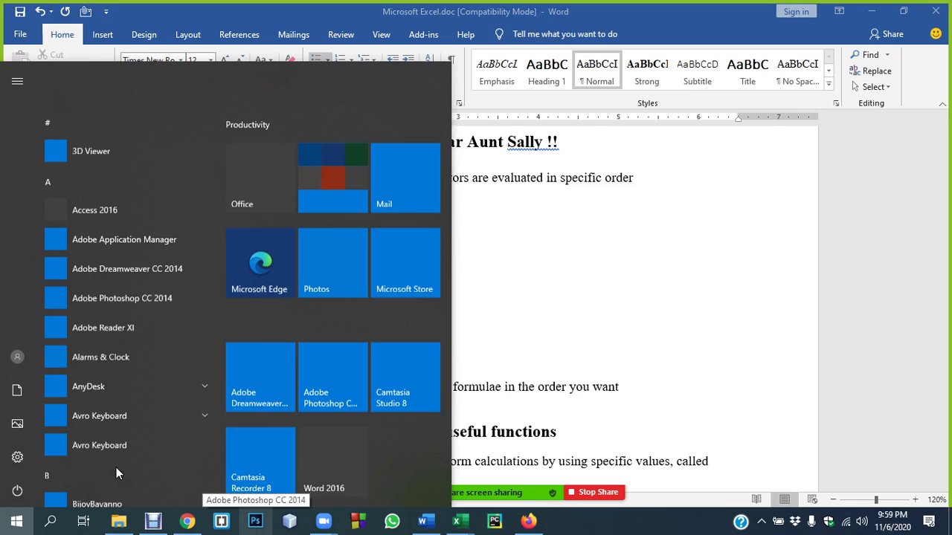
left_click(104, 482)
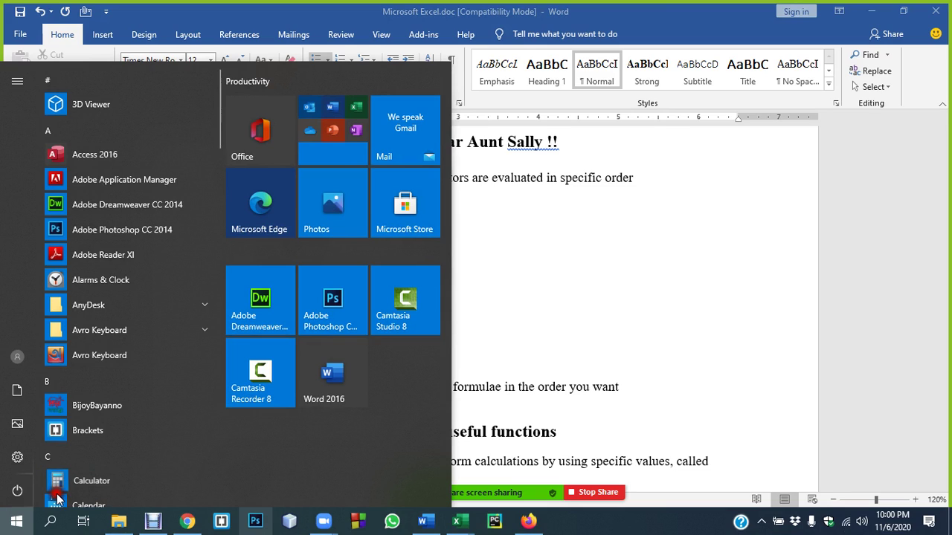
left_click(550, 286)
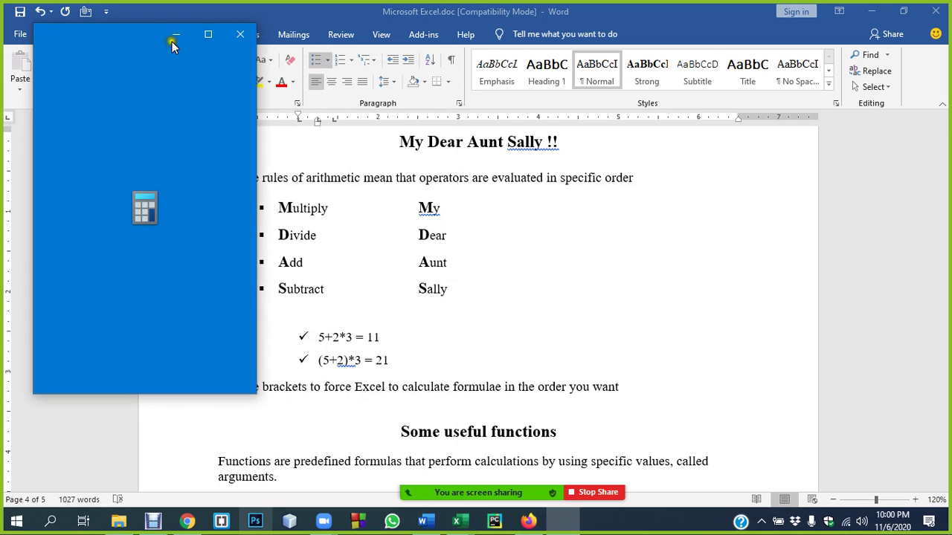
left_click_drag(107, 30, 392, 119)
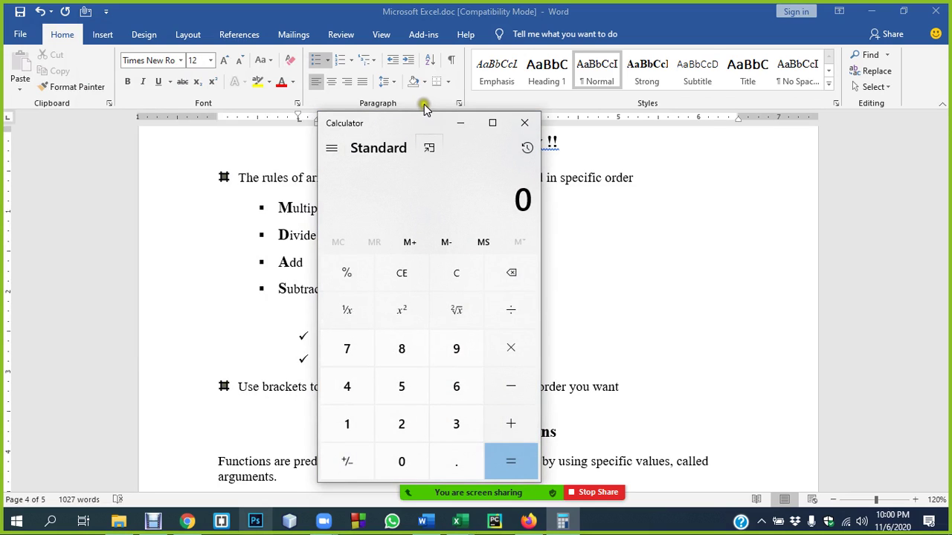
- Move the calculator beside the notes and enter 2 + 3 × 5, mistakenly reaching 275
left_click_drag(421, 122, 576, 122)
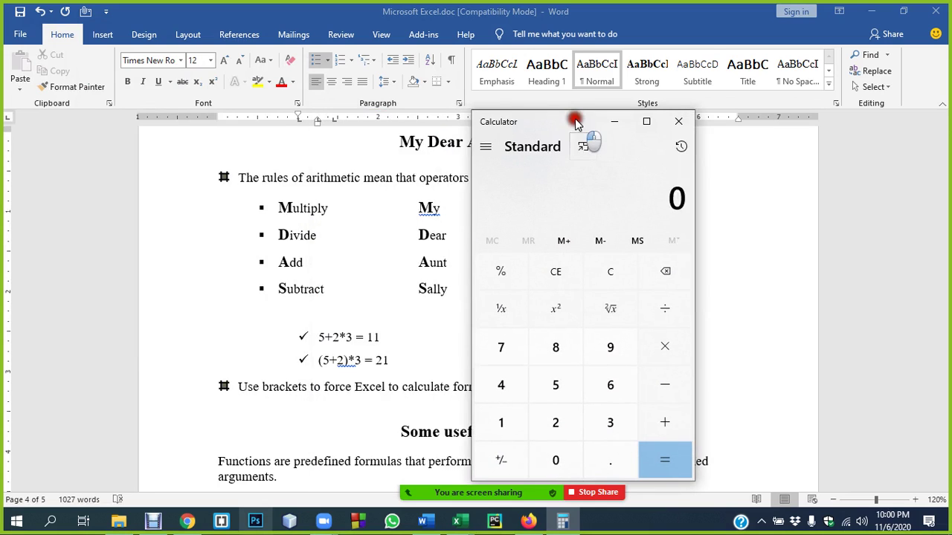
left_click(557, 426)
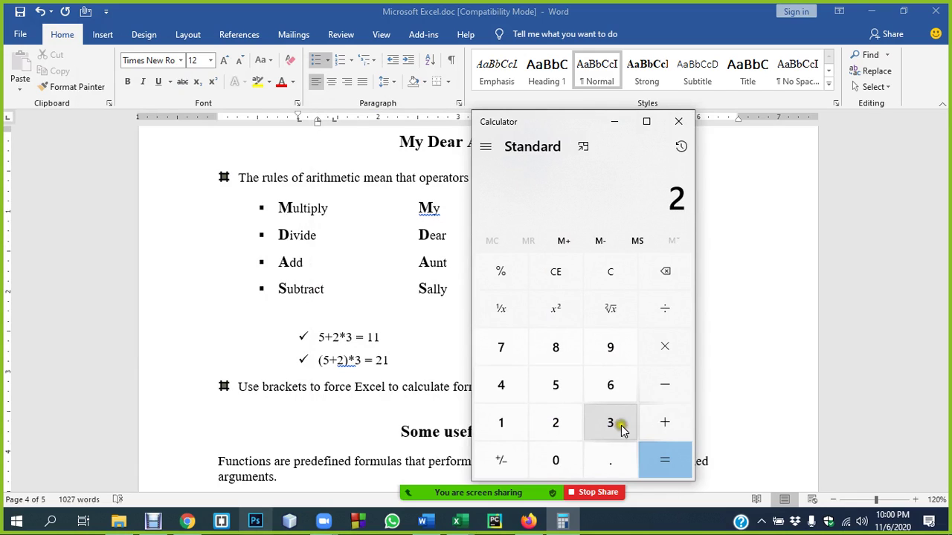
left_click(661, 421)
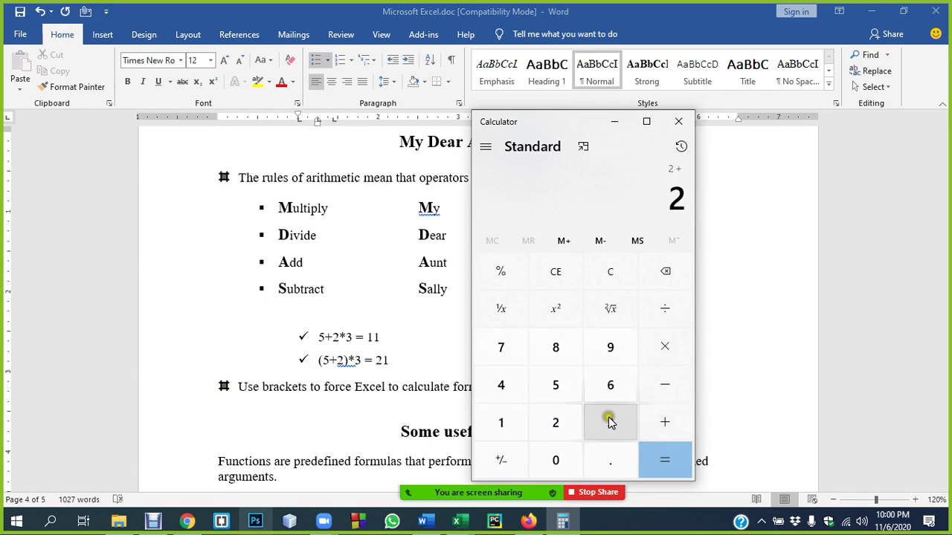
left_click(610, 421)
left_click(665, 347)
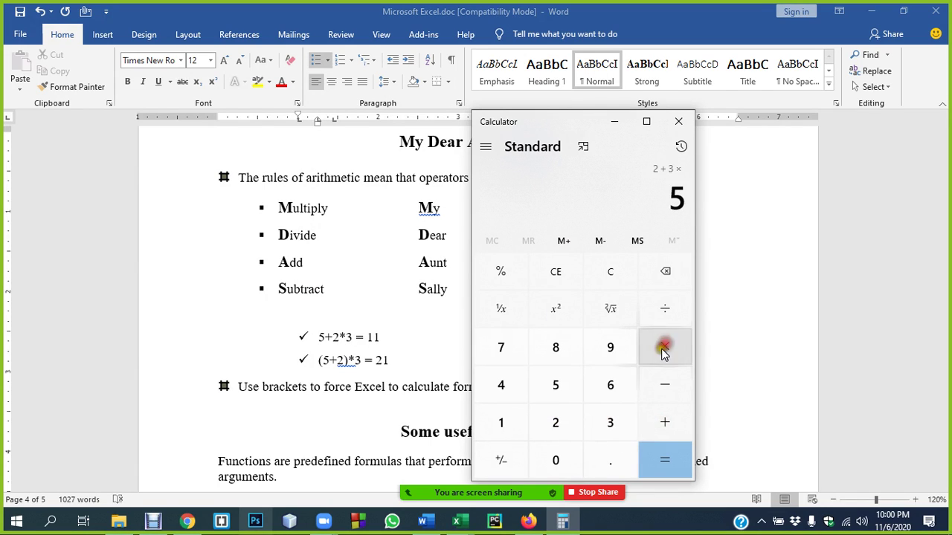
left_click(557, 386)
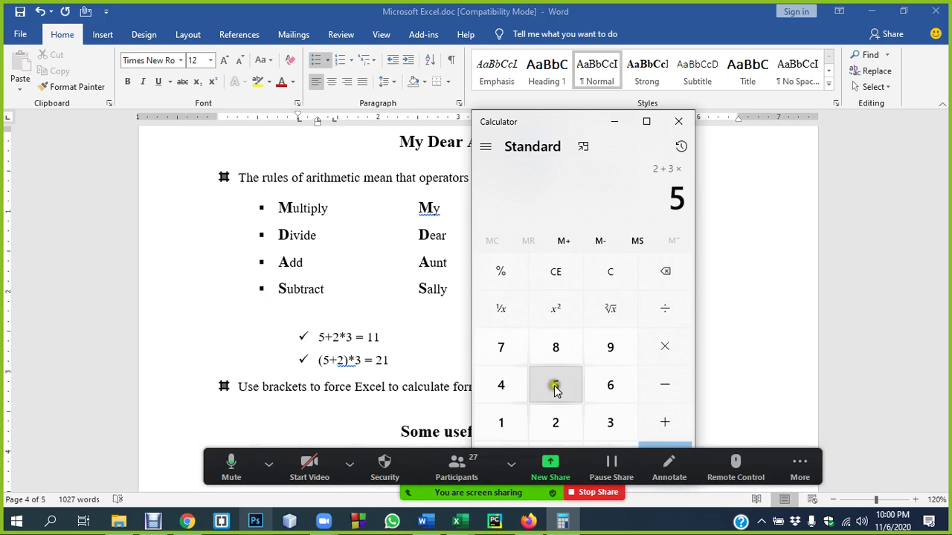
left_click(557, 79)
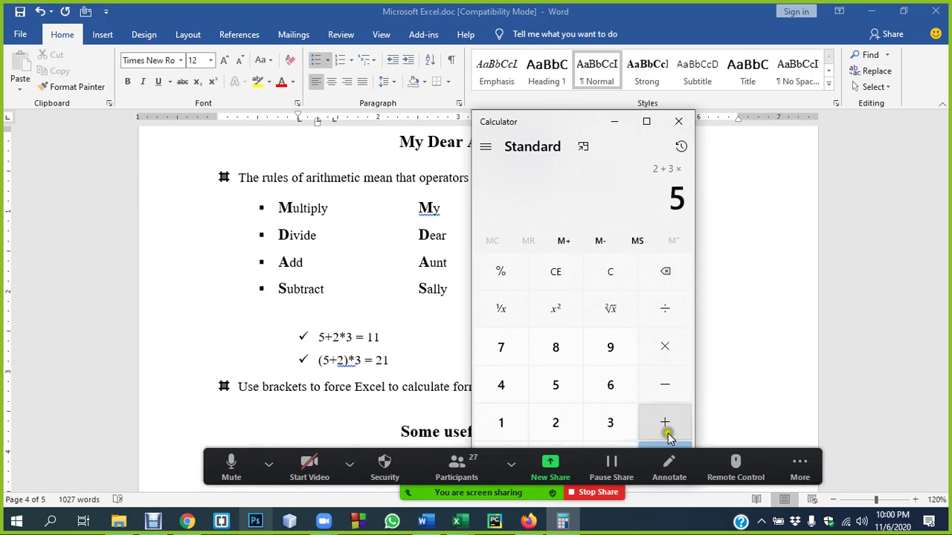
left_click_drag(565, 122, 438, 76)
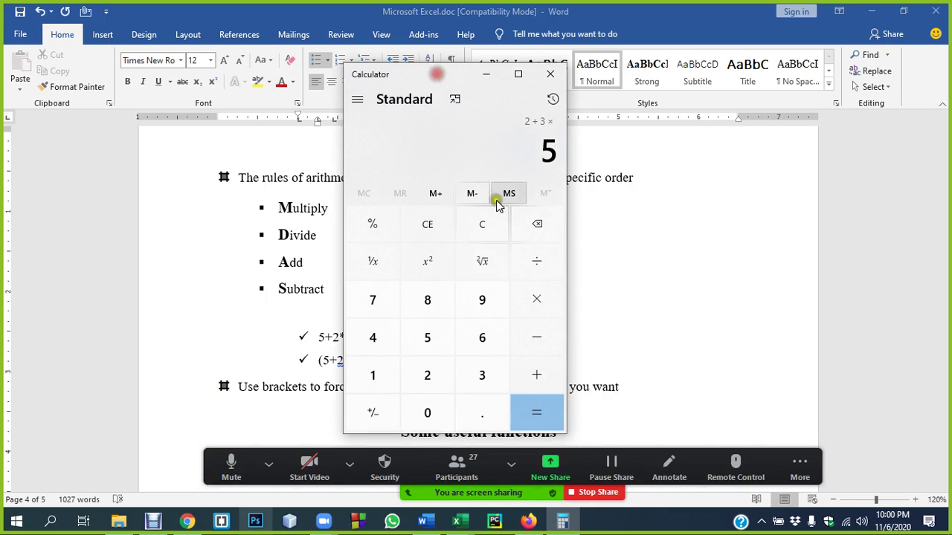
left_click(431, 337)
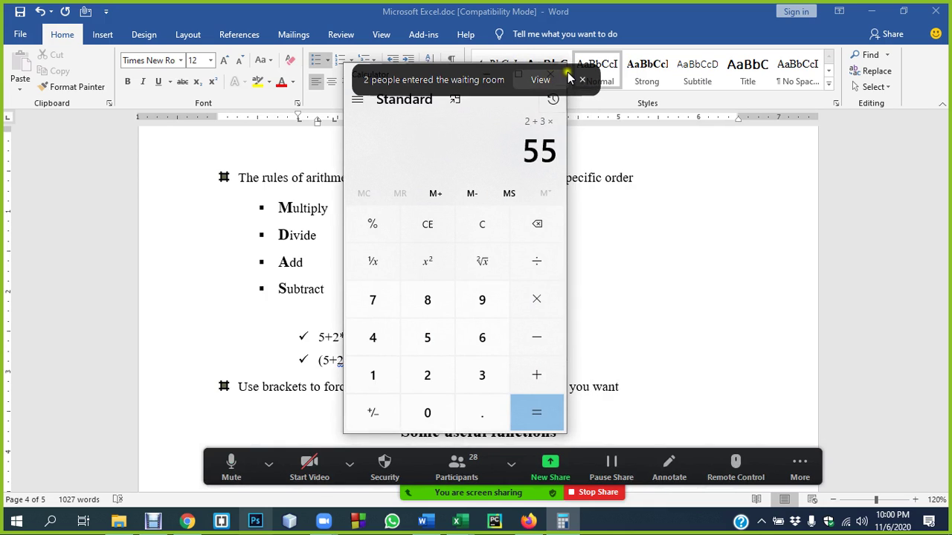
left_click(550, 79)
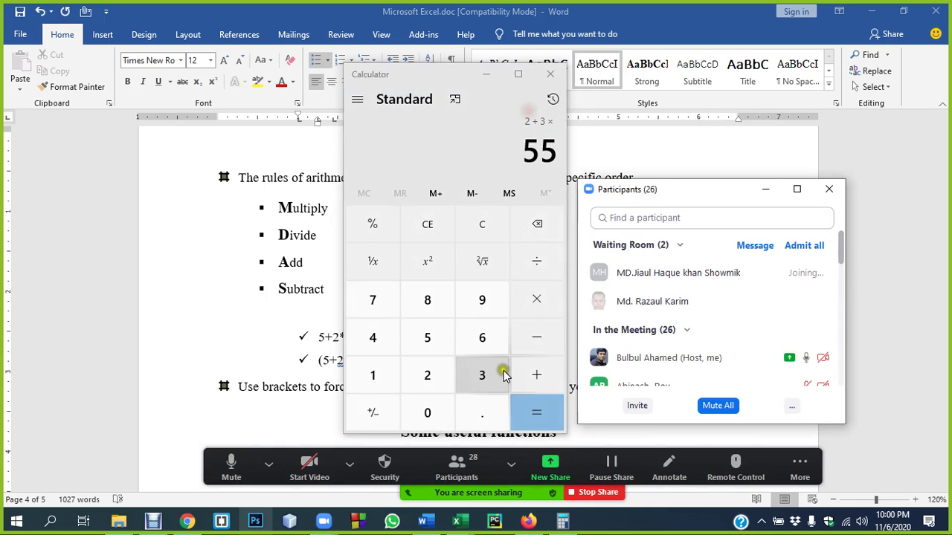
left_click(526, 412)
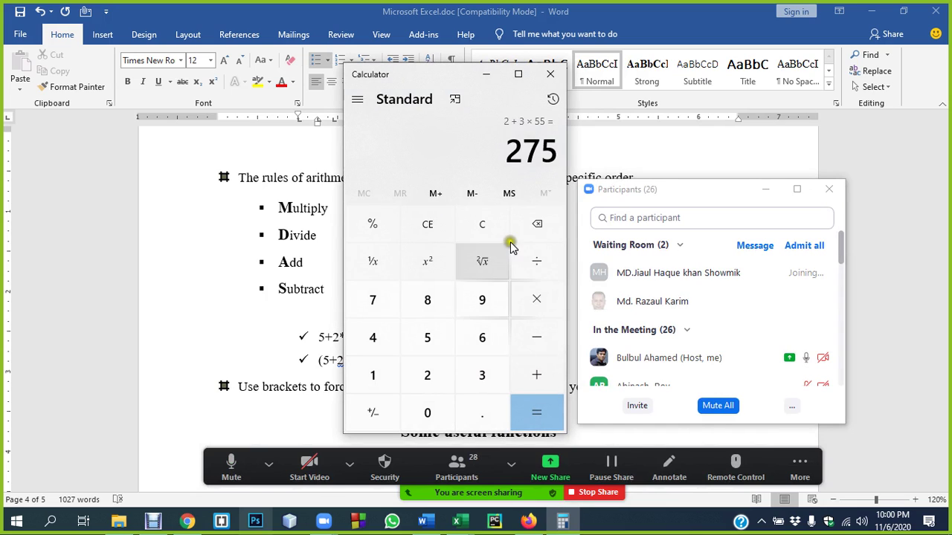
- Clear to 0 and re-enter 2 + 3 × 5 =, getting 25 in Standard mode
left_click(432, 414)
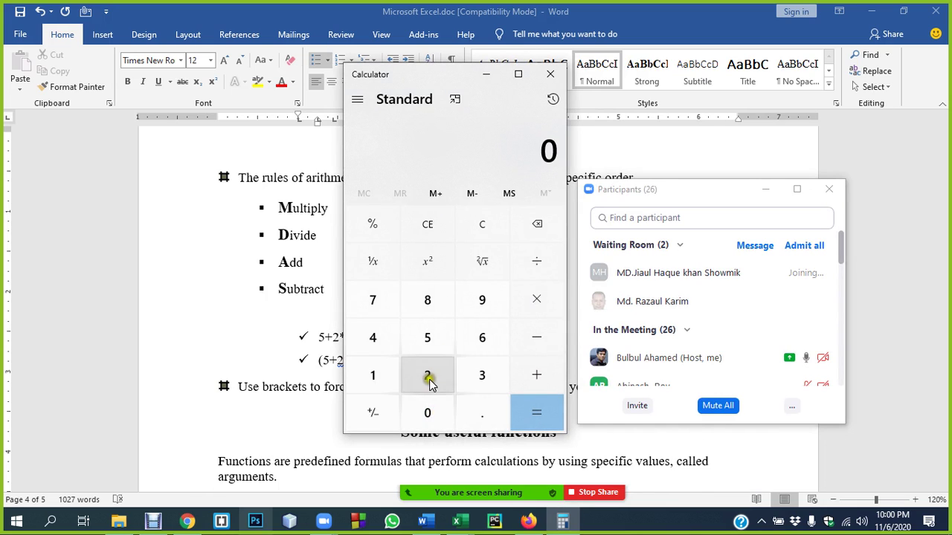
left_click(426, 375)
left_click(528, 372)
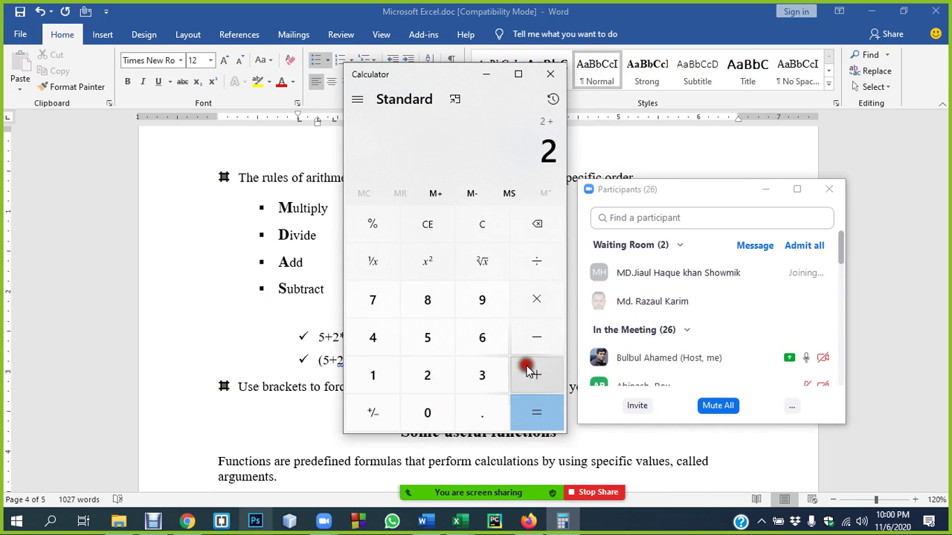
left_click(483, 376)
left_click(527, 298)
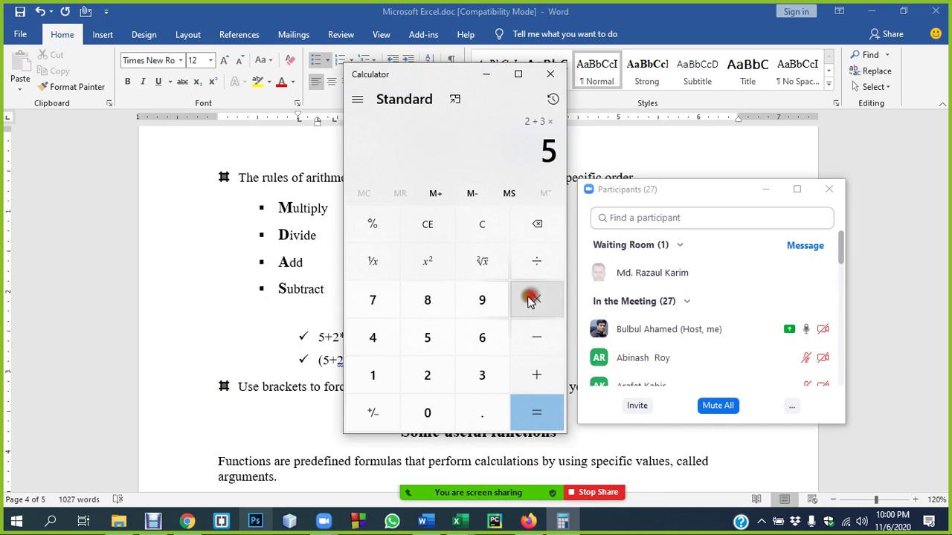
left_click(429, 334)
left_click(536, 409)
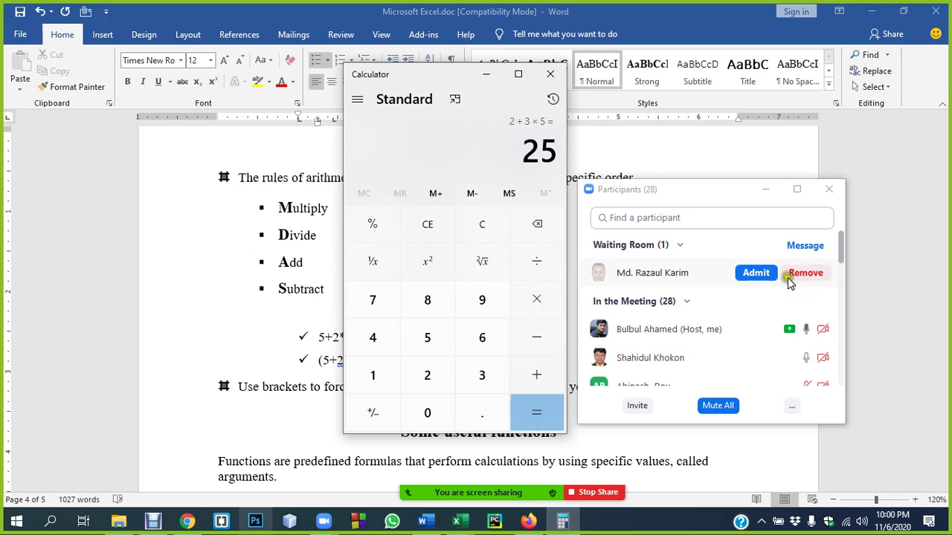
- Admit the waiting Zoom participant, mute all participants, and return to the calculator
left_click(754, 272)
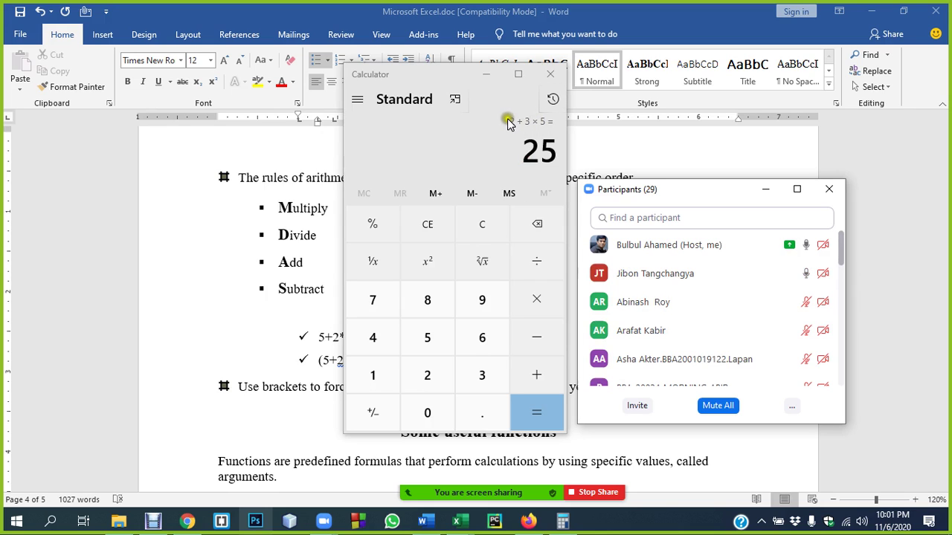
left_click(718, 405)
left_click(528, 299)
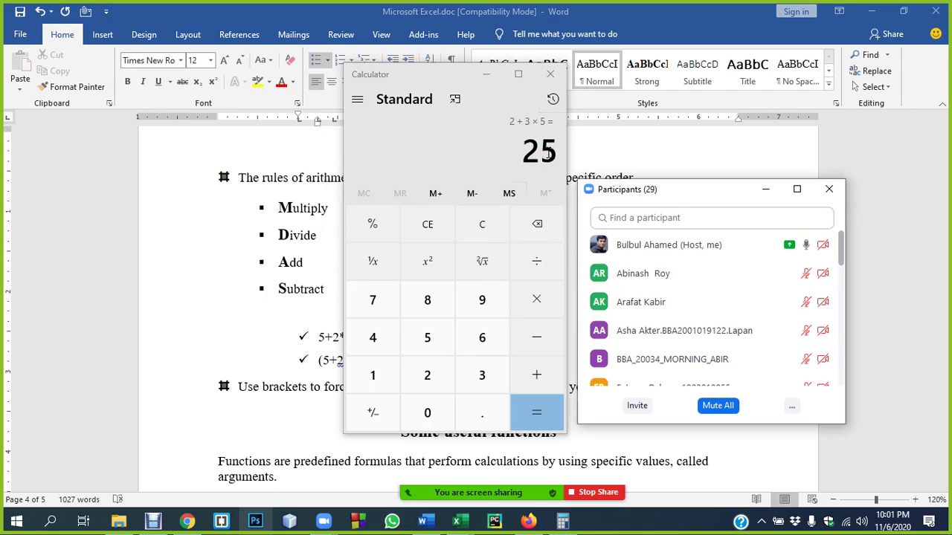
left_click(520, 123)
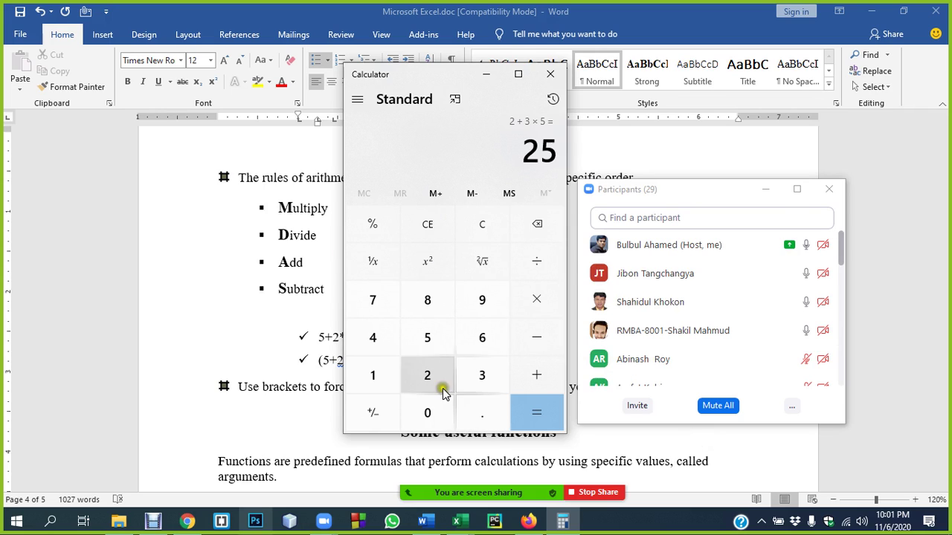
- Confirm Mute All for everyone in Zoom, then slide the calculator left over the notes
left_click(721, 406)
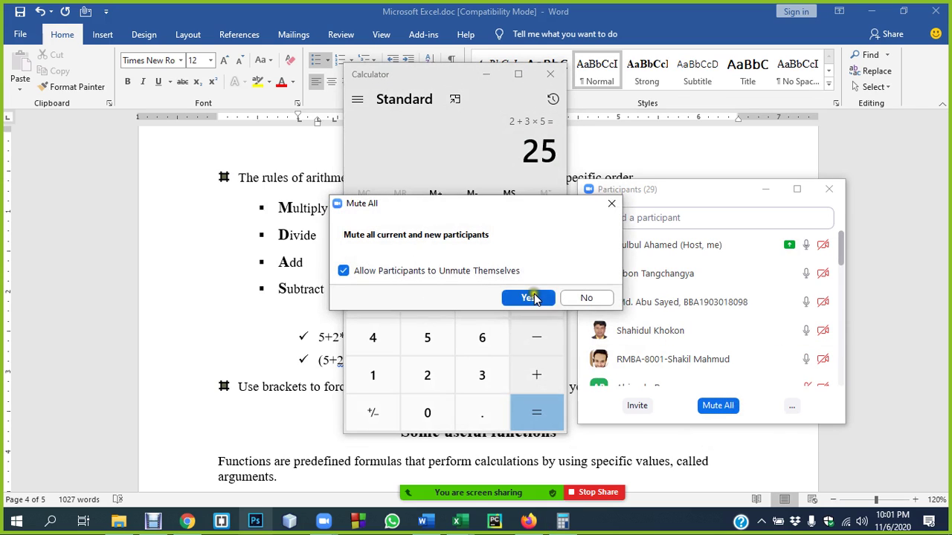
left_click(538, 297)
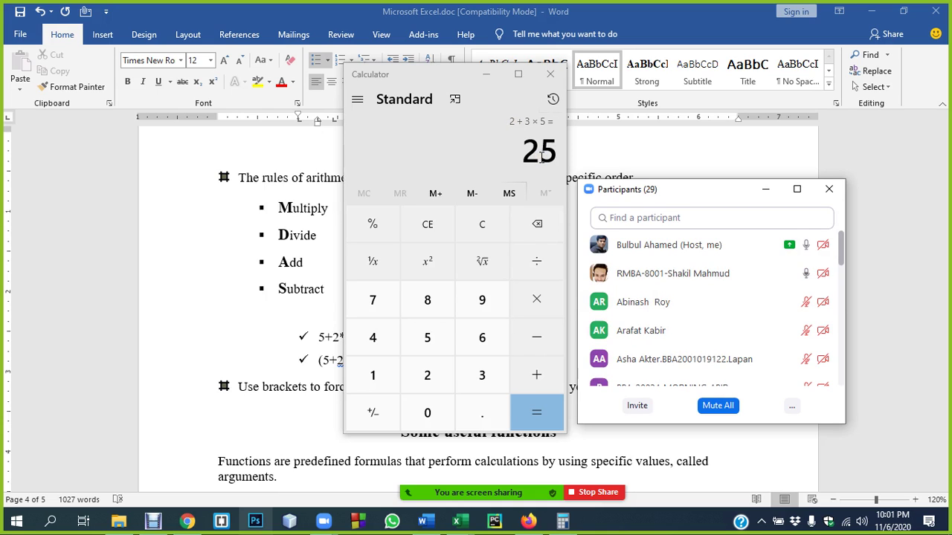
left_click_drag(445, 69, 353, 79)
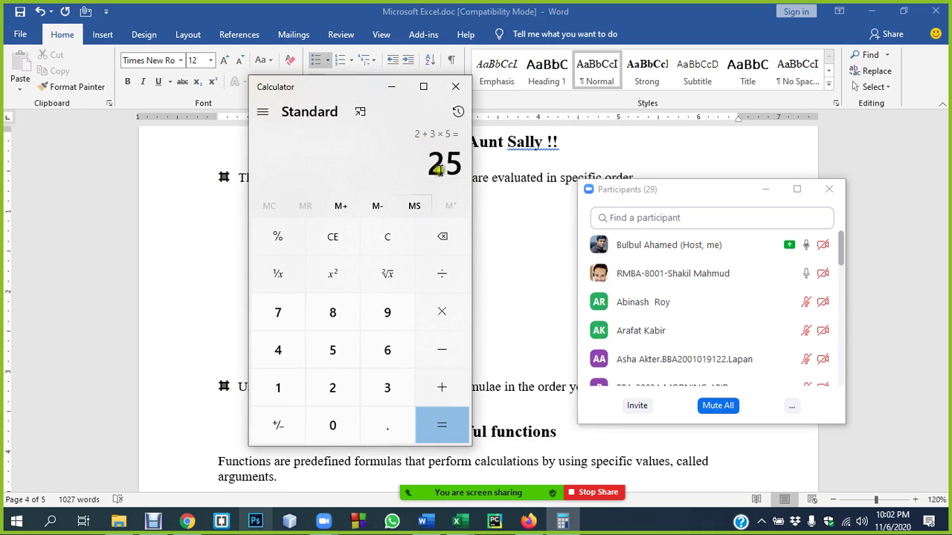
- Switch the calculator to Scientific mode and enter 2 + 3 × 5 =, getting 17
left_click(265, 112)
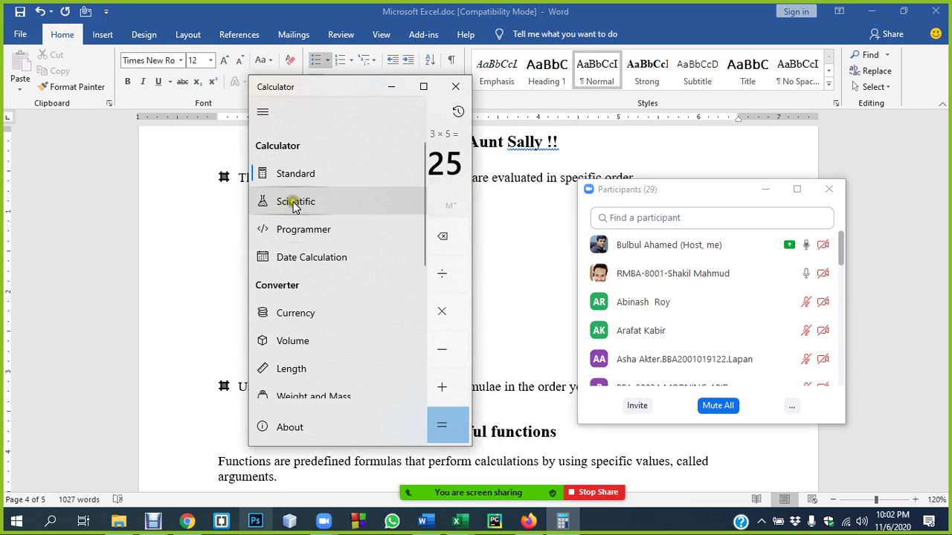
left_click(291, 201)
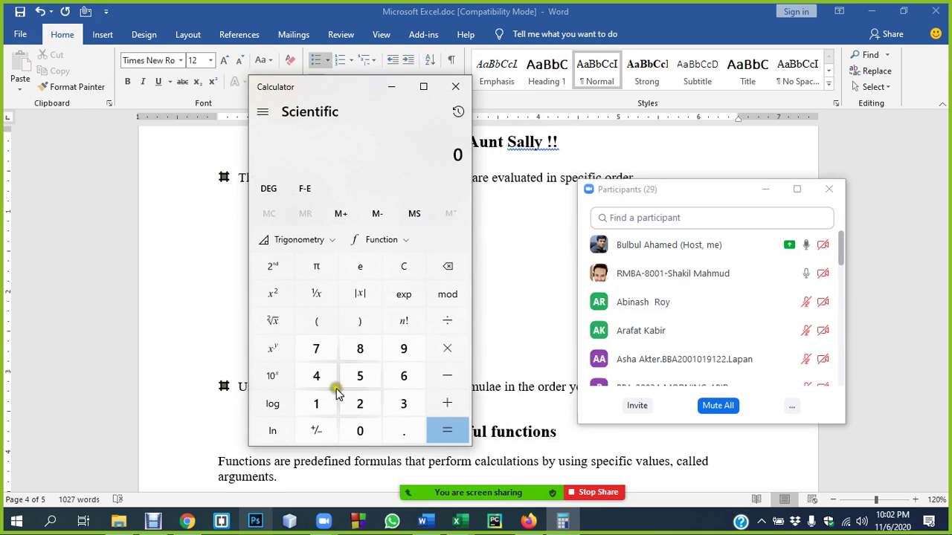
left_click(361, 403)
left_click(445, 407)
left_click(400, 402)
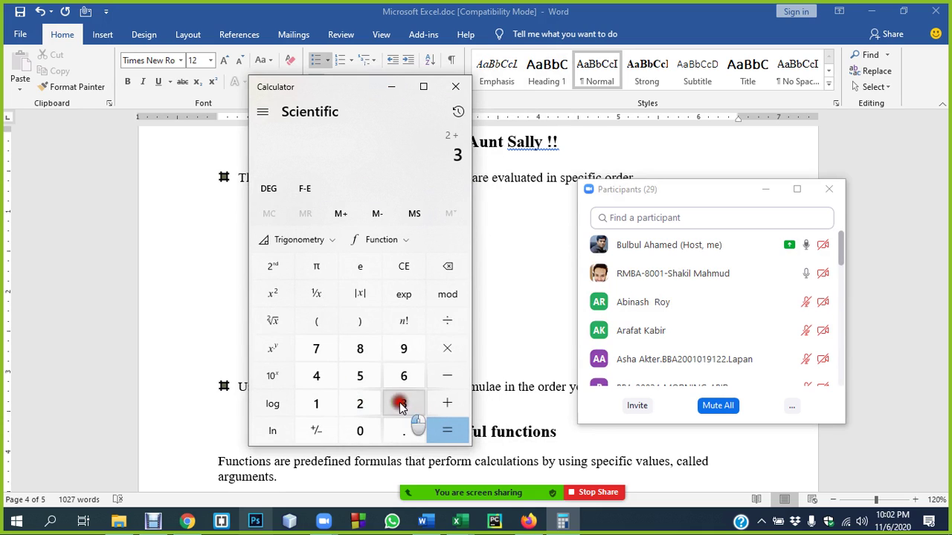
left_click(445, 349)
left_click(358, 376)
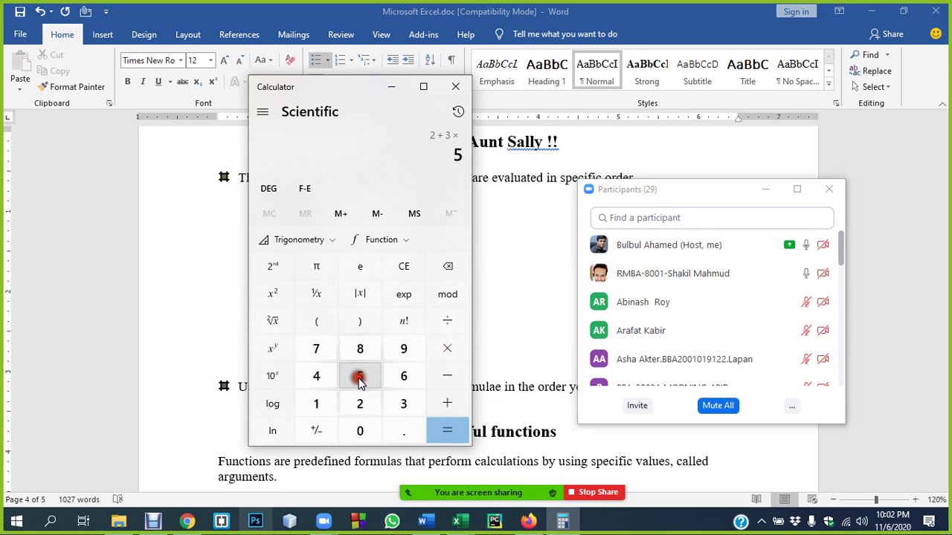
left_click(443, 433)
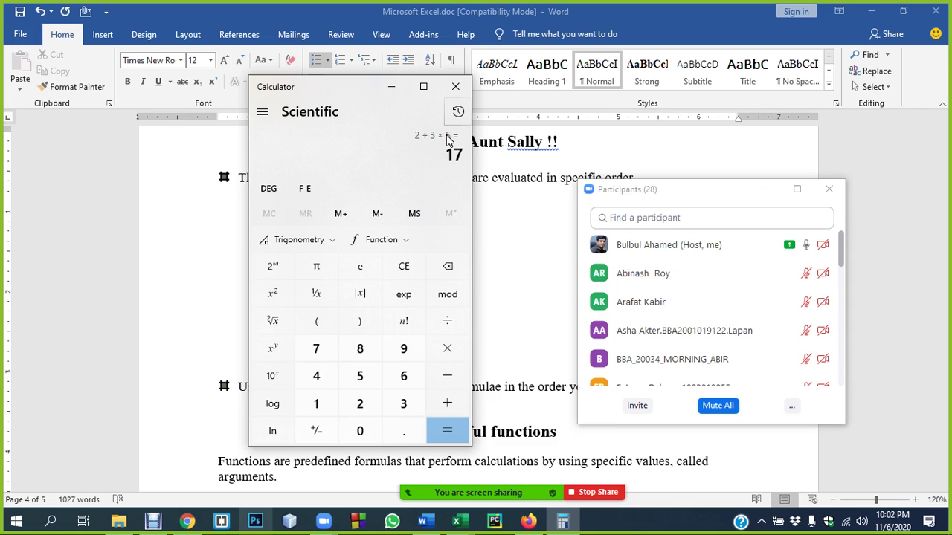
- Return to Standard mode and compute 2 × 3 + 5 = 11
left_click(269, 113)
left_click(290, 172)
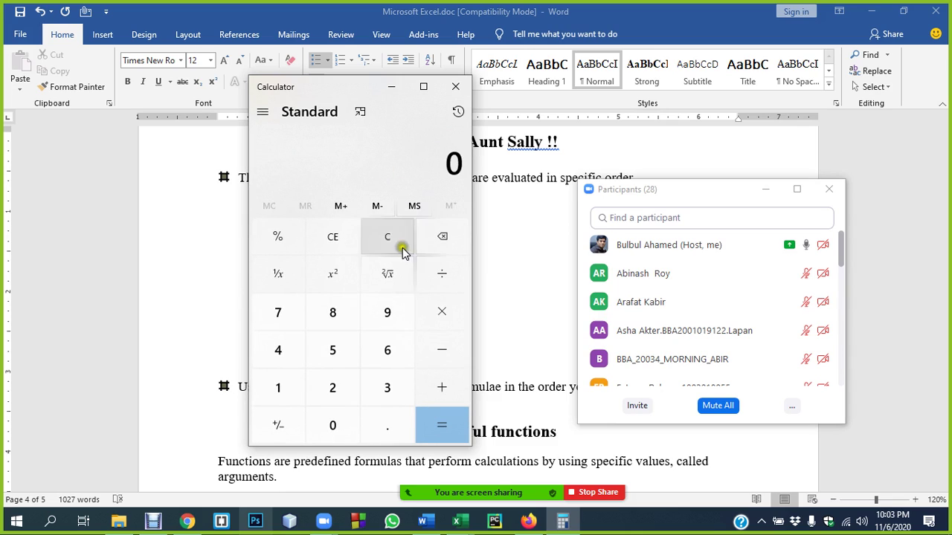
left_click(334, 387)
left_click(440, 316)
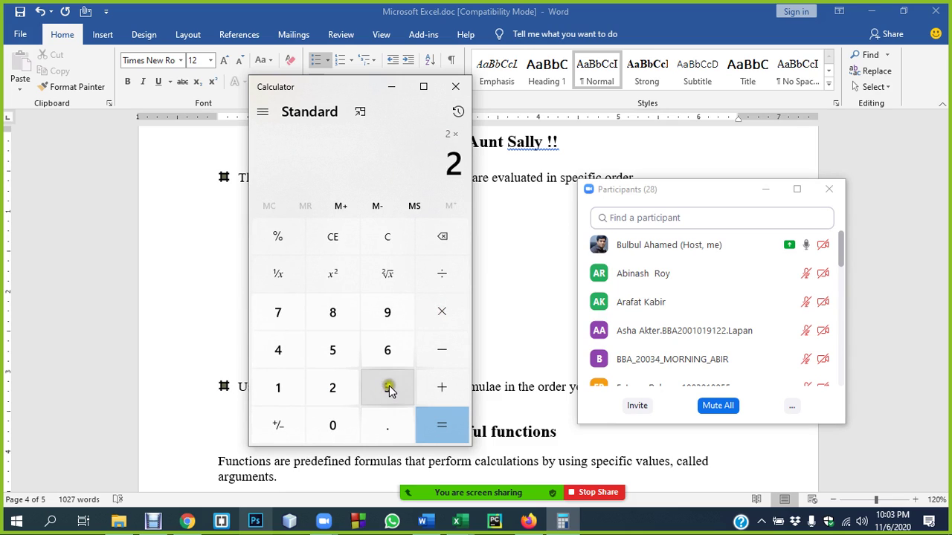
left_click(388, 388)
left_click(439, 385)
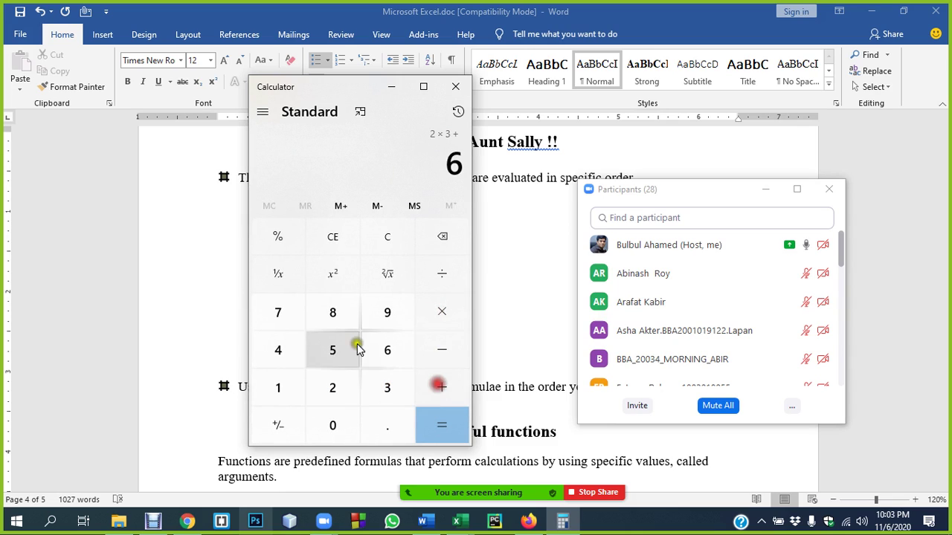
left_click(356, 350)
left_click(440, 425)
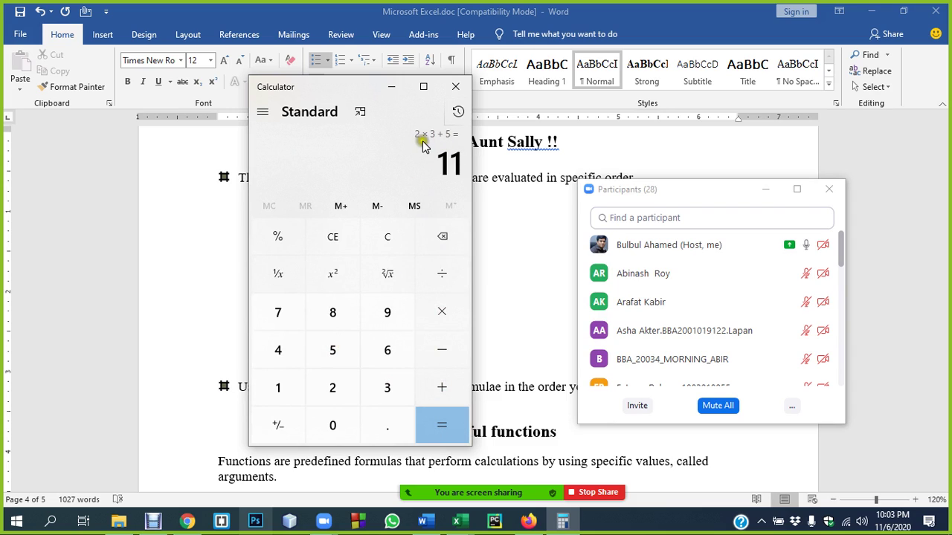
- Start fresh and key in 2 + 3 × 5 =, evaluated left to right as 25
left_click(338, 428)
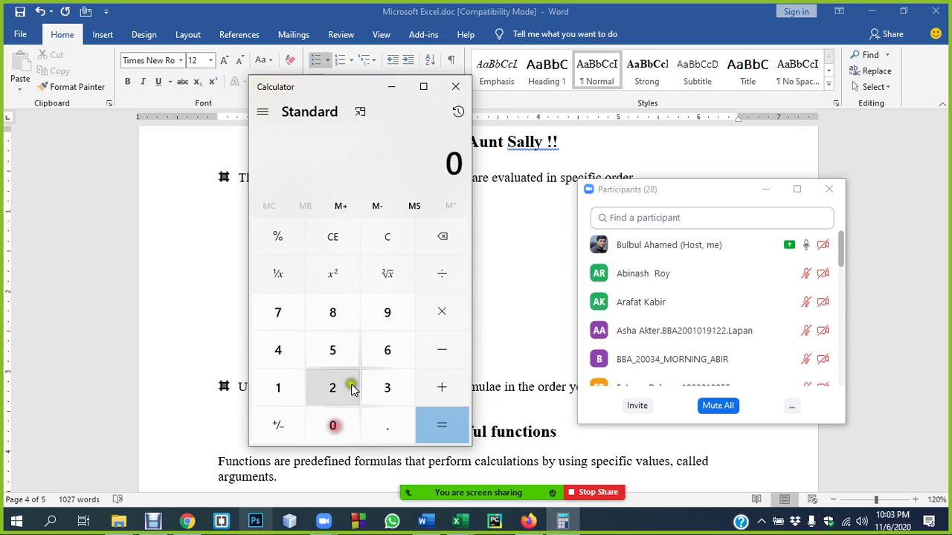
left_click(339, 387)
left_click(440, 385)
left_click(390, 387)
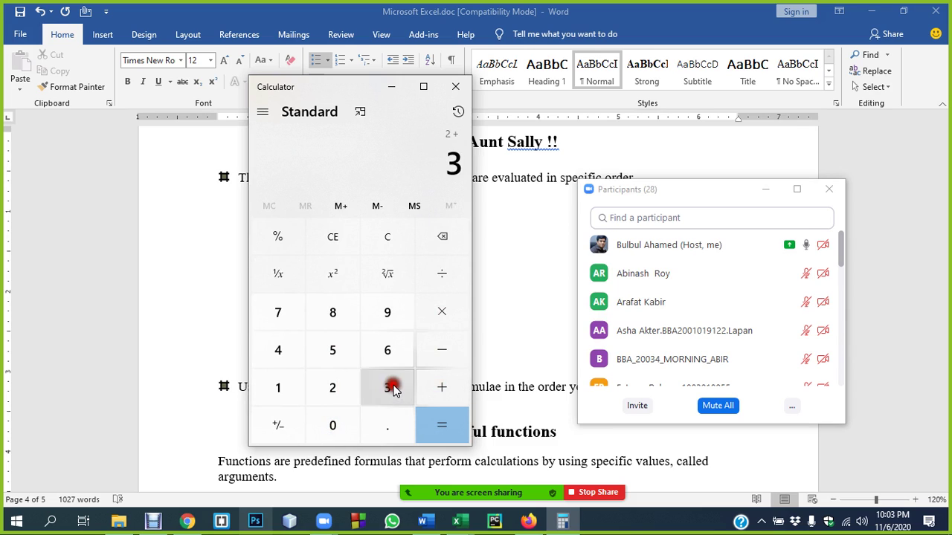
left_click(439, 313)
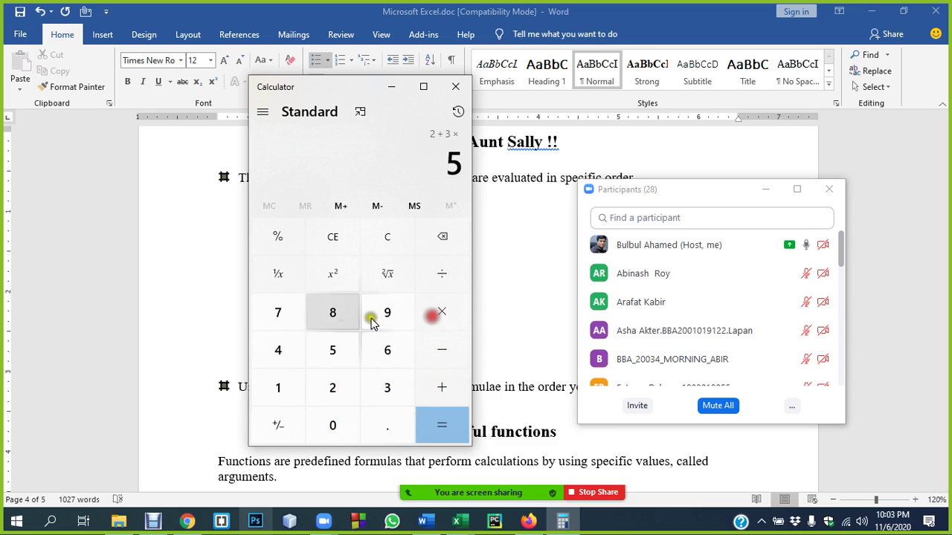
left_click(436, 431)
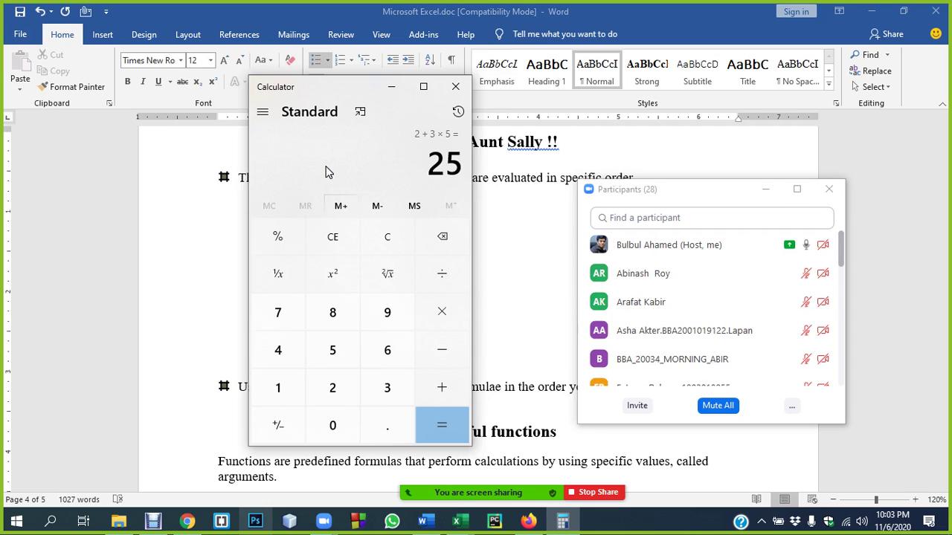
- Switch to Scientific mode and enter 2 + 3 × 5 =, showing 17 with multiplication first
left_click(262, 112)
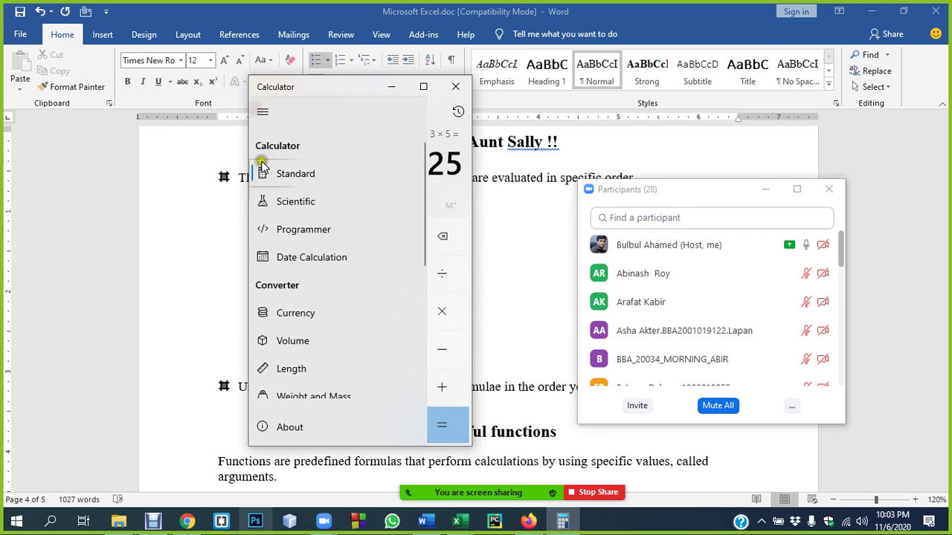
left_click(283, 206)
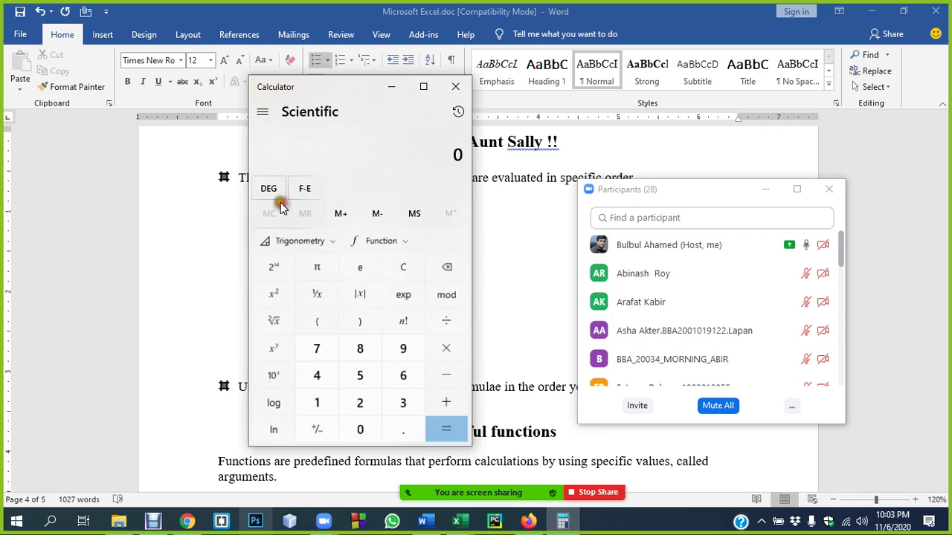
left_click(359, 403)
left_click(433, 403)
left_click(400, 403)
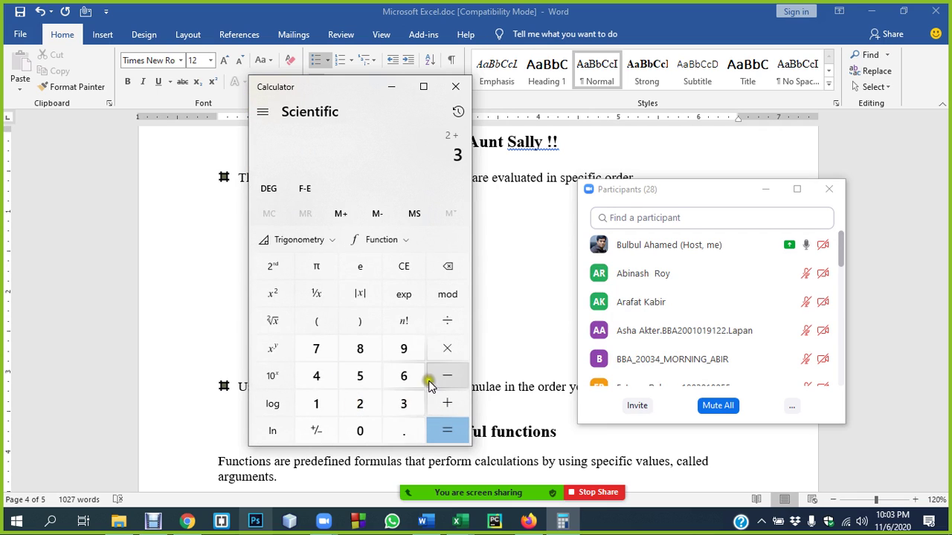
left_click(439, 349)
left_click(359, 375)
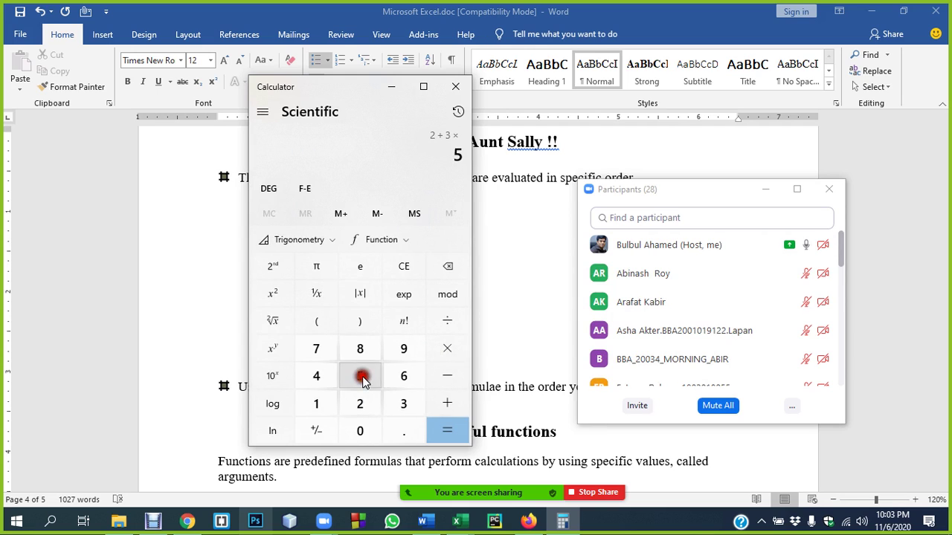
left_click(446, 428)
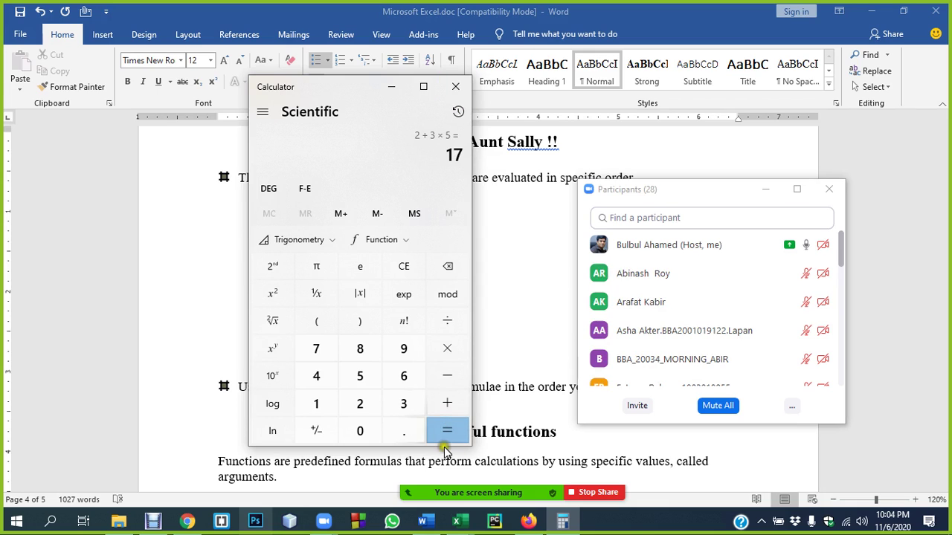
- Compute 2 × 5 ÷ 2 = 5, then close the Calculator window
left_click(359, 436)
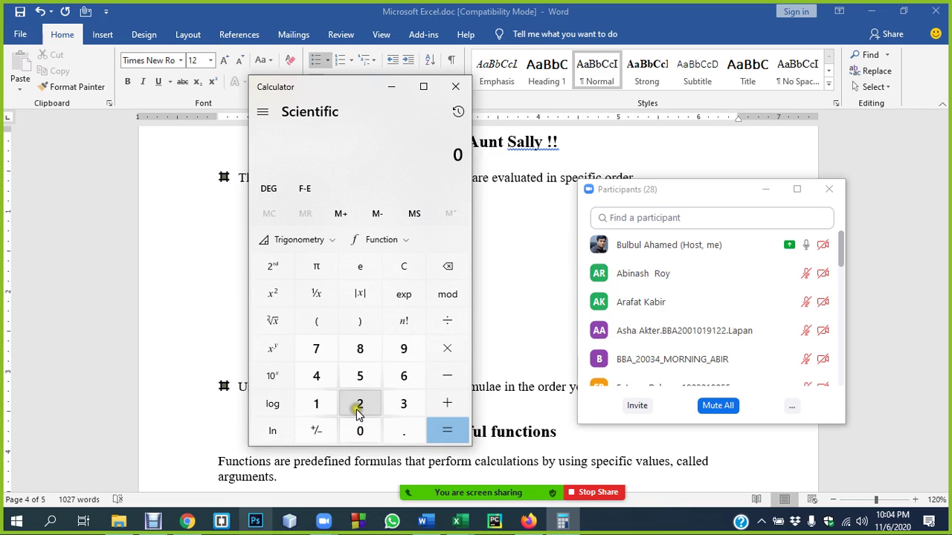
left_click(357, 407)
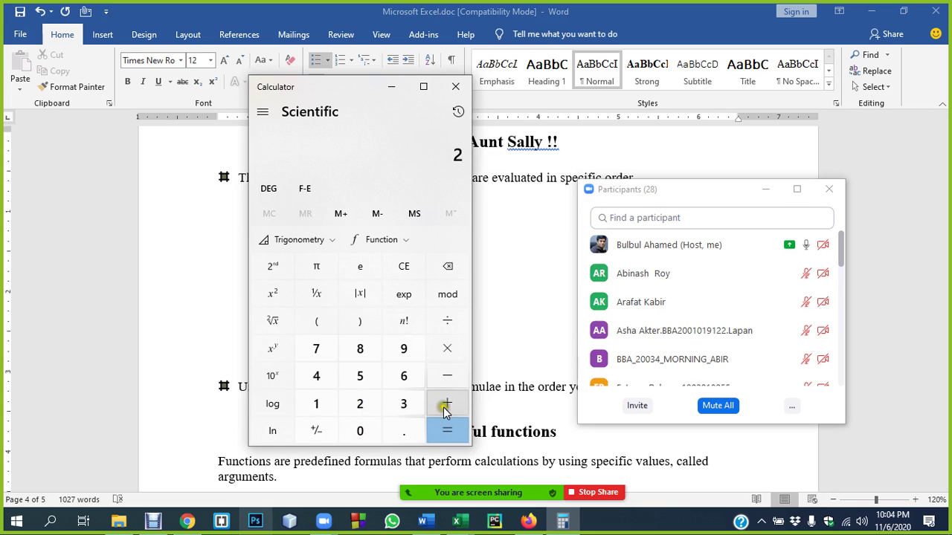
left_click(446, 351)
left_click(363, 386)
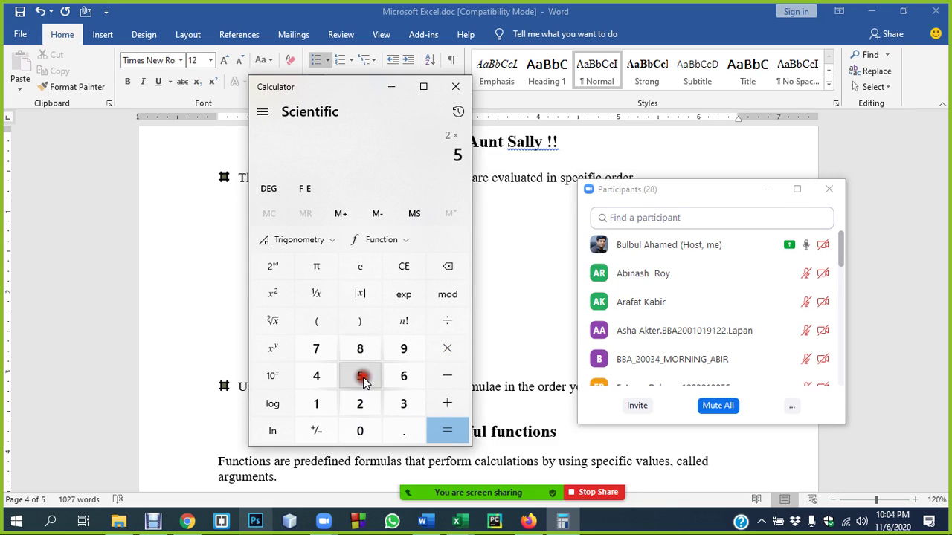
left_click(449, 324)
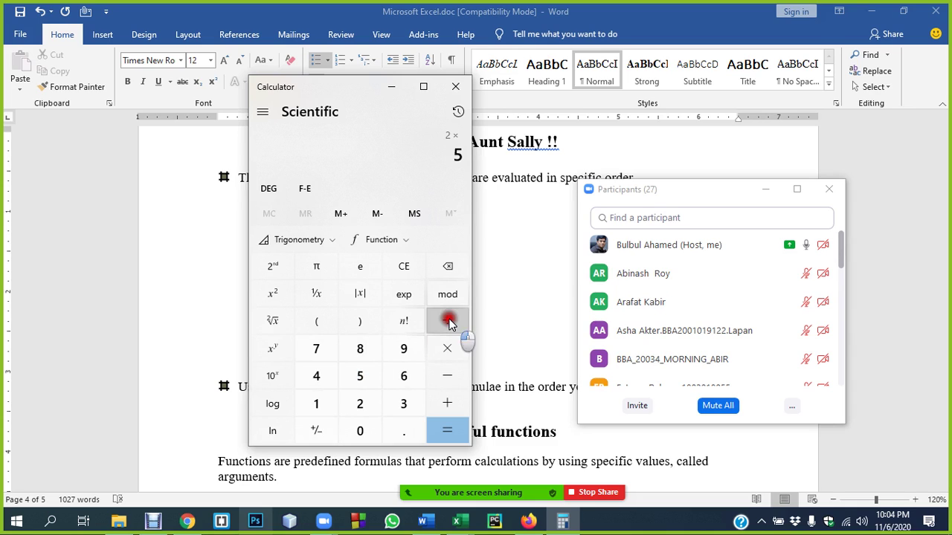
left_click(360, 401)
left_click(436, 433)
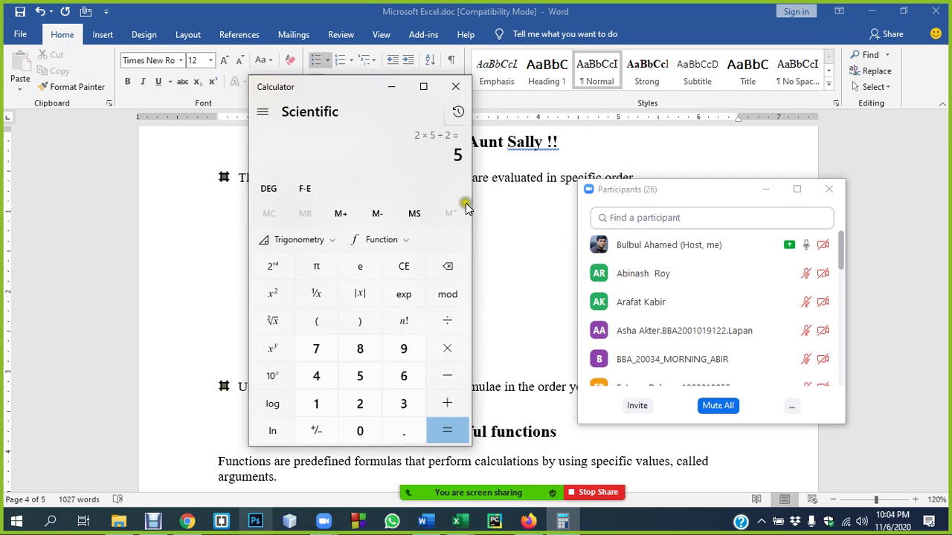
left_click(459, 90)
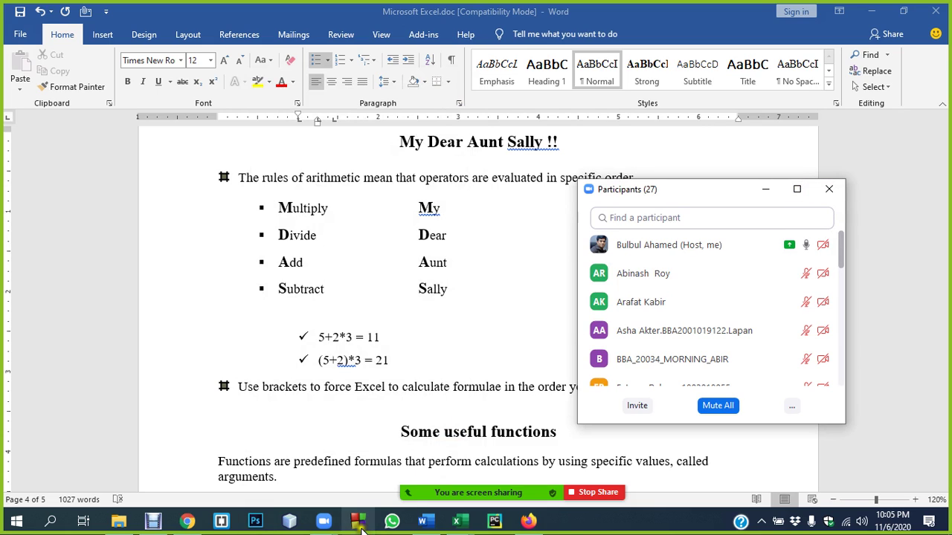
- In Book1, bracket E20's formula to =(2+3)*5 so it shows 25, then admit the waiting participant
mouse_move(465, 527)
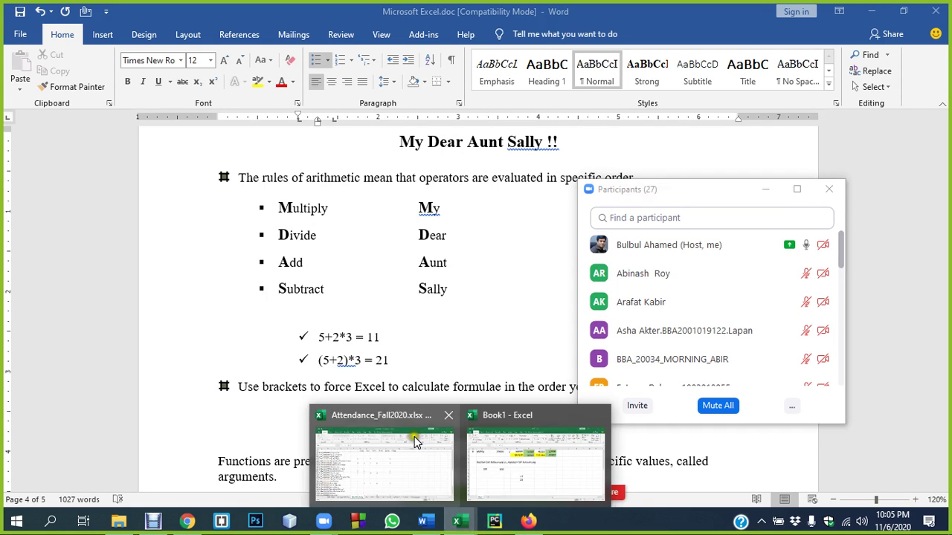
left_click(552, 462)
double_click(348, 362)
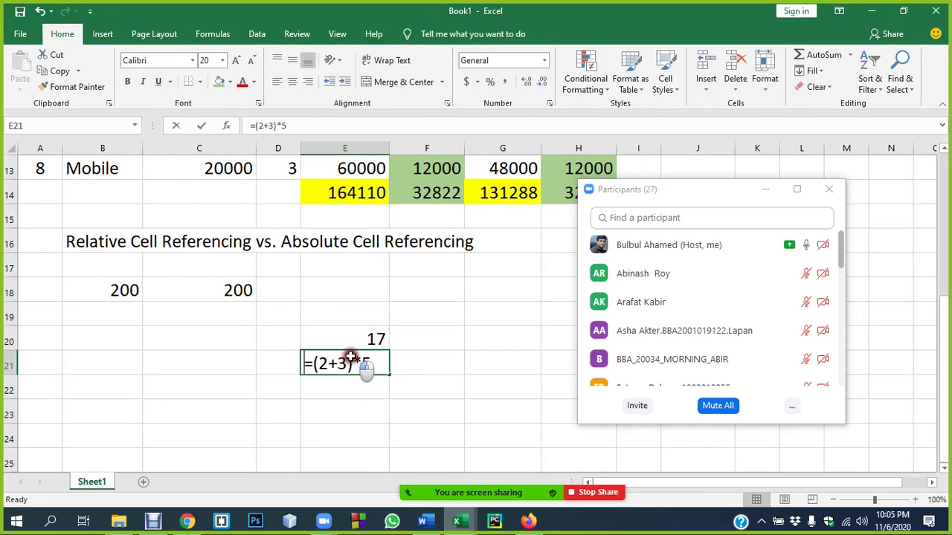
left_click(356, 337)
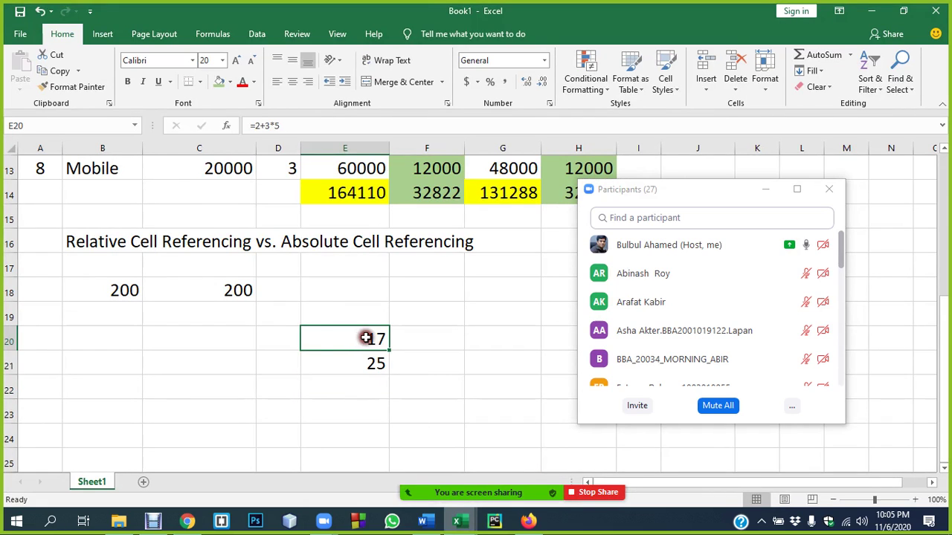
double_click(363, 336)
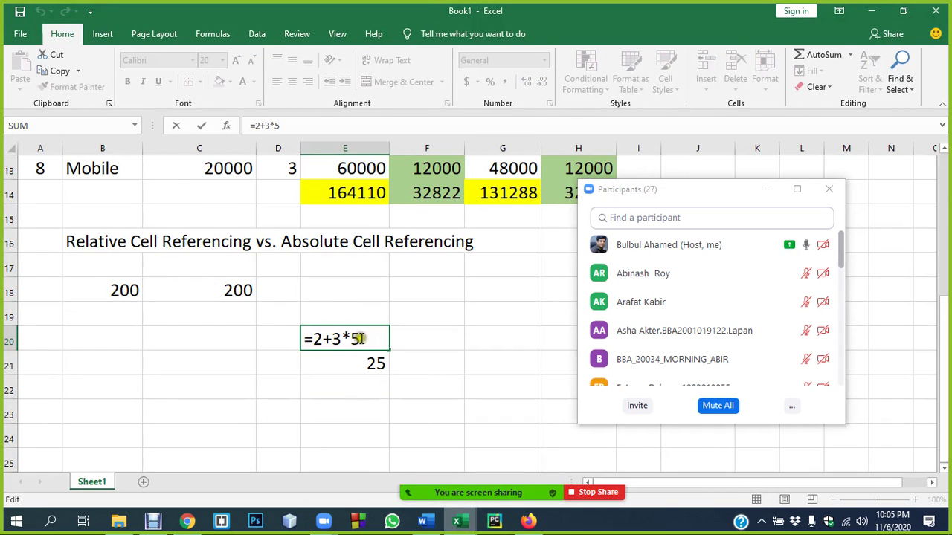
left_click(343, 339)
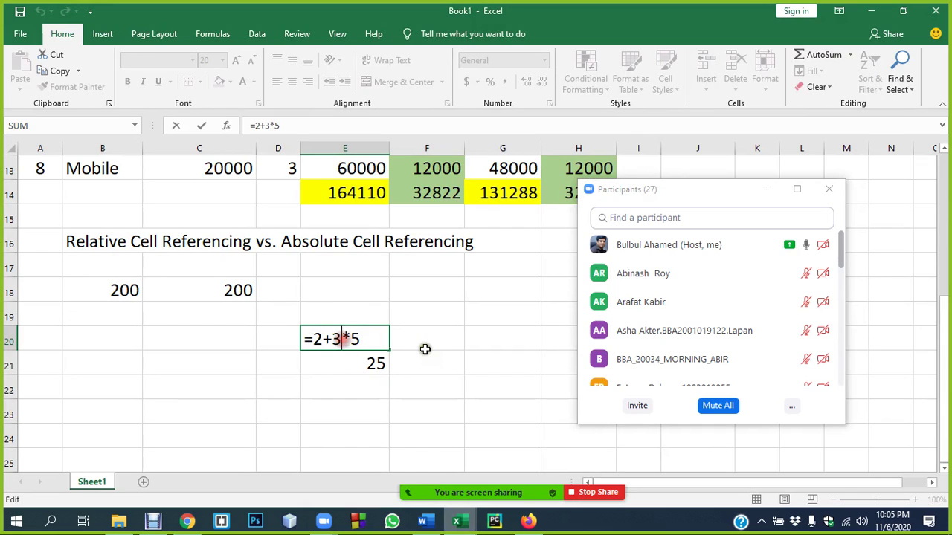
type(")")
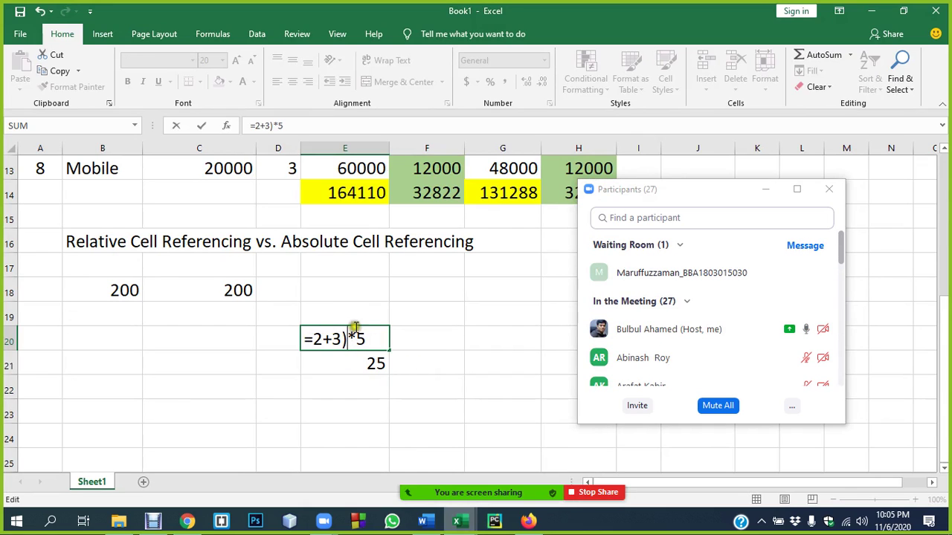
left_click(313, 339)
type("(")
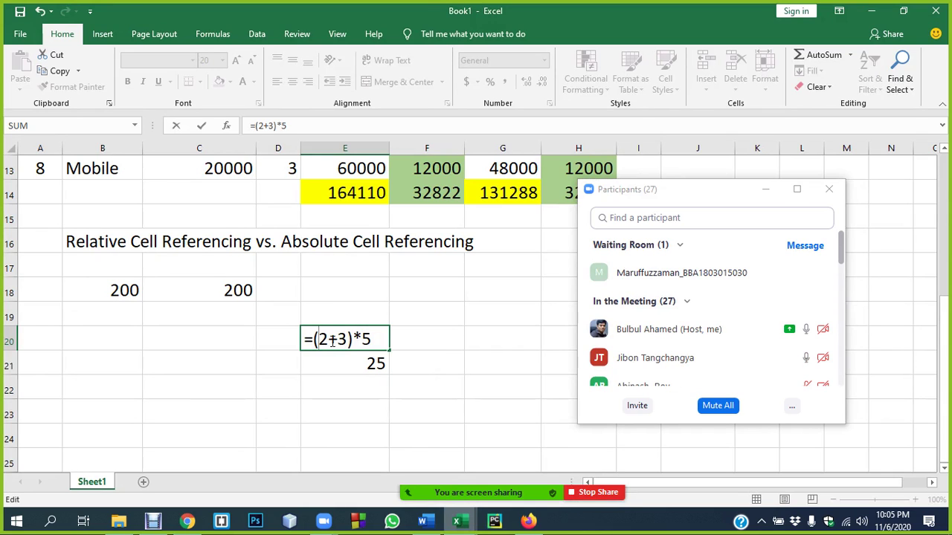
key("Return")
left_click(764, 272)
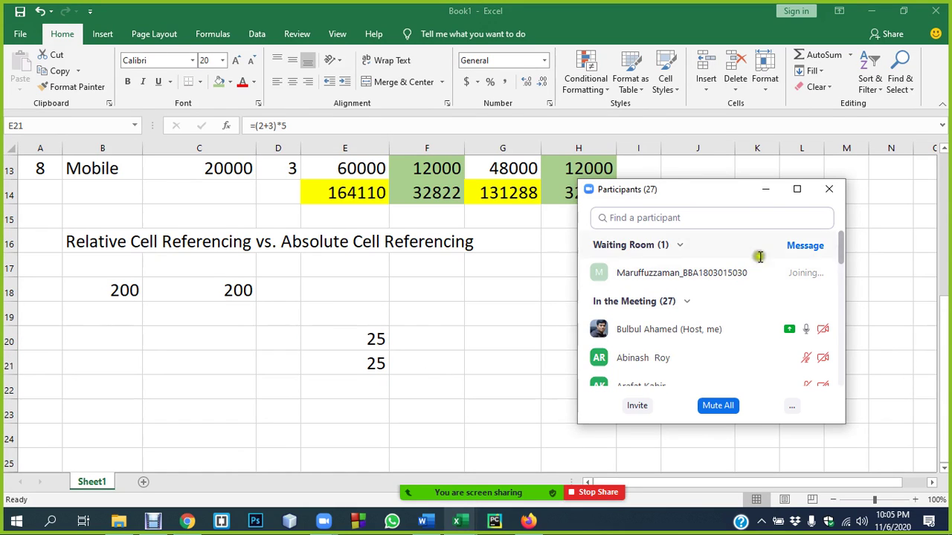
- Close the Zoom participants list, scroll the sheet, and bring Debut Video Capture to the front
left_click(828, 189)
scroll(473, 298, "up", 4)
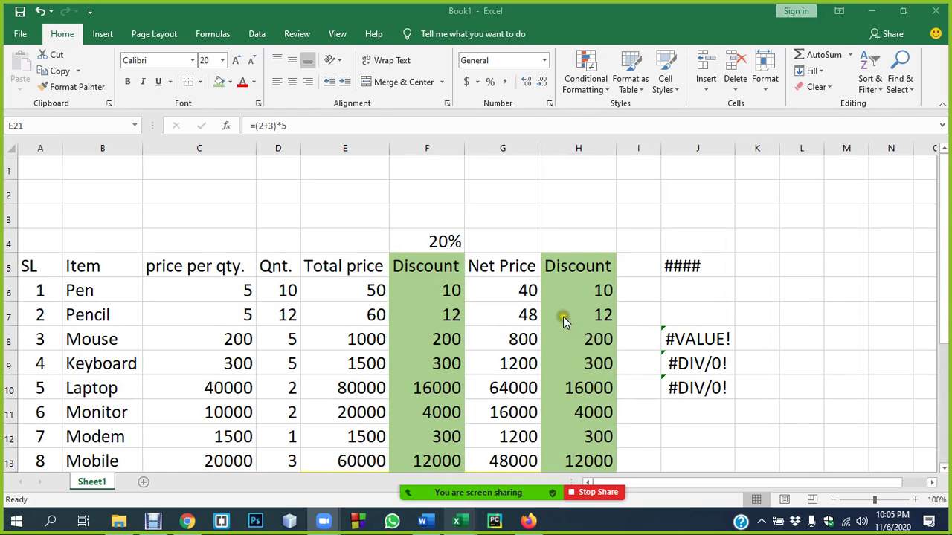
scroll(426, 316, "down", 5)
scroll(427, 317, "up", 5)
scroll(427, 314, "down", 3)
scroll(426, 313, "up", 1)
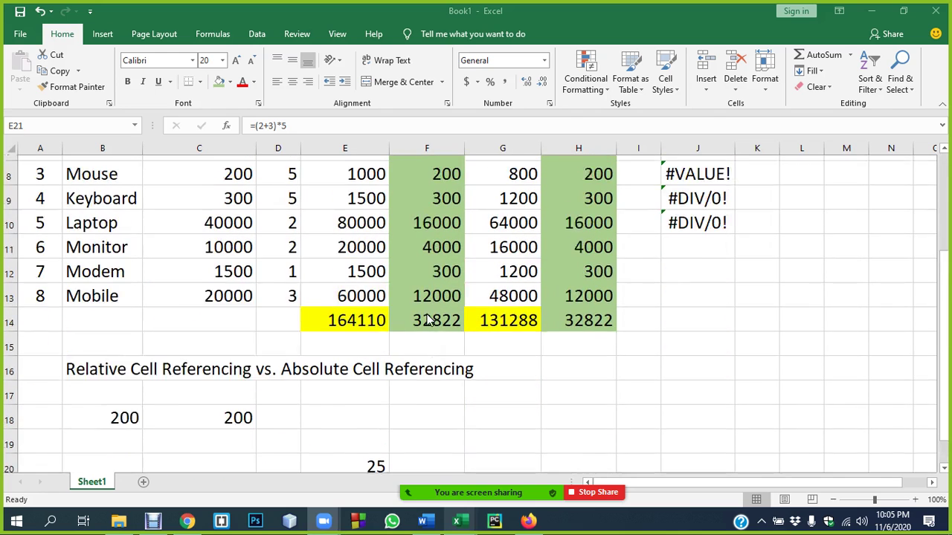
scroll(429, 313, "up", 2)
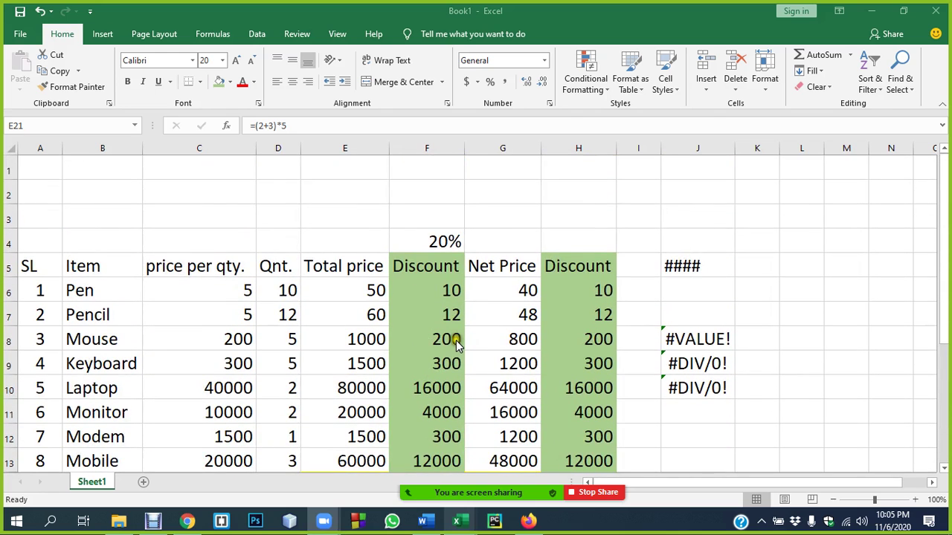
scroll(455, 340, "down", 2)
left_click(179, 501)
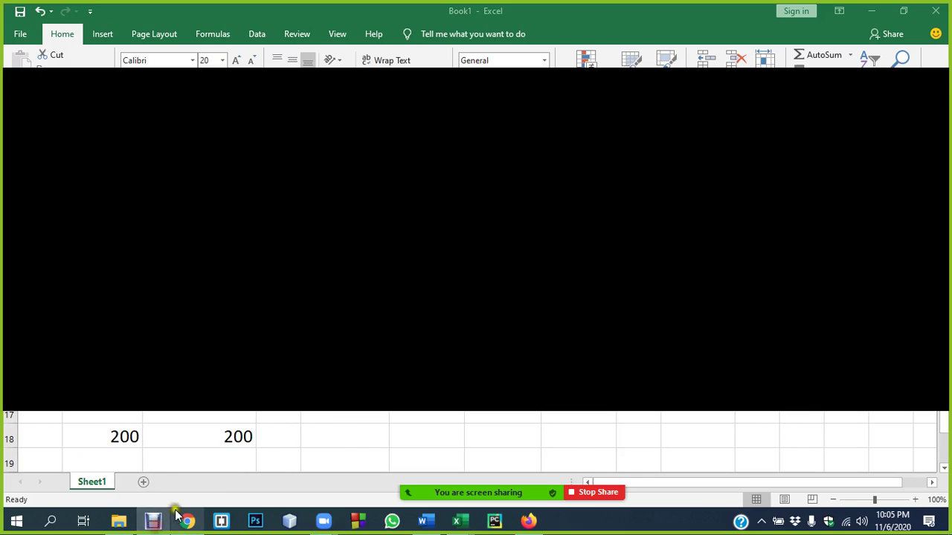